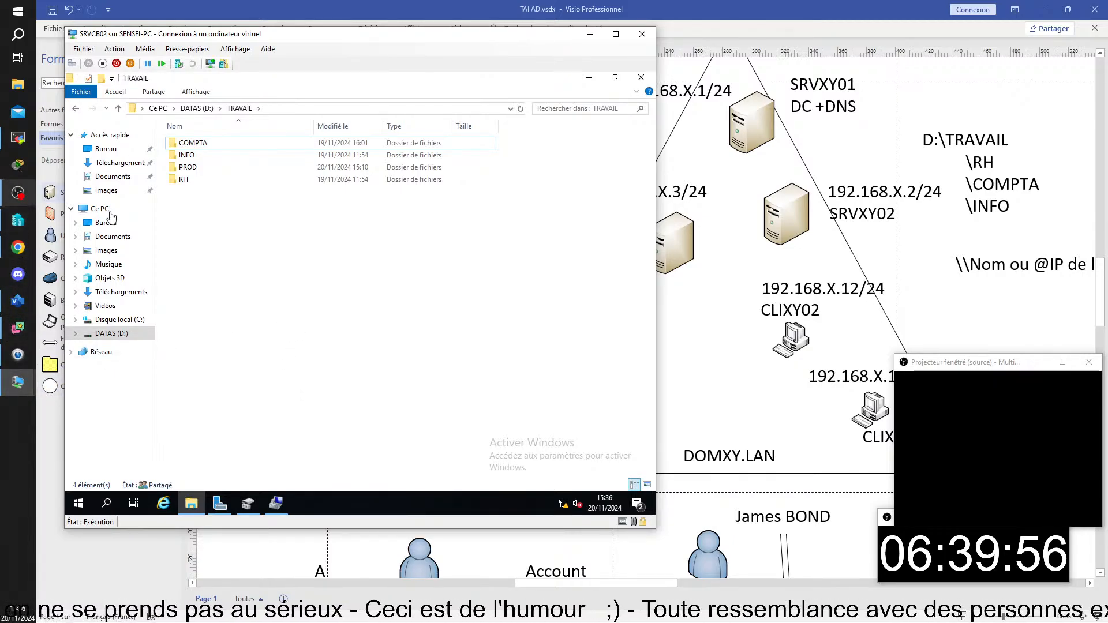
# Check the DOMXY.LAN network diagram in Visio, and return to the TRAVAIL folder on the SRVCB02 virtual machine.
pyautogui.click(747, 337)
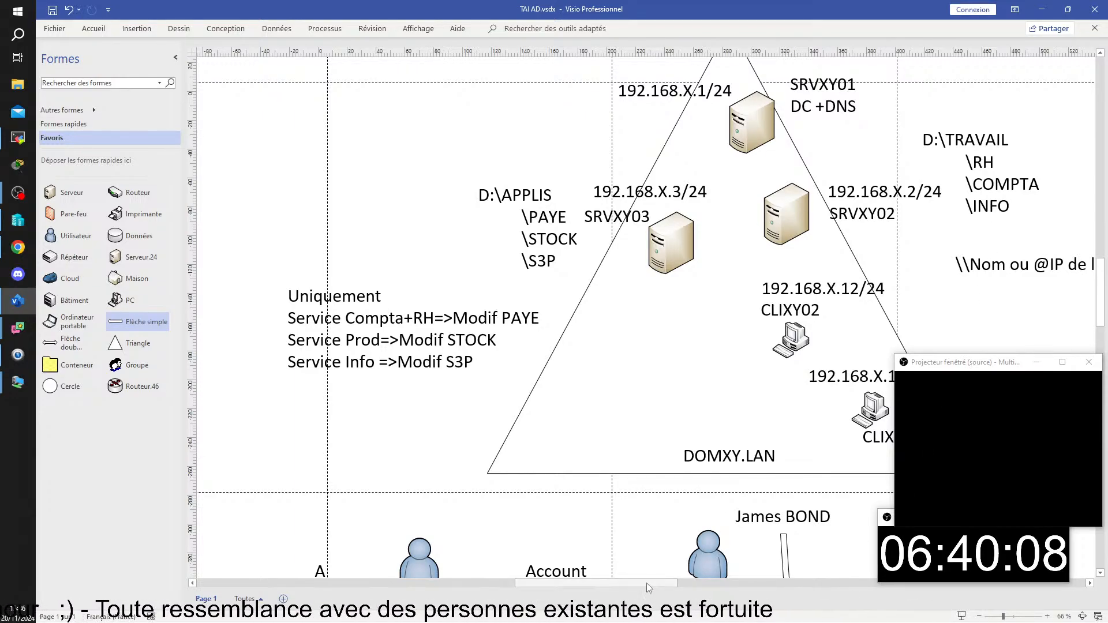
pyautogui.moveTo(650, 586); pyautogui.dragTo(660, 587)
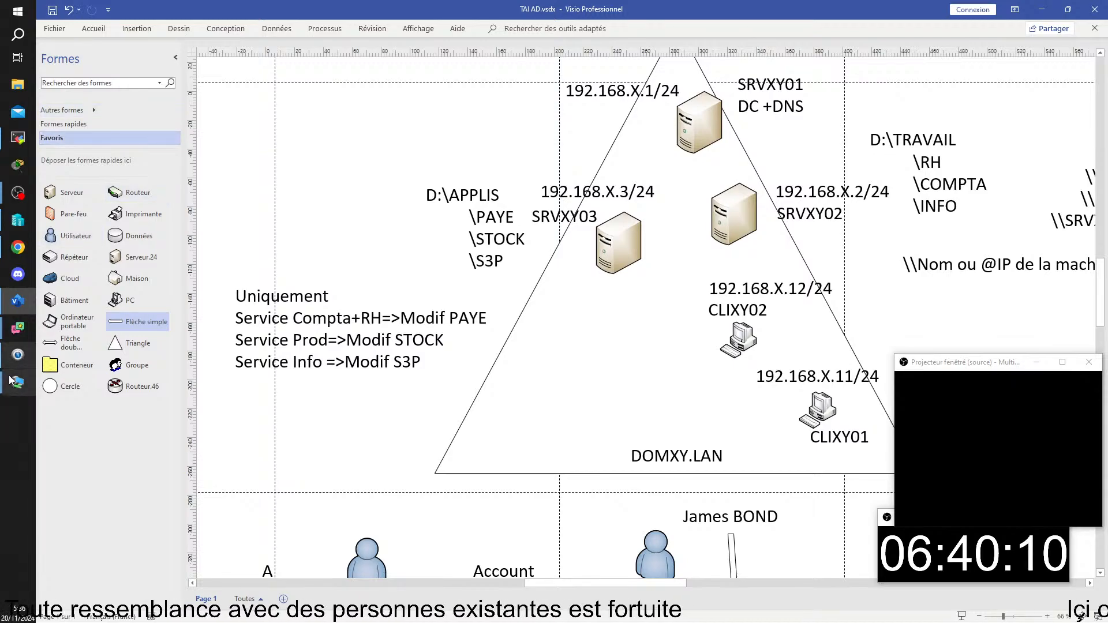
pyautogui.moveTo(15, 384)
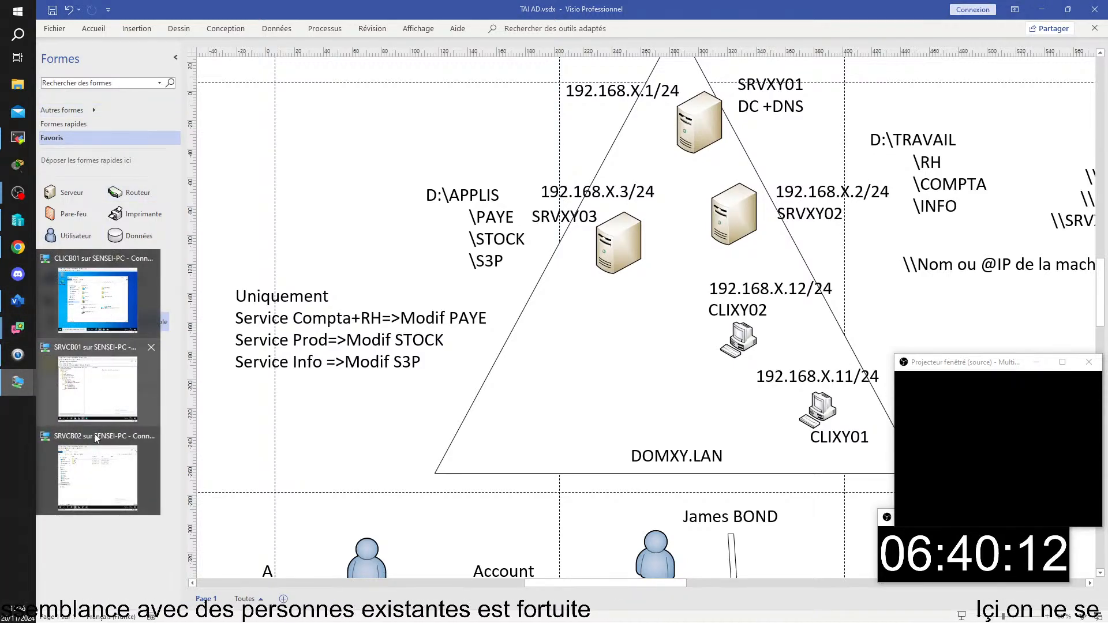
pyautogui.click(93, 486)
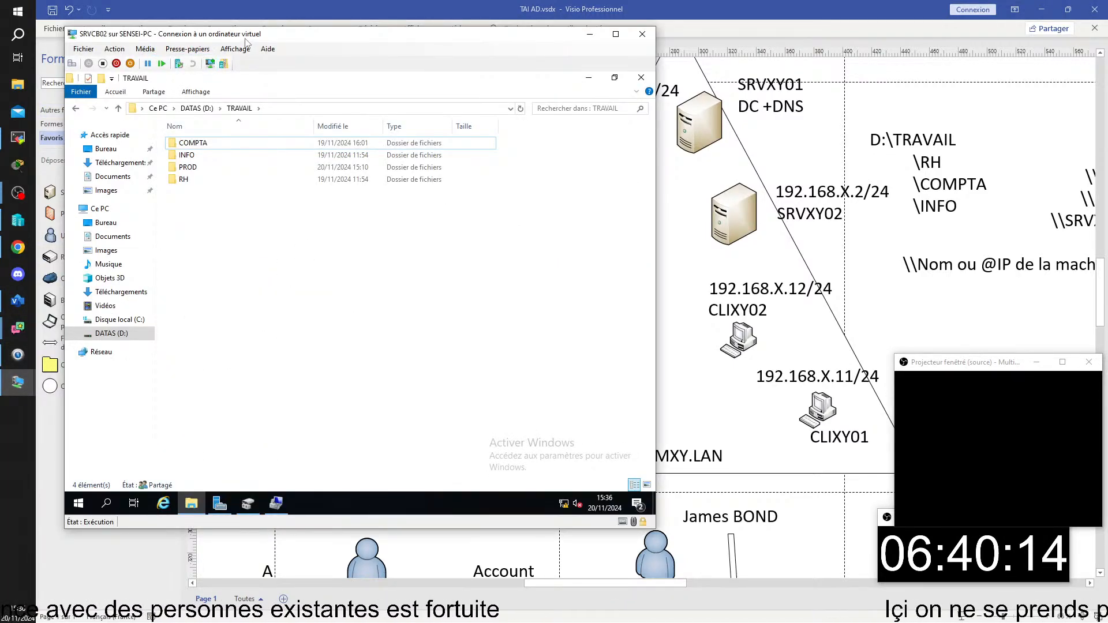
pyautogui.moveTo(244, 18); pyautogui.dragTo(410, 43)
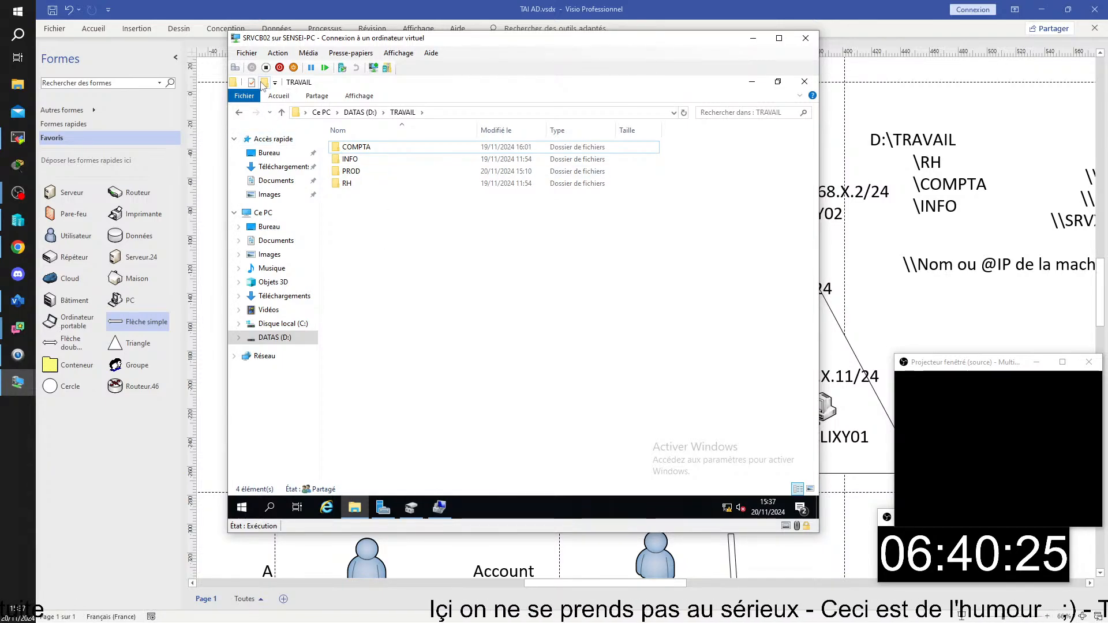
# Create a new folder named ECHANGE in D:\TRAVAIL.
pyautogui.click(265, 82)
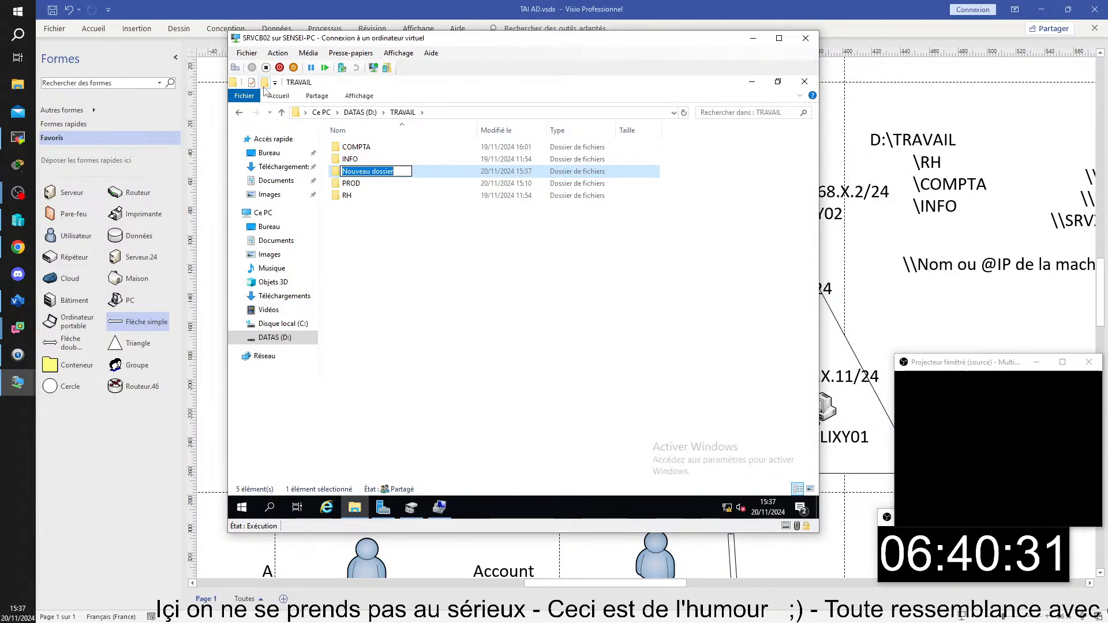
pyautogui.write('ECHANGE')
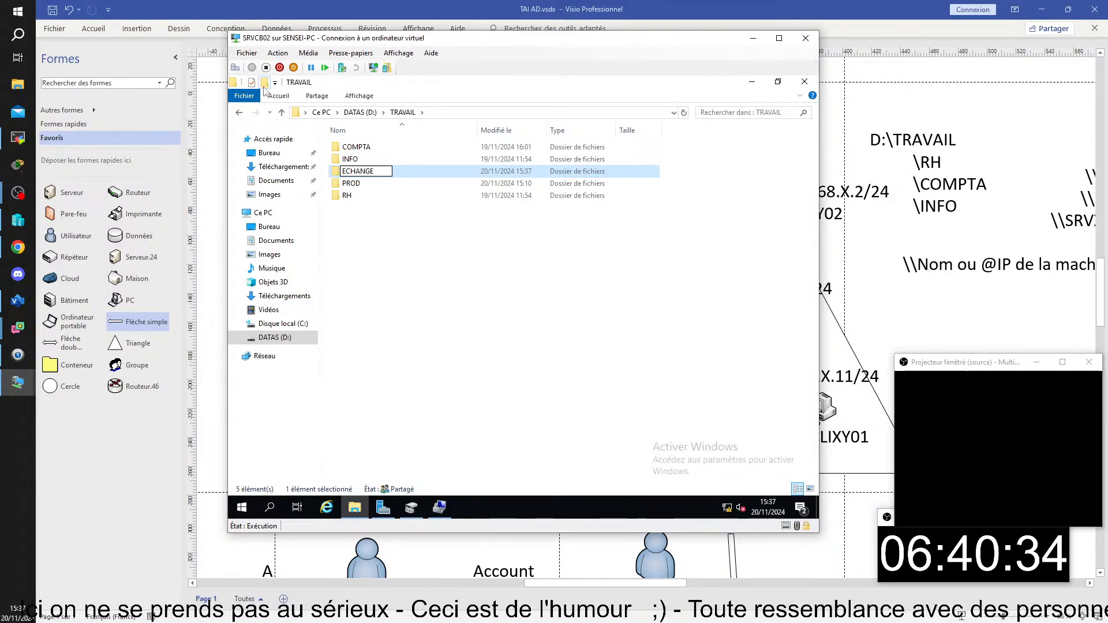
pyautogui.press('Return')
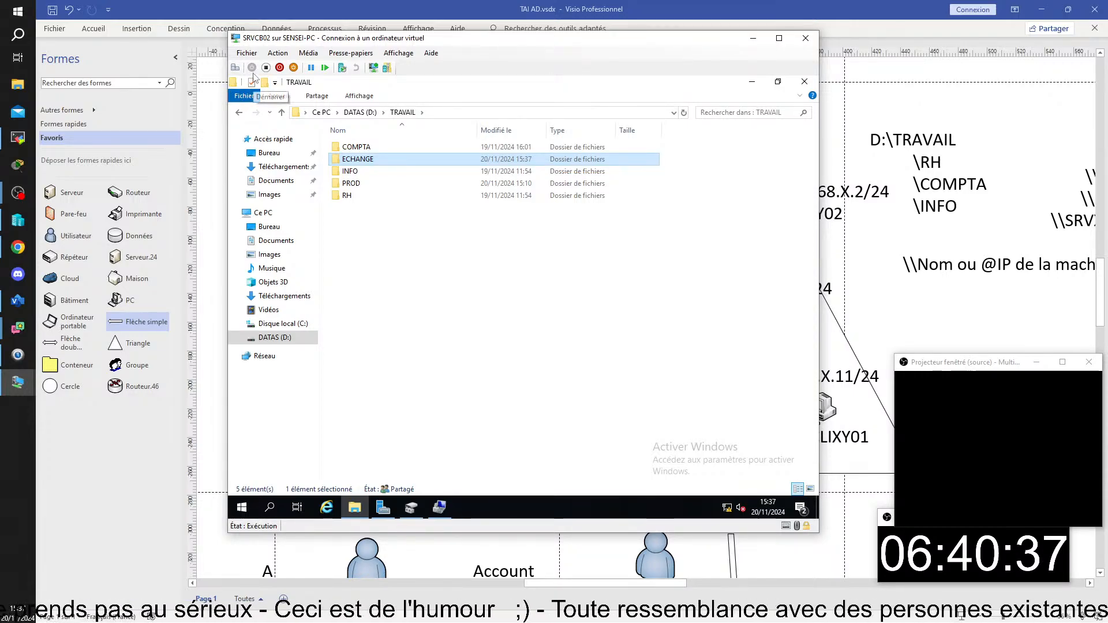
pyautogui.click(406, 289)
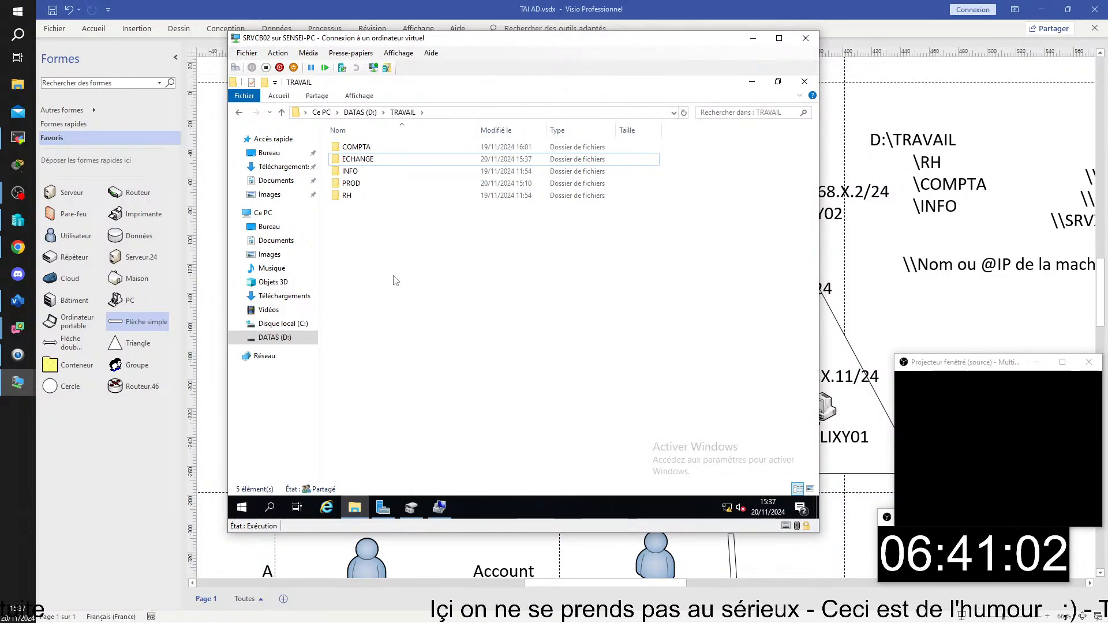
# Rename the ECHANGE folder as ECHANGES.
pyautogui.press('Down')
pyautogui.press('Up')
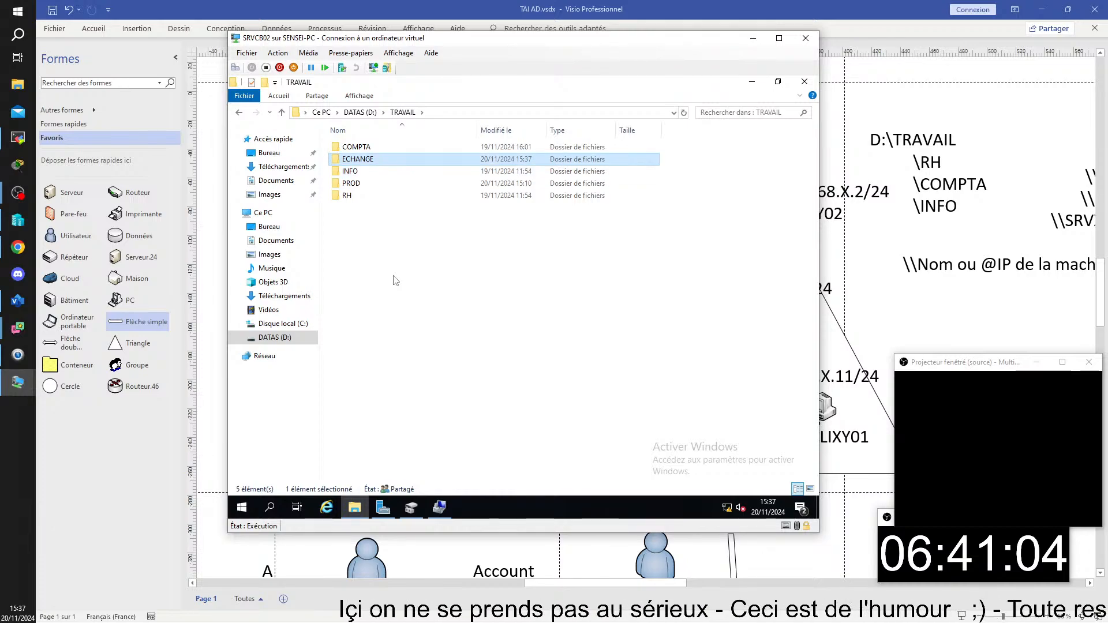
pyautogui.press('F2')
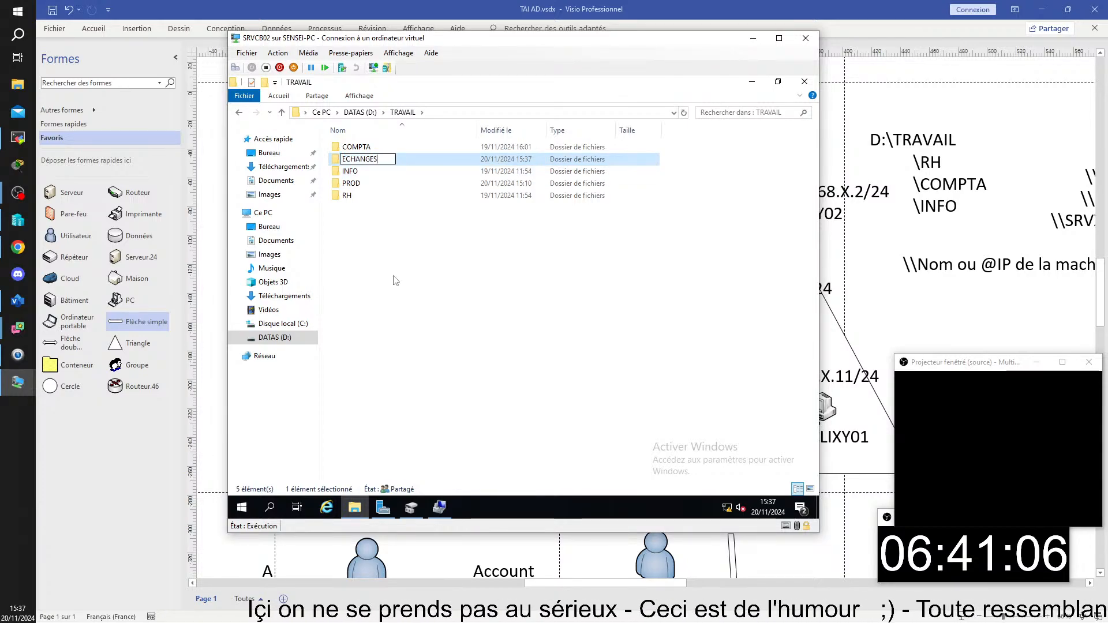
pyautogui.press('Return')
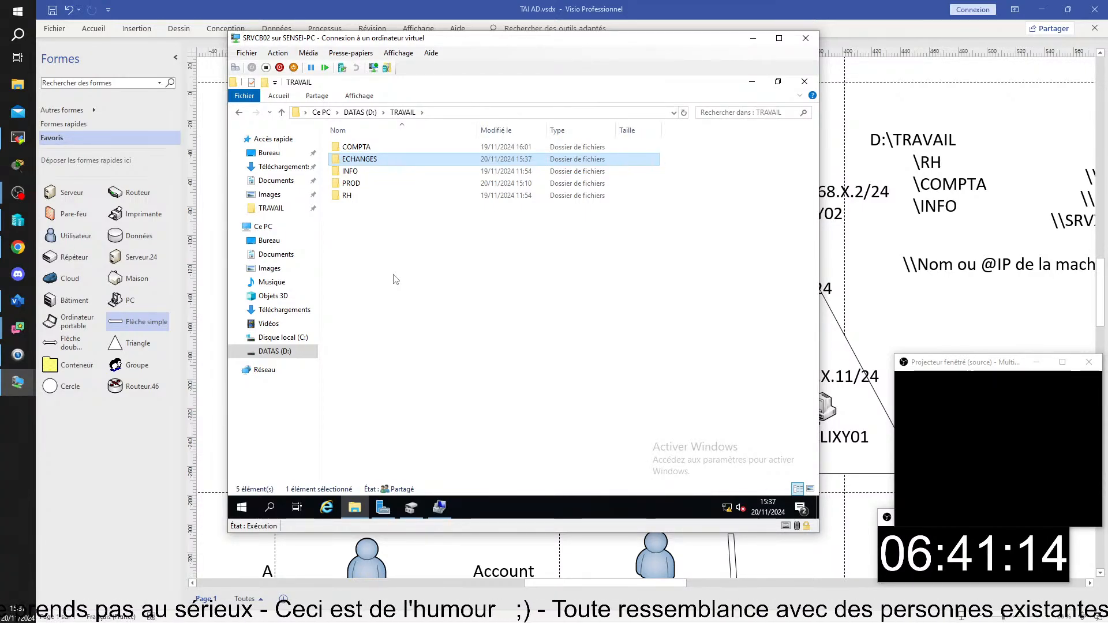
# Switch to the Visio diagram and examine the chains linking users, service groups, access groups and folder permissions.
pyautogui.moveTo(3, 220)
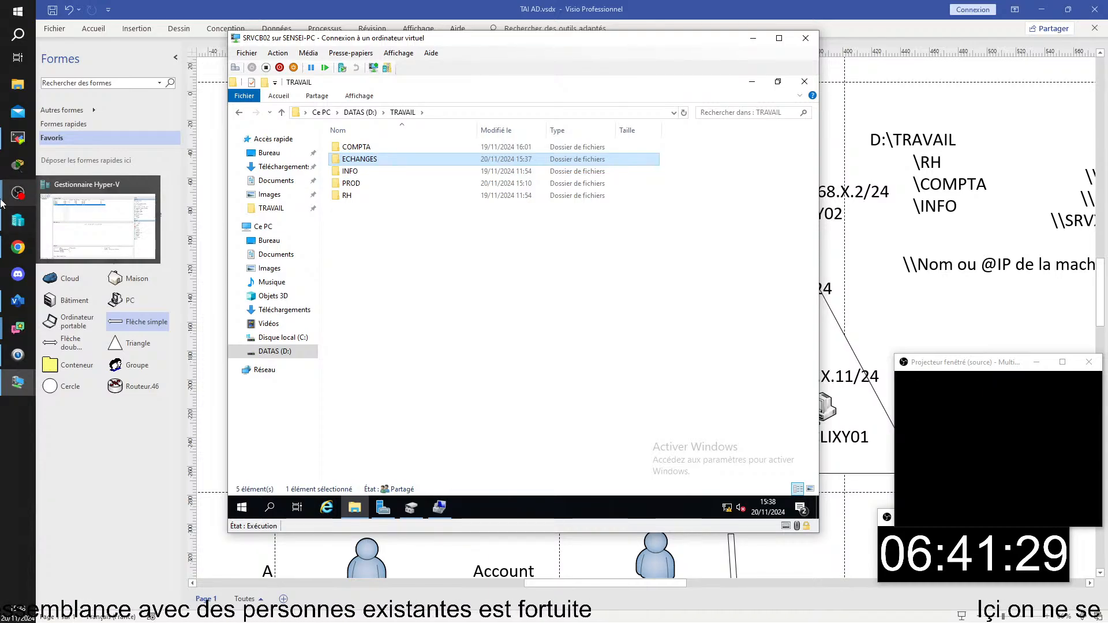
pyautogui.click(800, 570)
pyautogui.scroll(-6, 529, 384)
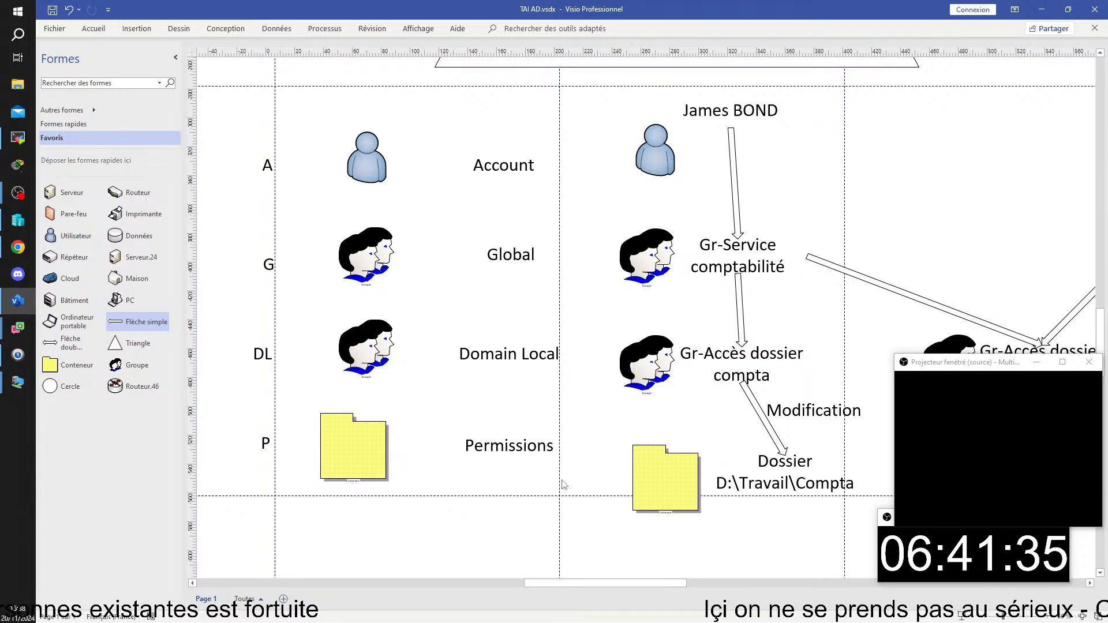
pyautogui.moveTo(609, 584); pyautogui.dragTo(664, 584)
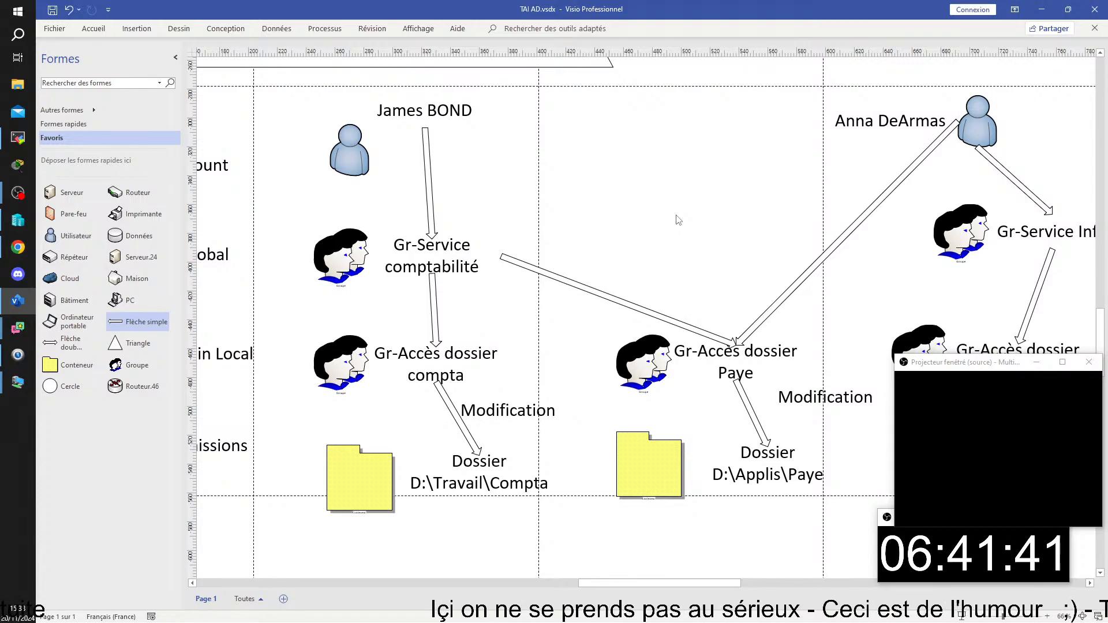
pyautogui.moveTo(609, 580)
pyautogui.mouseDown()
pyautogui.moveTo(705, 579)
pyautogui.moveTo(563, 580)
pyautogui.moveTo(663, 580)
pyautogui.moveTo(646, 581)
pyautogui.mouseUp()
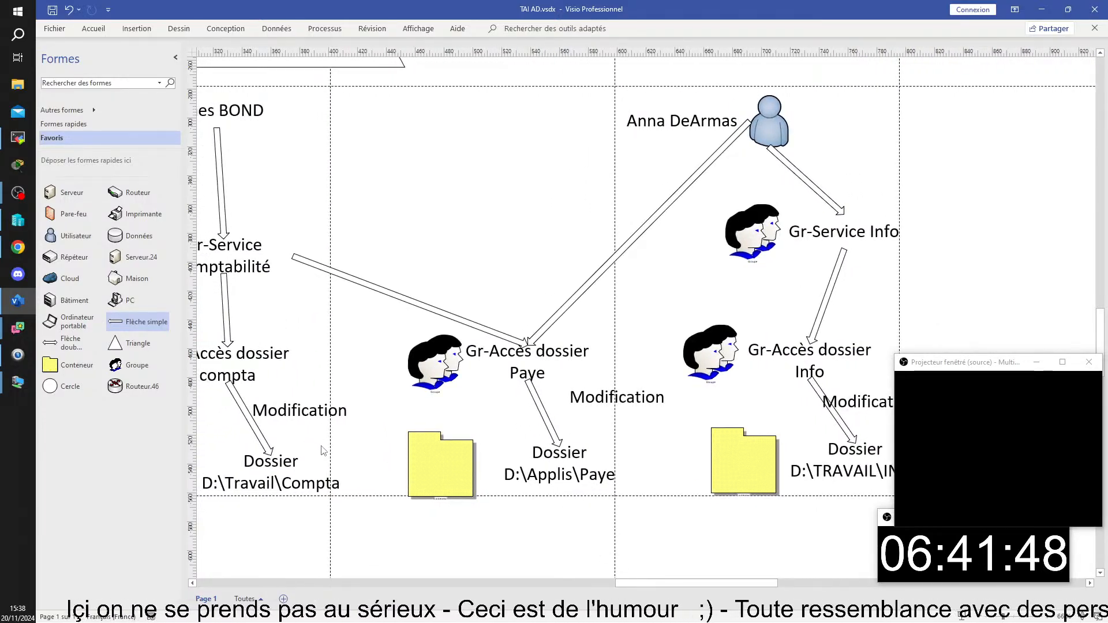
pyautogui.moveTo(652, 583)
pyautogui.mouseDown()
pyautogui.moveTo(707, 582)
pyautogui.moveTo(672, 586)
pyautogui.mouseUp()
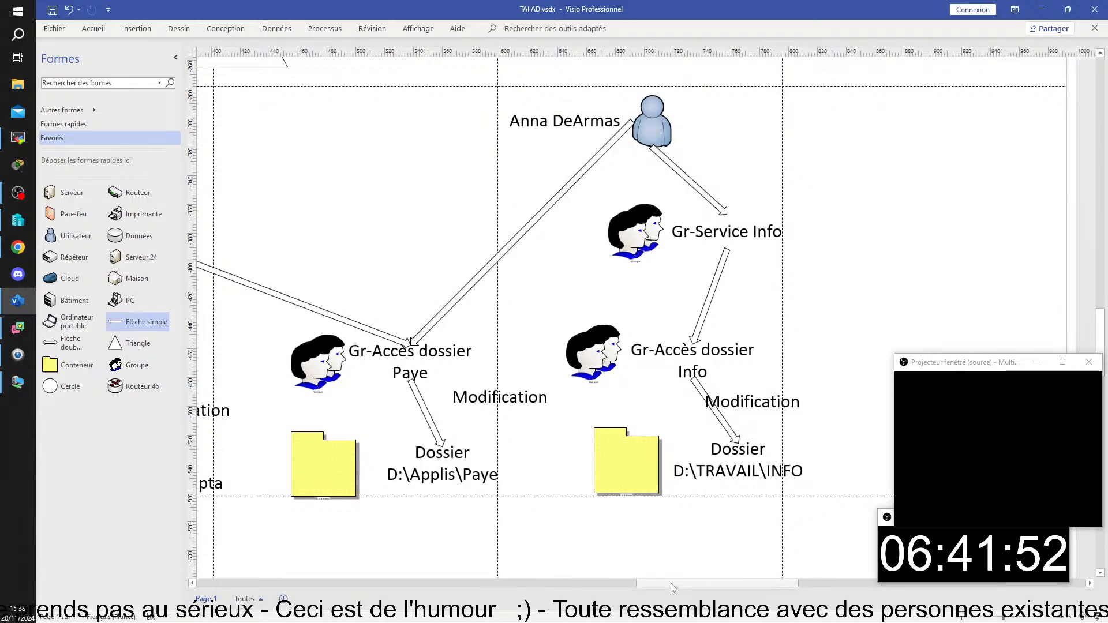
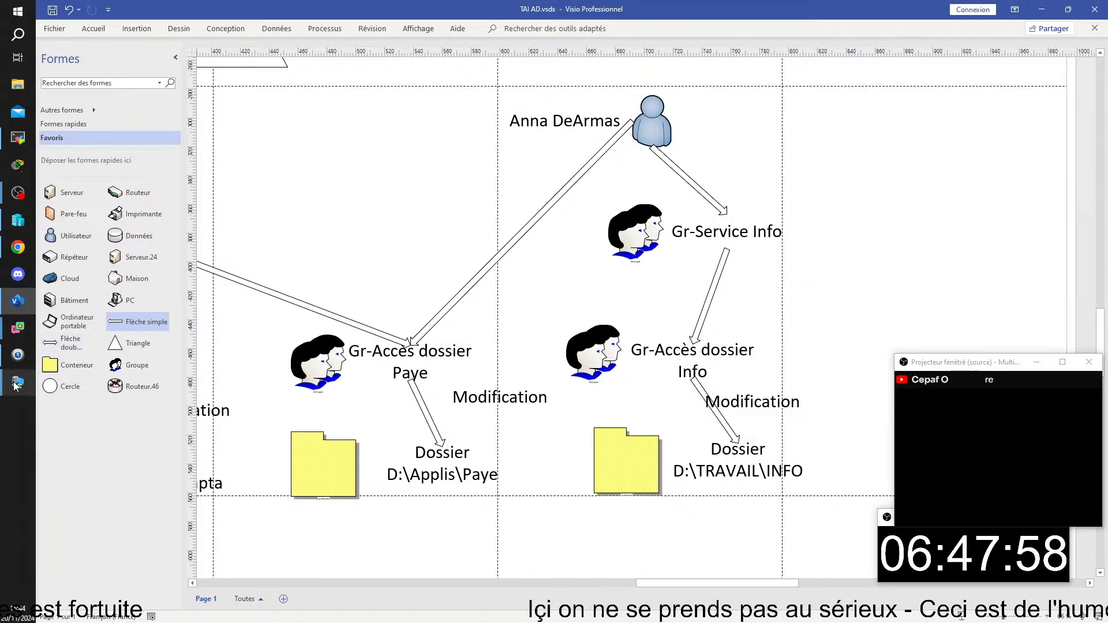
# Bring up the remote view of workstation TAI02 and maximize it.
pyautogui.moveTo(16, 385)
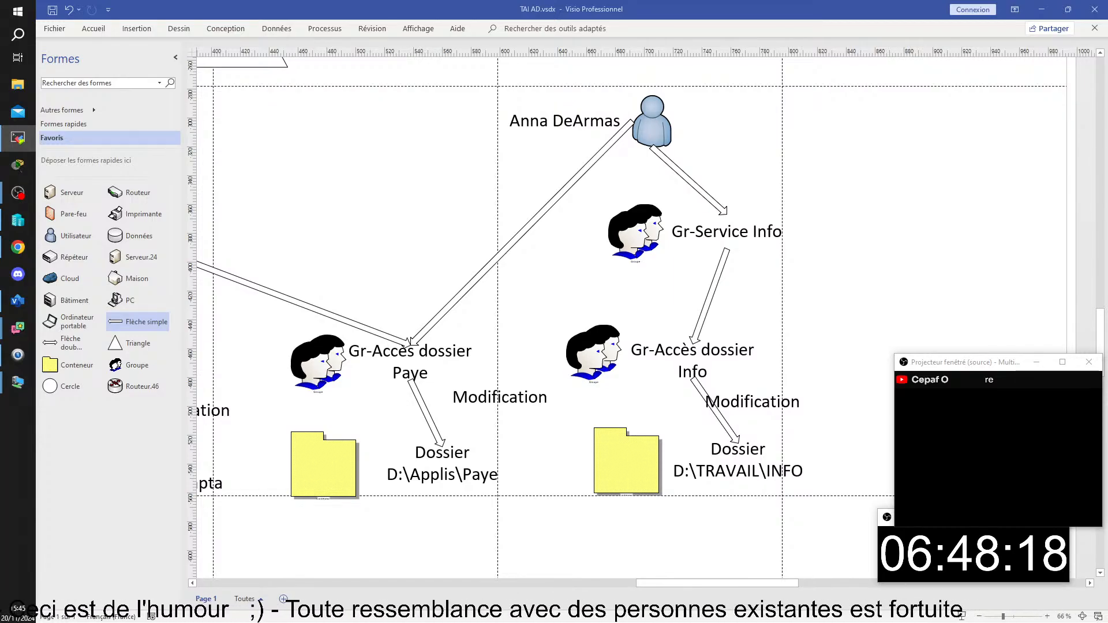
pyautogui.moveTo(1107, 347); pyautogui.dragTo(242, 14)
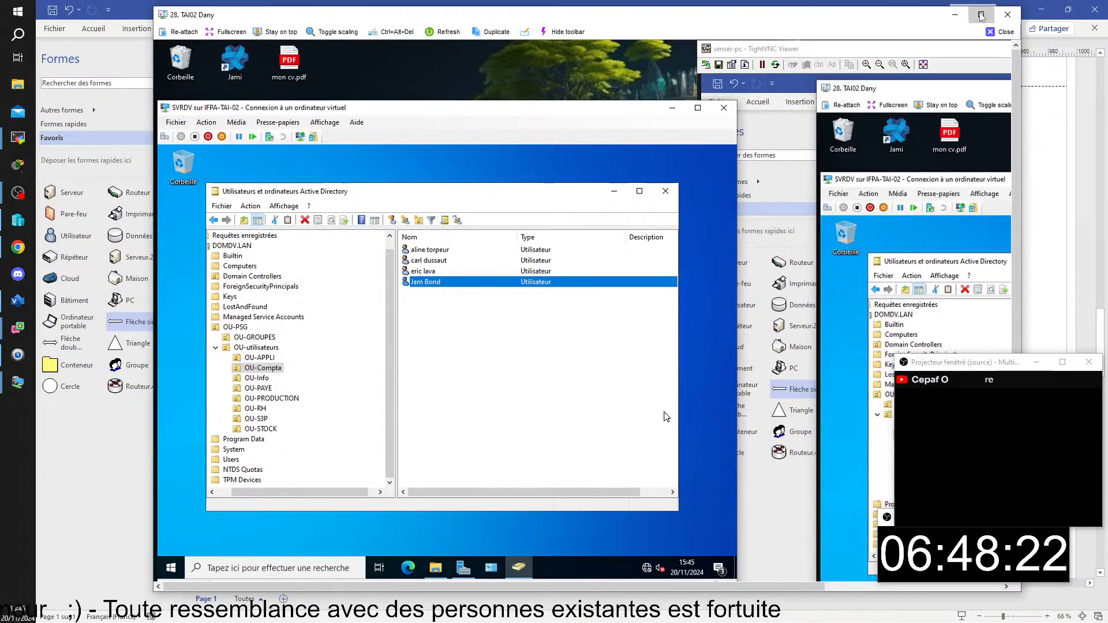
pyautogui.click(981, 15)
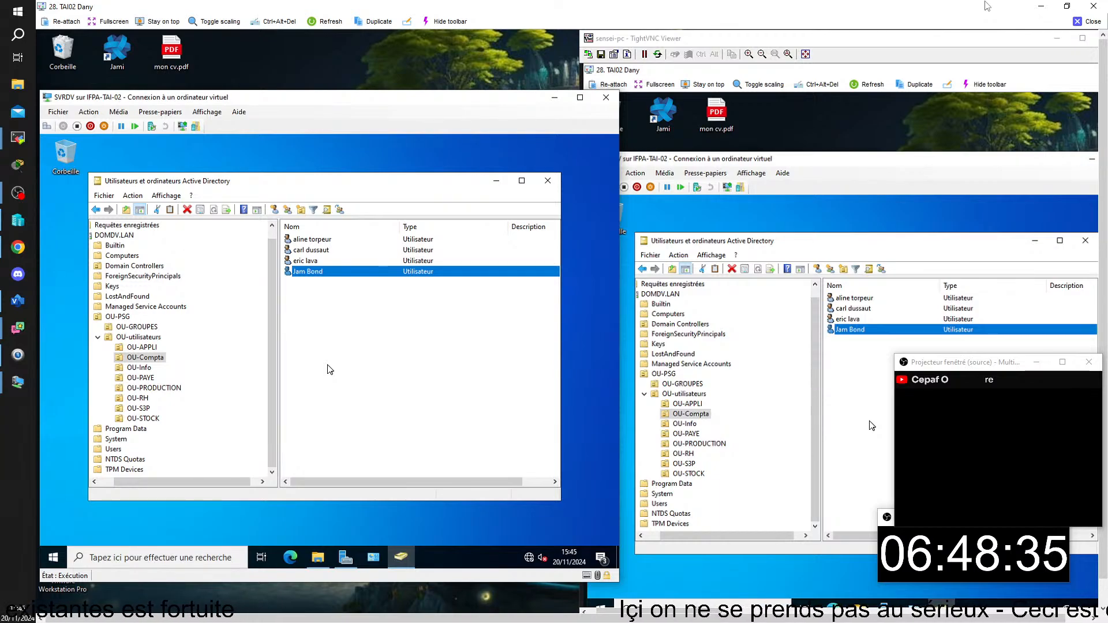
# Examine the group memberships of the selected user in OU-Compta, and leave the remote view to return to the Visio diagram.
pyautogui.rightClick(325, 279)
pyautogui.click(361, 439)
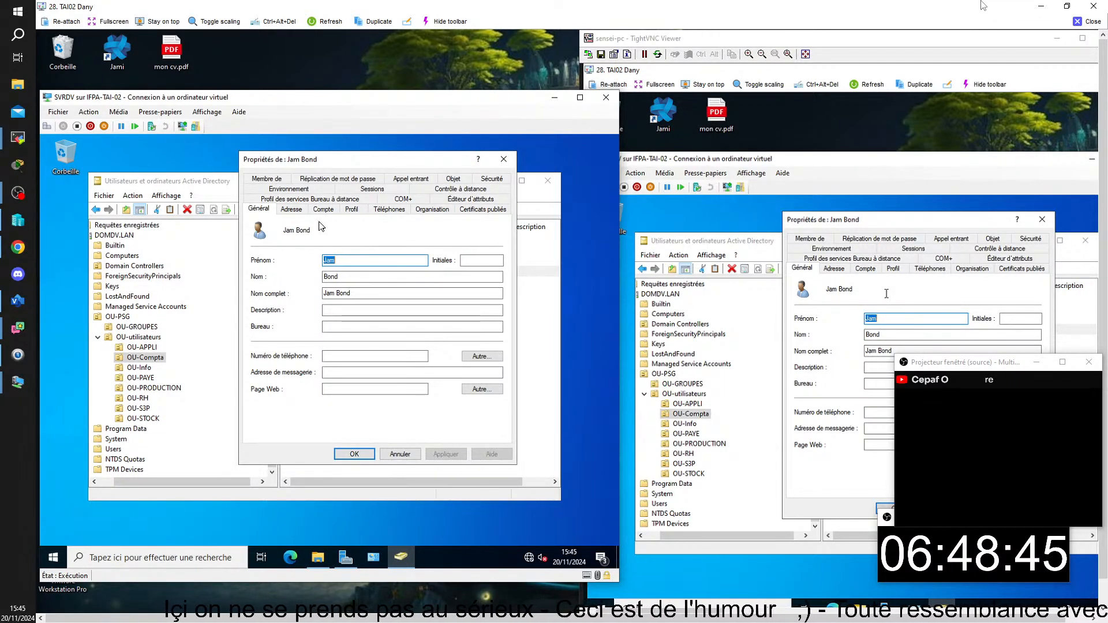
pyautogui.click(270, 179)
pyautogui.click(295, 306)
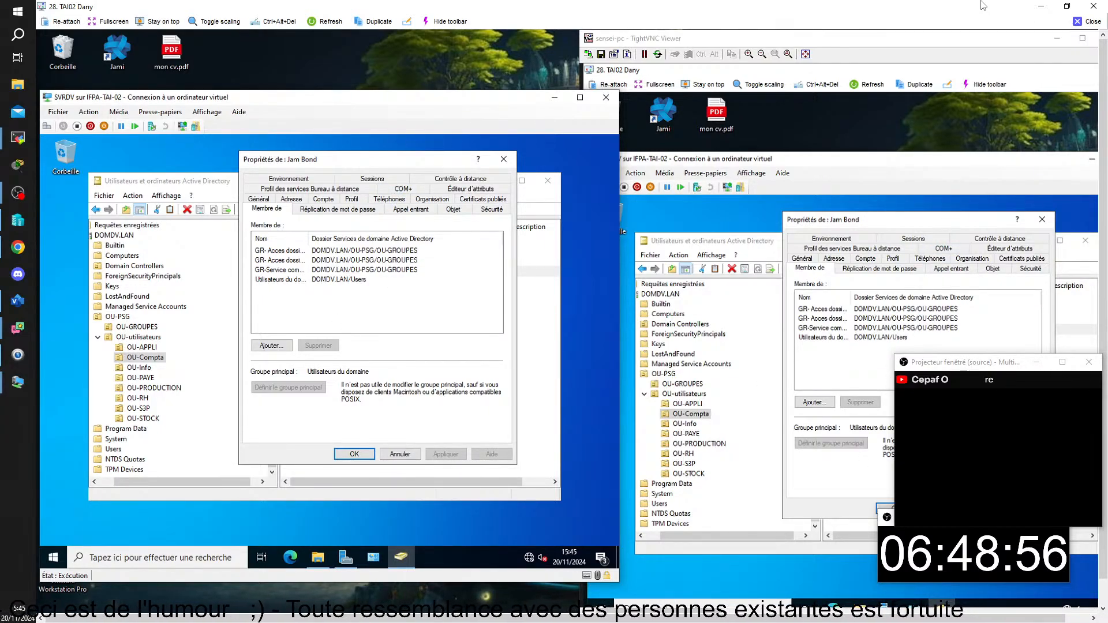
pyautogui.hotkey('alt', 'Tab')
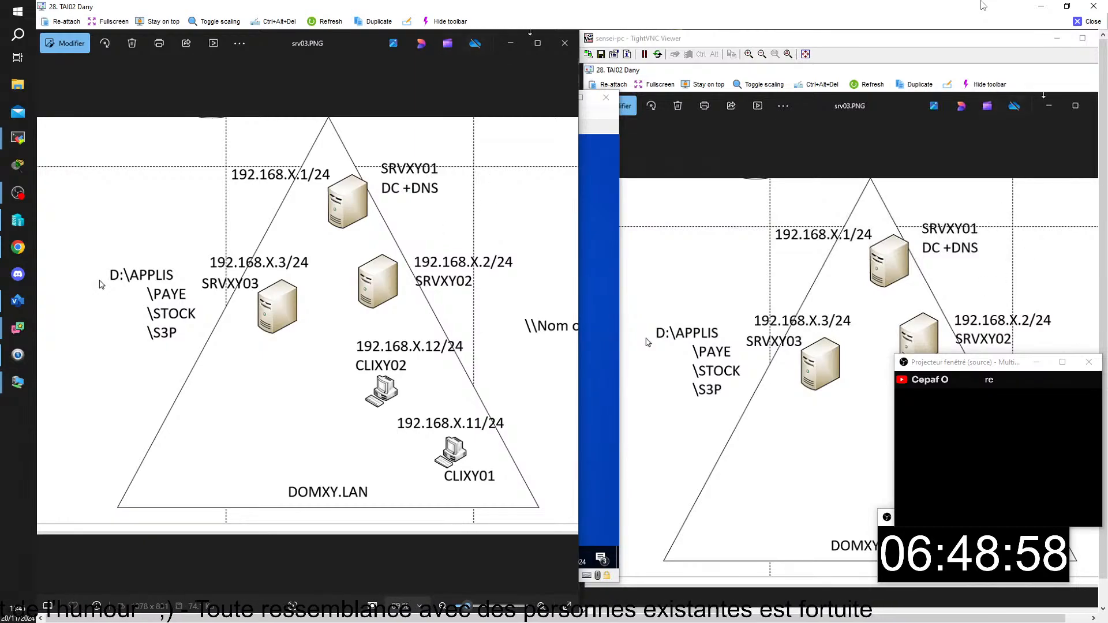
pyautogui.hotkey('alt', 'Tab')
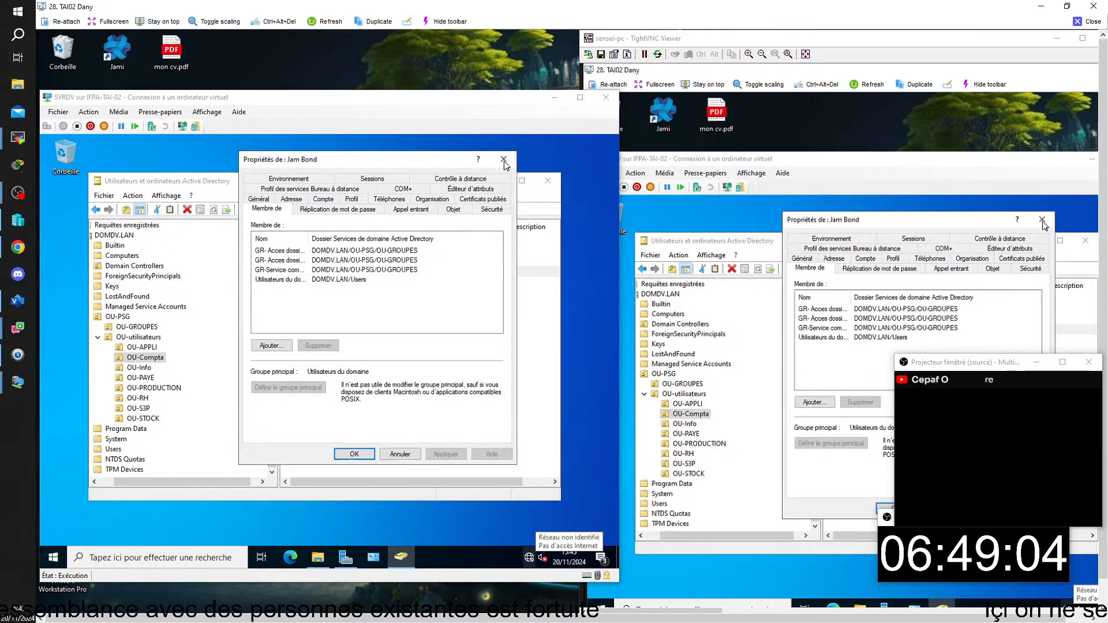
pyautogui.click(1087, 23)
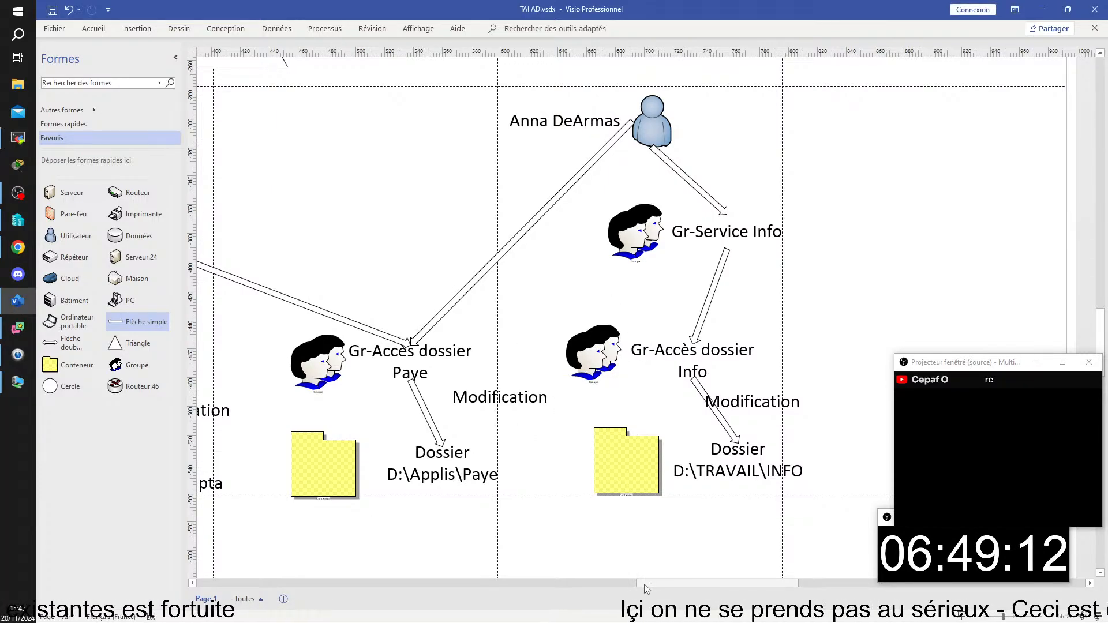
# Change the path in the D:\Applis\Paye folder label to D:\TRAVAIL\ECHANGE.
pyautogui.moveTo(709, 583); pyautogui.dragTo(681, 588)
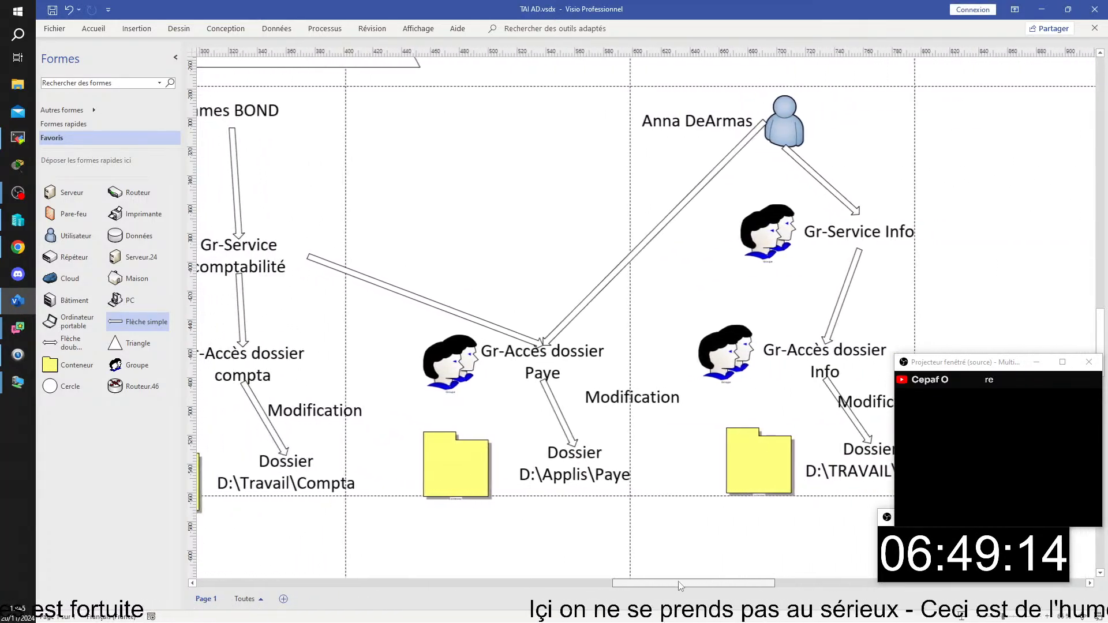
pyautogui.doubleClick(573, 470)
pyautogui.click(537, 475)
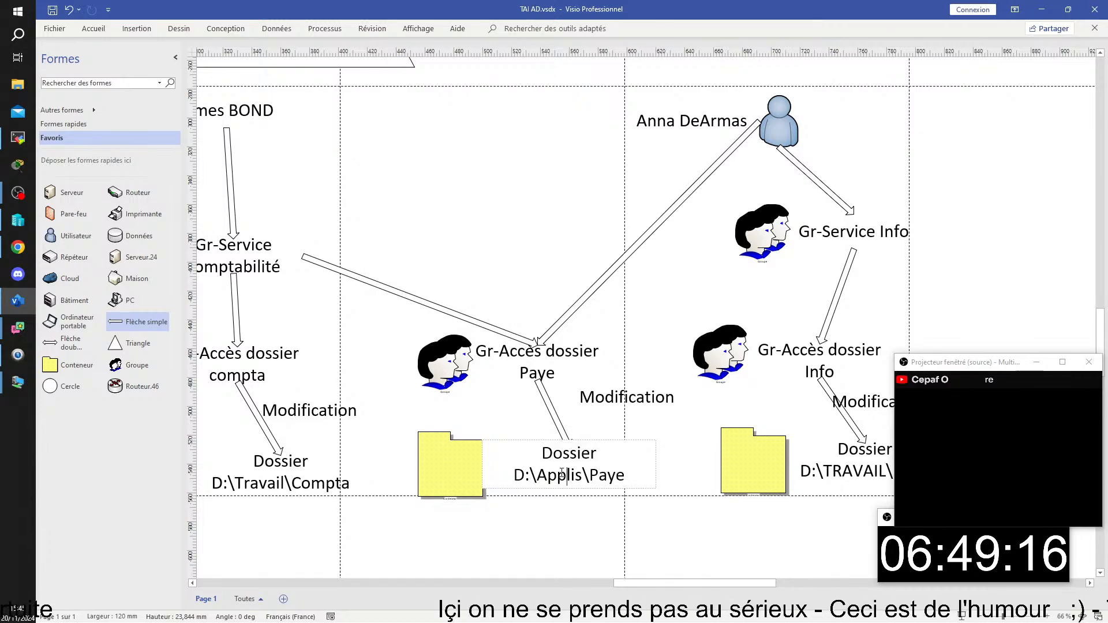
pyautogui.moveTo(537, 475); pyautogui.dragTo(634, 483)
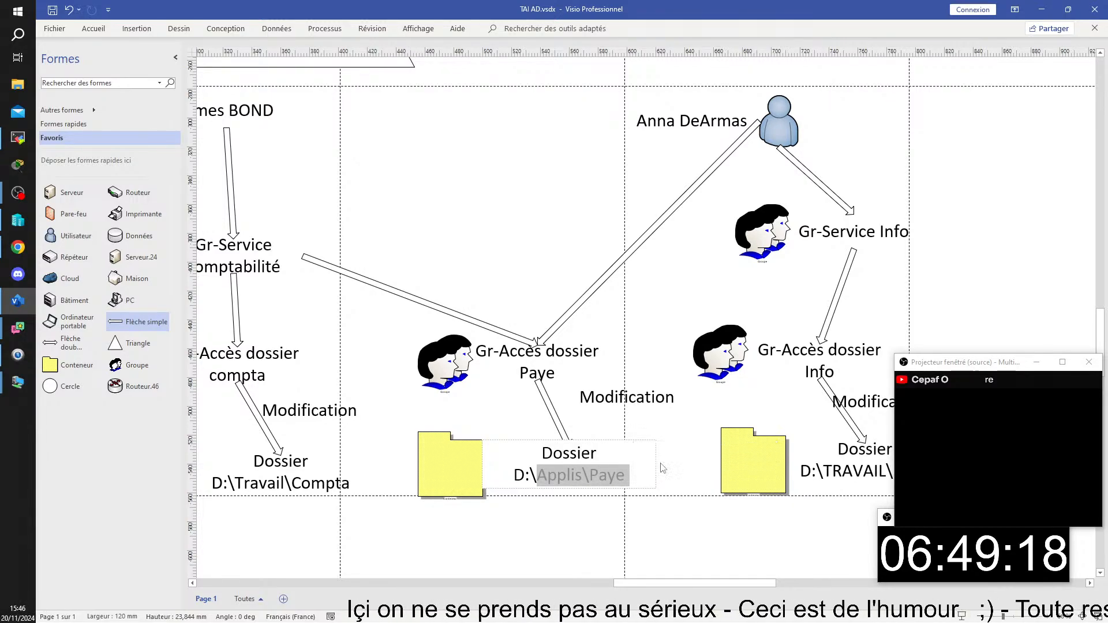
pyautogui.press('BackSpace')
pyautogui.write('TRA')
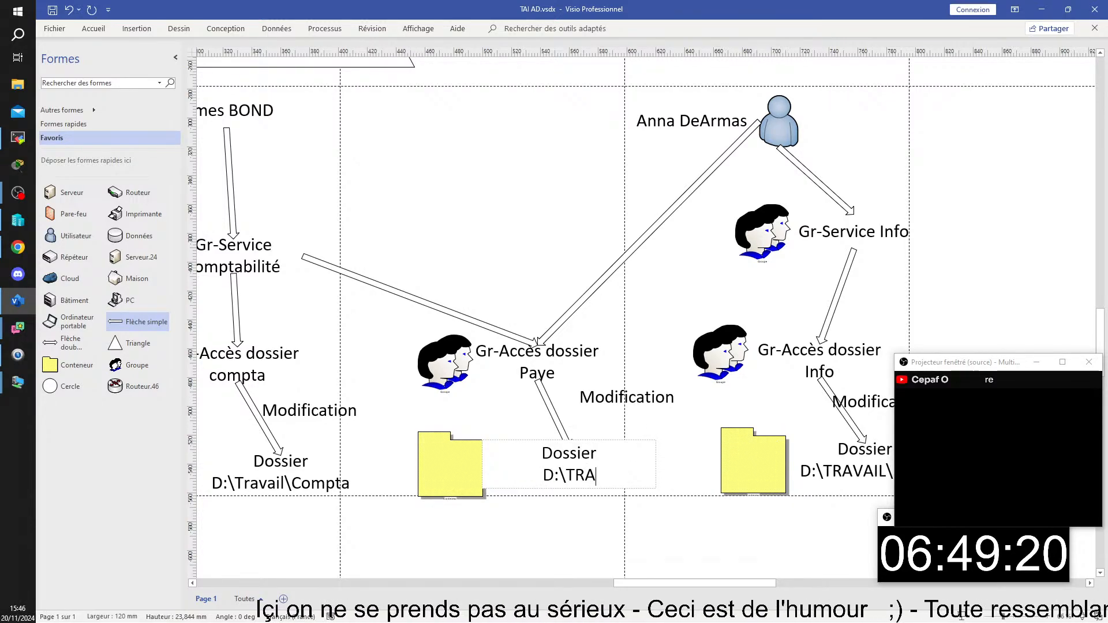
pyautogui.write('VAIL')
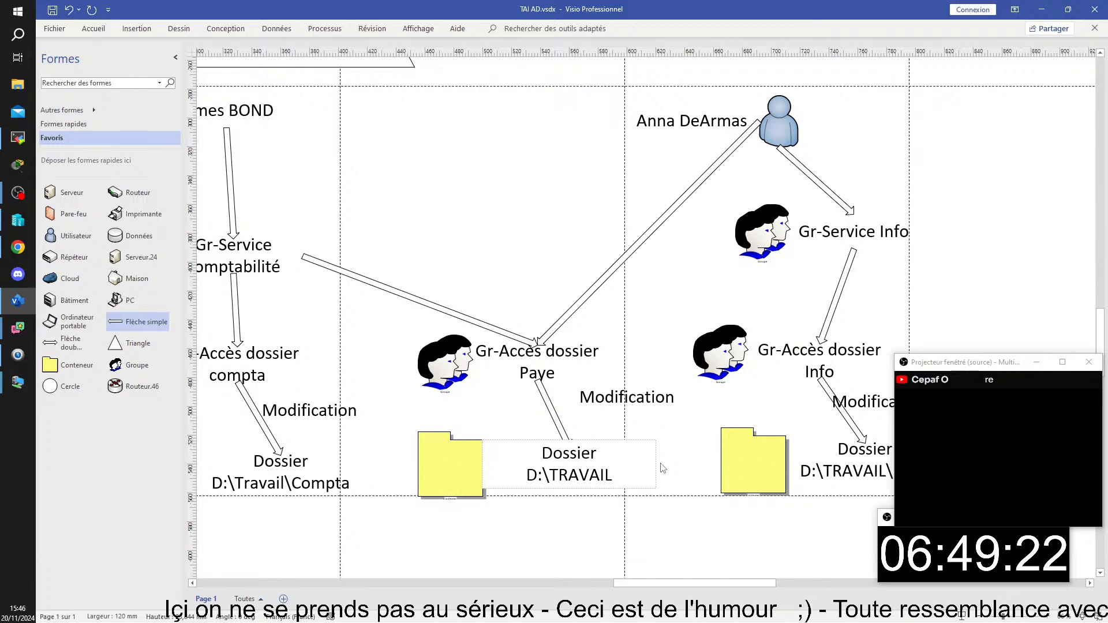
pyautogui.write('\\ECHNAGE')
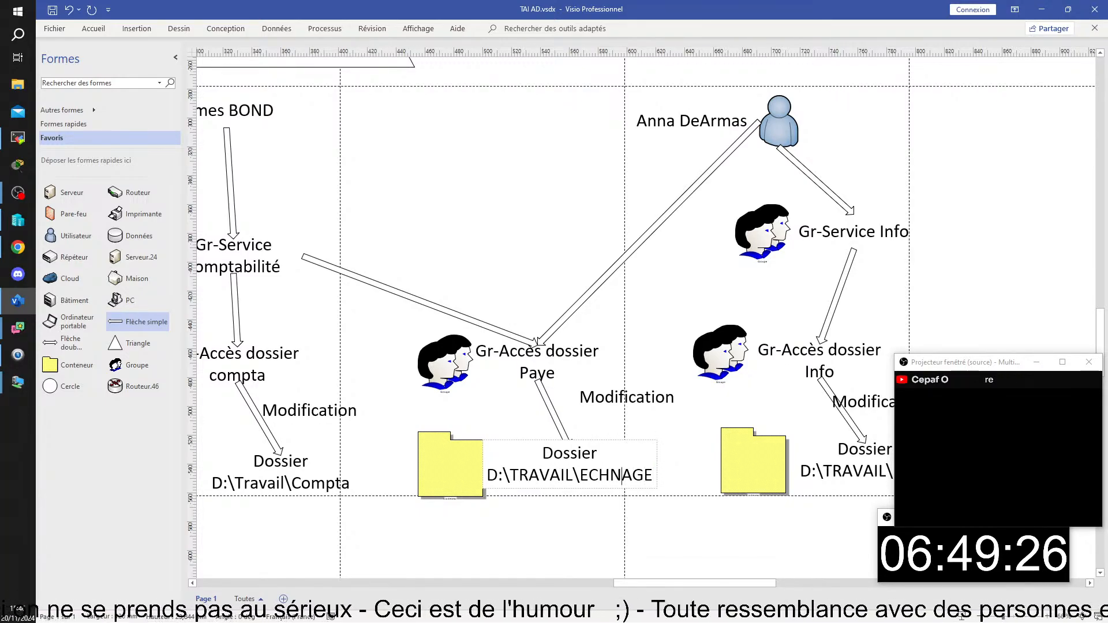
pyautogui.press('Left')
pyautogui.press('Left')
pyautogui.press('Left')
pyautogui.press('BackSpace')
pyautogui.write('N')
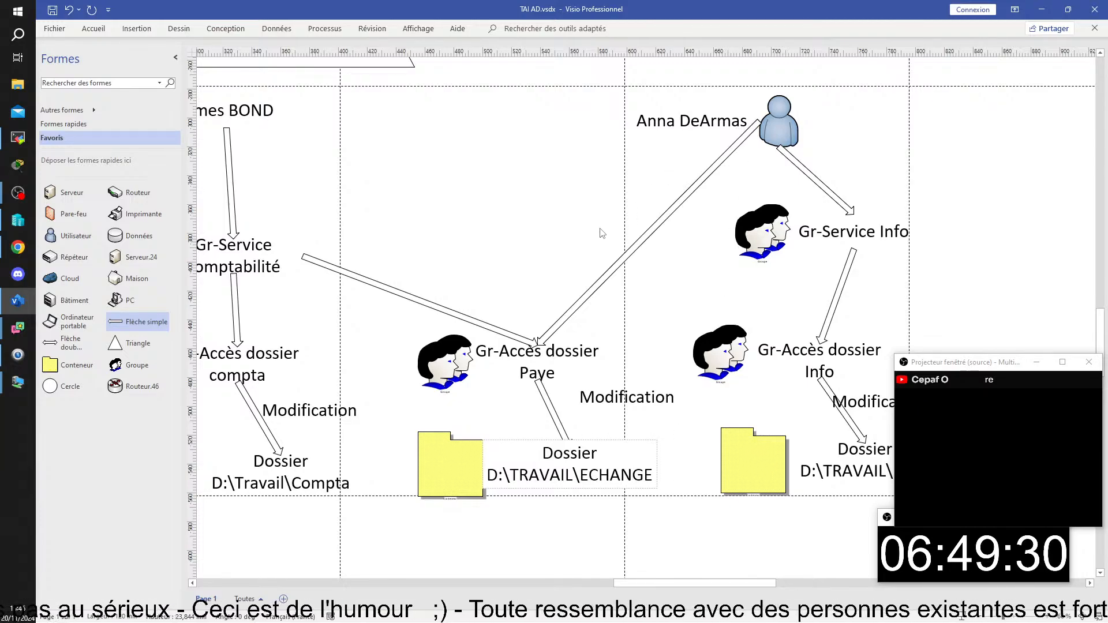
pyautogui.click(528, 179)
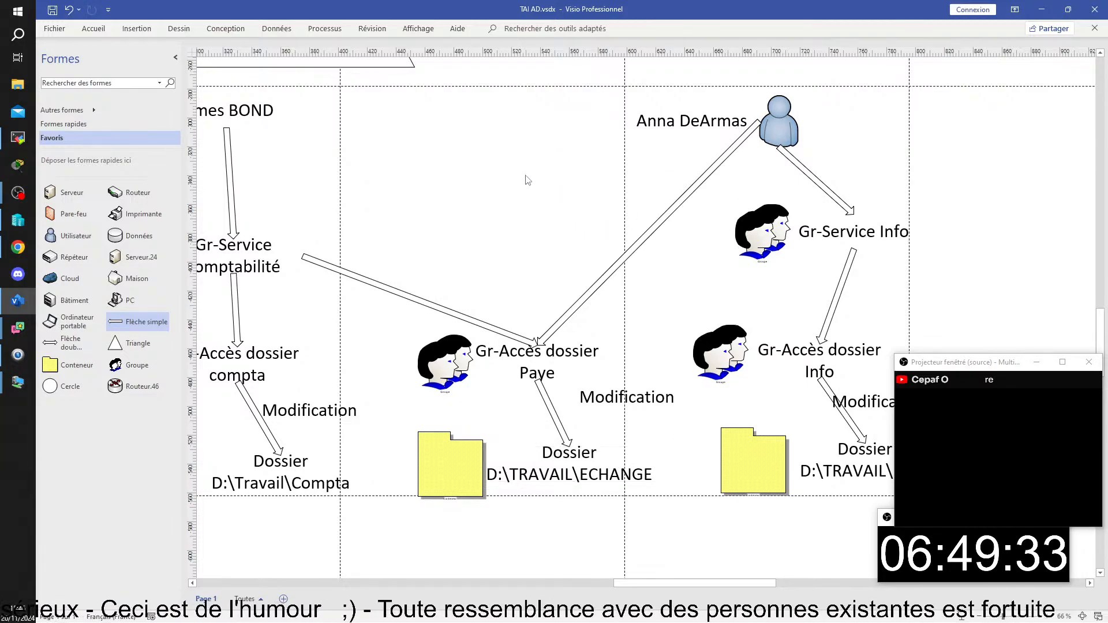
# Nudge the user icon closer to its name and change the Gr-Accès dossier Paye label to Gr-Accès dossier Echange.
pyautogui.moveTo(783, 127); pyautogui.dragTo(774, 127)
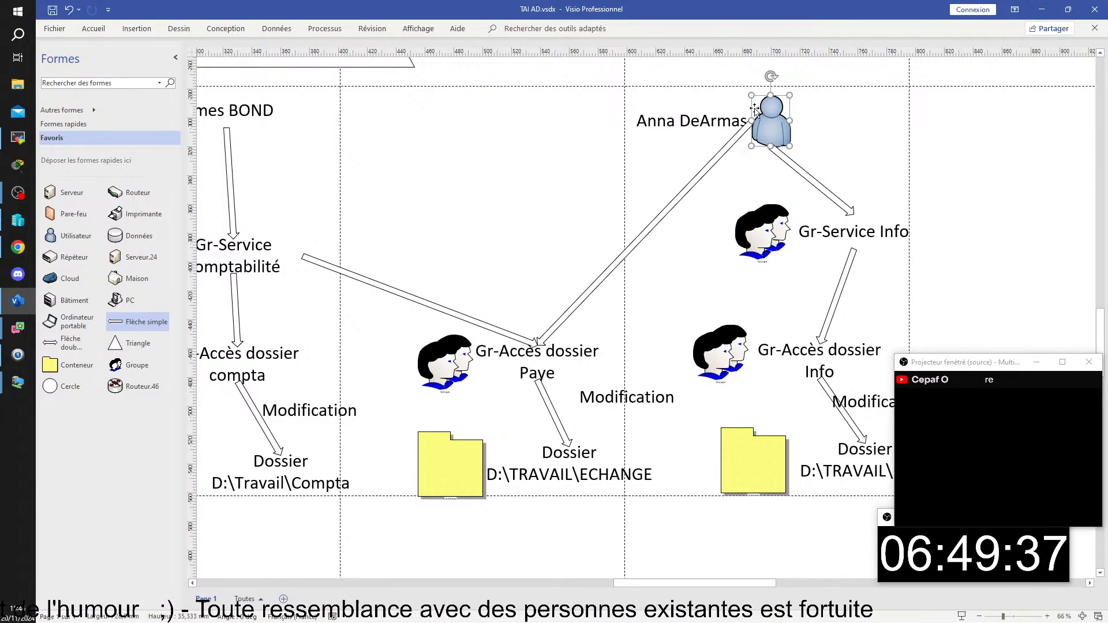
pyautogui.click(811, 237)
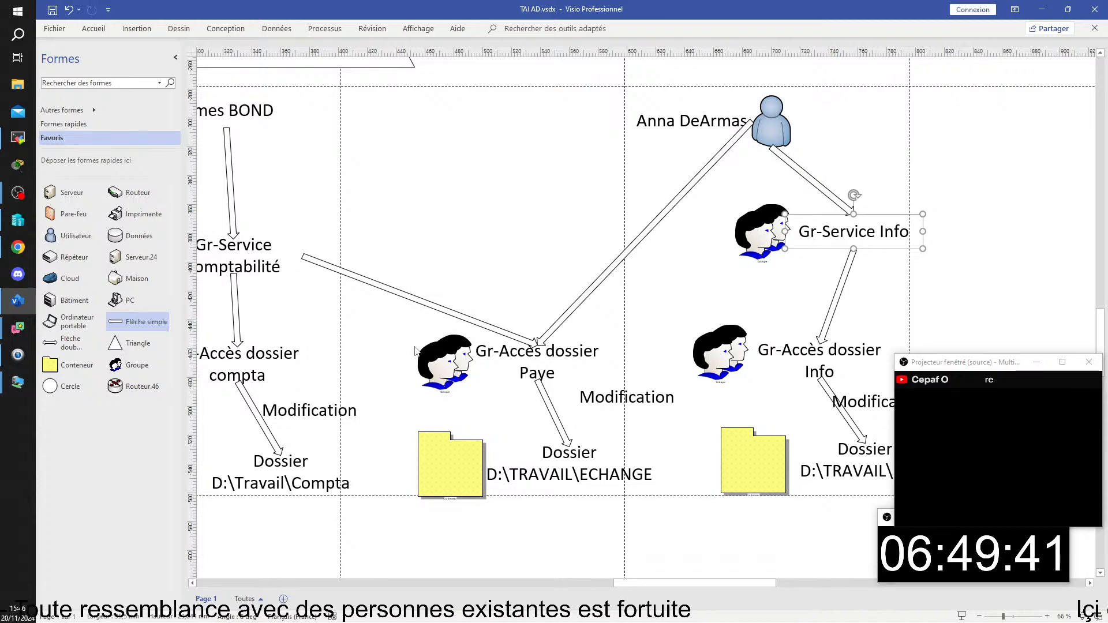
pyautogui.doubleClick(540, 369)
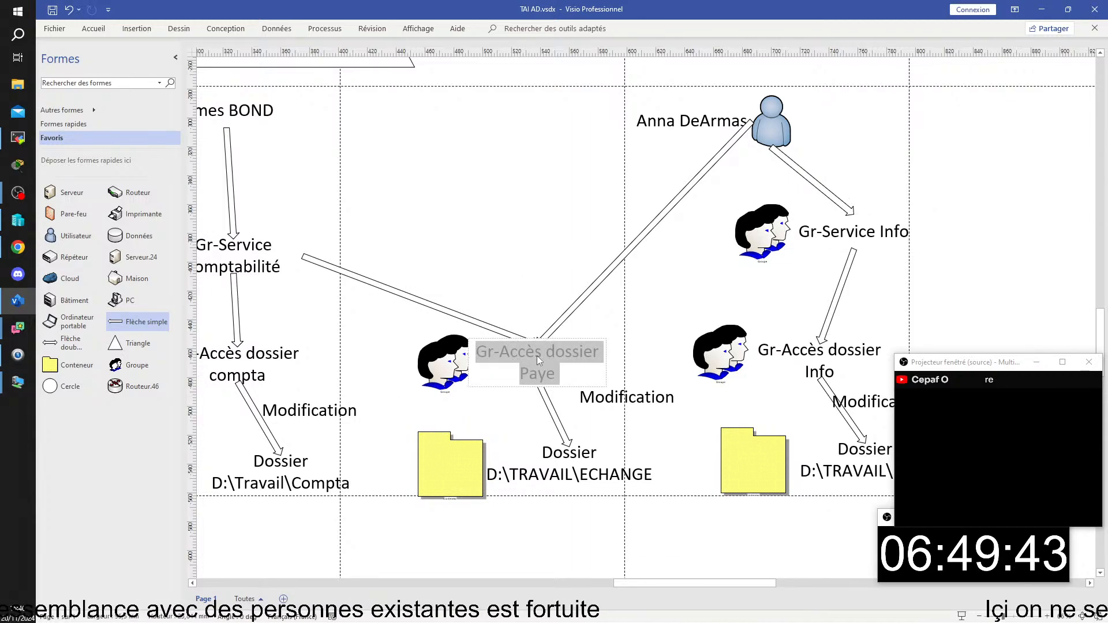
pyautogui.click(537, 356)
pyautogui.doubleClick(537, 374)
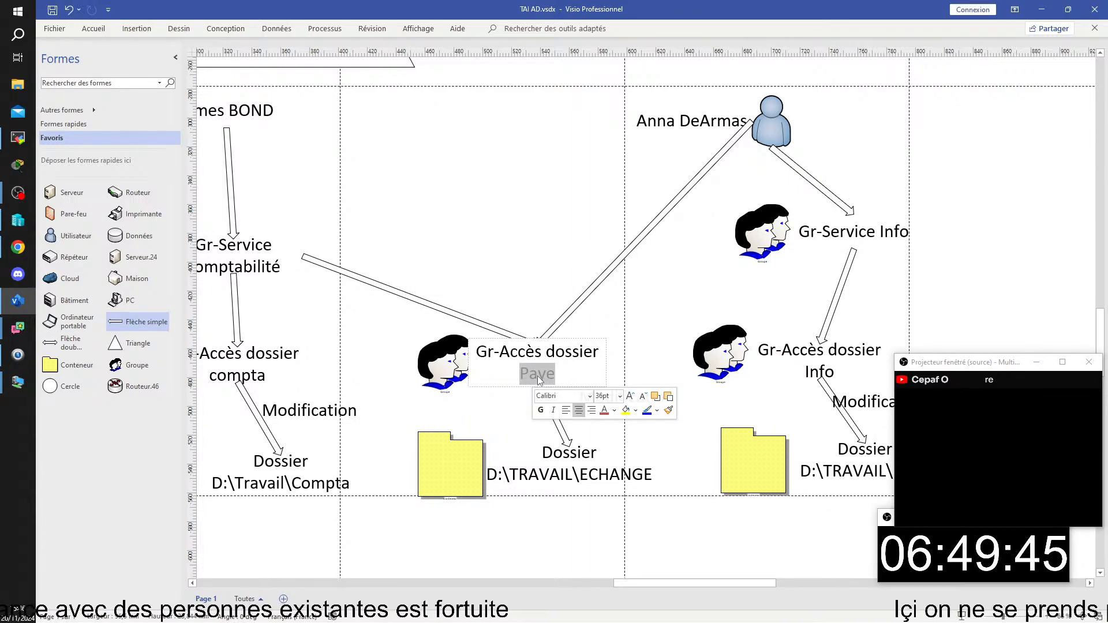
pyautogui.write('Echange')
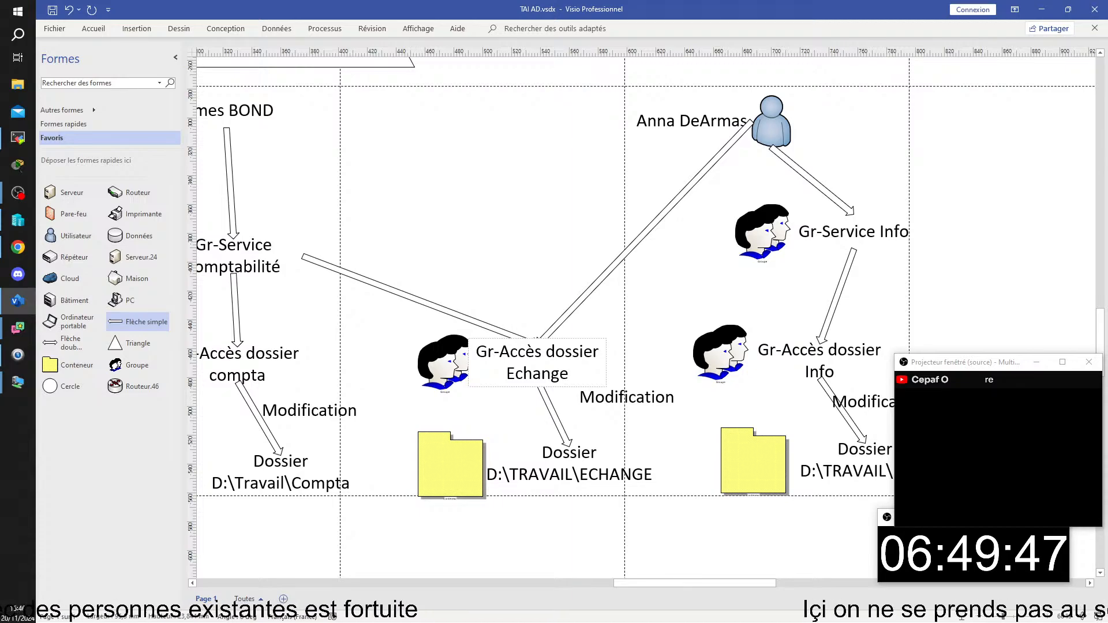
pyautogui.click(815, 288)
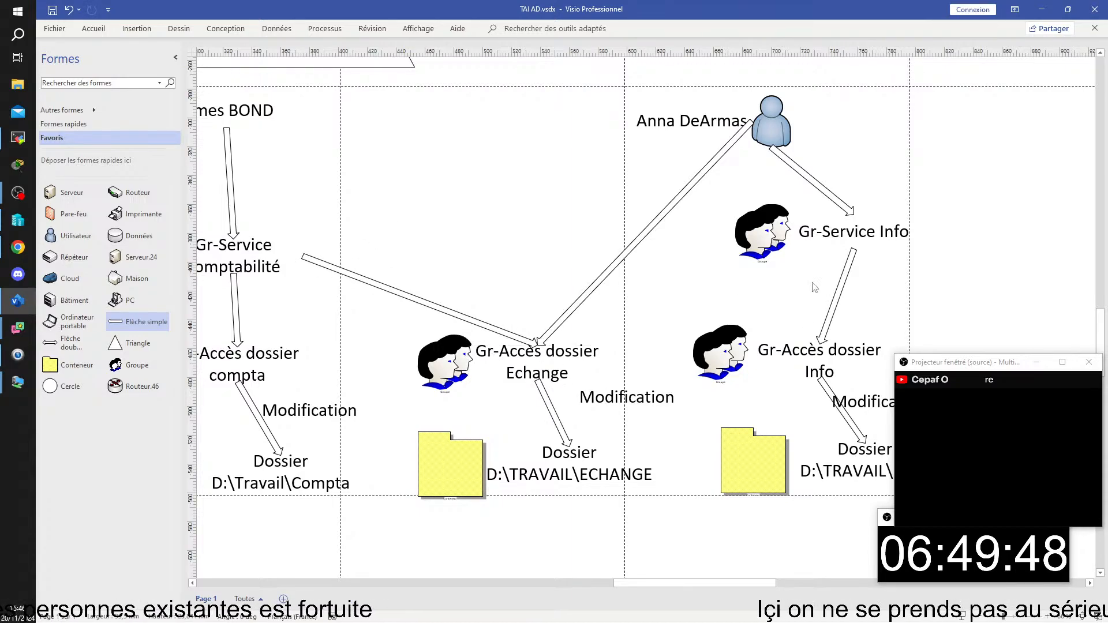
# Move the start of the user's arrow to Gr-Service Info so it leads to Gr-Accès dossier Echange, and shift that access group's label slightly right.
pyautogui.click(723, 151)
pyautogui.moveTo(754, 122); pyautogui.dragTo(784, 230)
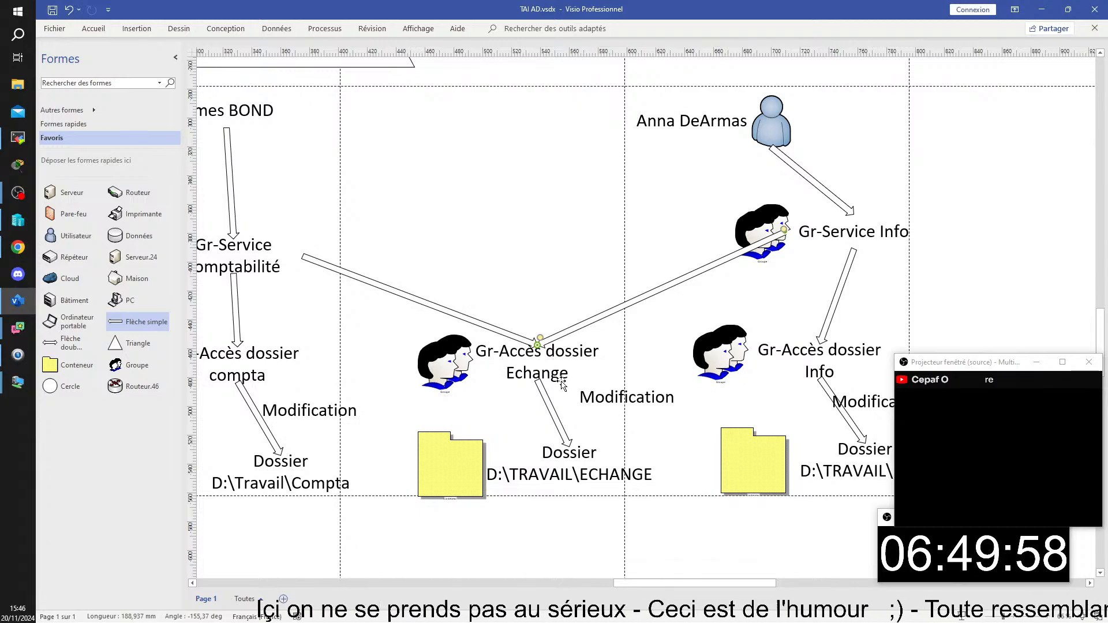
pyautogui.click(541, 204)
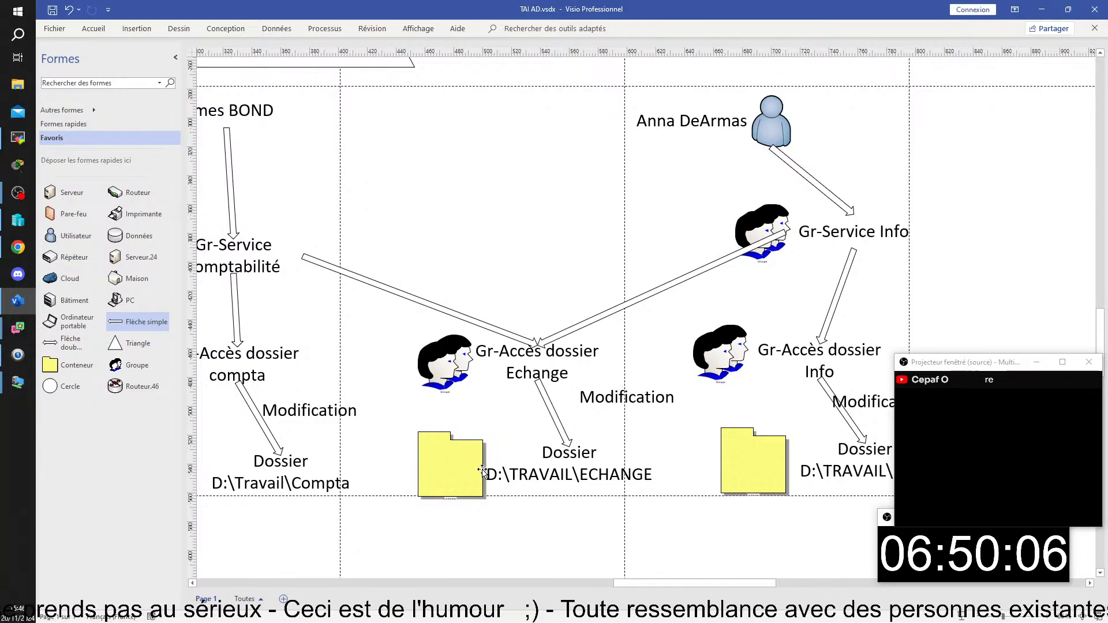
pyautogui.click(456, 463)
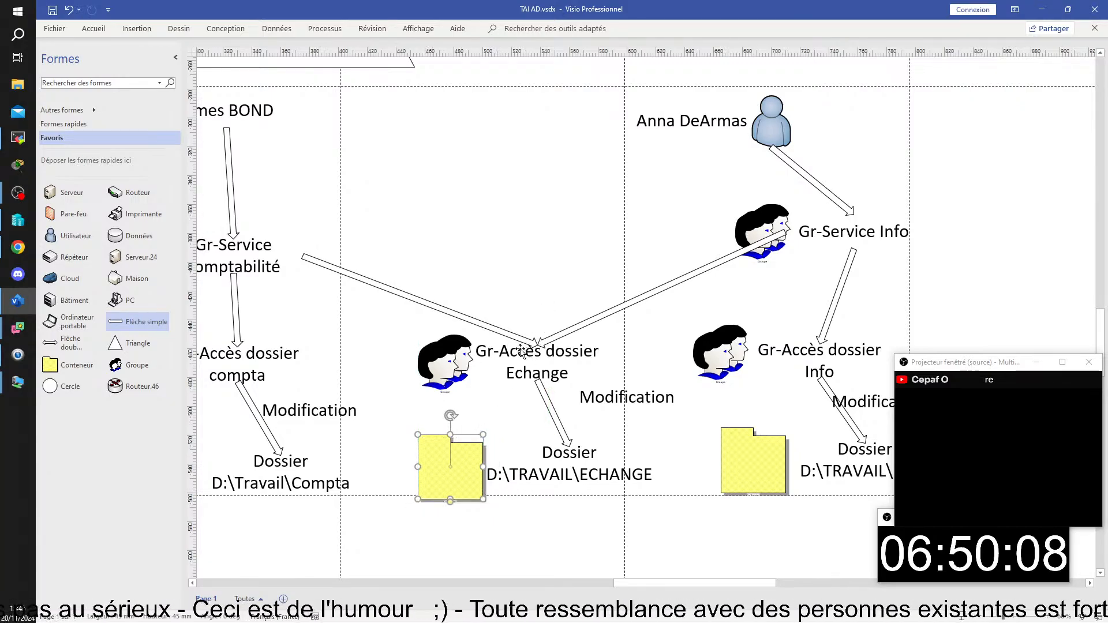
pyautogui.moveTo(521, 351); pyautogui.dragTo(529, 361)
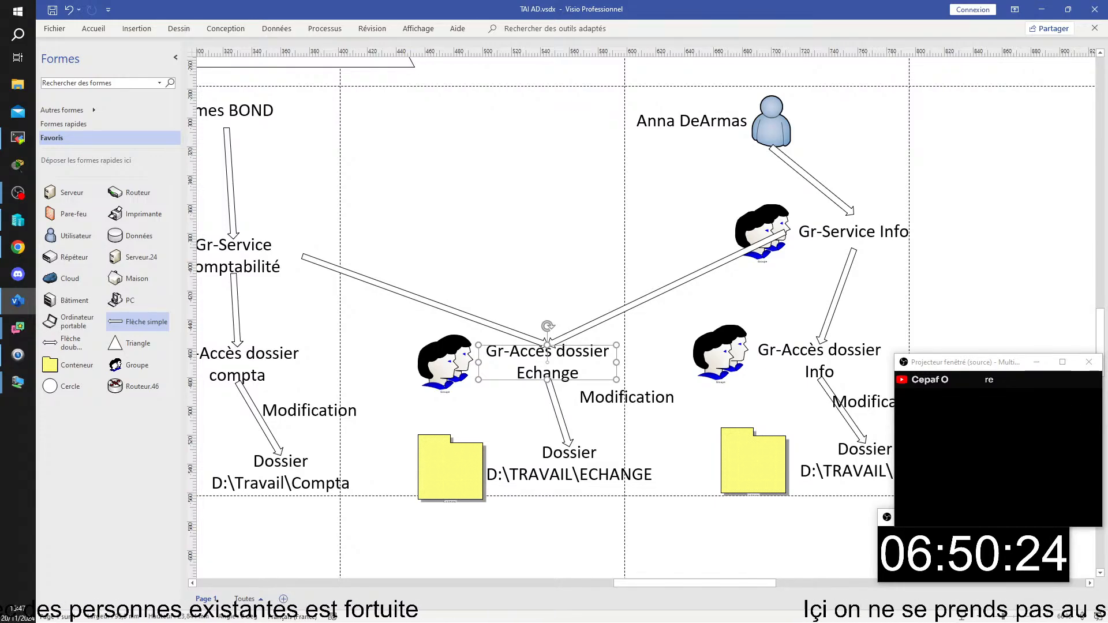
# Bring up the remote view of workstation TAI06, maximize it, and cancel the open Gr-Accès echange group properties.
pyautogui.moveTo(1107, 289); pyautogui.dragTo(462, 257)
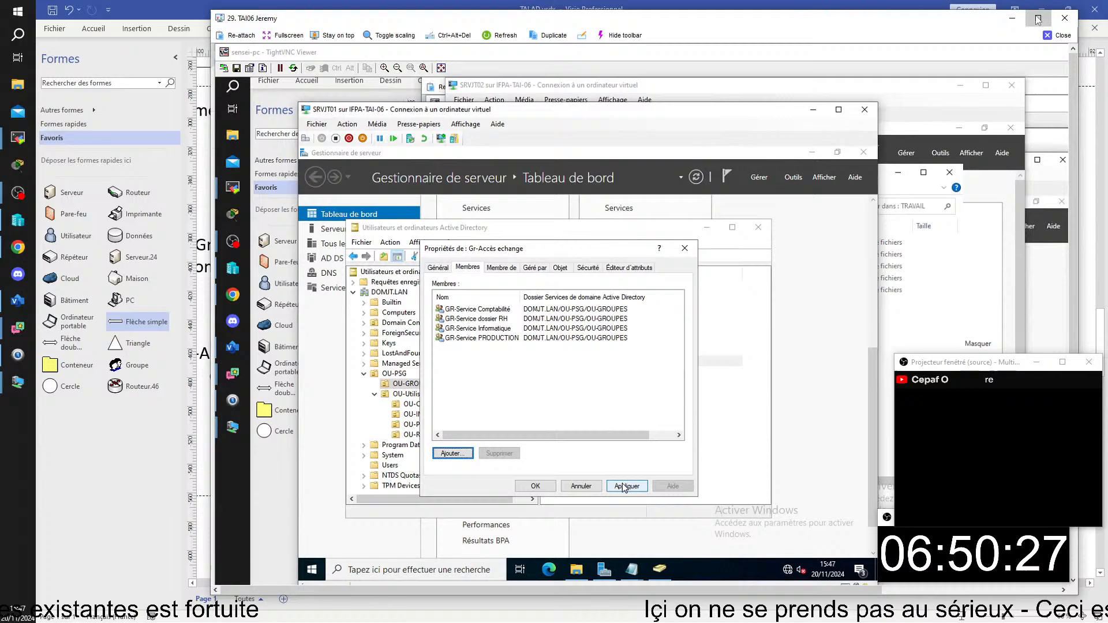
pyautogui.click(1038, 18)
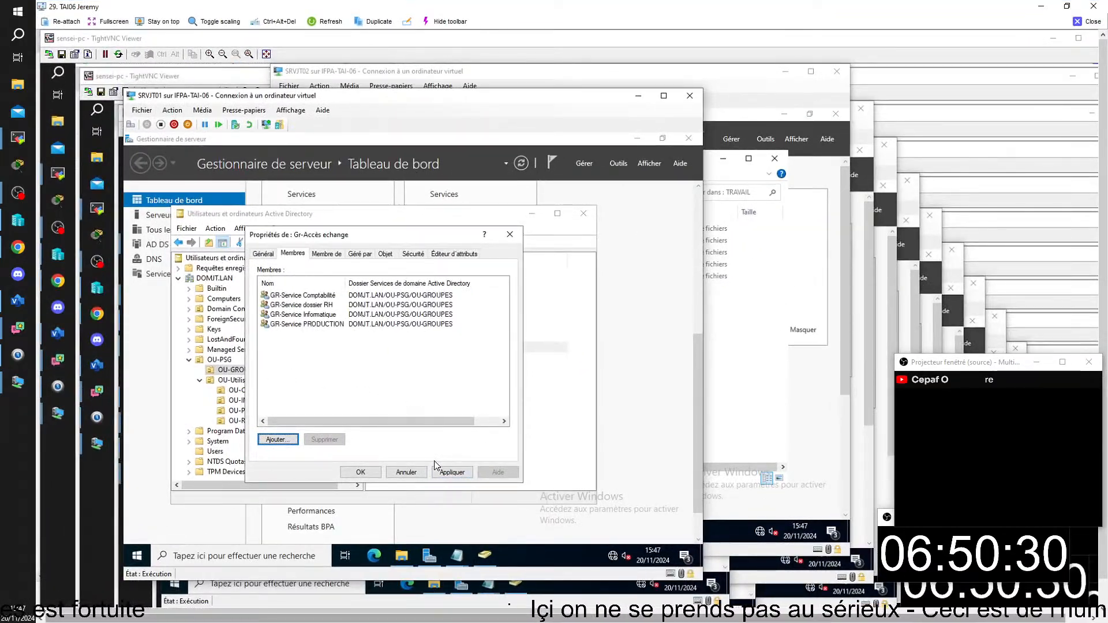
pyautogui.click(406, 474)
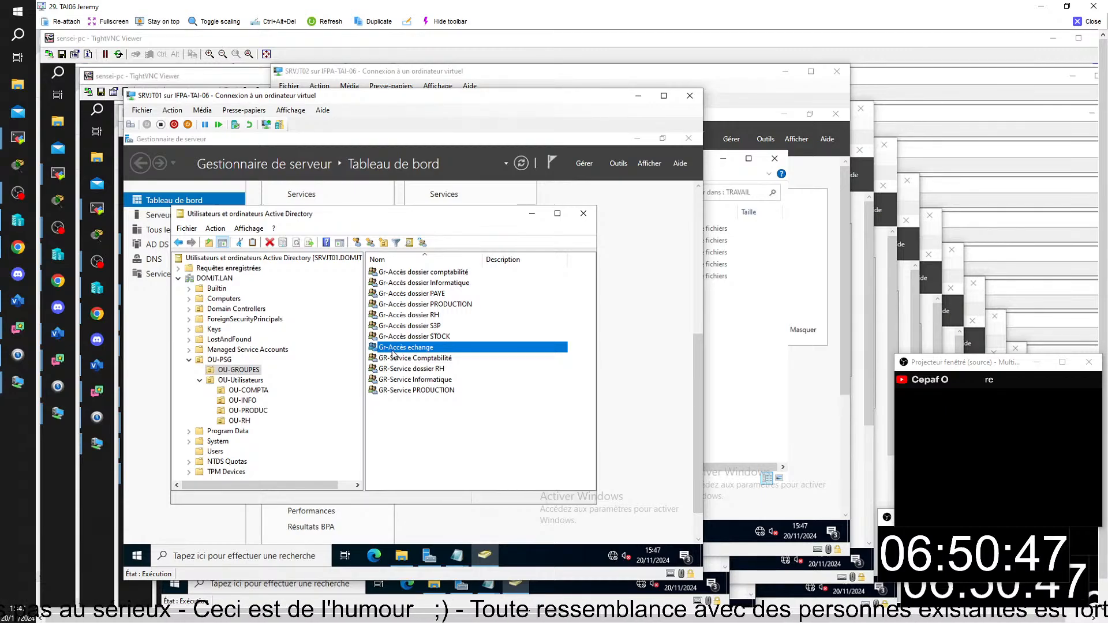
# Select all users in OU-COMPTA, show the option for adding them to a group, and return to the Visio diagram.
pyautogui.click(267, 392)
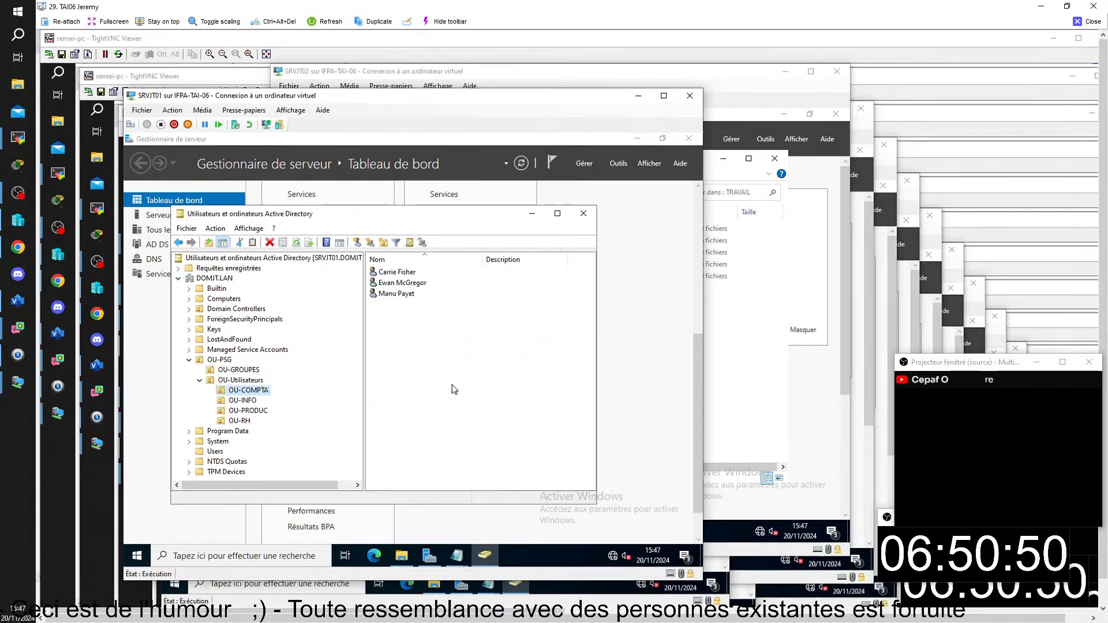
pyautogui.moveTo(448, 341); pyautogui.dragTo(407, 275)
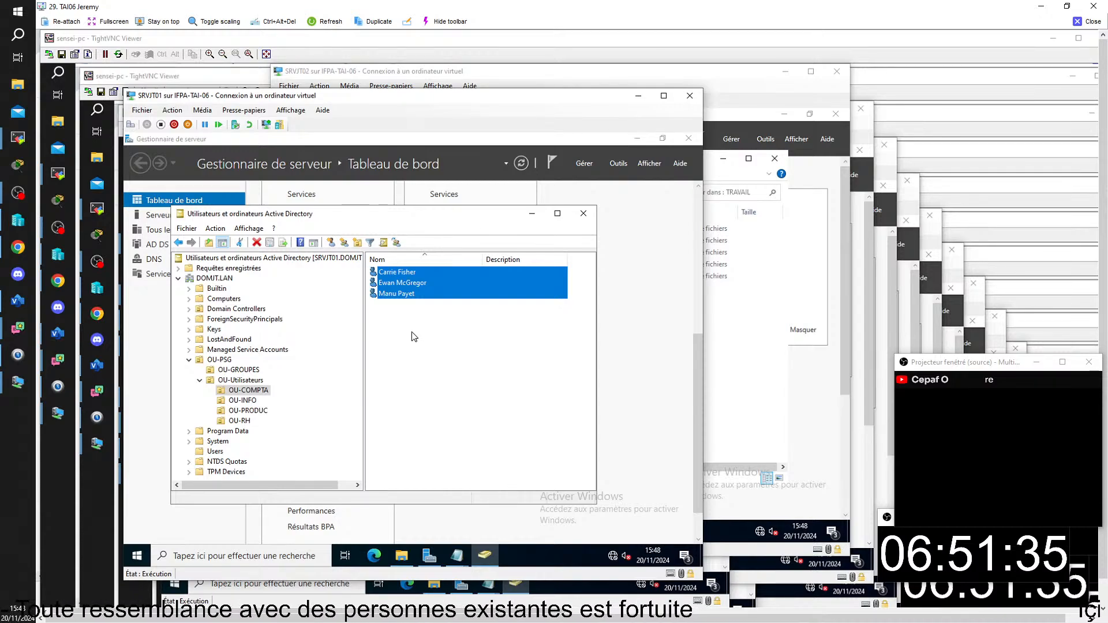
pyautogui.rightClick(408, 282)
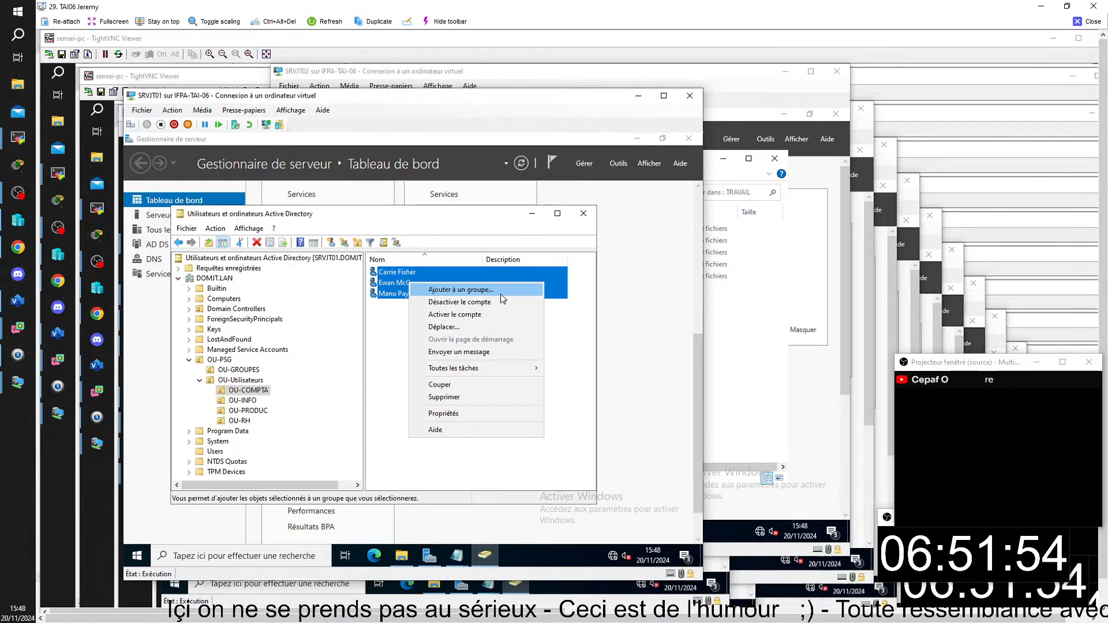
pyautogui.hotkey('alt', 'Tab')
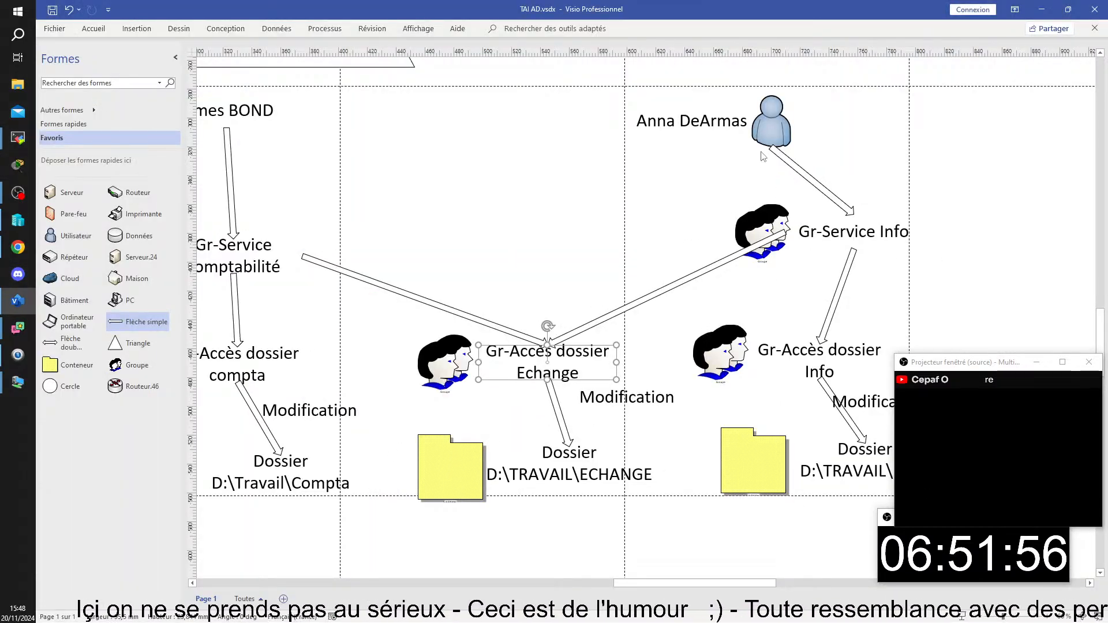
# Shift the user icon up and left, try its arrow directly on Gr-Accès dossier Echange, and reattach it to the Gr-Service Info group icon.
pyautogui.moveTo(770, 130)
pyautogui.mouseDown()
pyautogui.moveTo(760, 137)
pyautogui.moveTo(753, 121)
pyautogui.mouseUp()
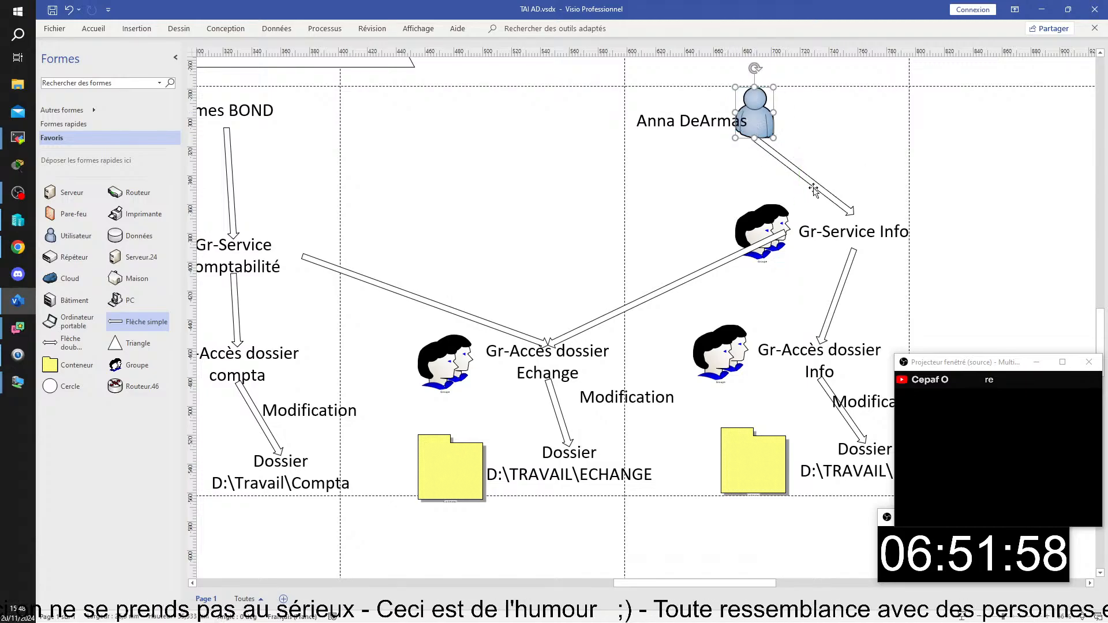
pyautogui.moveTo(853, 214); pyautogui.dragTo(572, 351)
pyautogui.moveTo(449, 287); pyautogui.dragTo(753, 133)
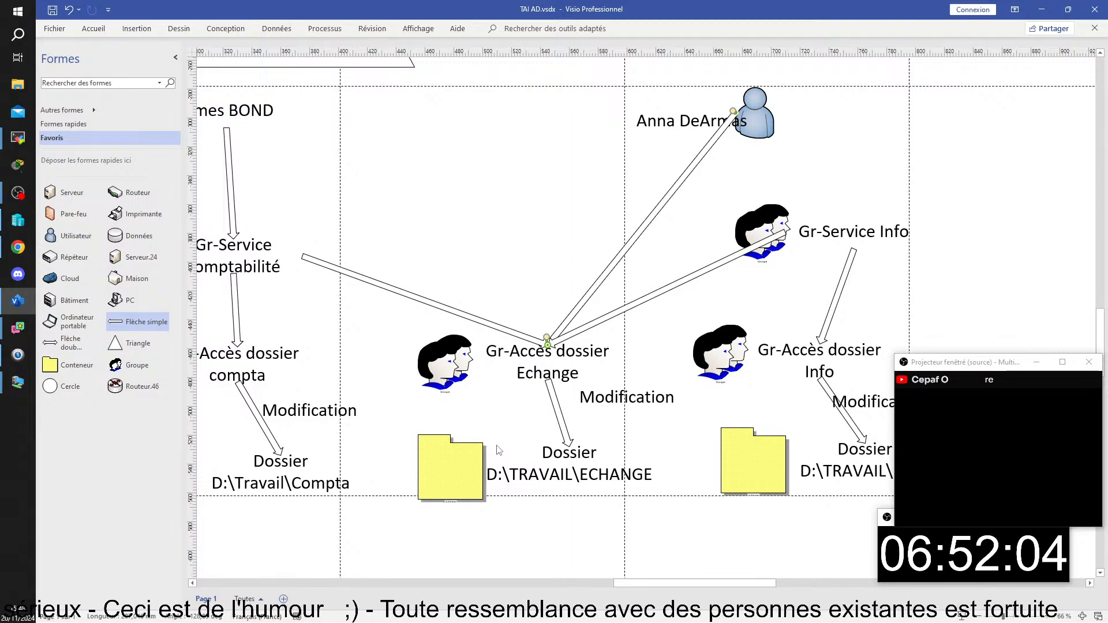
pyautogui.click(577, 306)
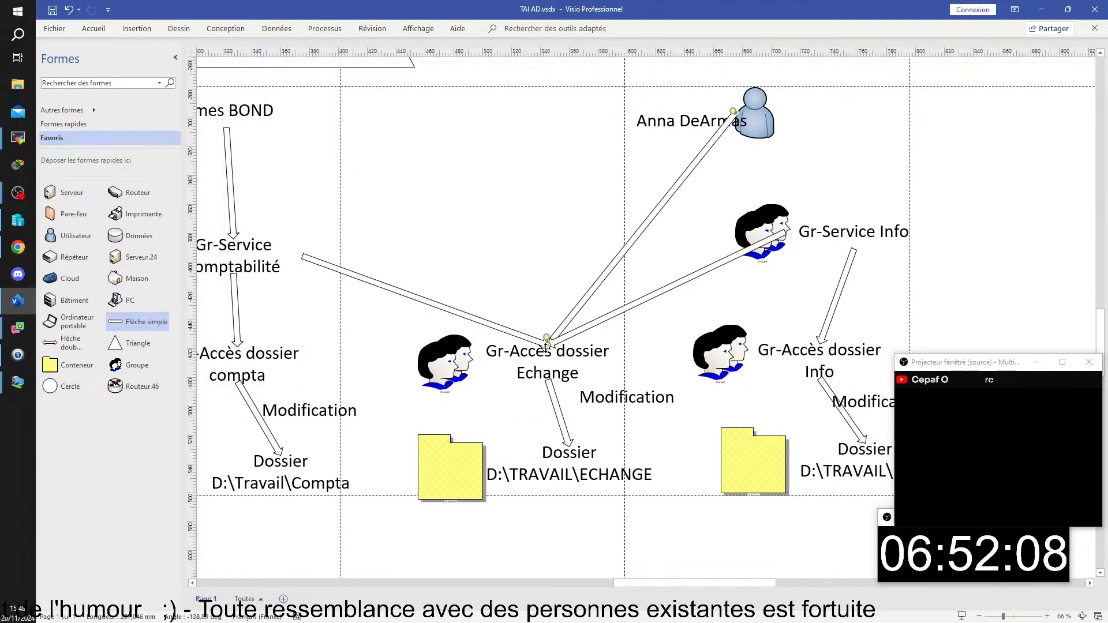
pyautogui.moveTo(547, 344); pyautogui.dragTo(765, 226)
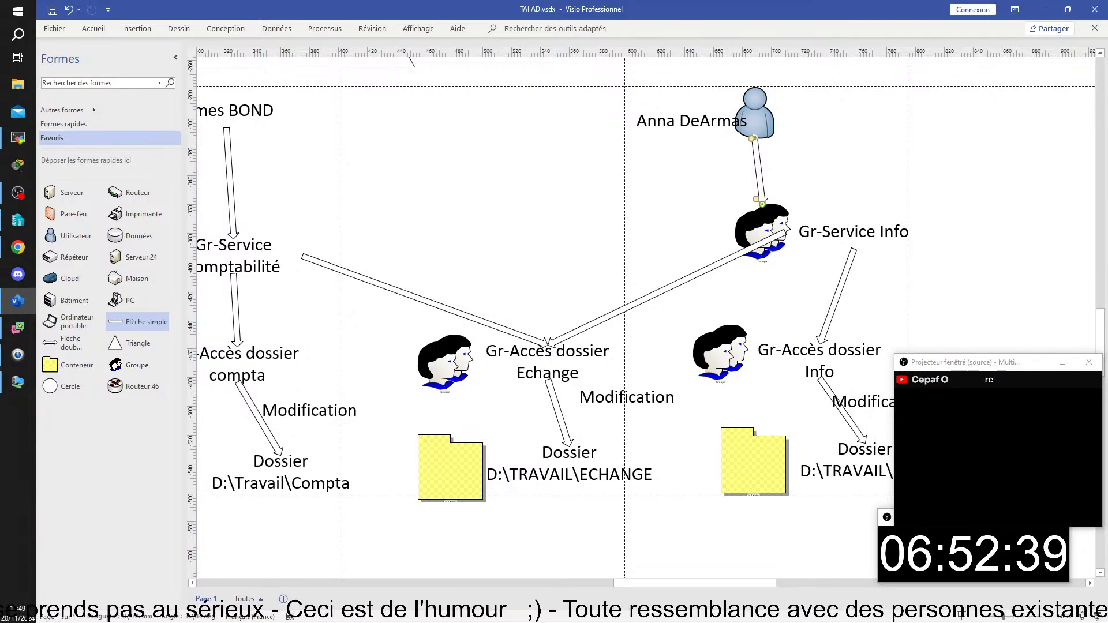
# Switch back to the remote view of workstation TAI06, maximize it, and reach its Active Directory Users and Computers window.
pyautogui.hotkey('alt', 'Tab')
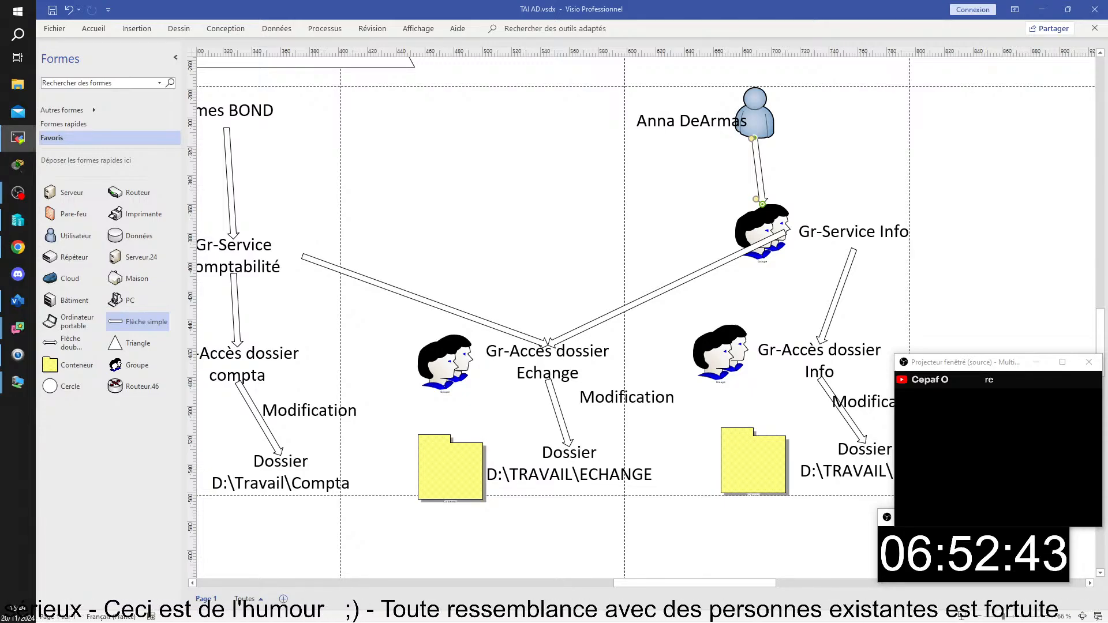
pyautogui.moveTo(1107, 271); pyautogui.dragTo(276, 73)
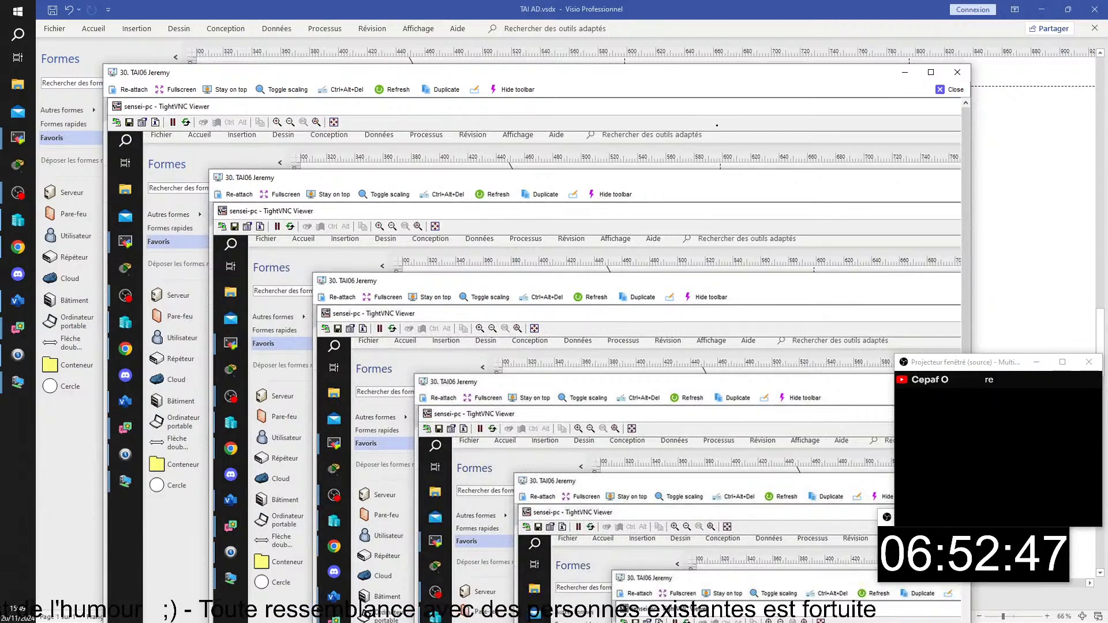
pyautogui.click(930, 73)
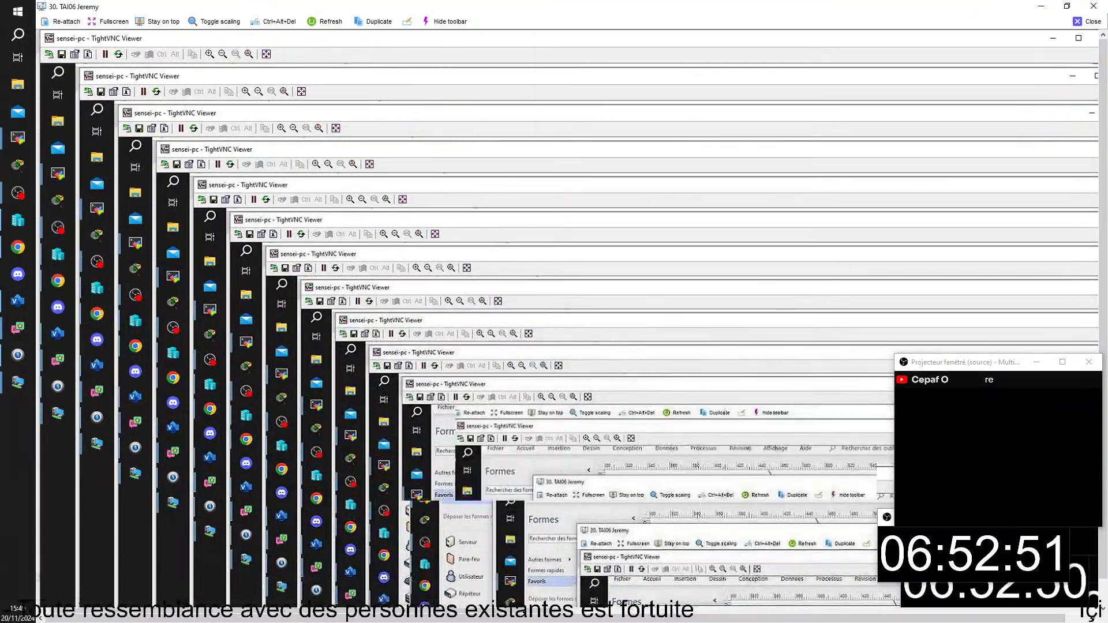
pyautogui.moveTo(520, 620); pyautogui.dragTo(544, 619)
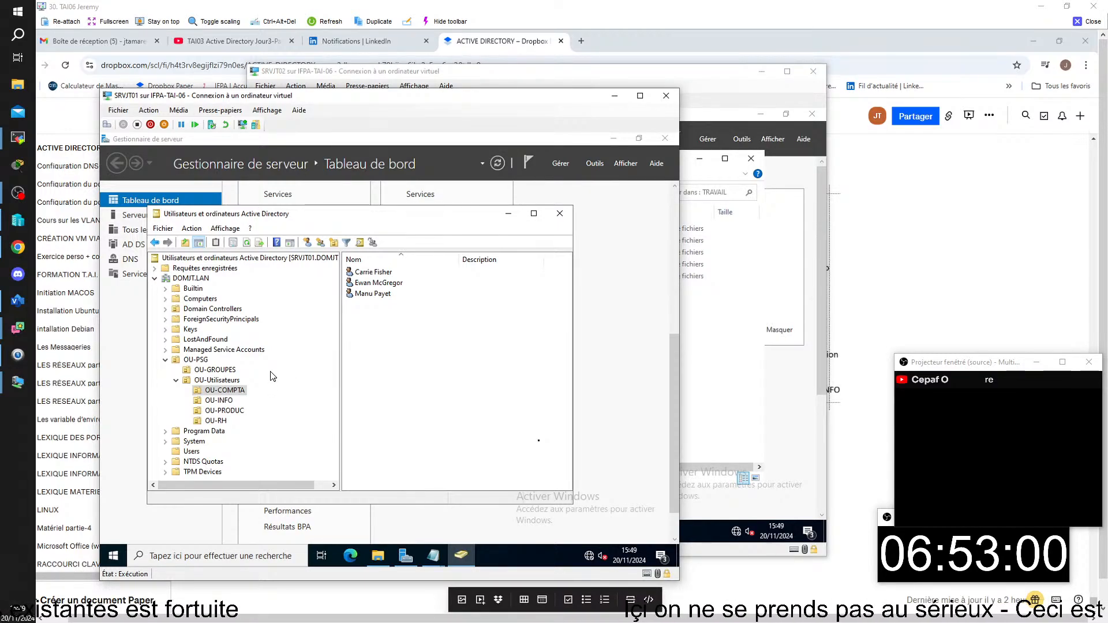
# Select the four GR-Service groups in OU-GROUPES and show the option for adding them to a group.
pyautogui.click(220, 371)
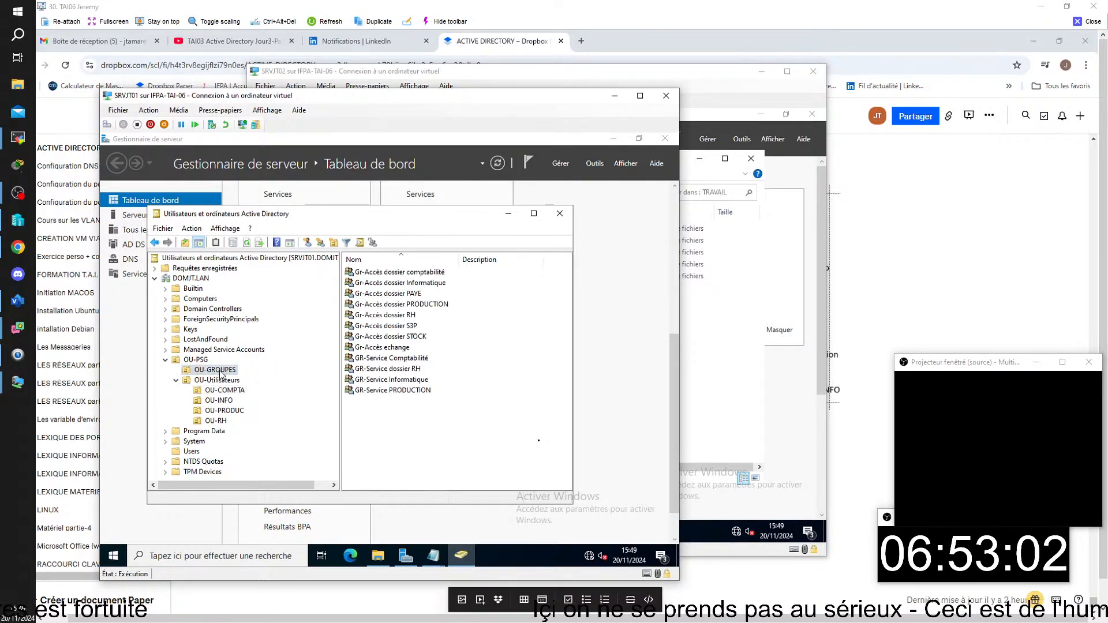
pyautogui.moveTo(454, 408); pyautogui.dragTo(414, 359)
pyautogui.rightClick(414, 358)
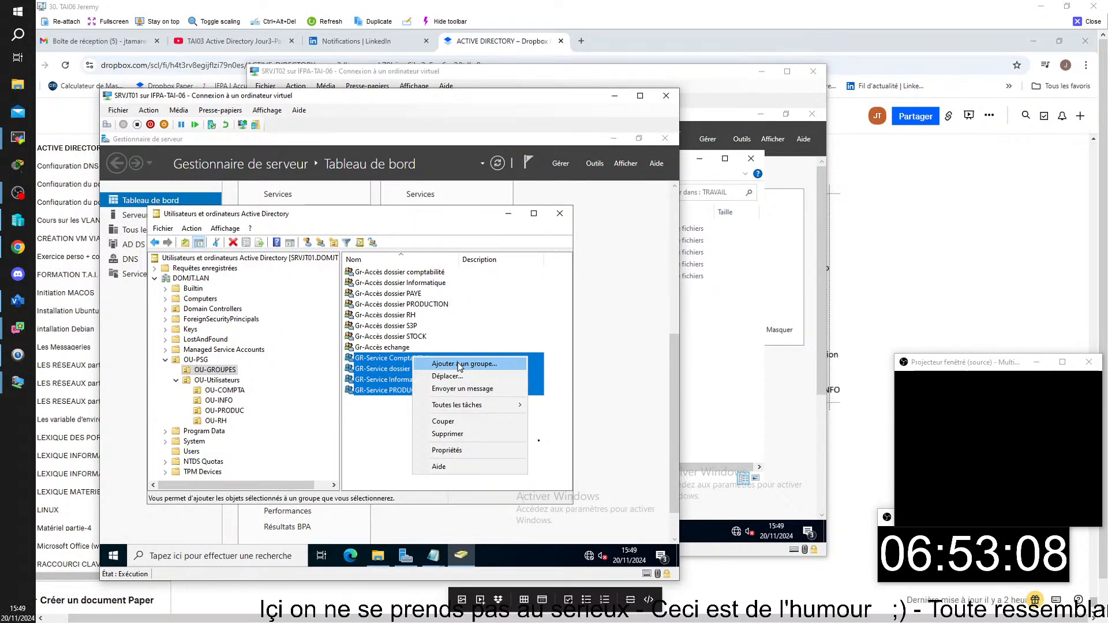
# Remove the six users listed above the GR-Service groups from the members of Gr-Accès echange.
pyautogui.doubleClick(399, 347)
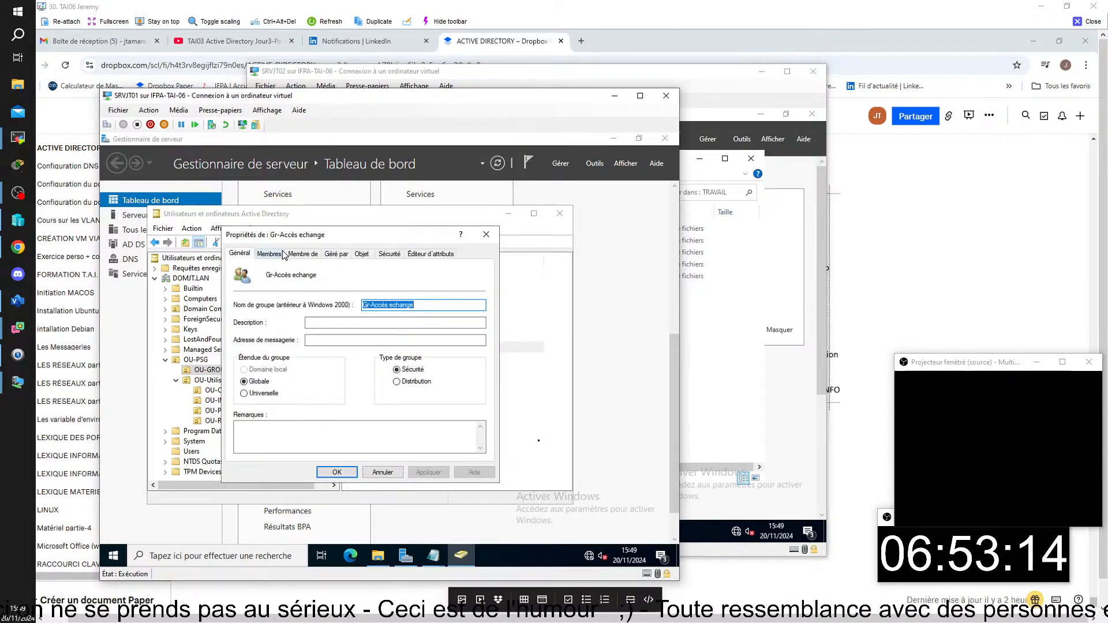
pyautogui.click(271, 255)
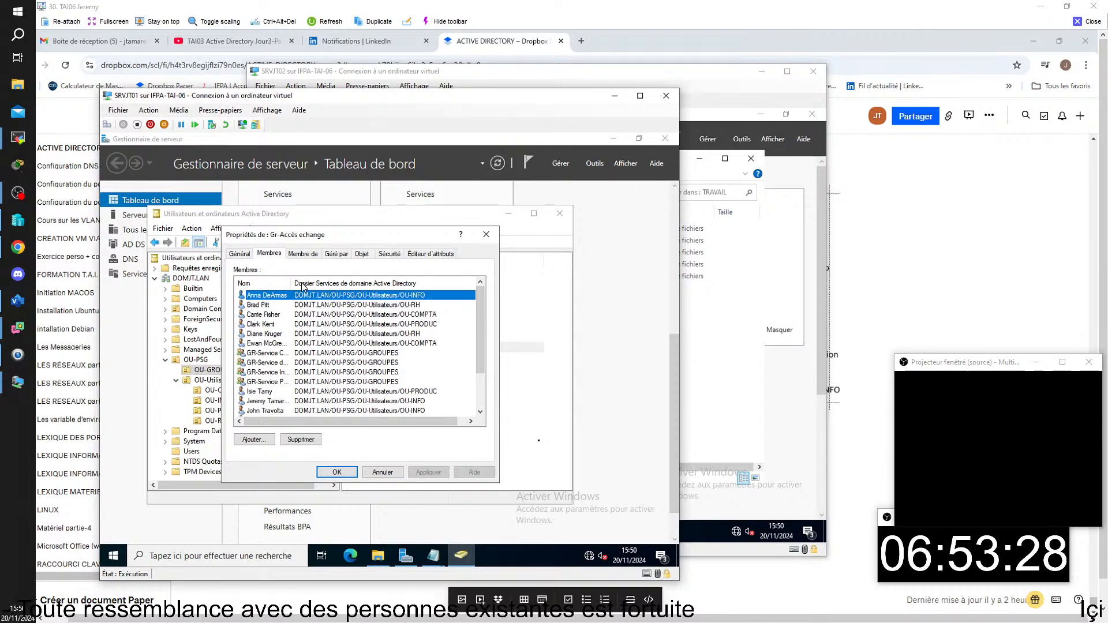
pyautogui.click(428, 344)
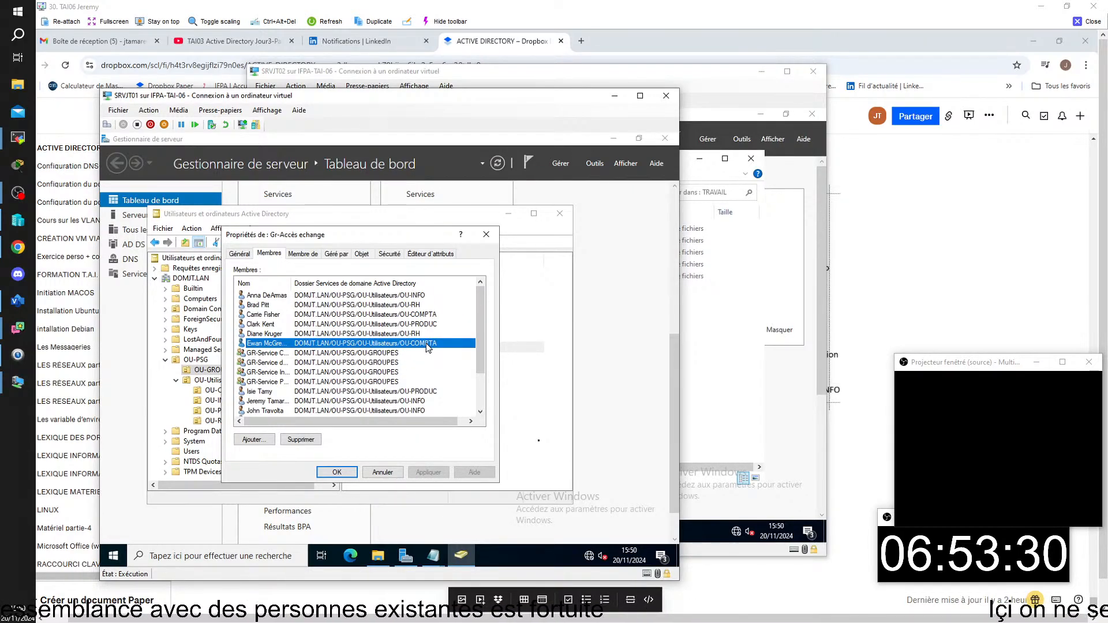
pyautogui.keyDown('shift'); pyautogui.click(369, 295); pyautogui.keyUp('shift')
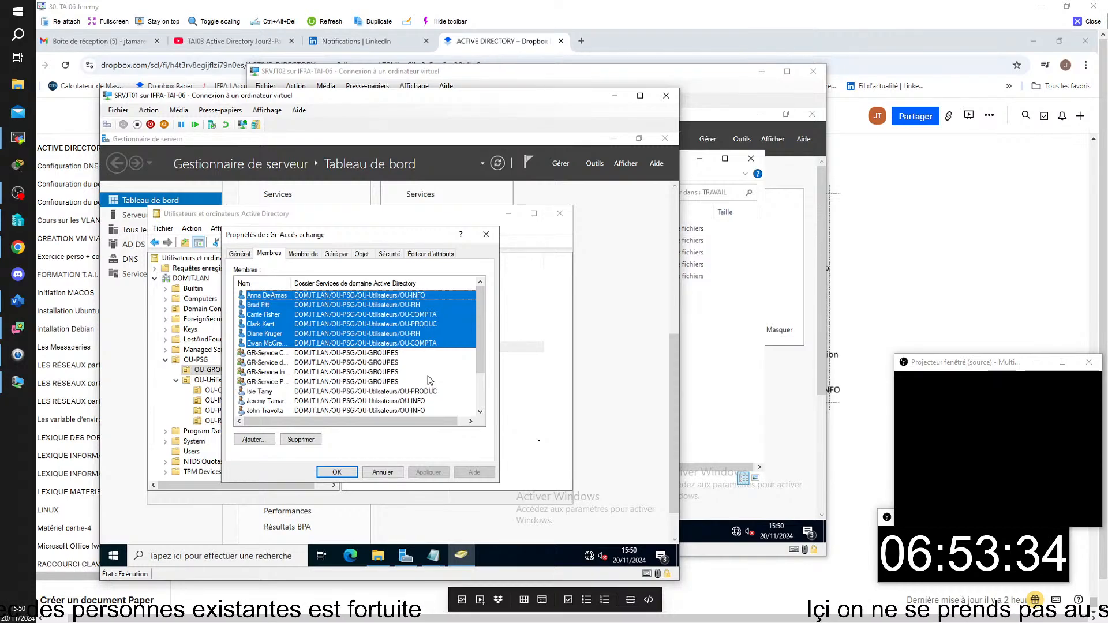
pyautogui.click(316, 440)
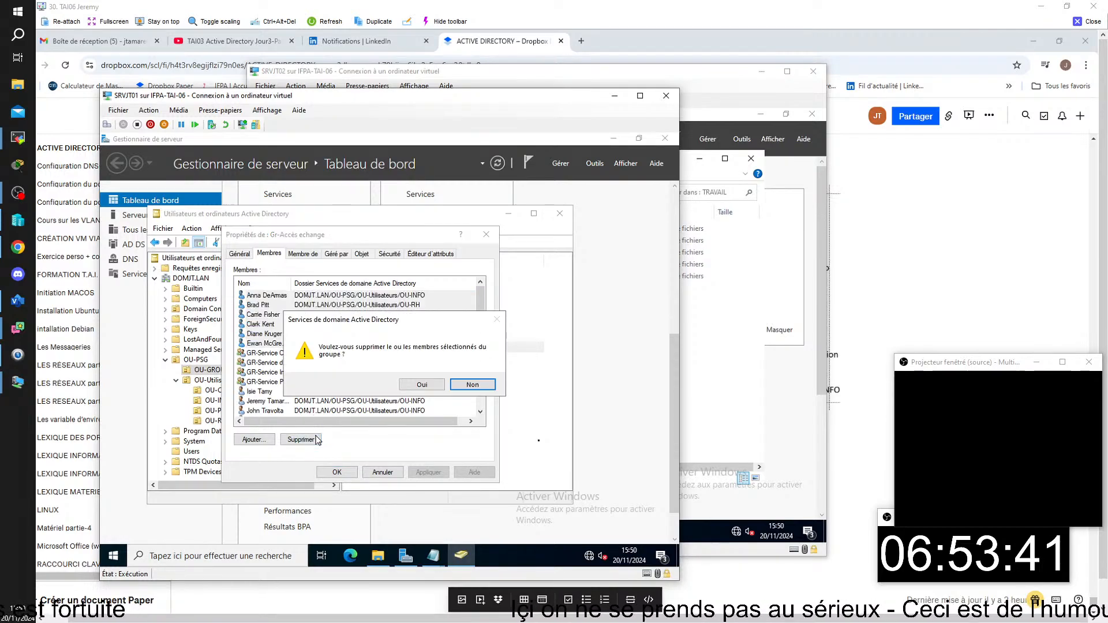
pyautogui.click(429, 382)
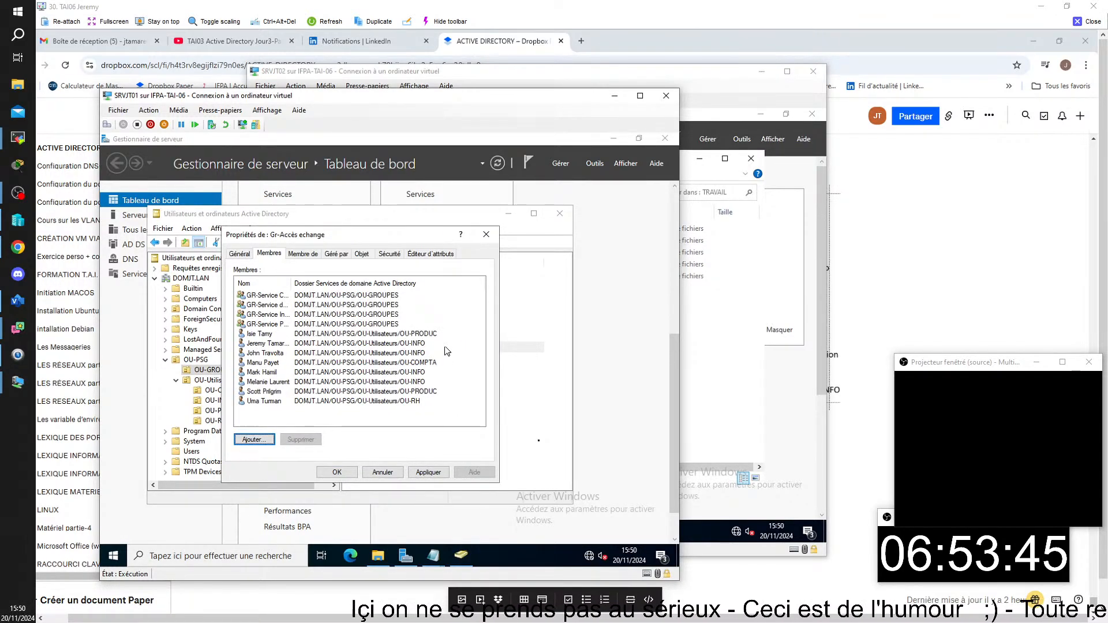
# Remove the eight remaining users listed below the GR-Service groups from the members of Gr-Accès echange and save the group's properties.
pyautogui.click(425, 336)
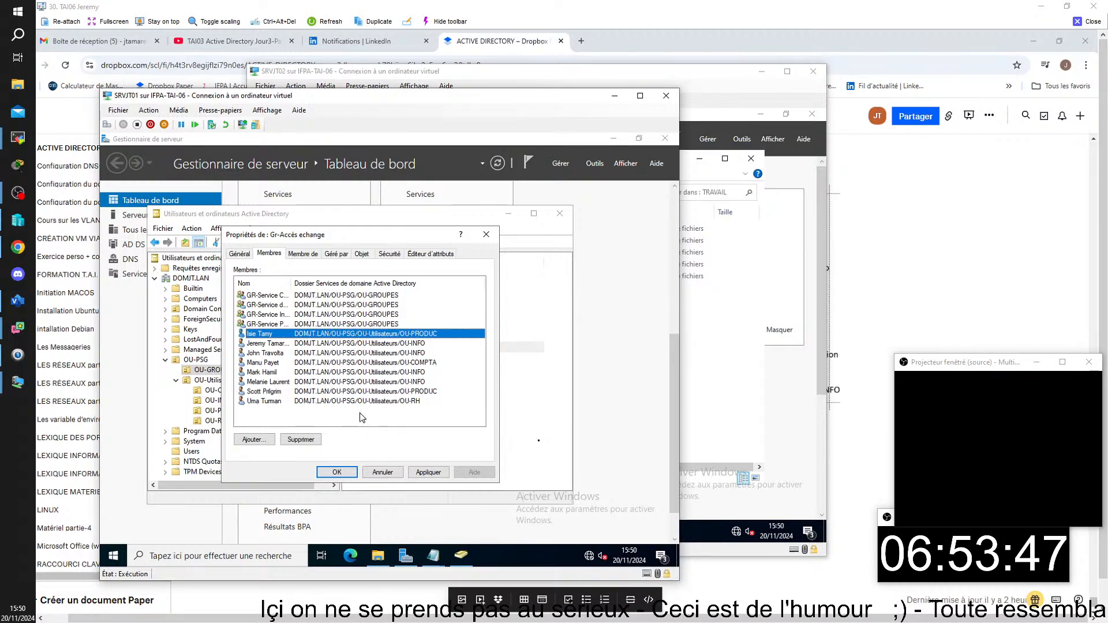
pyautogui.keyDown('shift'); pyautogui.click(363, 402); pyautogui.keyUp('shift')
pyautogui.click(309, 441)
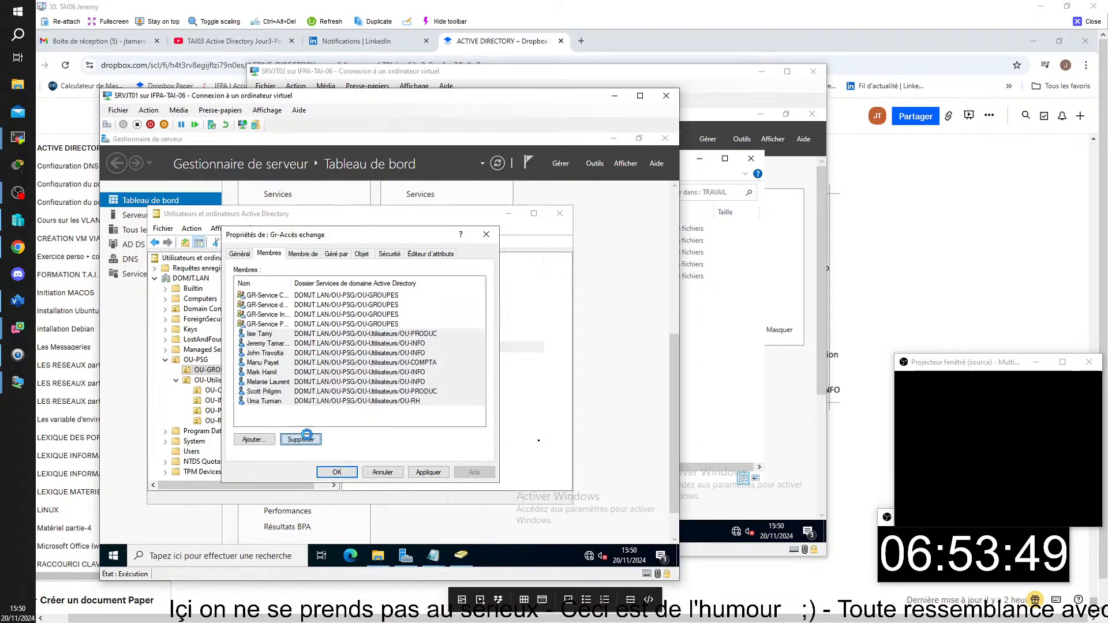
pyautogui.click(422, 385)
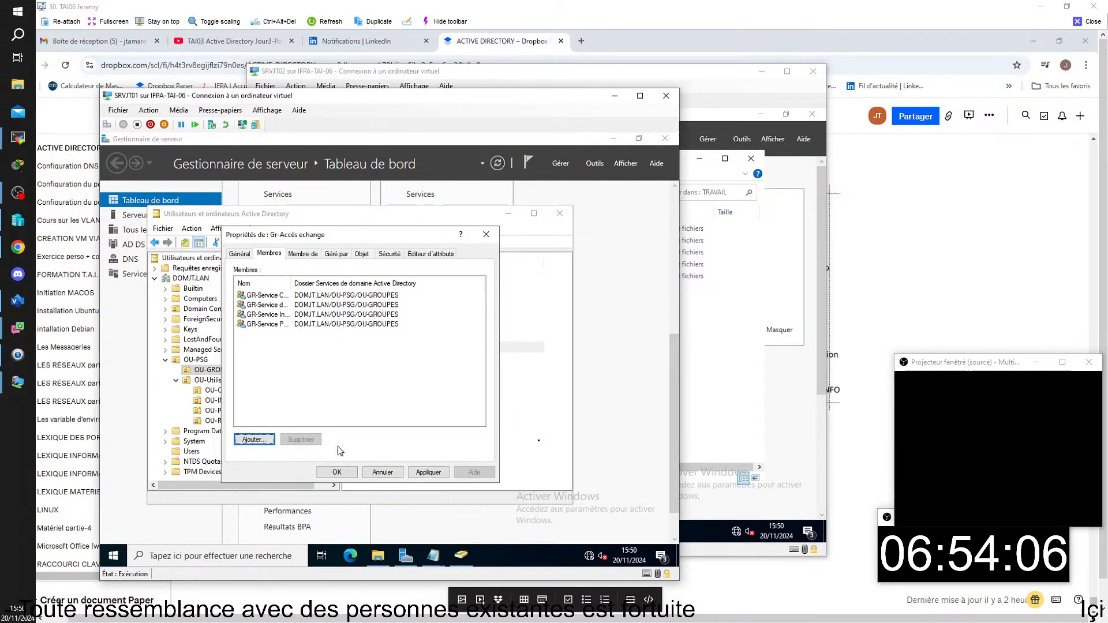
pyautogui.click(339, 472)
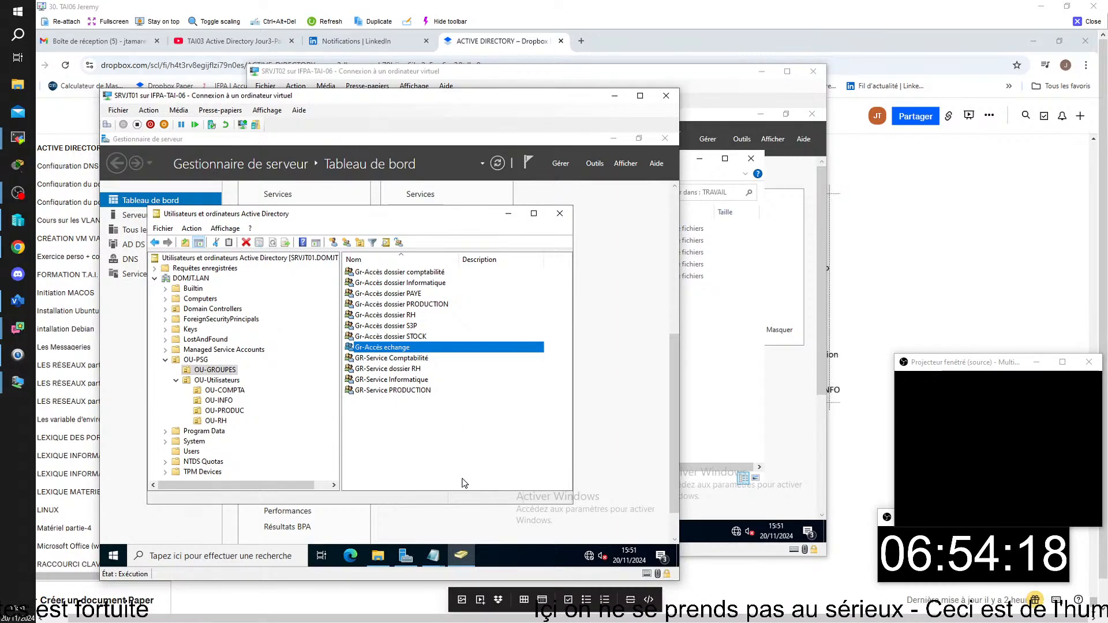
# Switch from the Visio diagram to the remote view of workstation TAI02 and maximize it.
pyautogui.hotkey('alt', 'Tab')
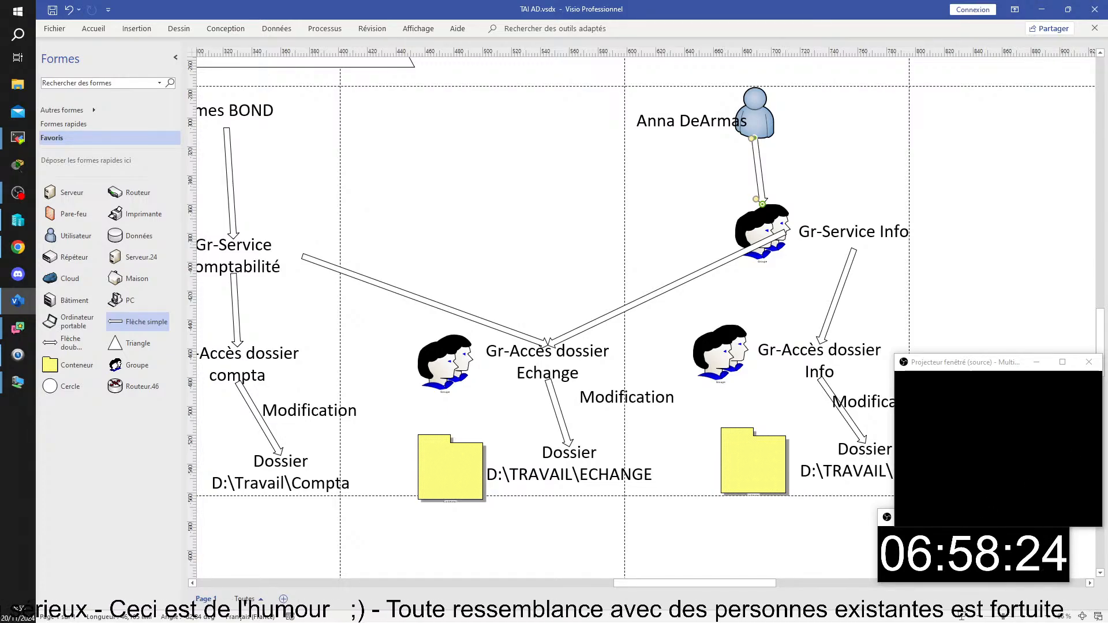
pyautogui.hotkey('alt', 'Tab')
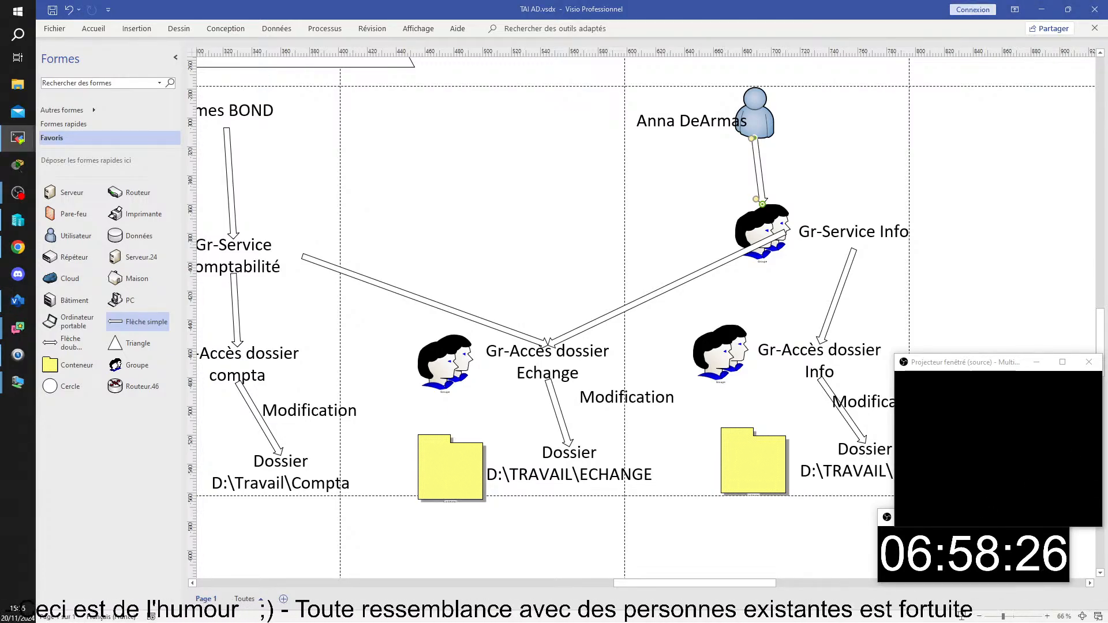
pyautogui.moveTo(467, 276); pyautogui.dragTo(370, 35)
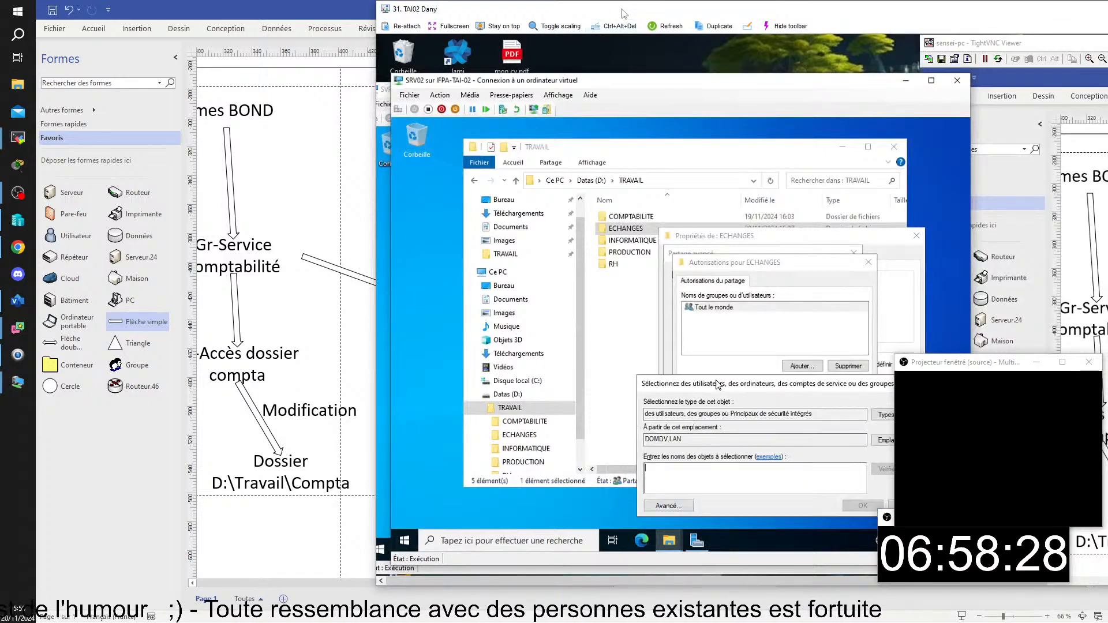
pyautogui.doubleClick(625, 12)
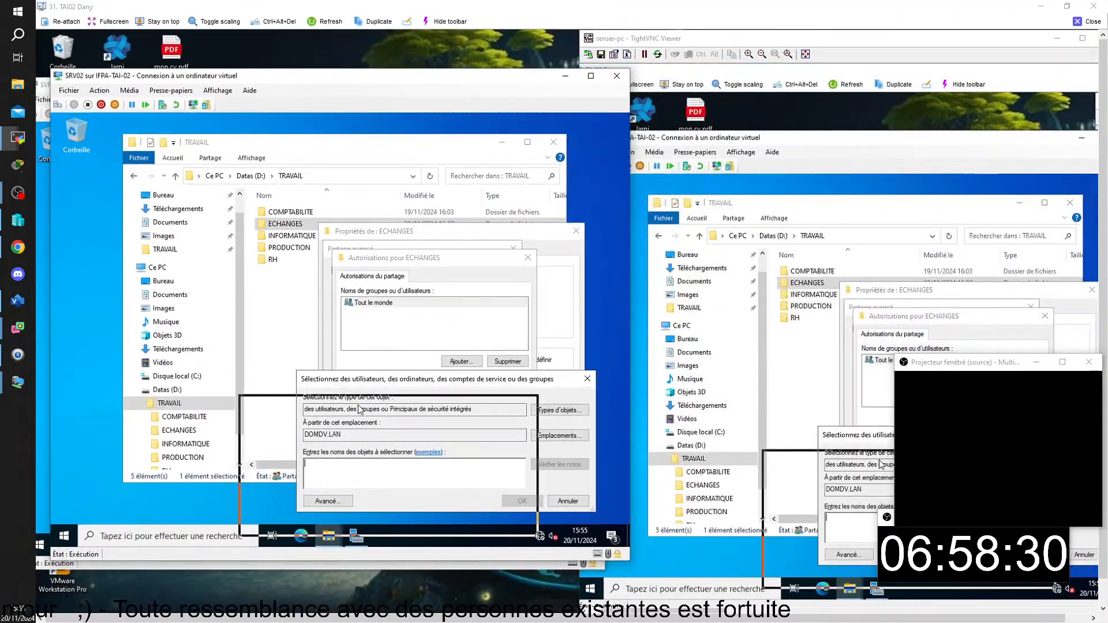
# Dismiss the pending object selection and share permissions for ECHANGES, turn off sharing of the folder, and save its properties.
pyautogui.moveTo(359, 409); pyautogui.dragTo(387, 376)
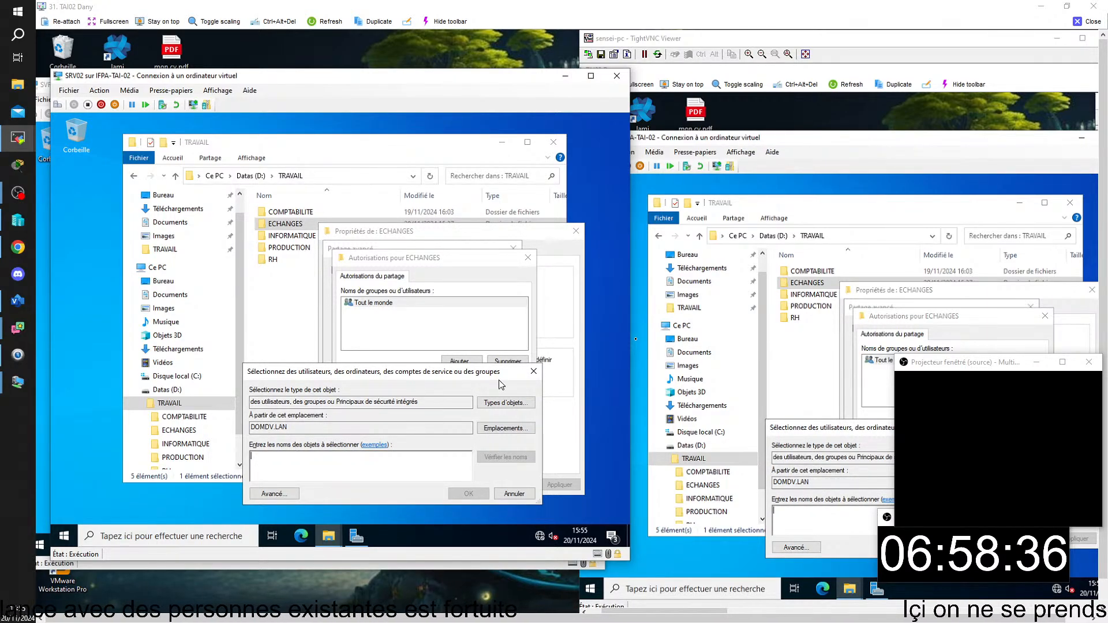
pyautogui.click(534, 374)
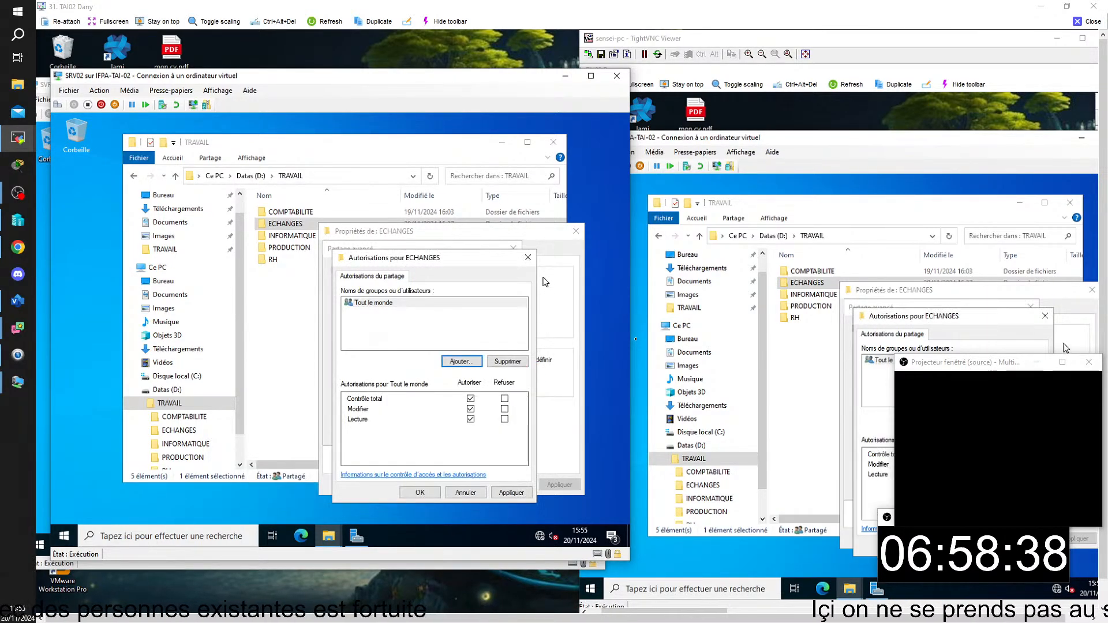
pyautogui.click(527, 257)
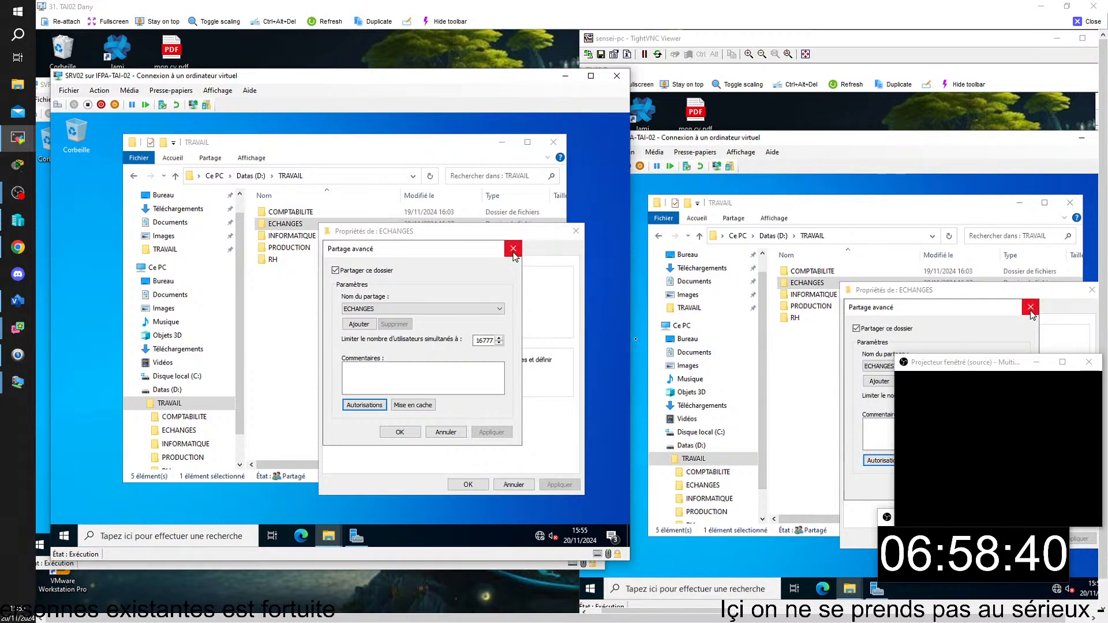
pyautogui.click(513, 250)
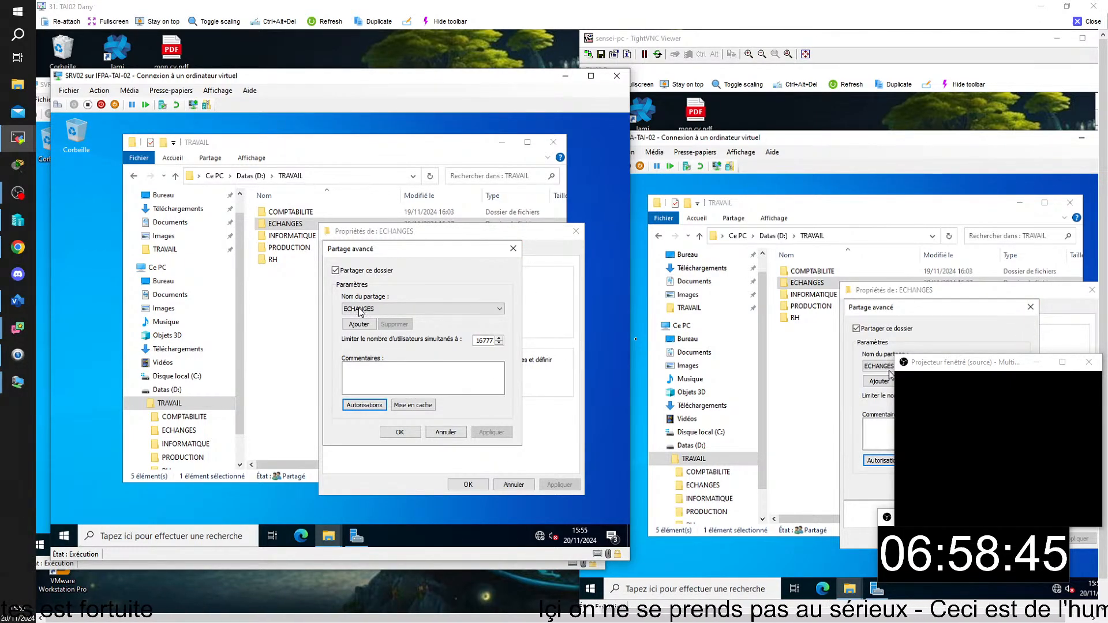
pyautogui.click(336, 271)
pyautogui.click(400, 432)
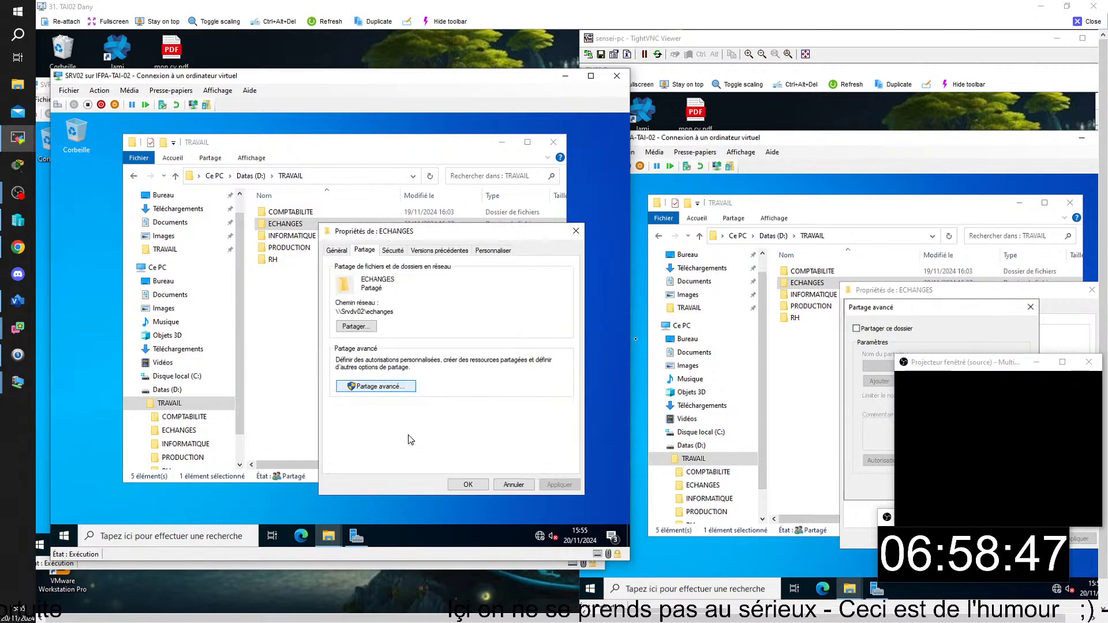
pyautogui.click(476, 485)
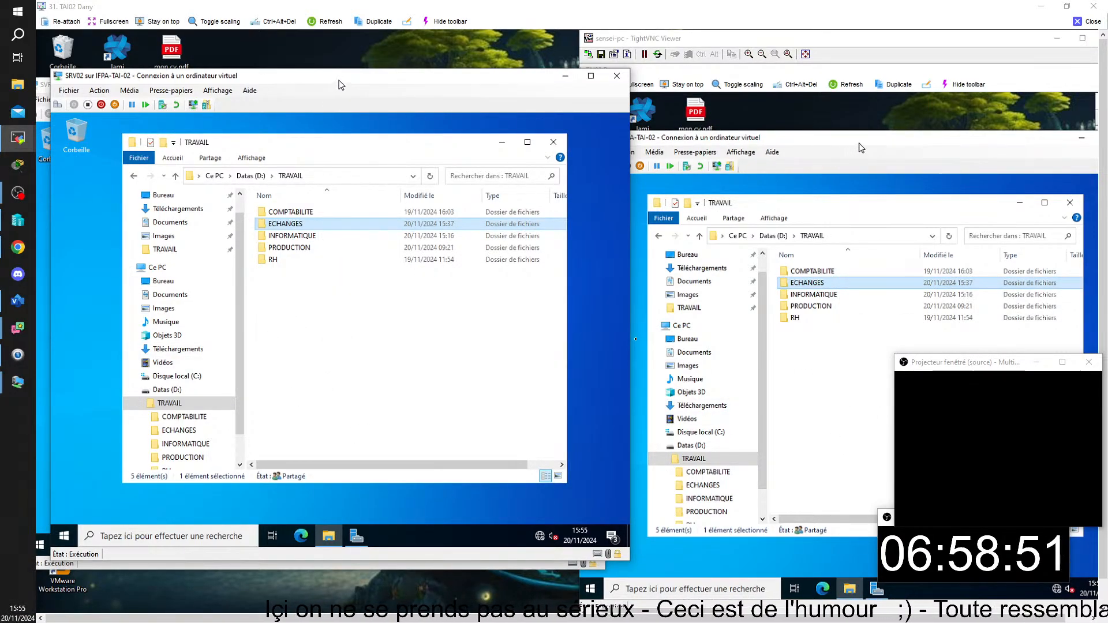
# Open the security settings of the ECHANGES folder and examine the permissions of each listed group or user.
pyautogui.rightClick(299, 228)
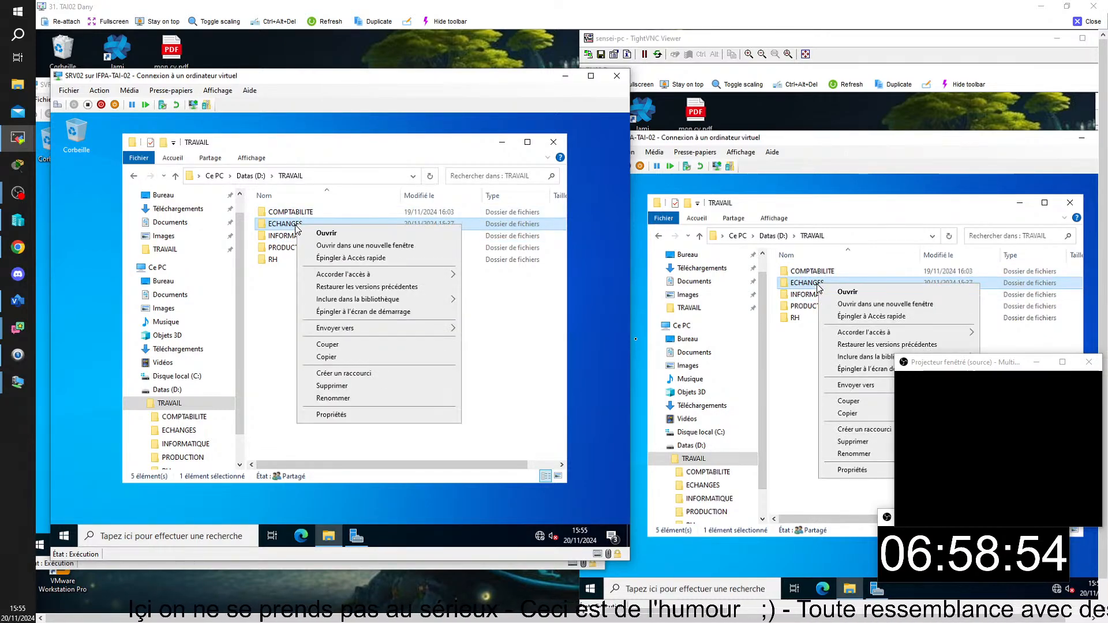
pyautogui.click(340, 415)
pyautogui.click(376, 253)
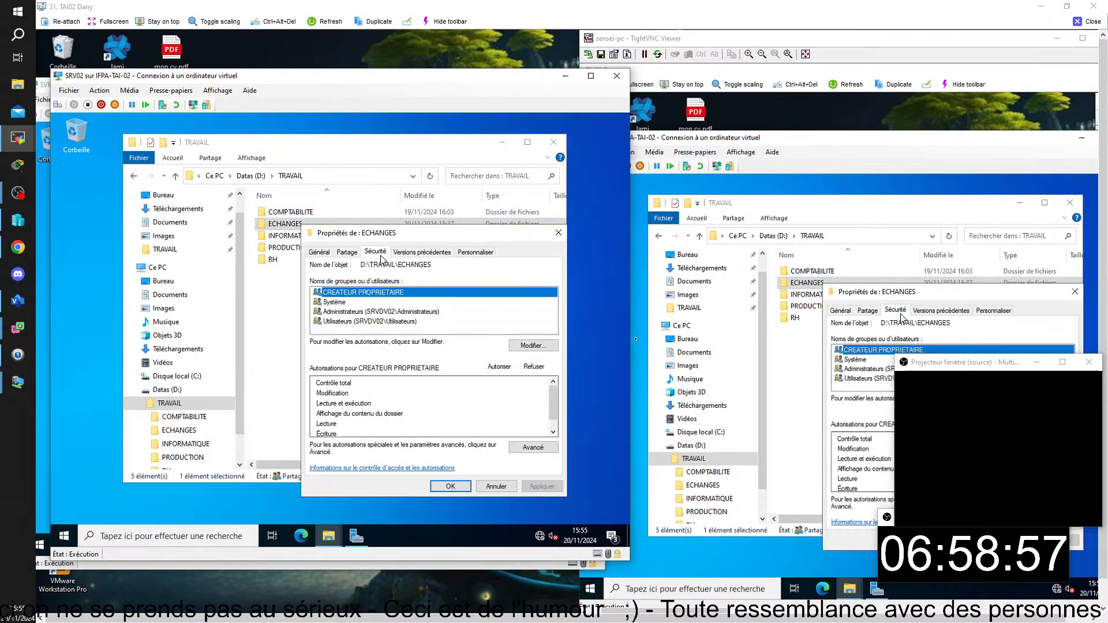
pyautogui.click(342, 303)
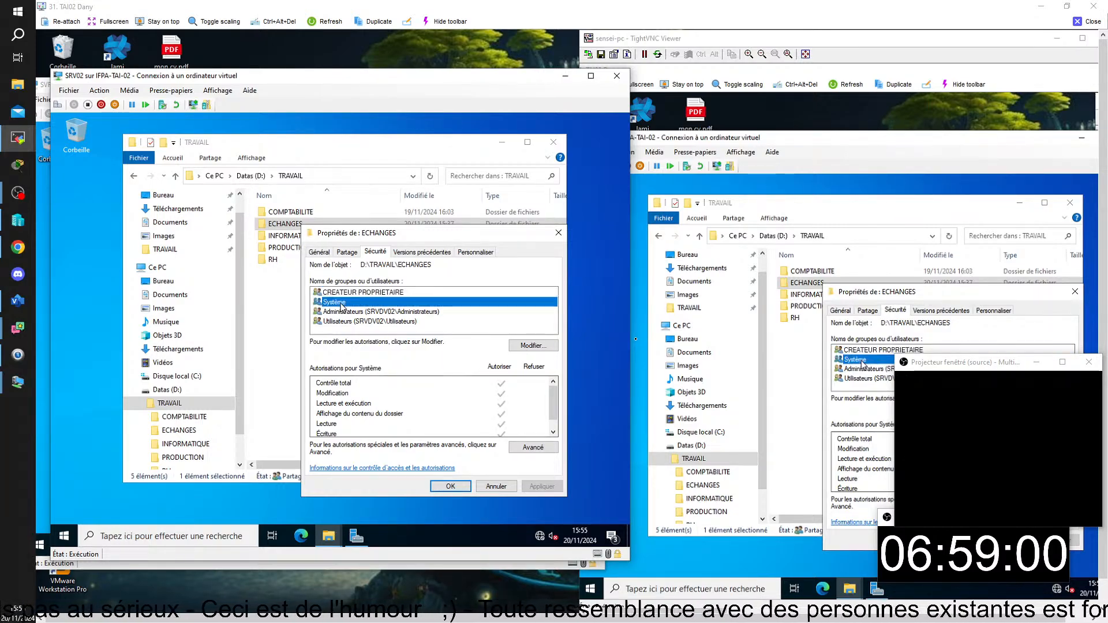
pyautogui.click(342, 312)
pyautogui.click(344, 322)
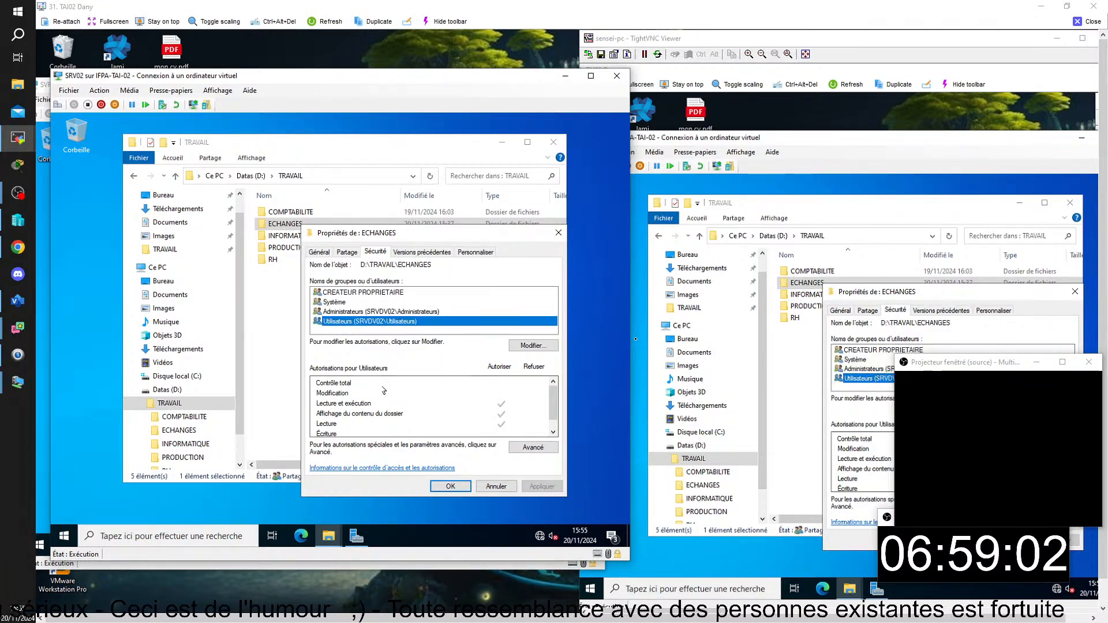
pyautogui.click(382, 293)
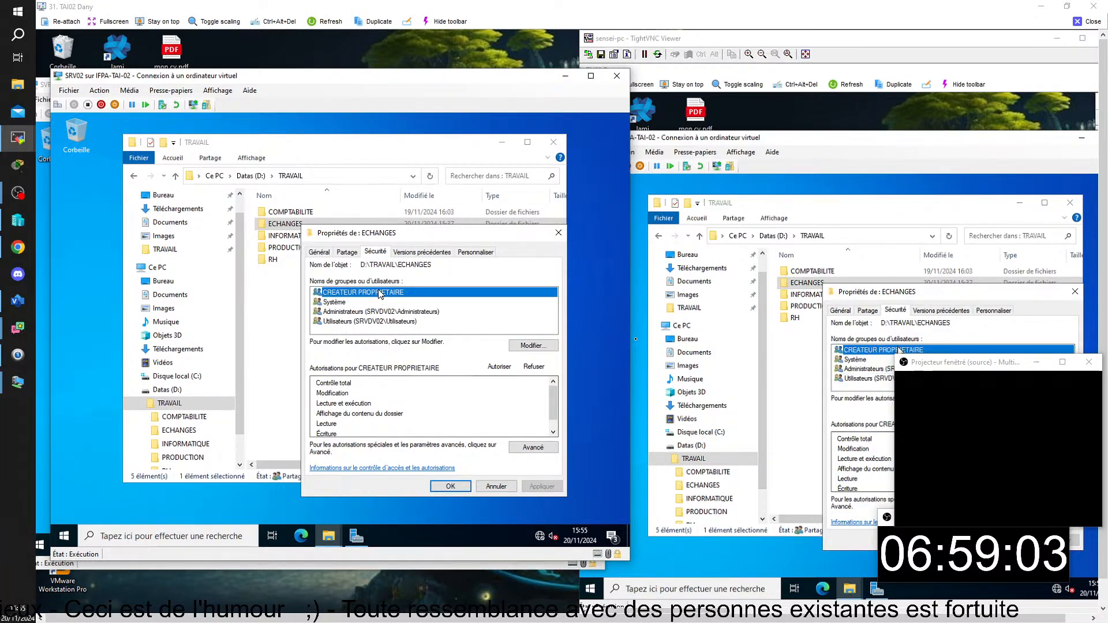
# Try to remove CREATEUR PROPRIETAIRE from the security permissions of the ECHANGES folder.
pyautogui.click(533, 346)
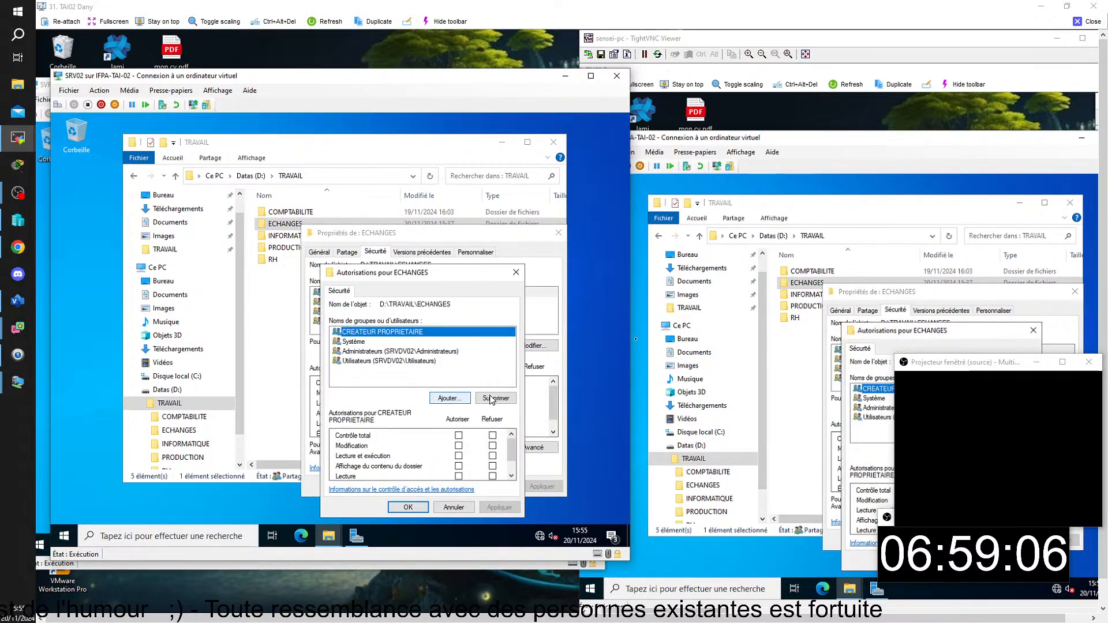
pyautogui.click(492, 399)
pyautogui.click(427, 377)
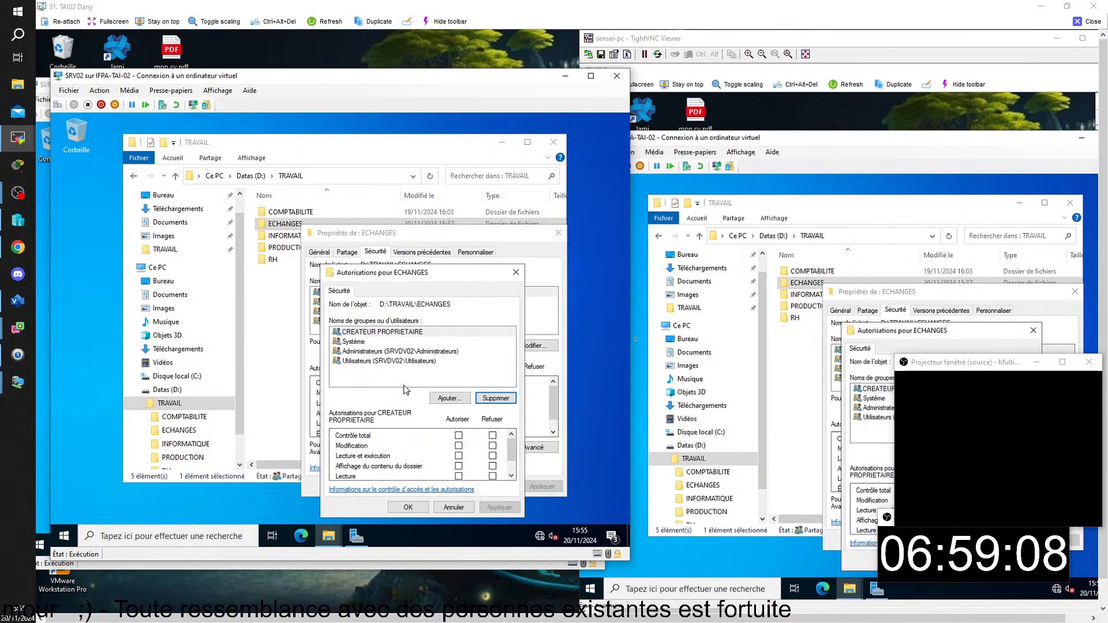
pyautogui.click(384, 332)
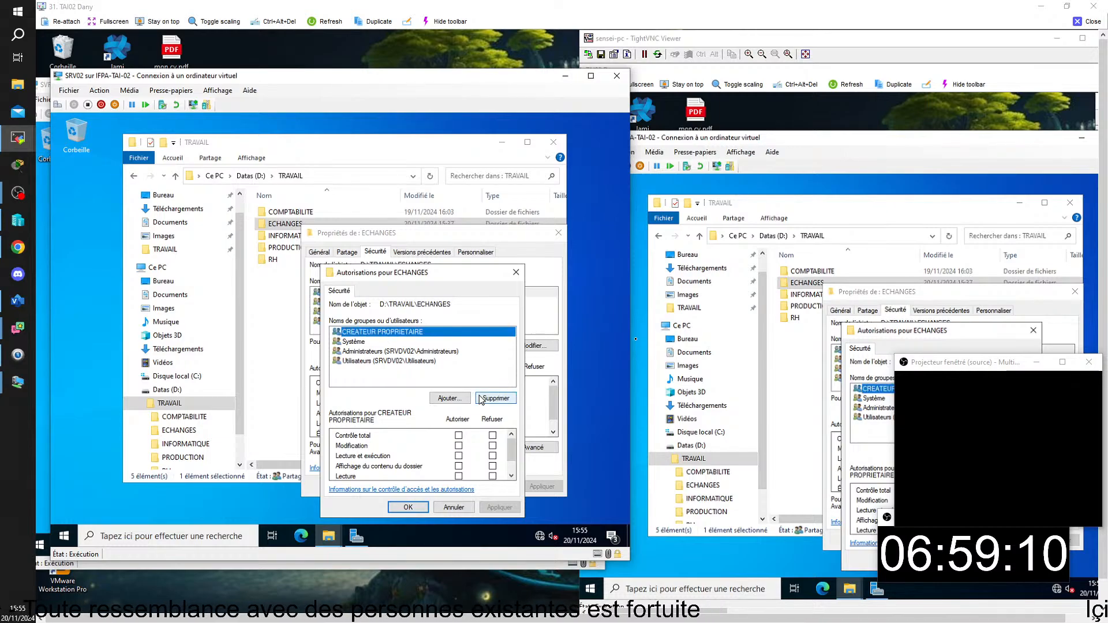
pyautogui.click(496, 398)
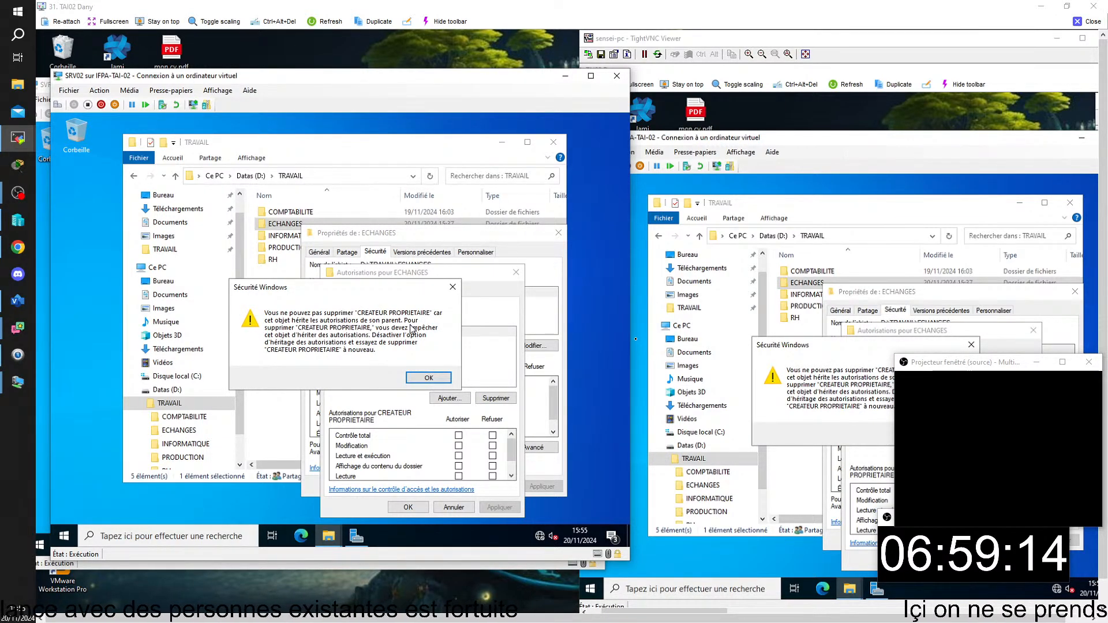
pyautogui.click(453, 287)
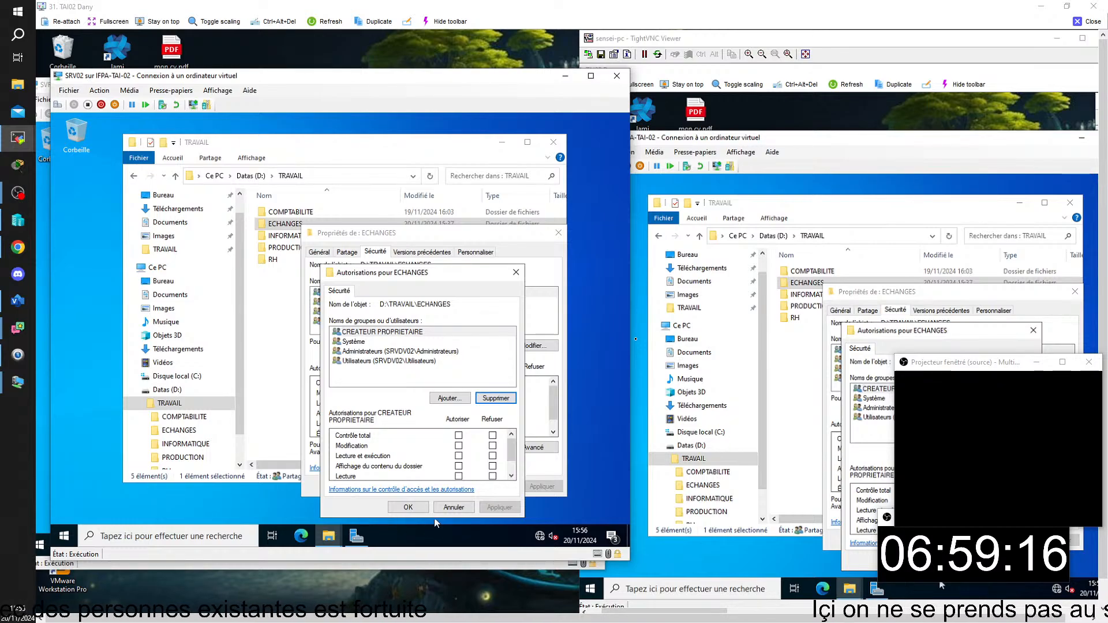
pyautogui.click(516, 272)
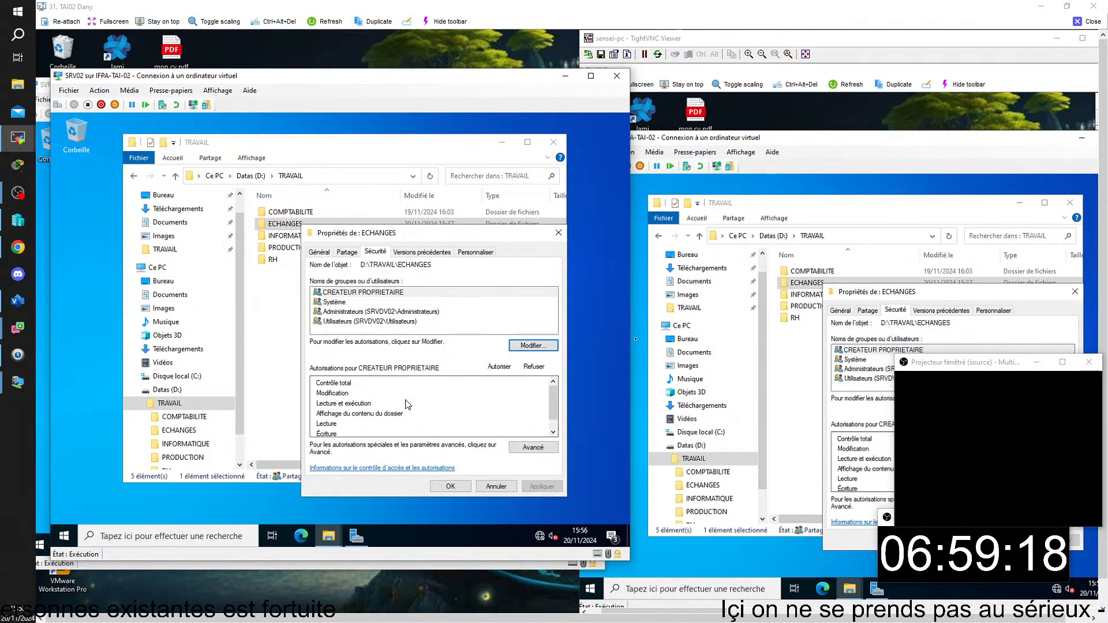
# Disable inheritance on the ECHANGES folder, converting its inherited permissions into explicit ones, and save the advanced security settings.
pyautogui.click(529, 449)
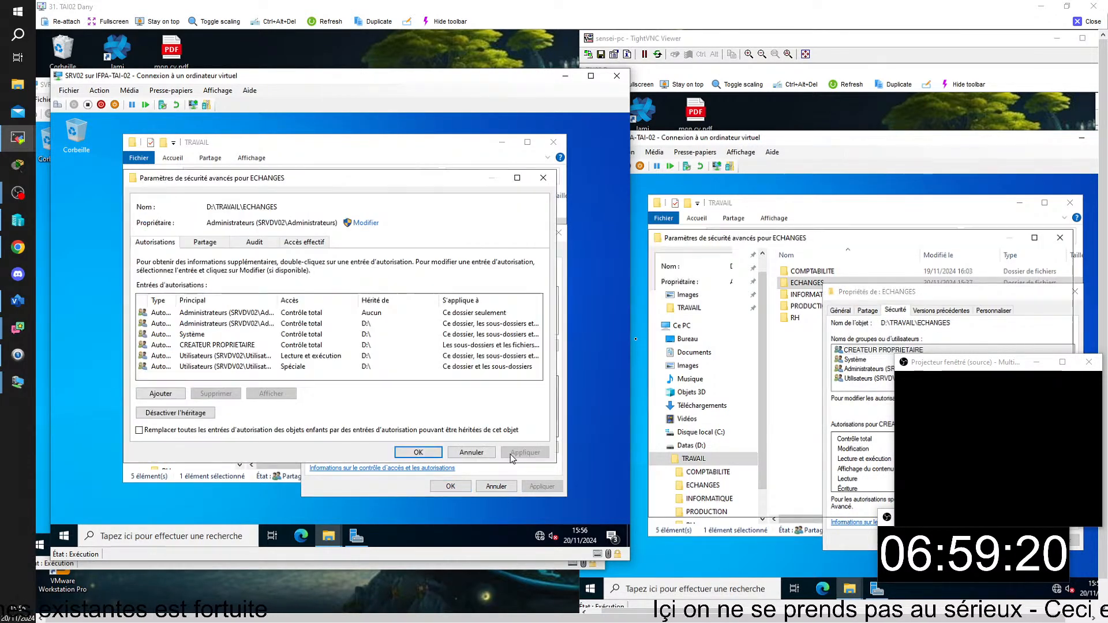
pyautogui.click(173, 416)
pyautogui.click(271, 308)
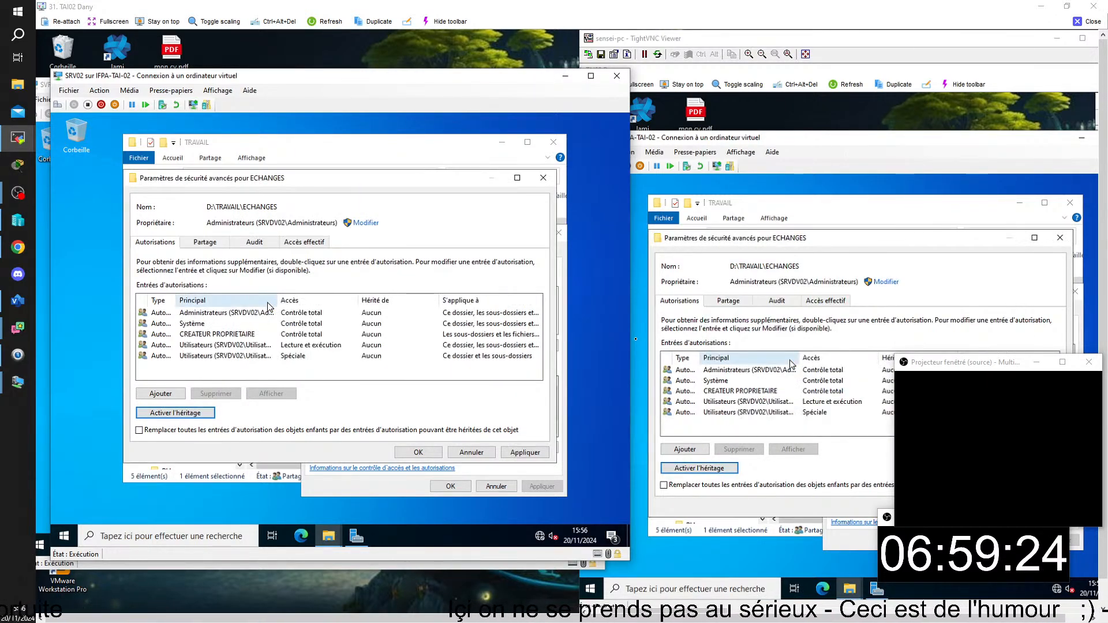
pyautogui.click(418, 453)
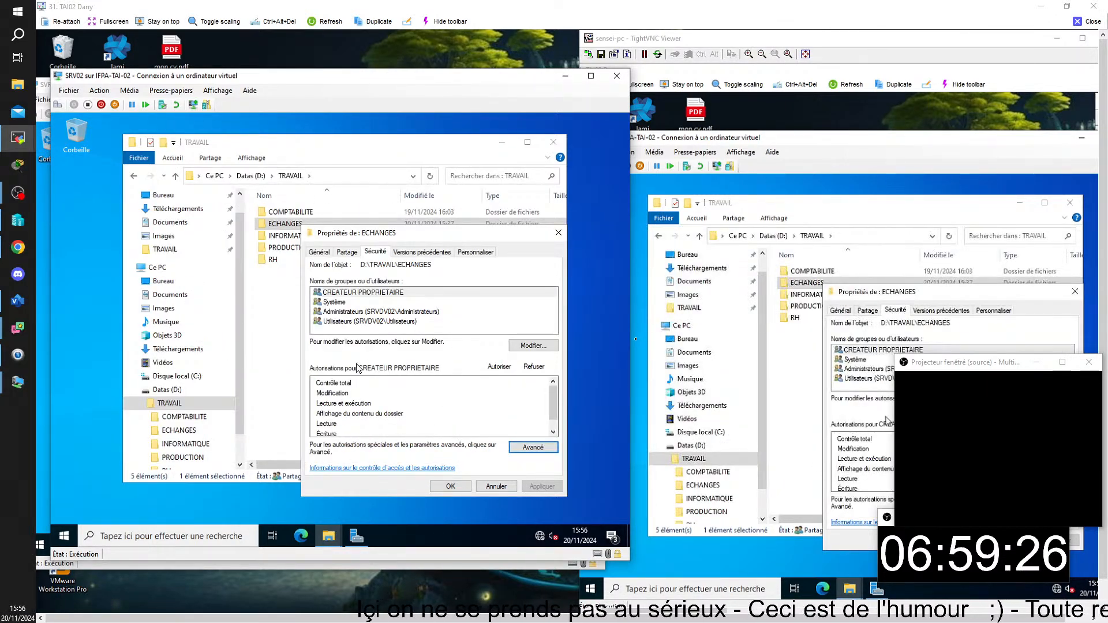
# Remove CREATEUR PROPRIETAIRE and Utilisateurs from the security permissions of the ECHANGES folder.
pyautogui.click(527, 348)
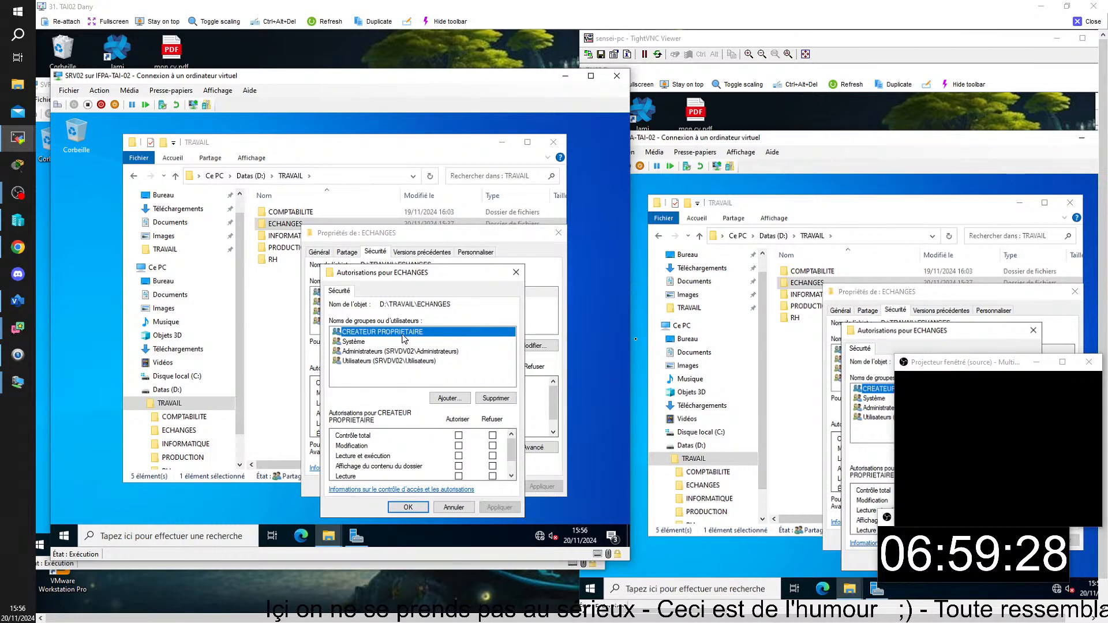
pyautogui.click(498, 400)
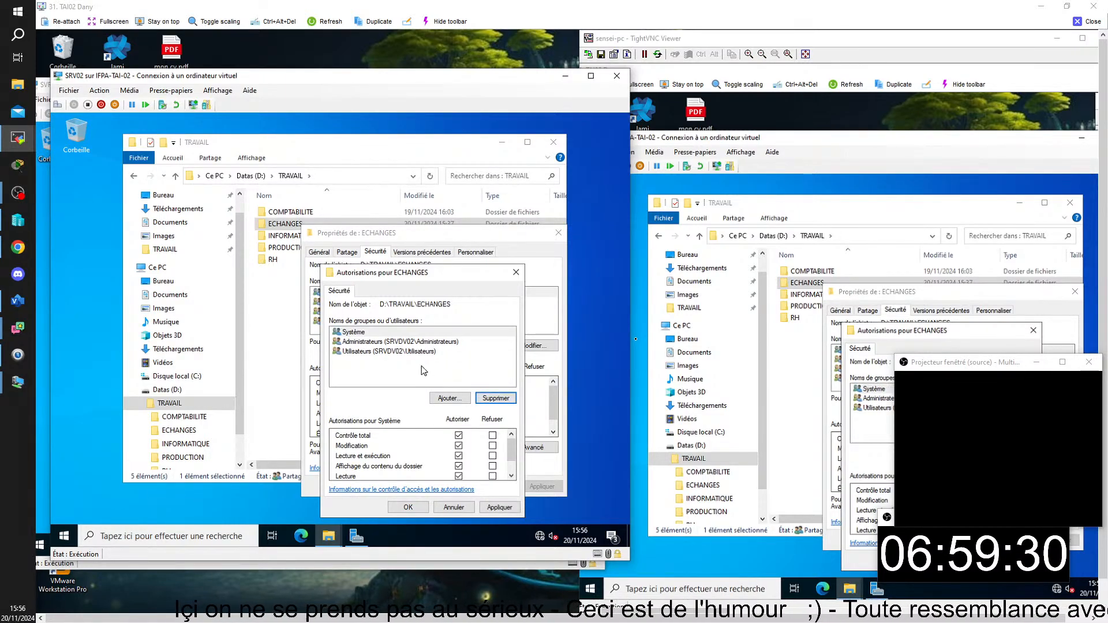
pyautogui.click(398, 354)
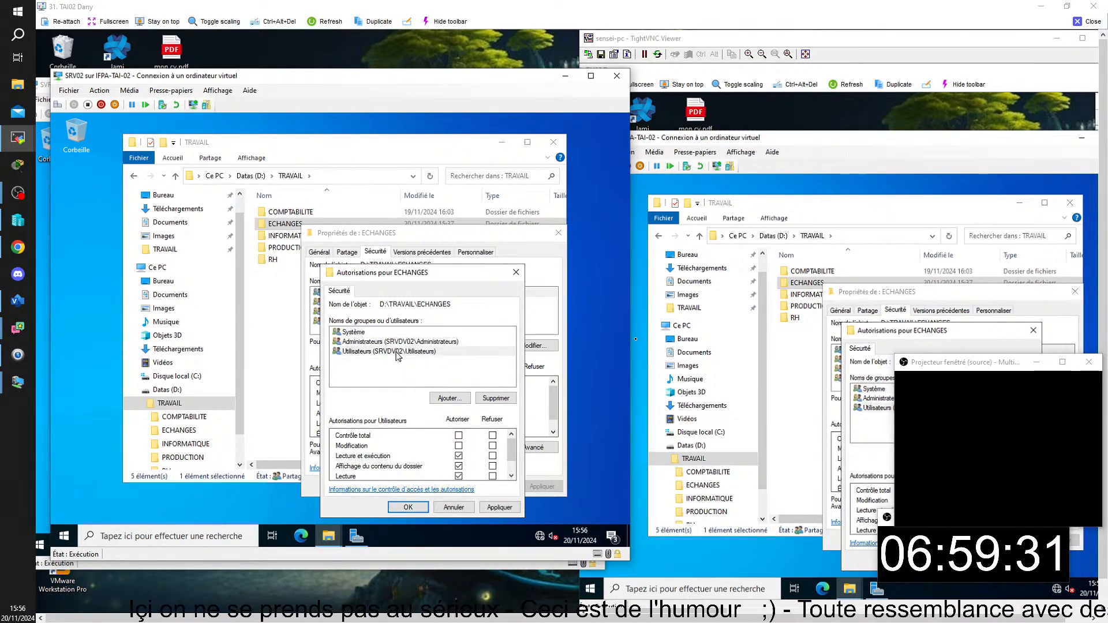
pyautogui.click(495, 399)
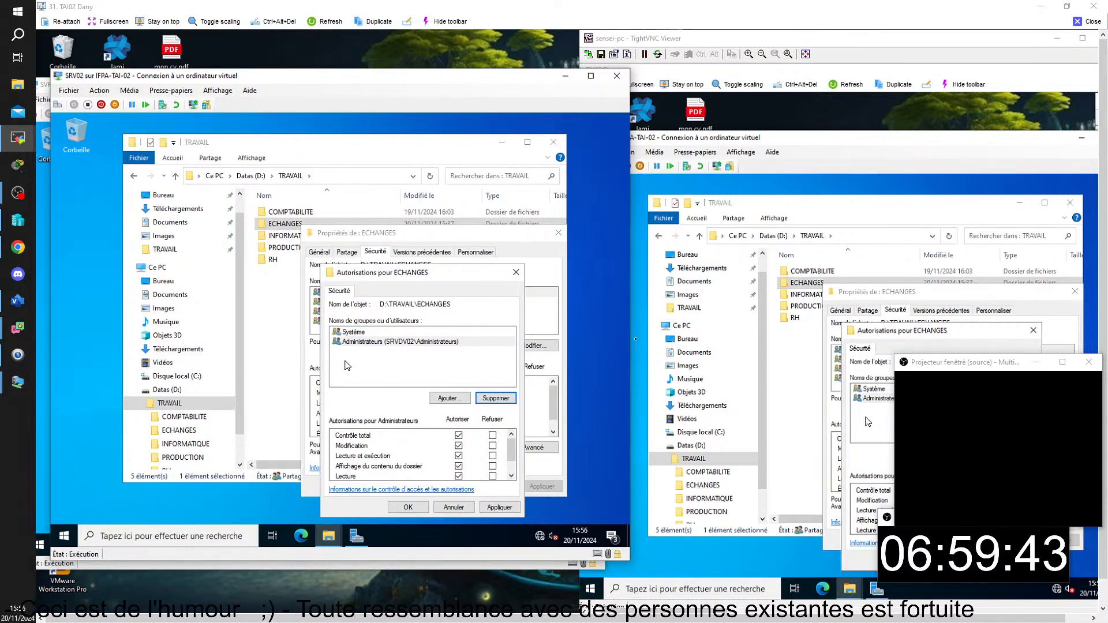
# Start adding a group to the ECHANGES folder's permissions and look up the access group names in OU-GROUPES on SVRDV.
pyautogui.click(441, 401)
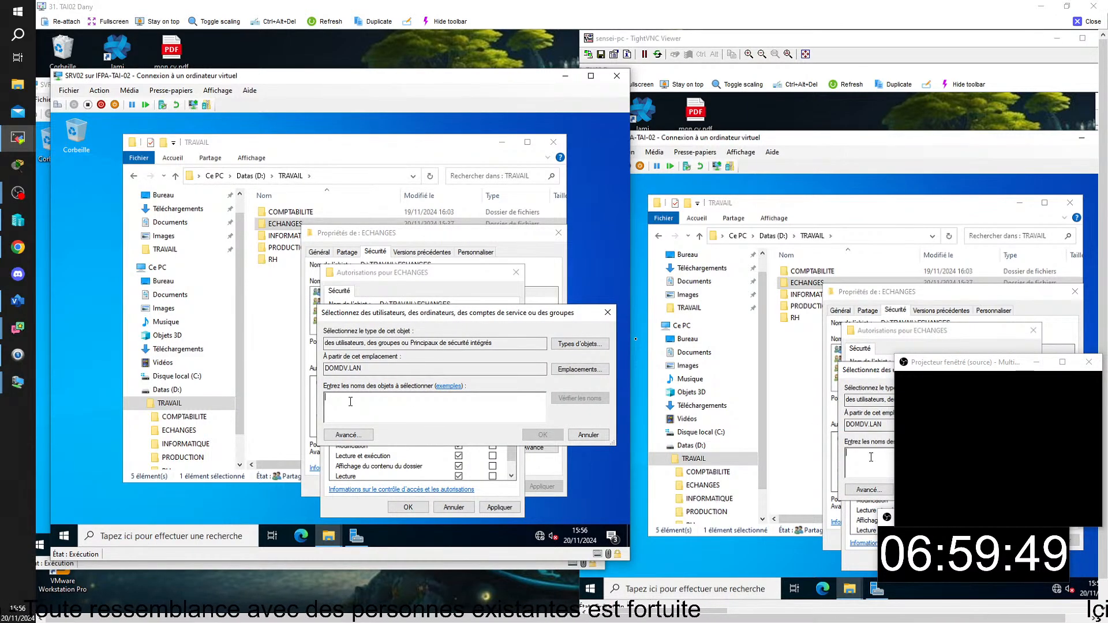
pyautogui.rightClick(35, 445)
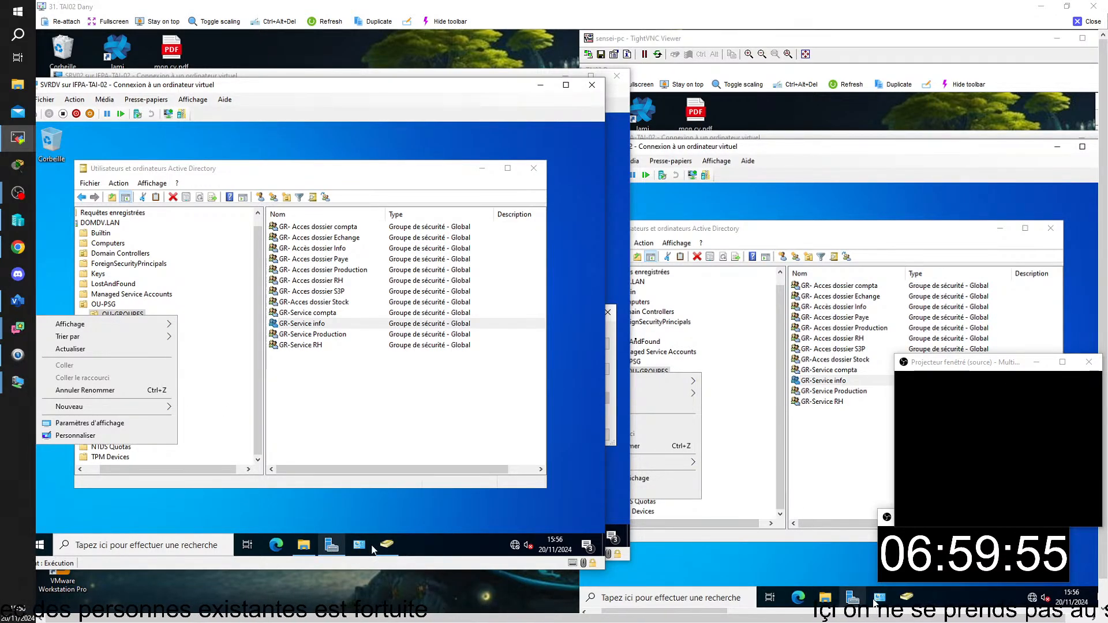
pyautogui.click(332, 546)
pyautogui.click(333, 547)
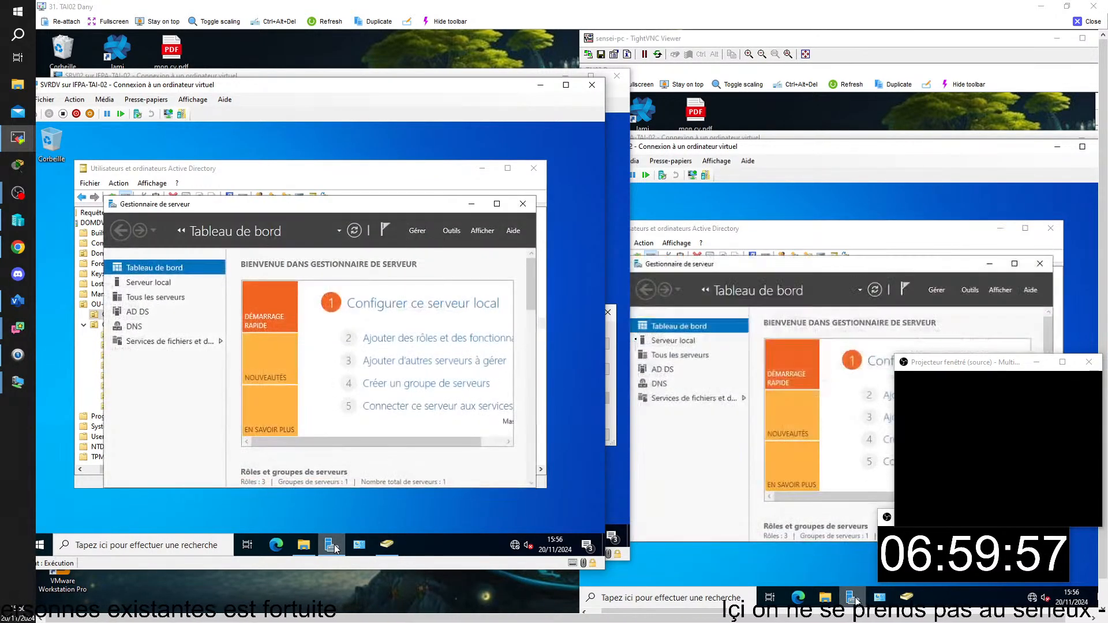
pyautogui.click(306, 550)
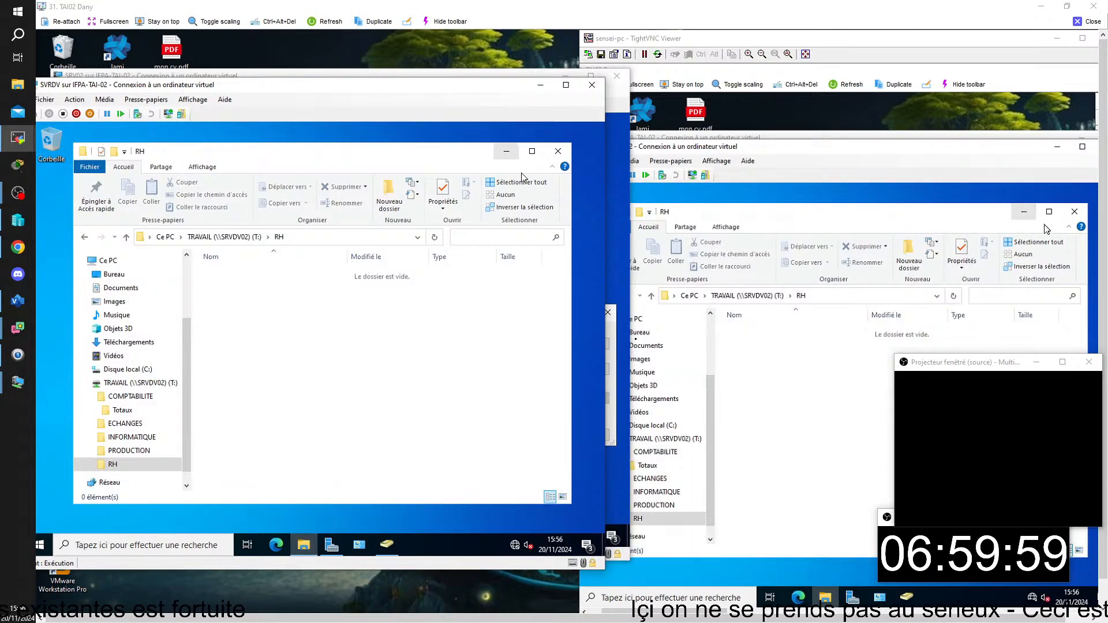
pyautogui.click(306, 550)
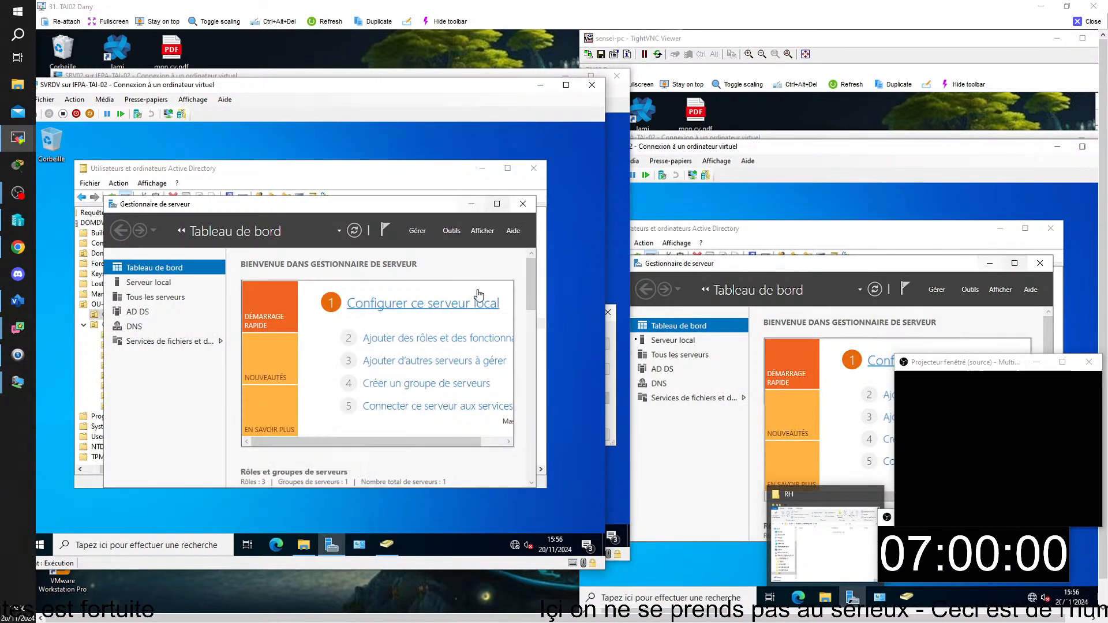
pyautogui.click(472, 204)
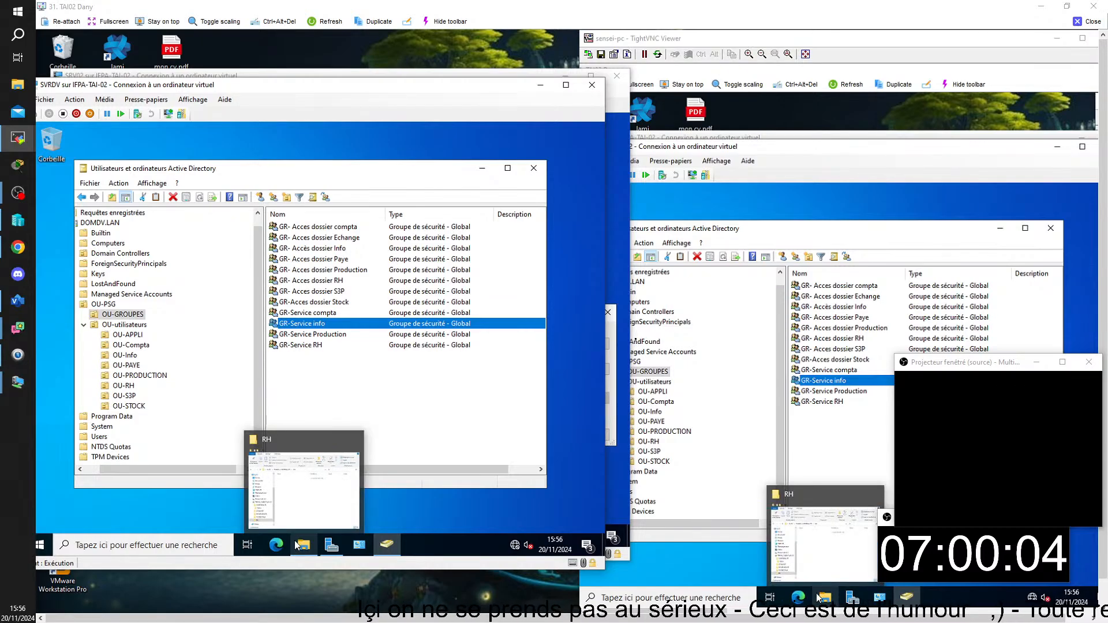
pyautogui.moveTo(317, 89); pyautogui.dragTo(355, 408)
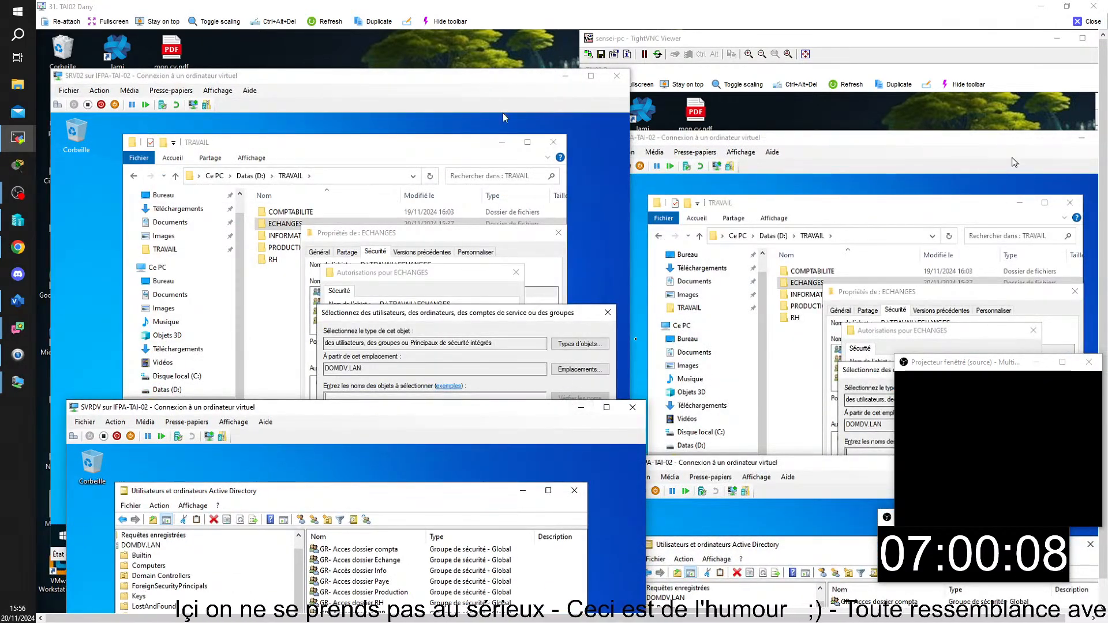
pyautogui.click(581, 408)
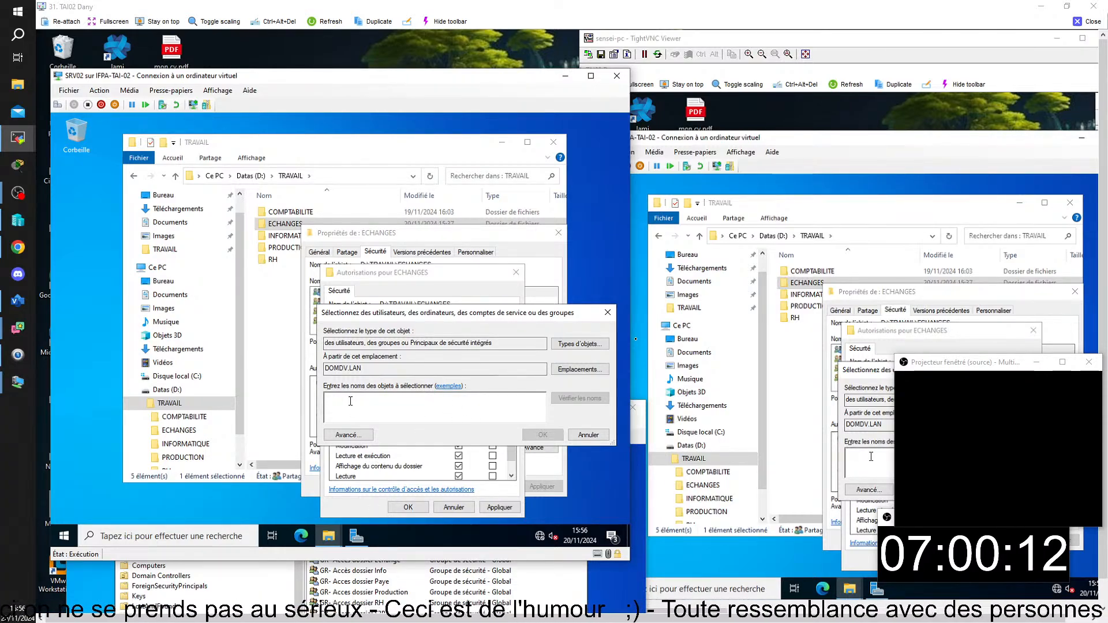
# Start the object name with "GR-" and consult the captured access diagram for the group granted Modification on the ECHANGE folder.
pyautogui.write('GR-')
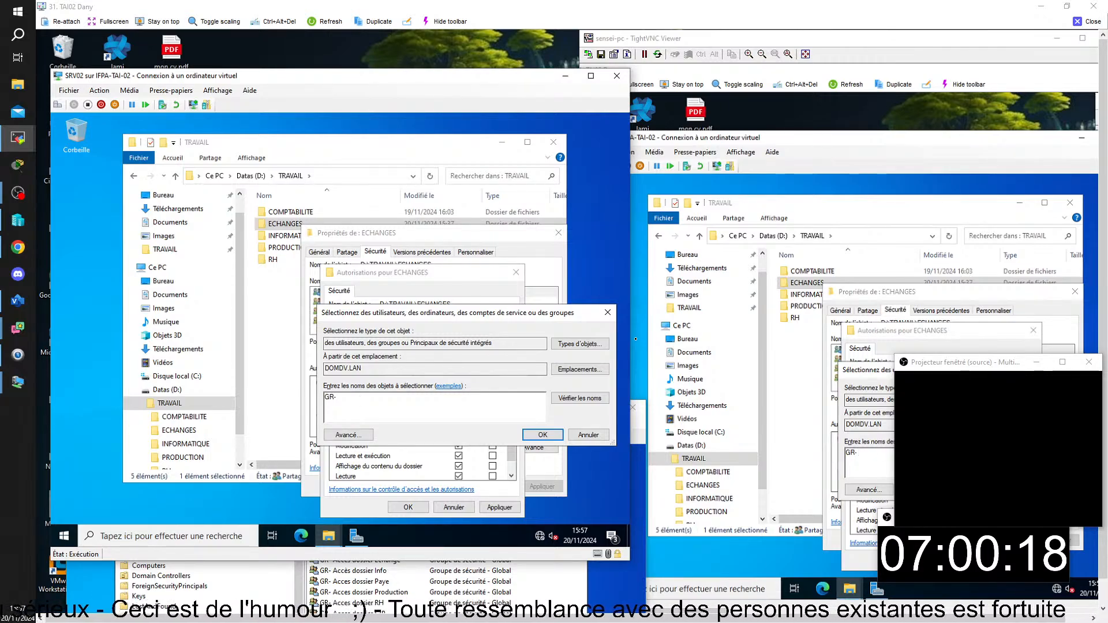
pyautogui.hotkey('alt', 'Tab')
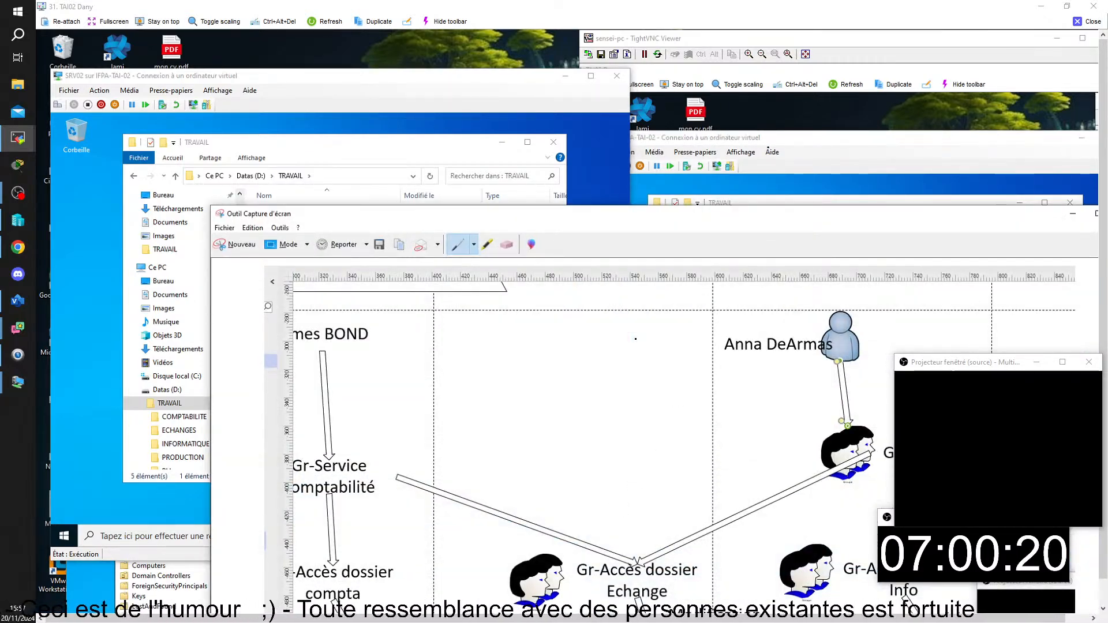
pyautogui.moveTo(758, 217); pyautogui.dragTo(766, 95)
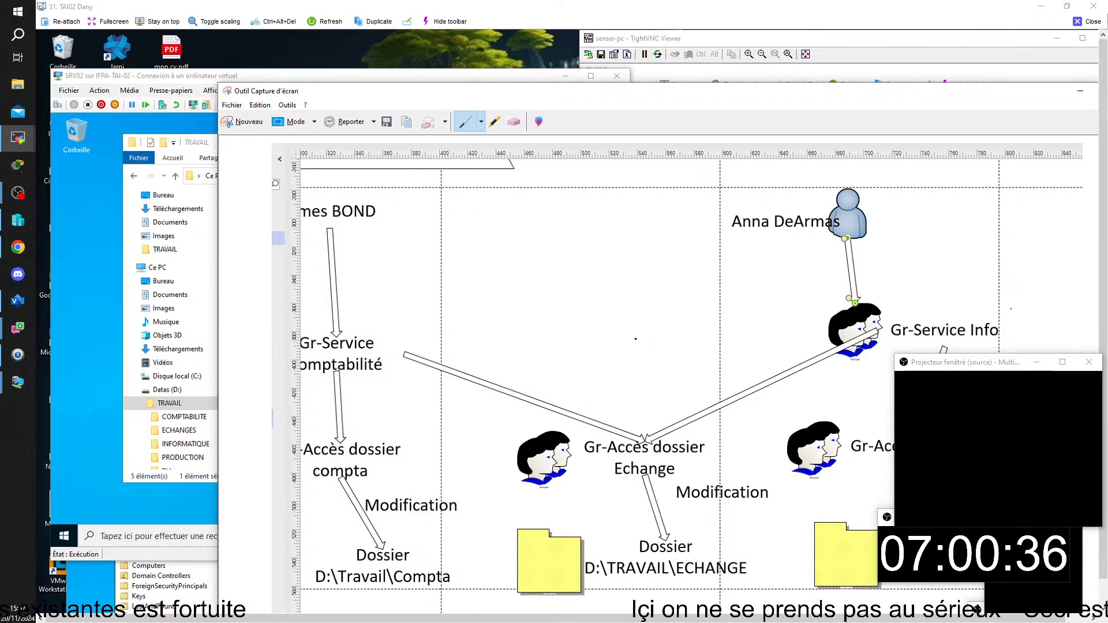
pyautogui.moveTo(1019, 95); pyautogui.dragTo(945, 97)
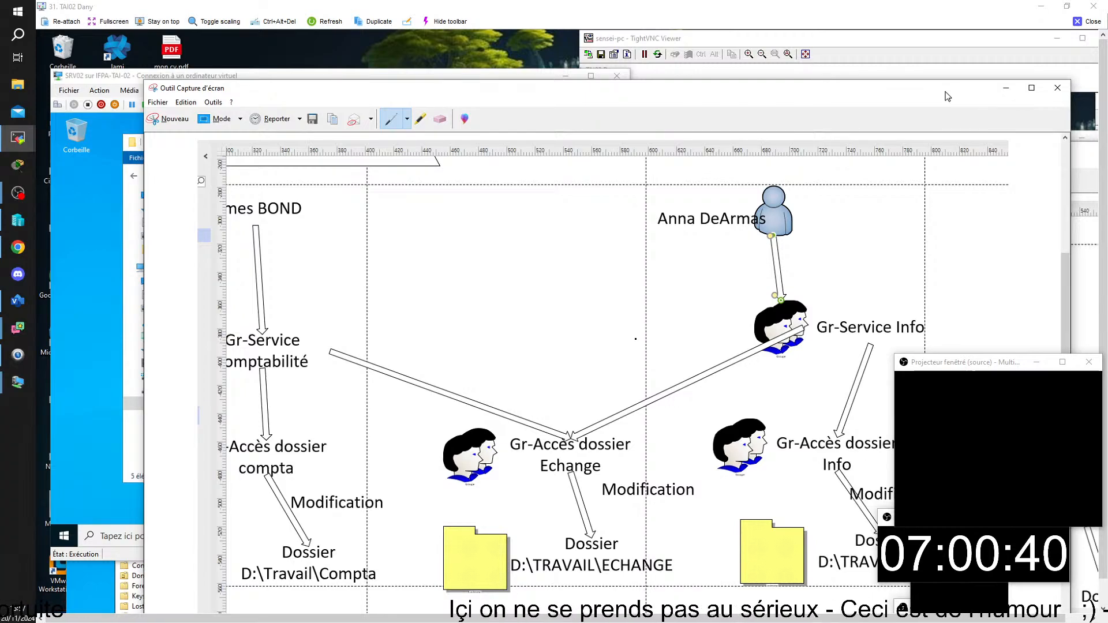
pyautogui.click(1006, 91)
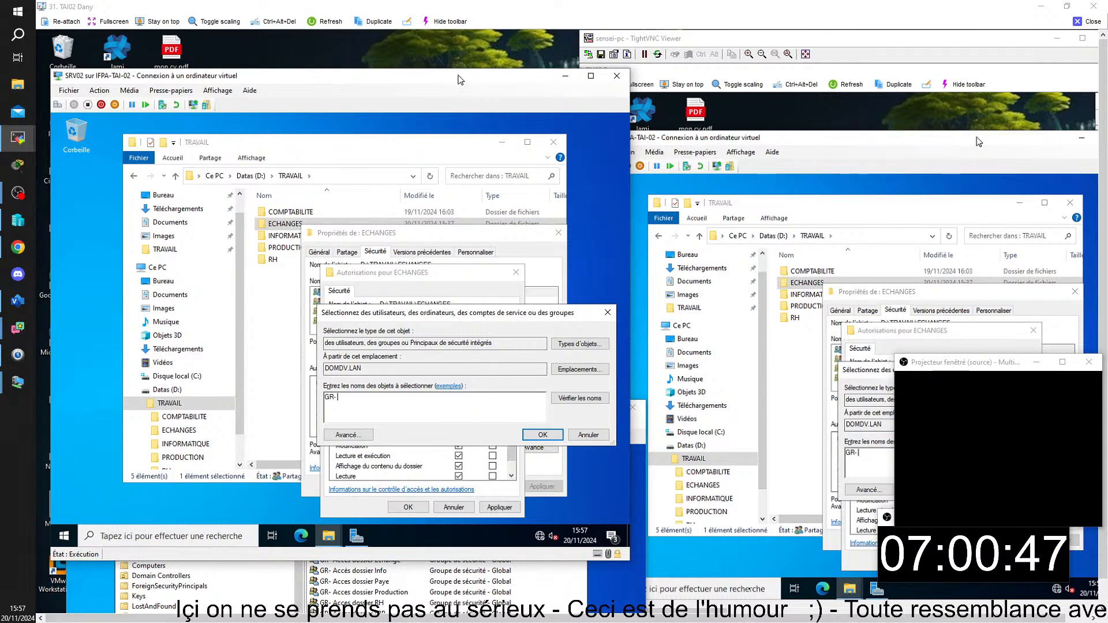
# Complete the object name as "GR- acces dossier Echanges" and try to verify it against the DOMDV.LAN domain.
pyautogui.moveTo(458, 75)
pyautogui.mouseDown()
pyautogui.moveTo(480, 76)
pyautogui.moveTo(460, 62)
pyautogui.mouseUp()
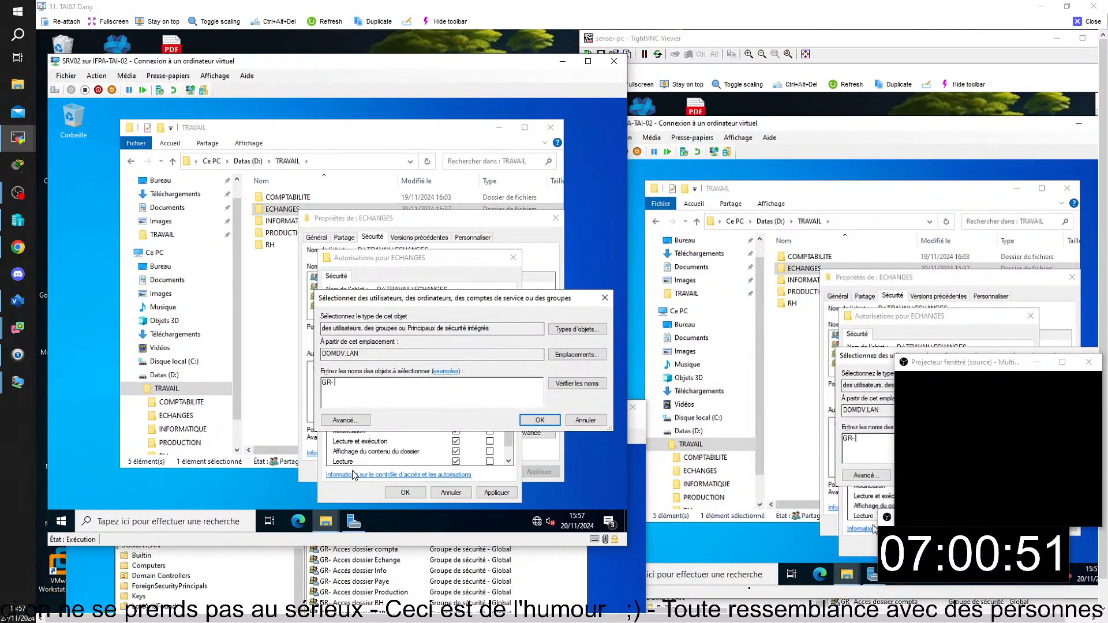
pyautogui.moveTo(484, 299); pyautogui.dragTo(602, 321)
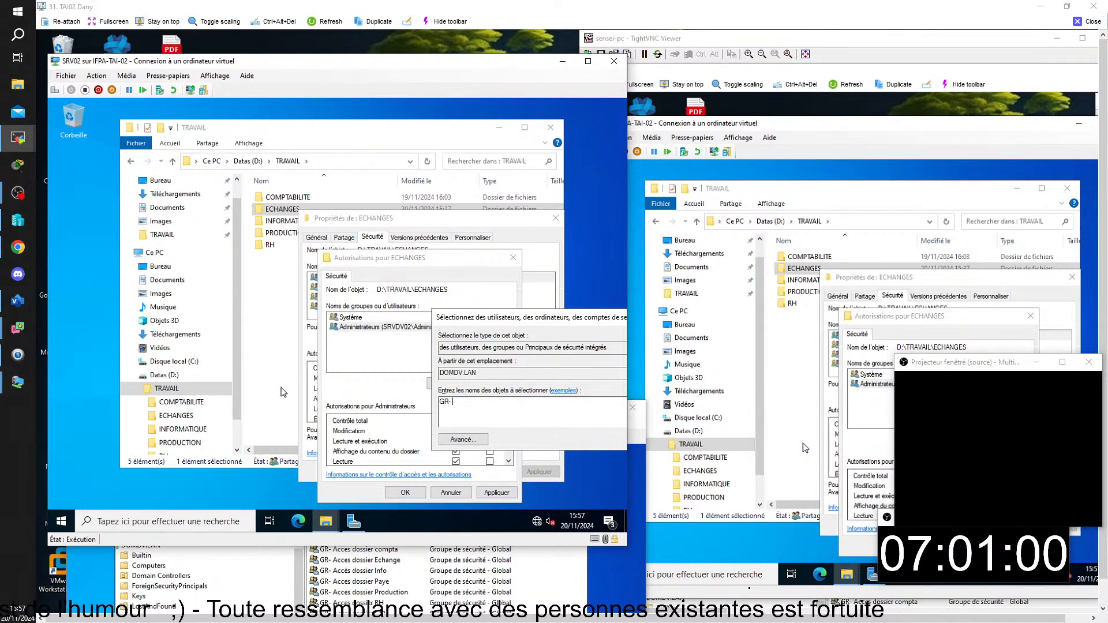
pyautogui.moveTo(487, 322); pyautogui.dragTo(314, 259)
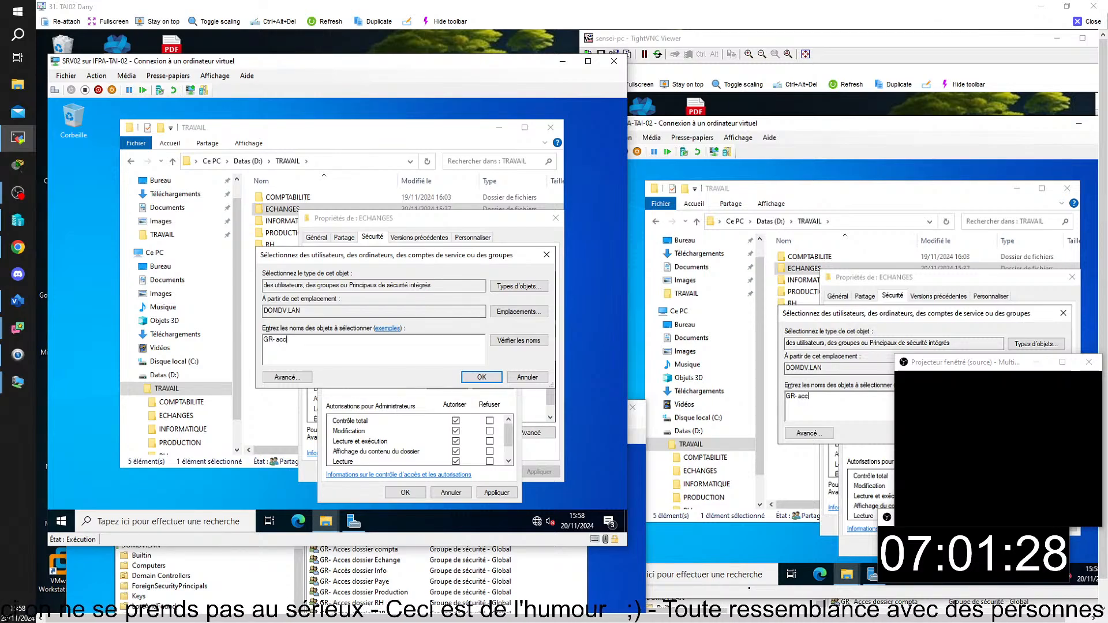
pyautogui.write('s do')
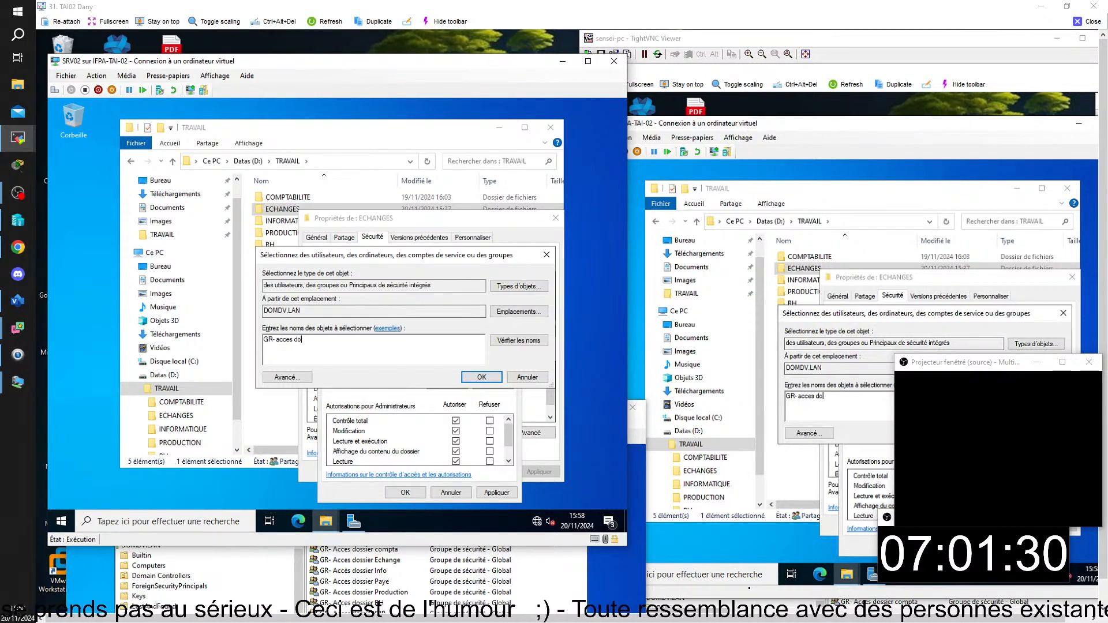
pyautogui.write('ssier E')
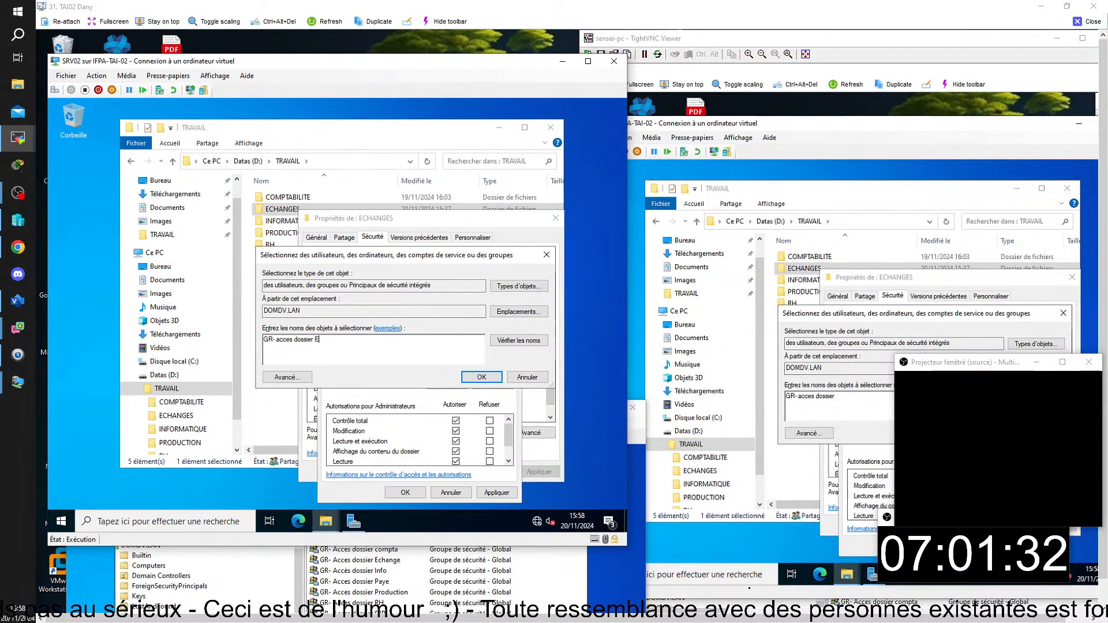
pyautogui.write('changes')
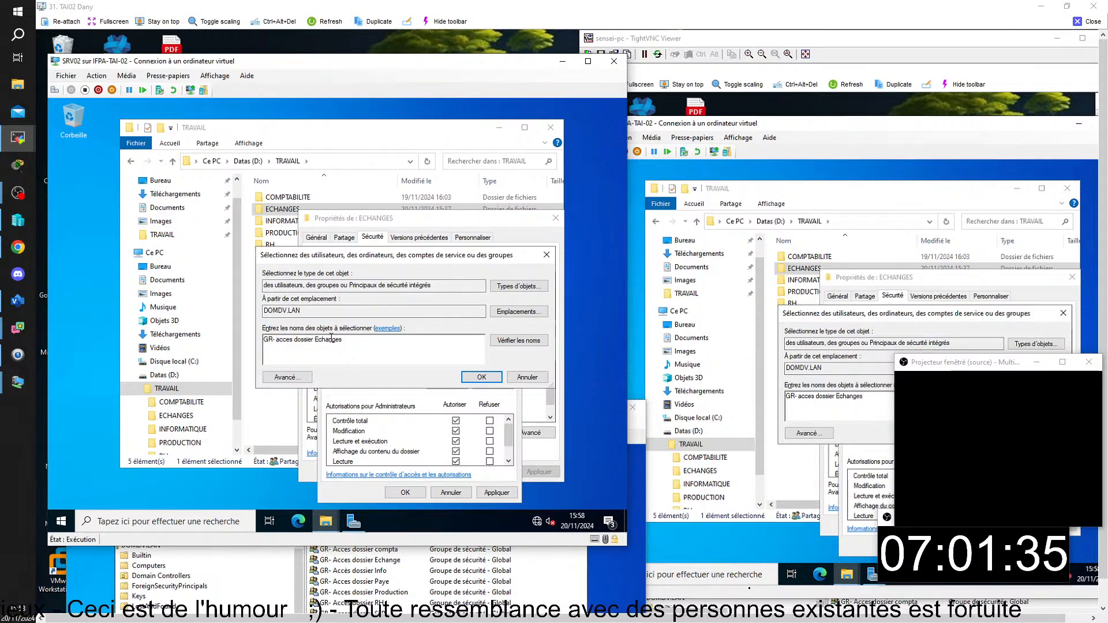
pyautogui.click(521, 340)
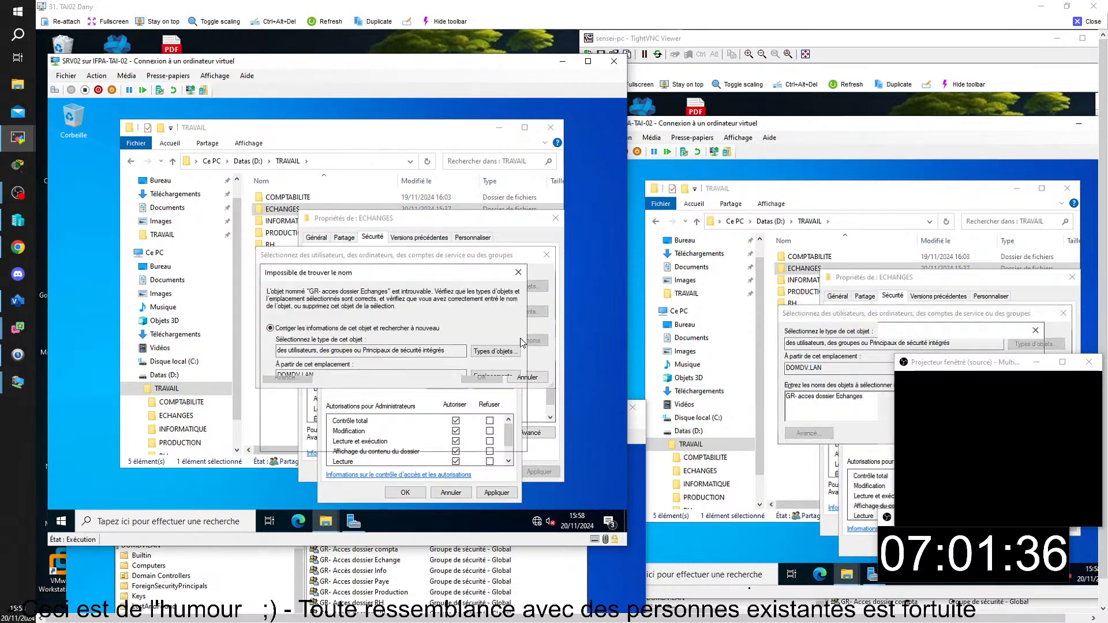
pyautogui.click(518, 271)
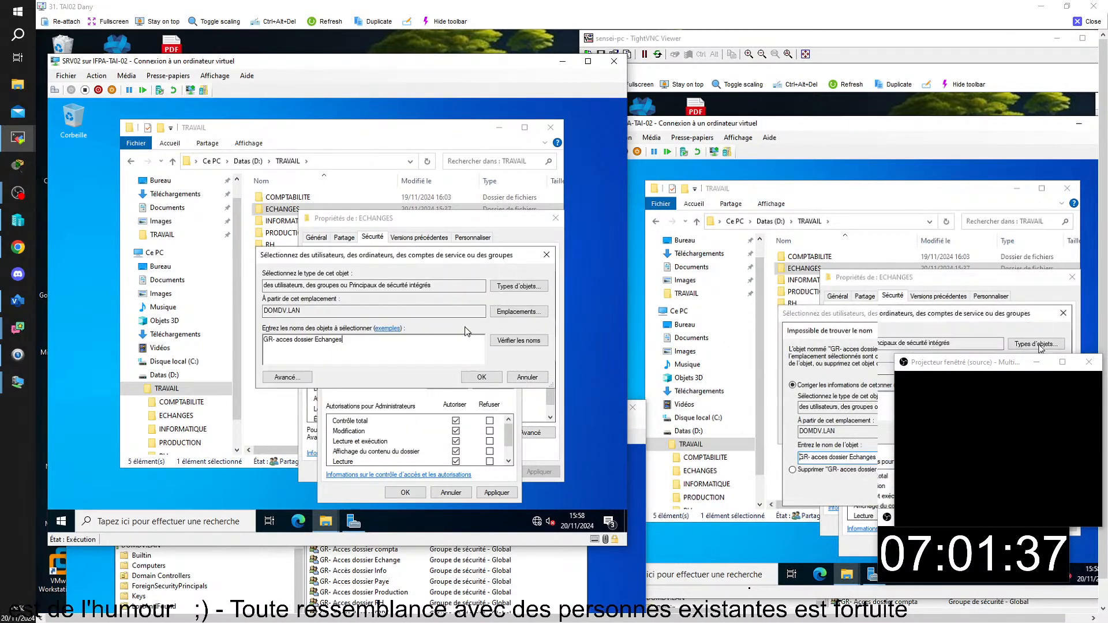
# Remove the space after the hyphen so the name reads "GR-acces dossier Echanges", and try to verify it again.
pyautogui.click(280, 343)
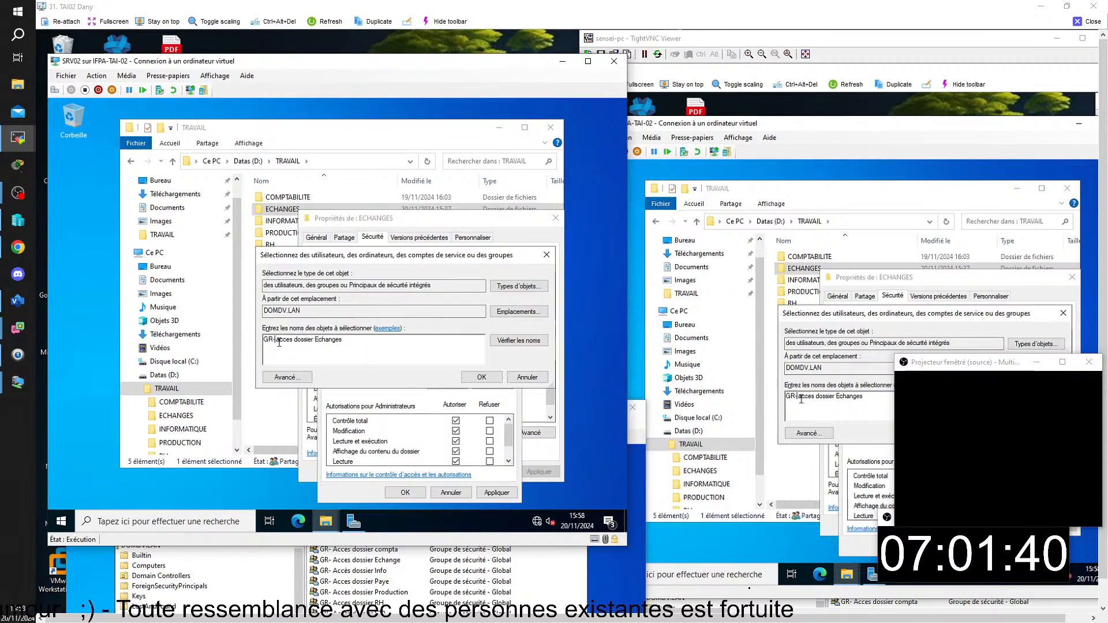
pyautogui.press('BackSpace')
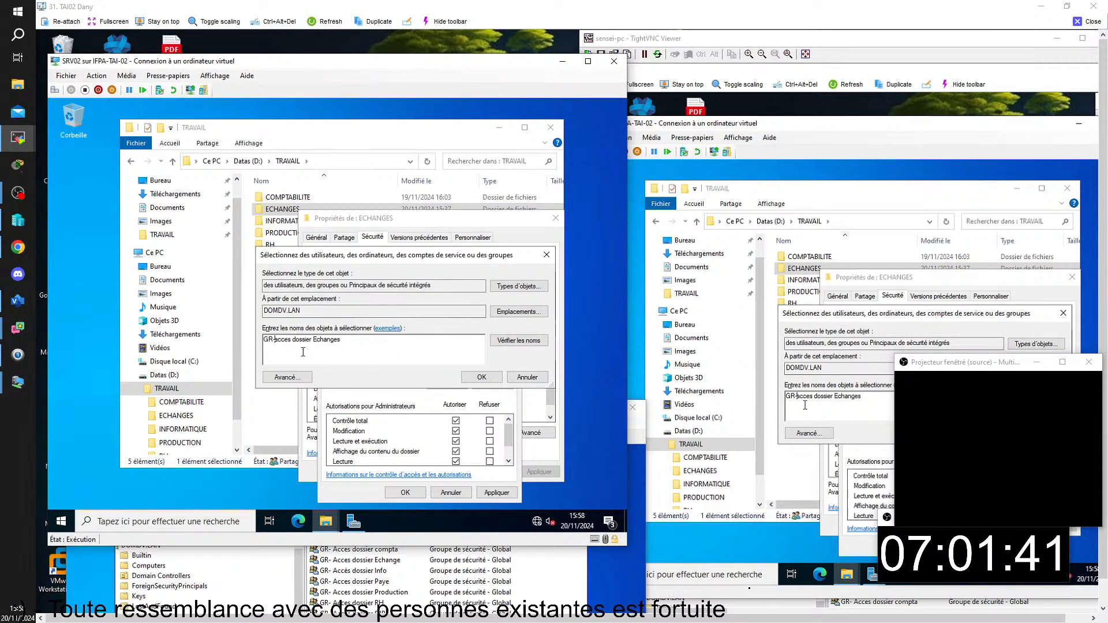
pyautogui.click(511, 341)
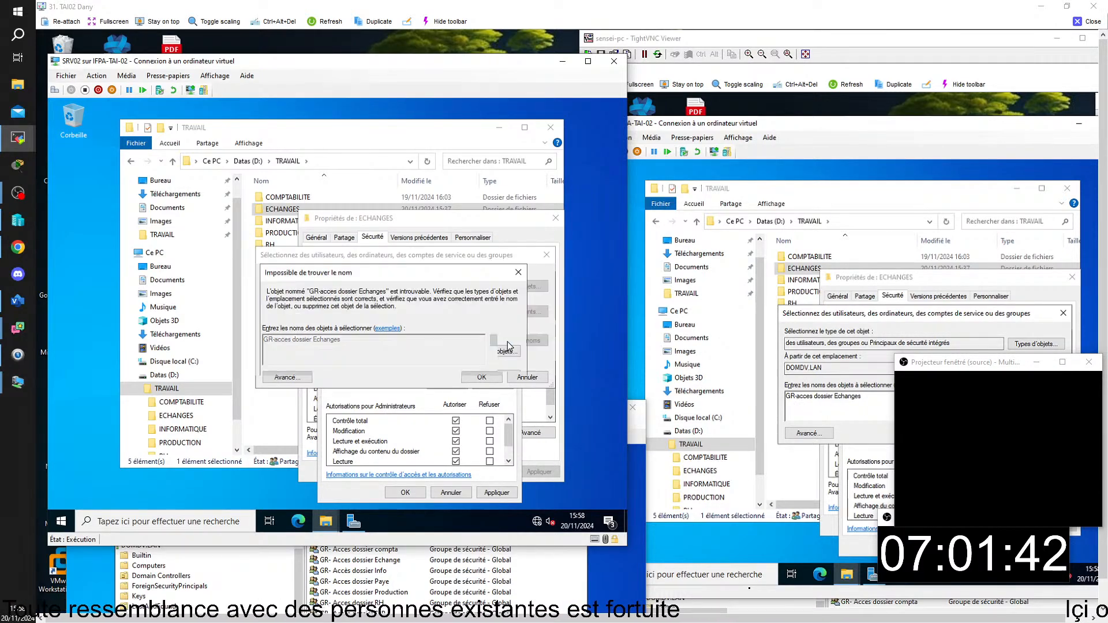
pyautogui.click(519, 272)
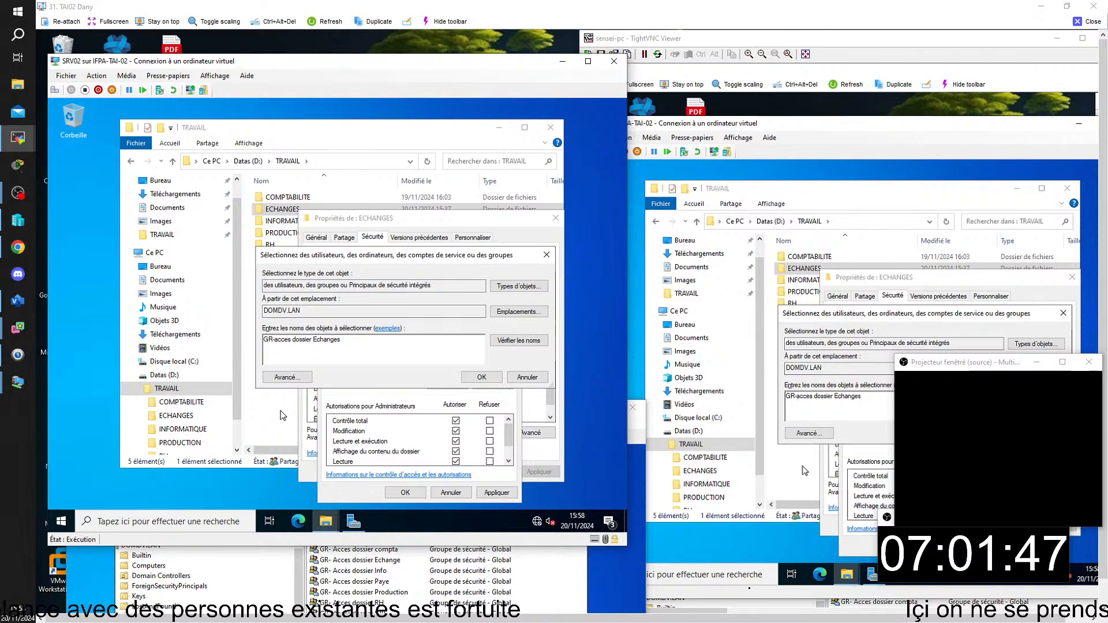
# Examine the exact spelling of the Echange access group in OU-GROUPES on SVRDV, comparing it with the name entered on SRV02.
pyautogui.click(260, 429)
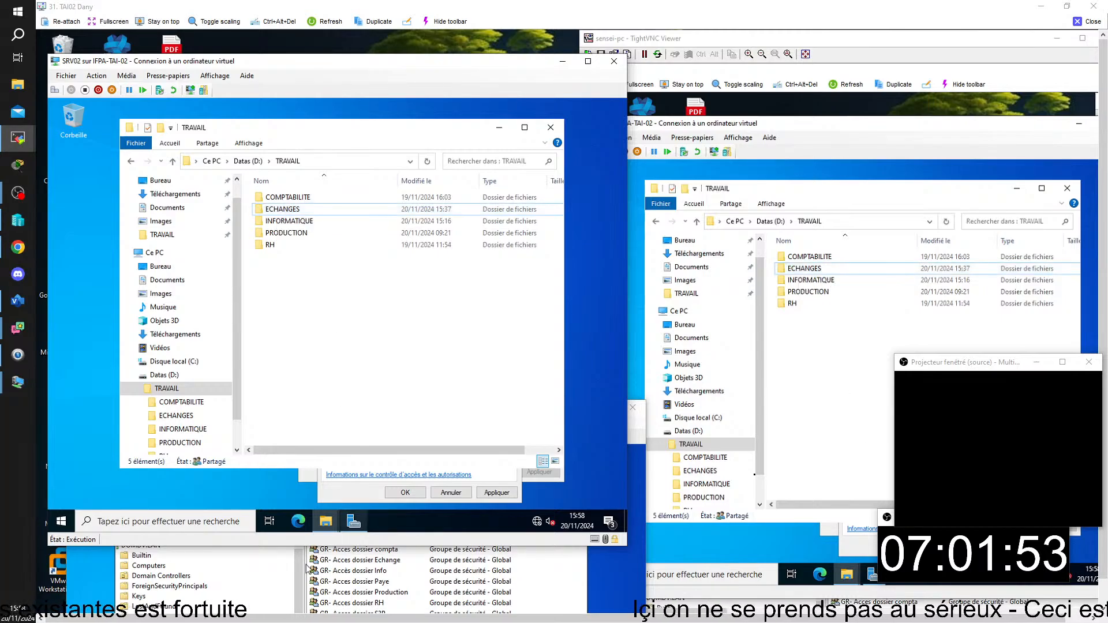
pyautogui.click(583, 585)
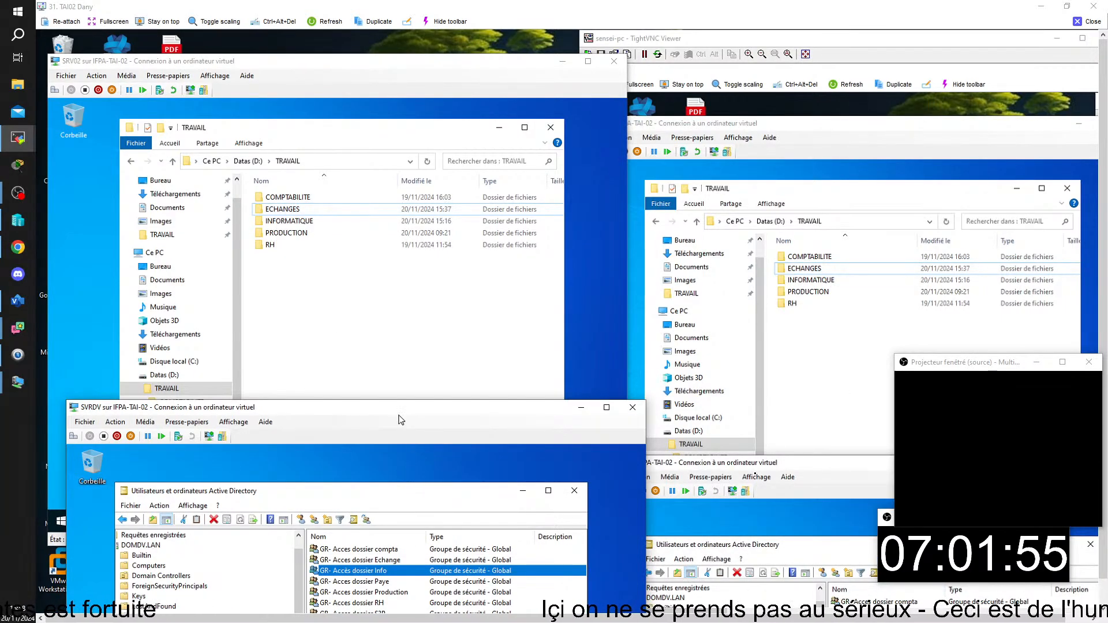
pyautogui.moveTo(399, 409); pyautogui.dragTo(389, 199)
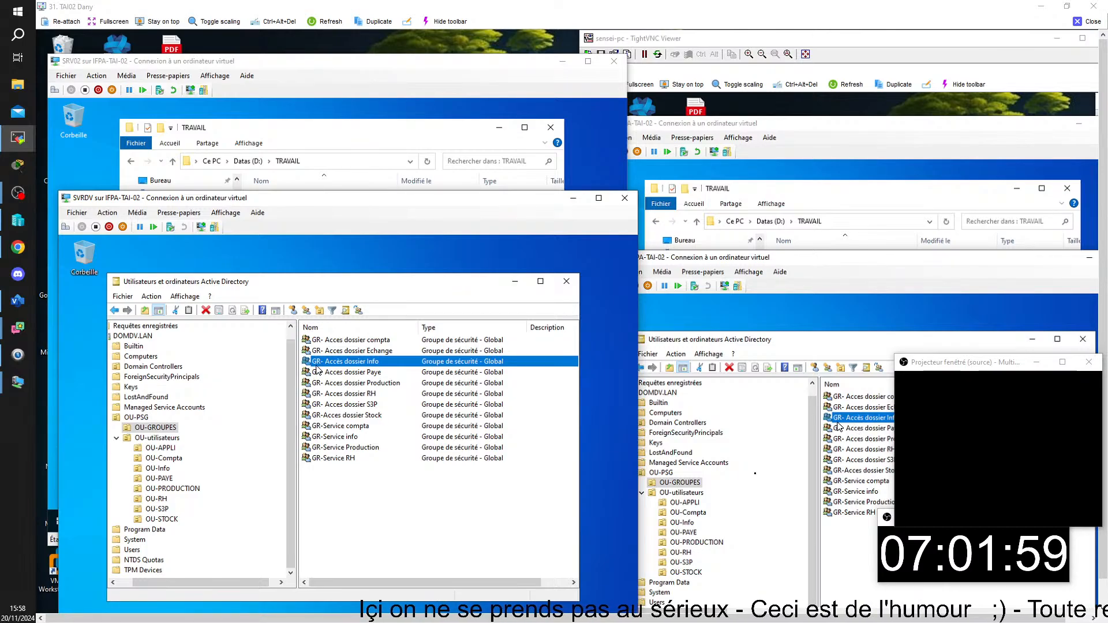
pyautogui.click(378, 62)
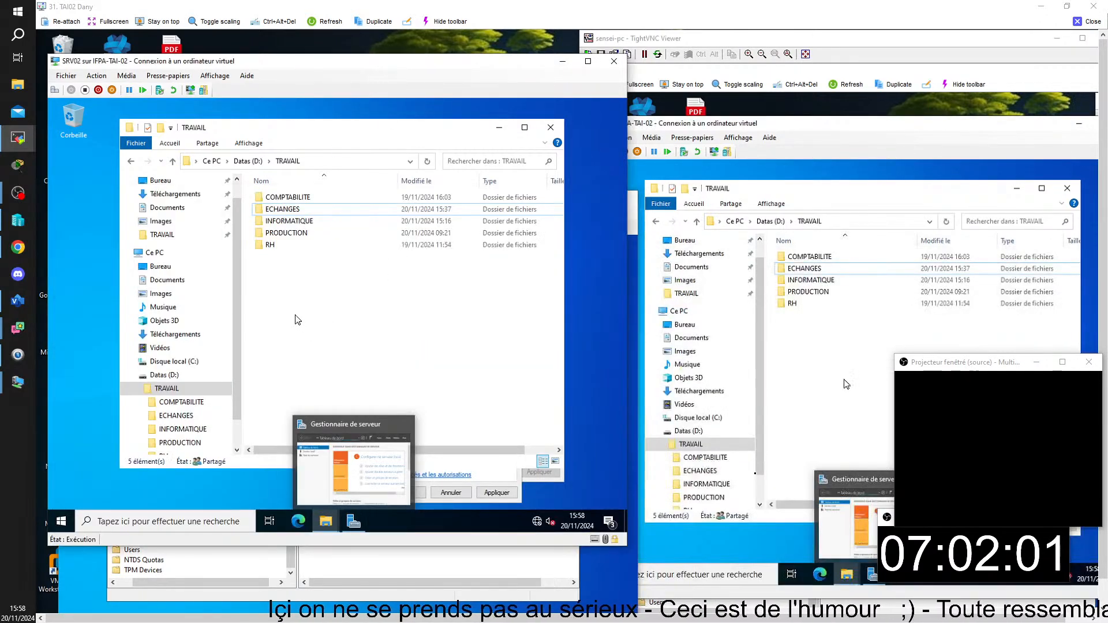
pyautogui.click(393, 570)
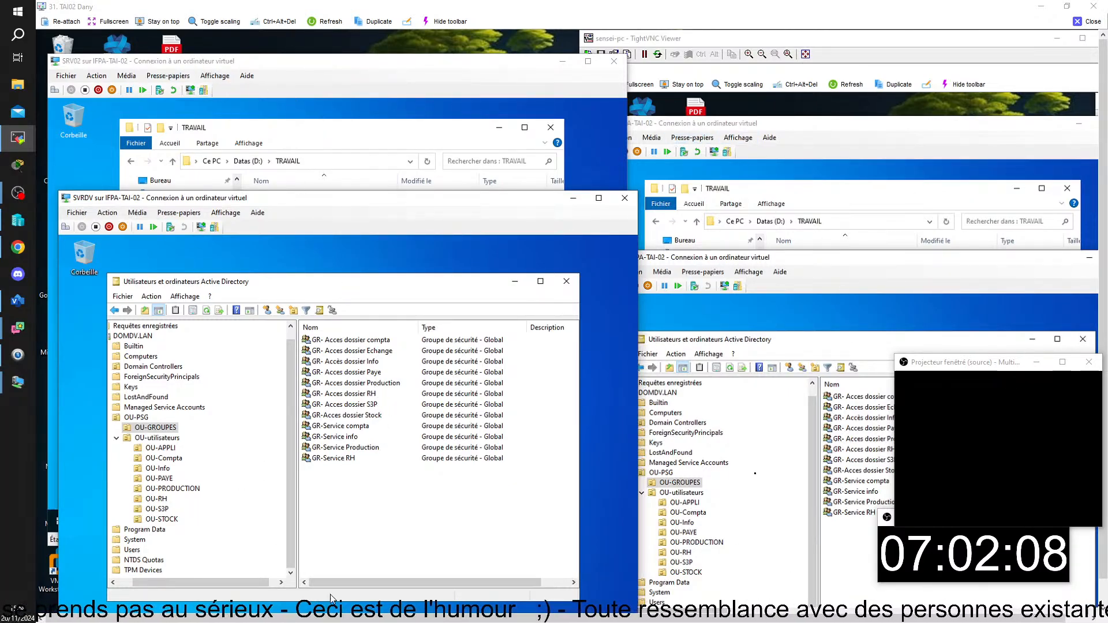
pyautogui.click(629, 620)
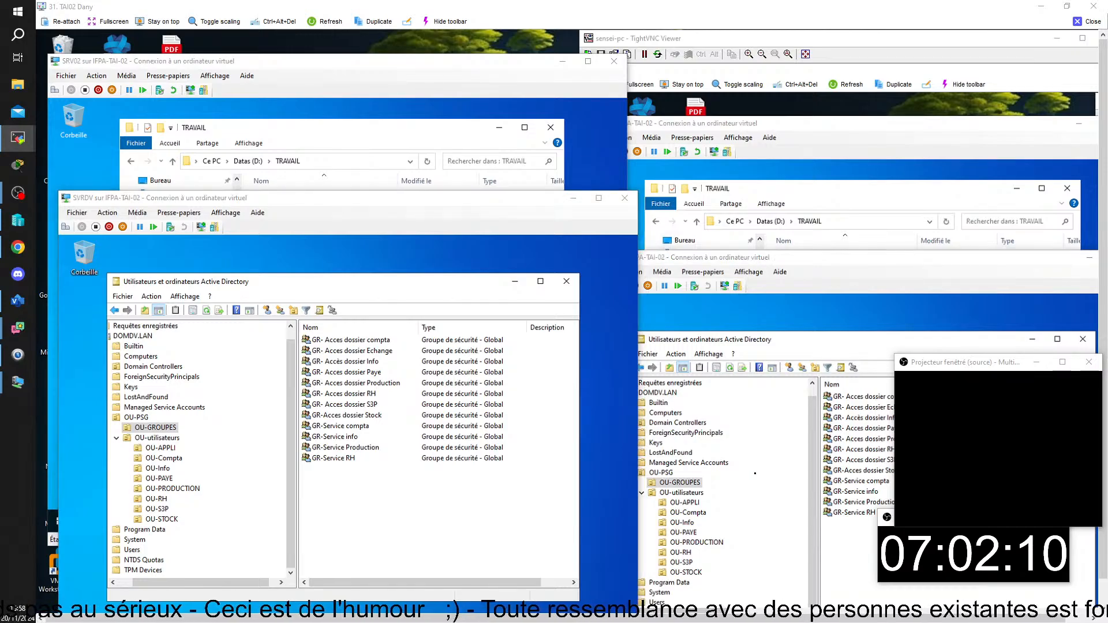
pyautogui.click(330, 62)
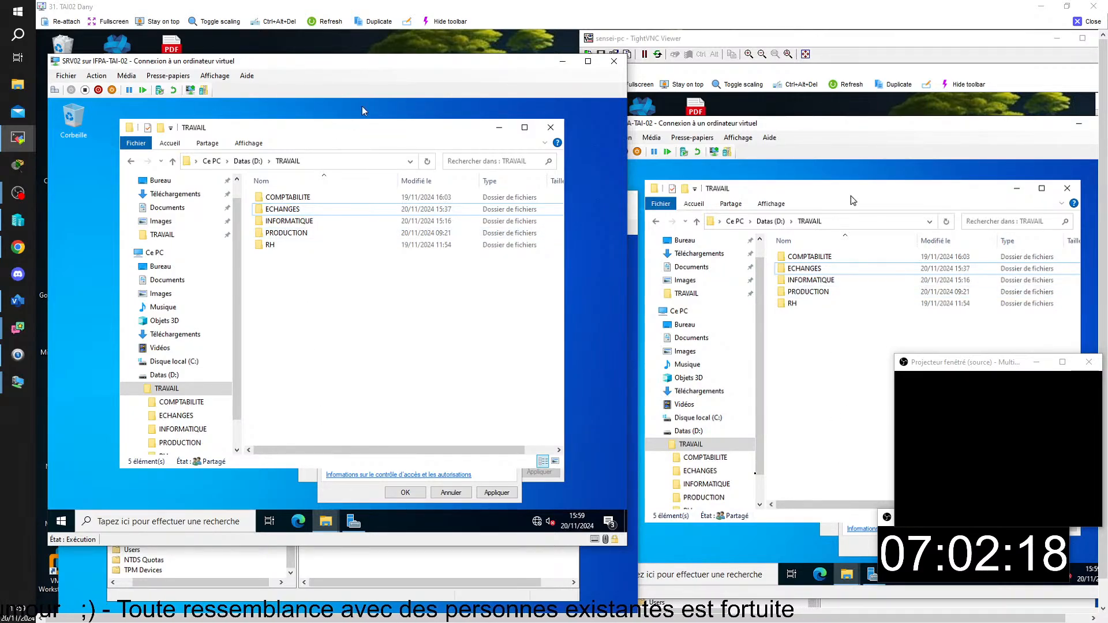
pyautogui.click(562, 63)
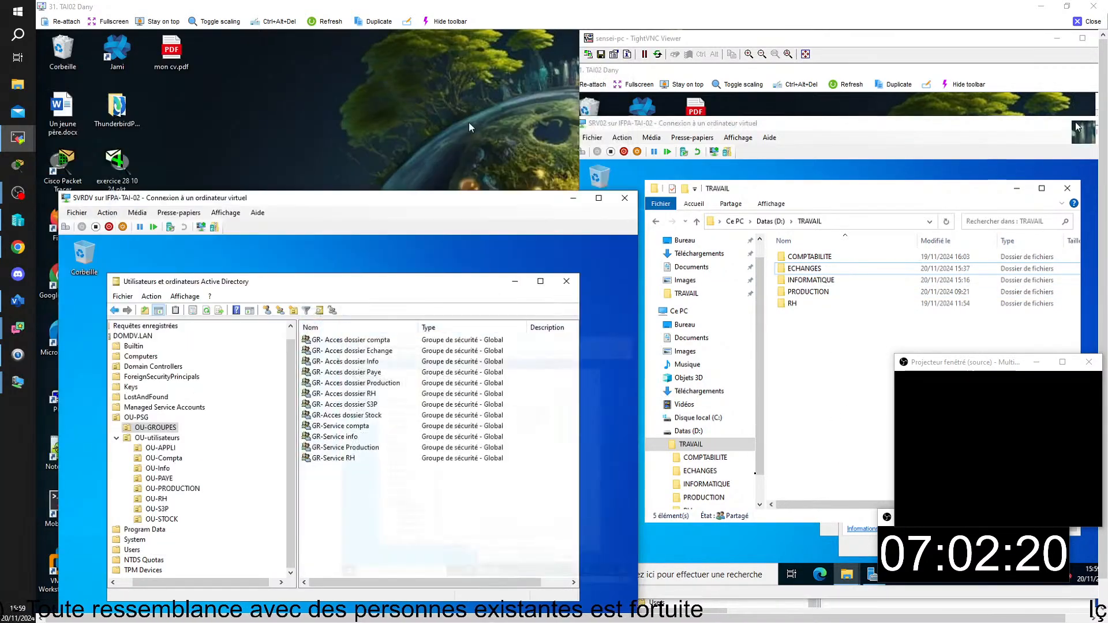
pyautogui.moveTo(427, 244); pyautogui.dragTo(410, 95)
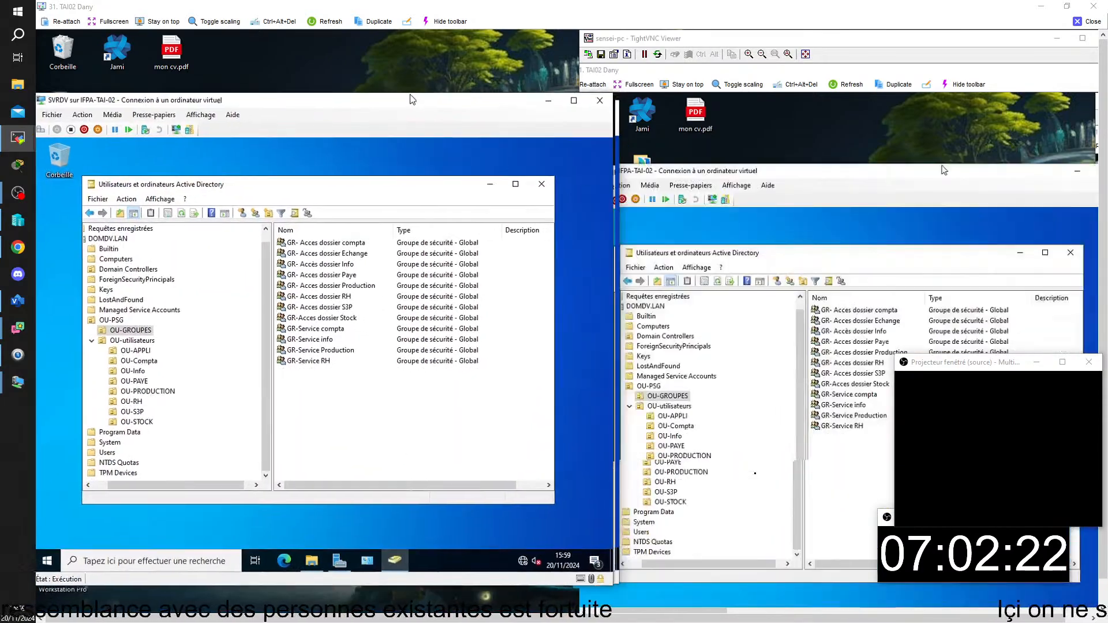
pyautogui.moveTo(628, 620)
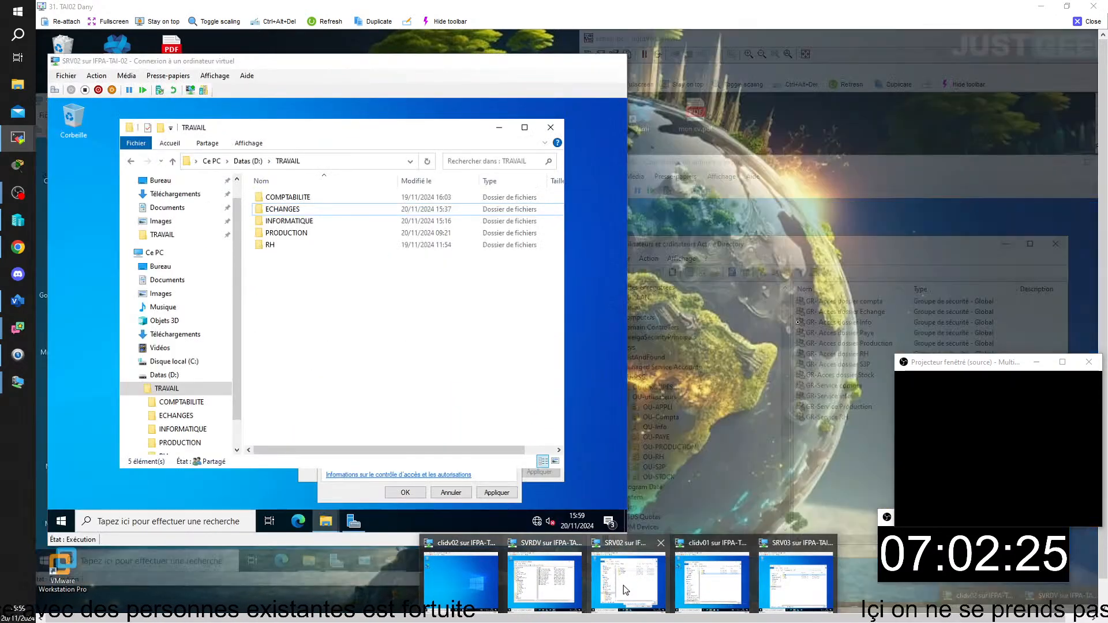
# Return to SRV02, change the object name to "GR -acces dossier Echanges" and try to verify it.
pyautogui.click(623, 585)
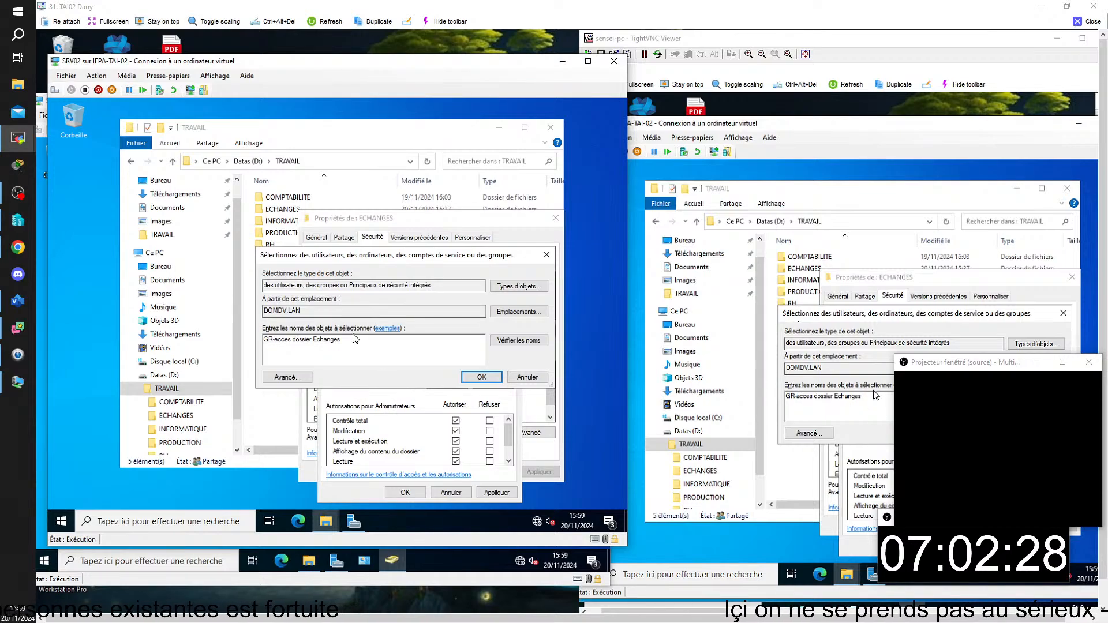
pyautogui.click(276, 354)
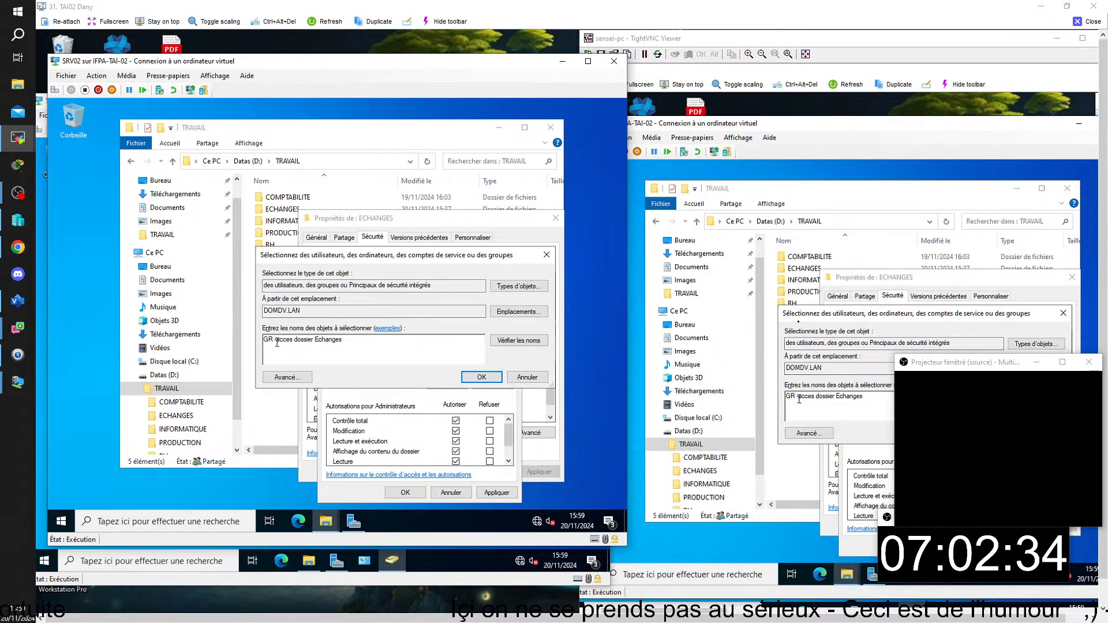
pyautogui.click(508, 346)
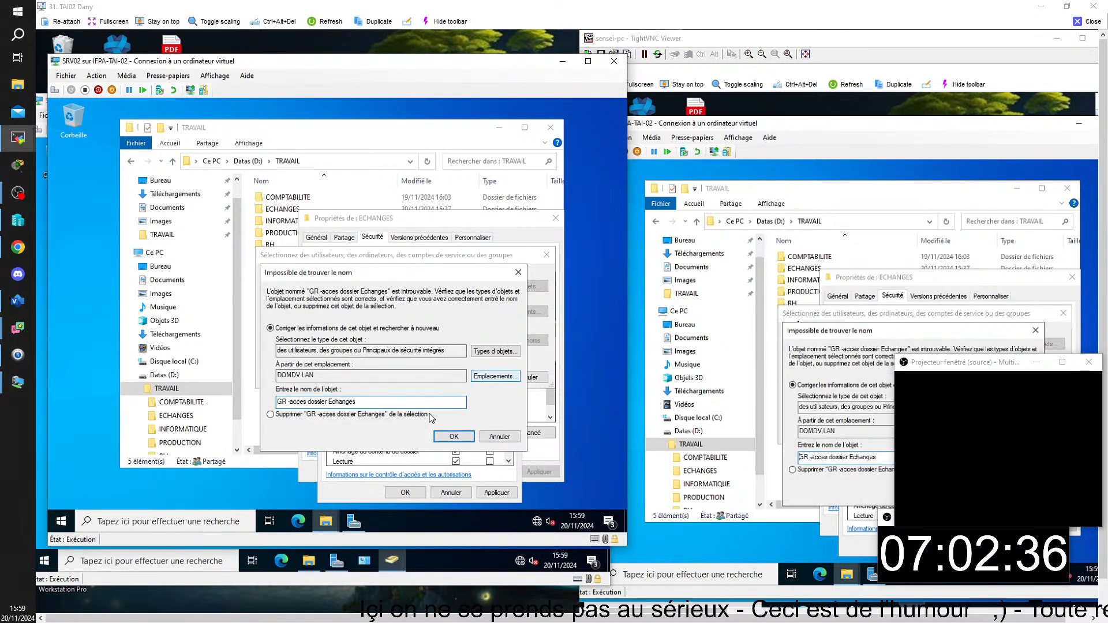
pyautogui.click(522, 269)
# Move the space after the hyphen so the name reads "GR- acces dossier Echanges", and try to verify it.
pyautogui.click(275, 341)
pyautogui.press('BackSpace')
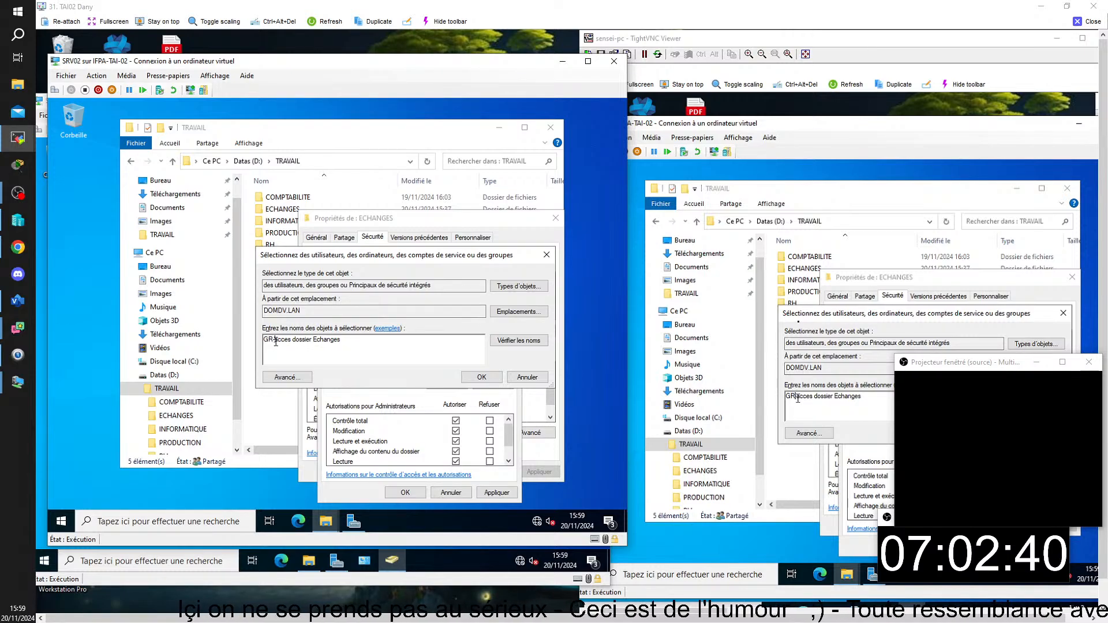
pyautogui.write('-')
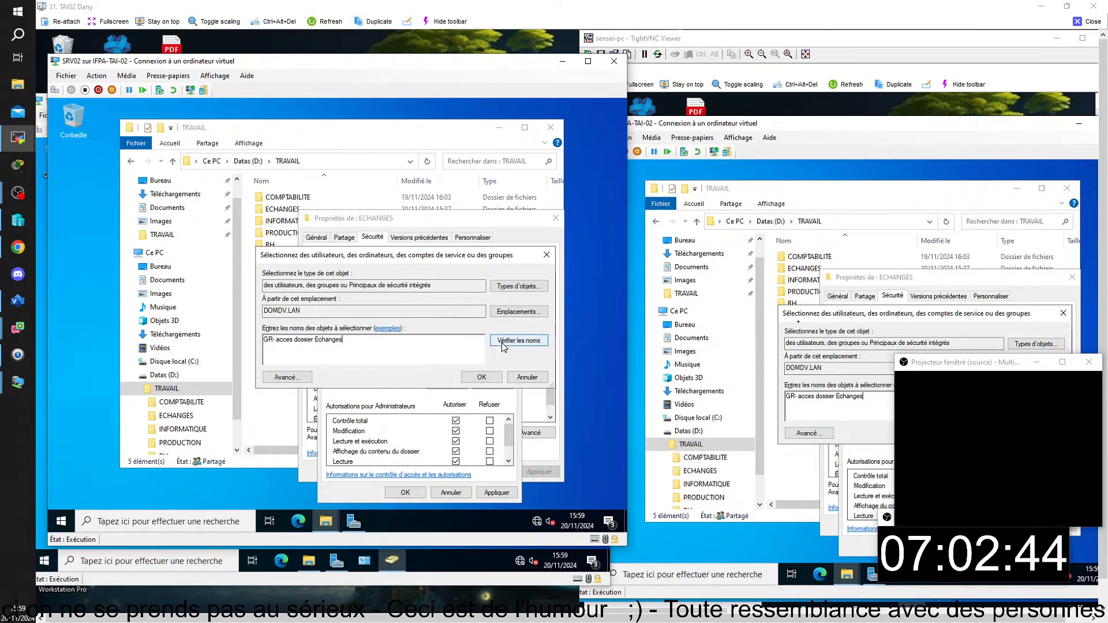
pyautogui.click(519, 341)
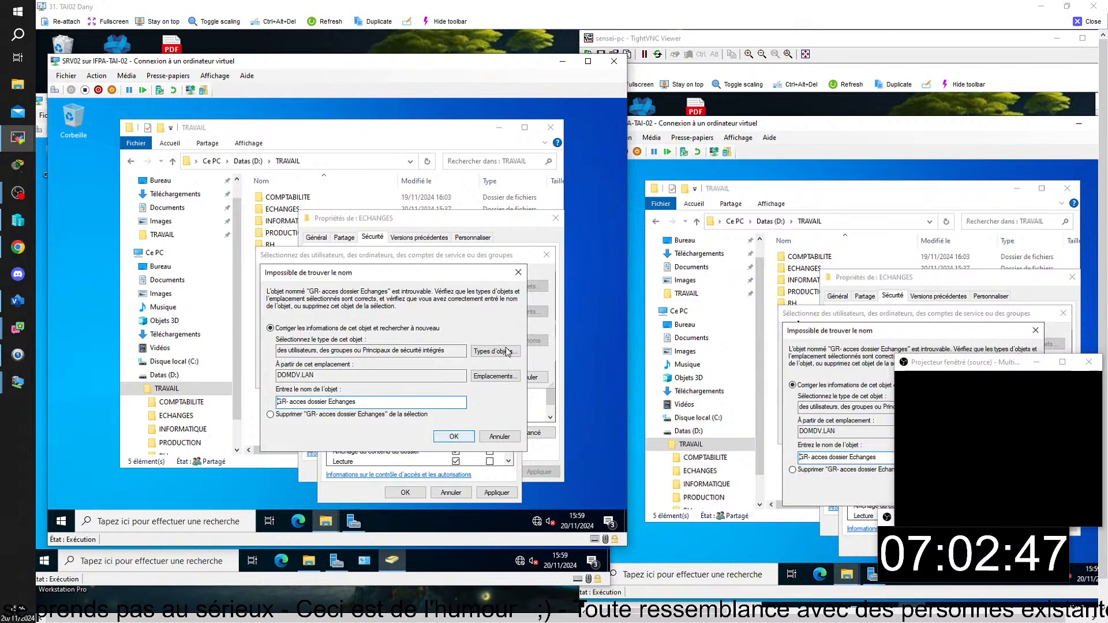
pyautogui.click(518, 273)
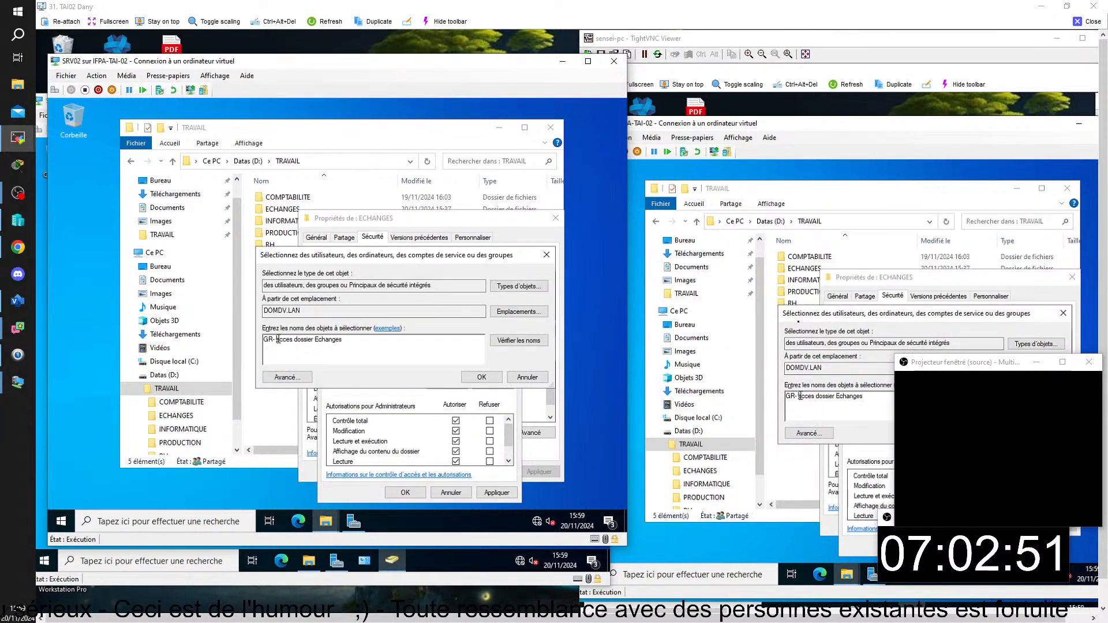
# Remove the space so the object name reads "GR-acces dossier Echanges", and try verifying it once more.
pyautogui.click(277, 339)
pyautogui.press('BackSpace')
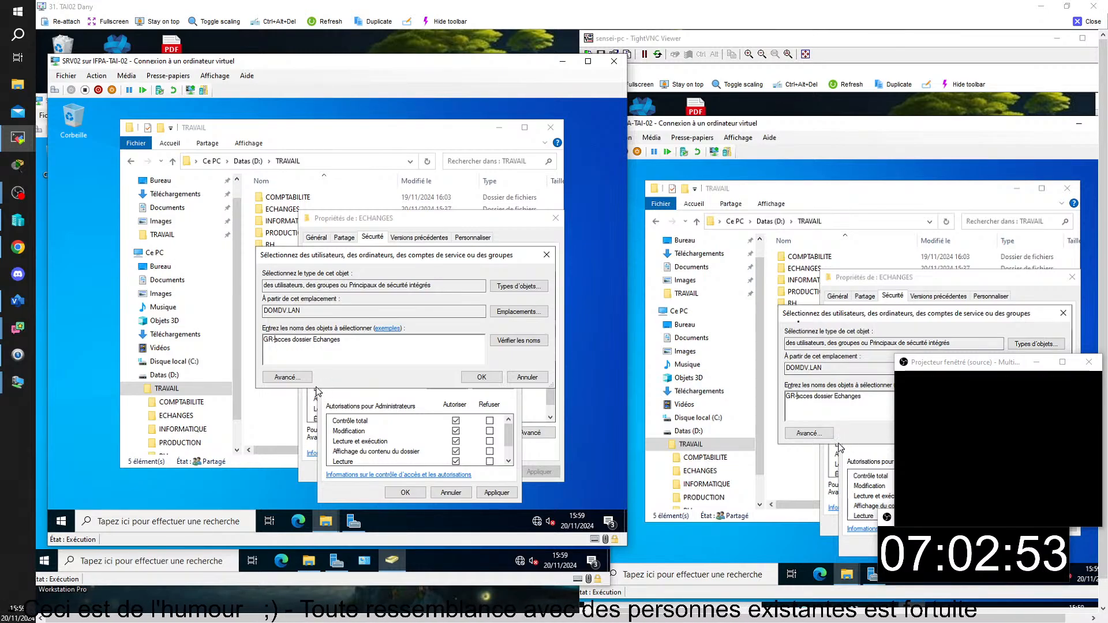
pyautogui.click(519, 341)
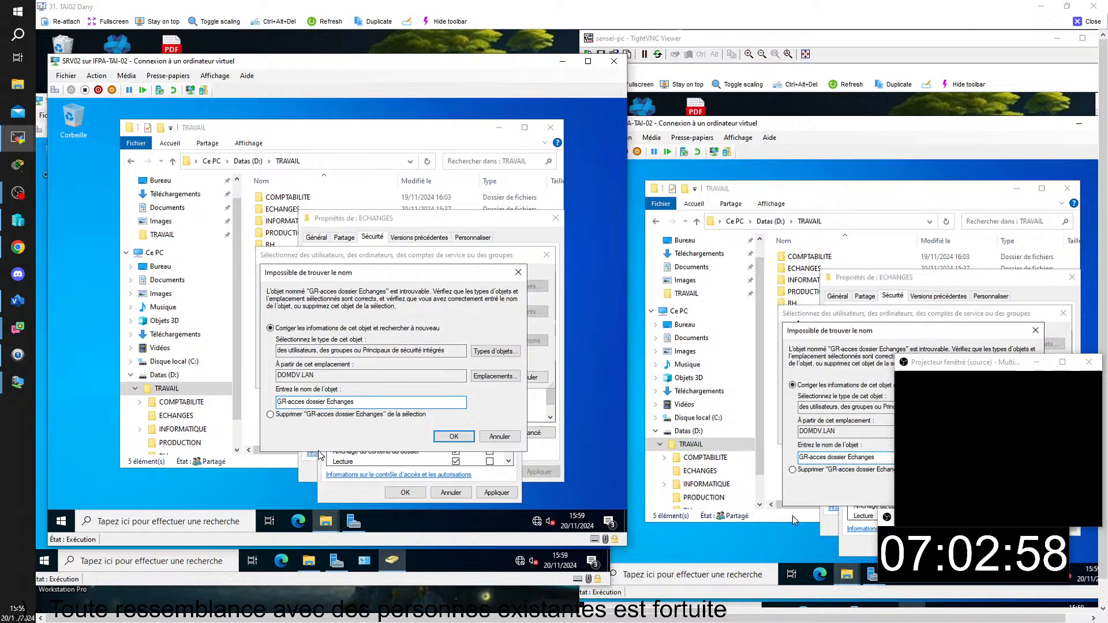
pyautogui.click(518, 273)
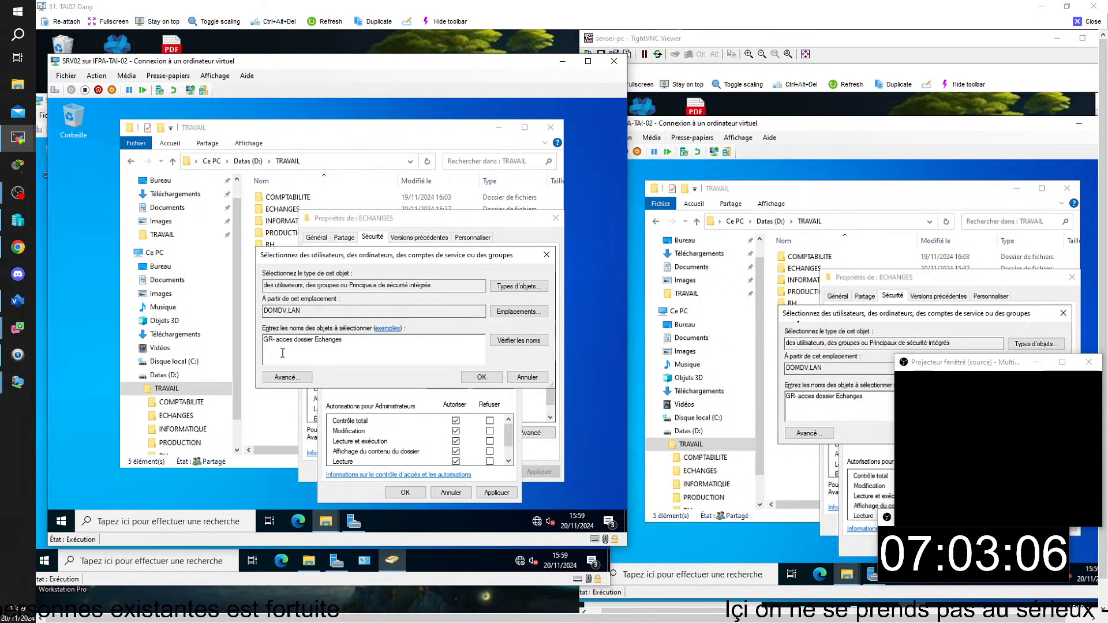
# Restore the name to "GR- acces dossier Echanges", try to validate it, and check the selected search location.
pyautogui.click(482, 378)
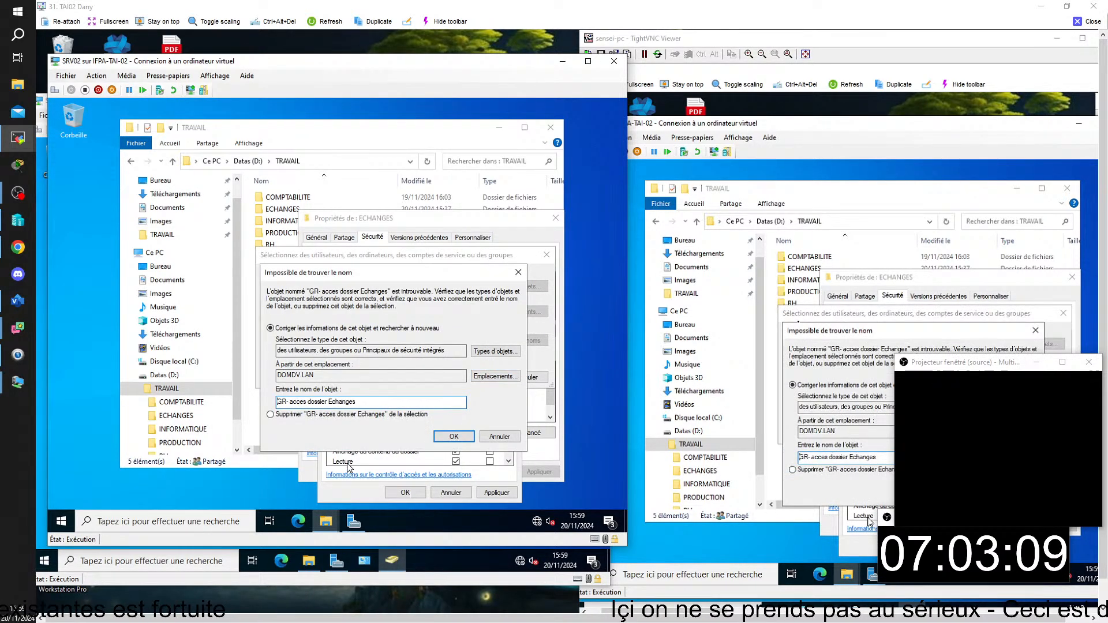
pyautogui.click(495, 376)
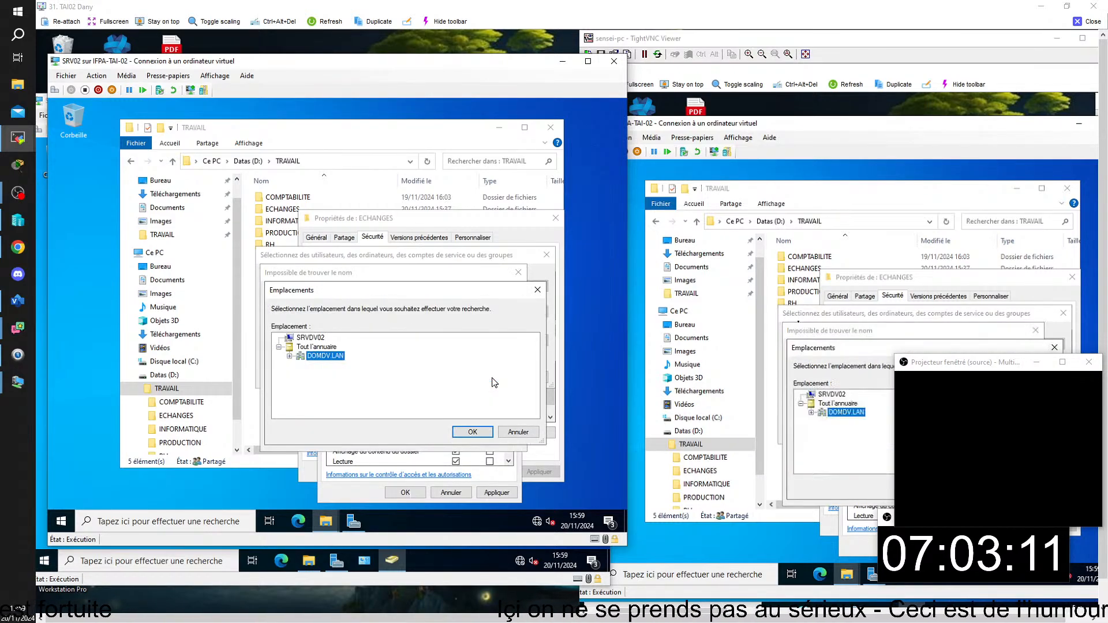
pyautogui.click(538, 291)
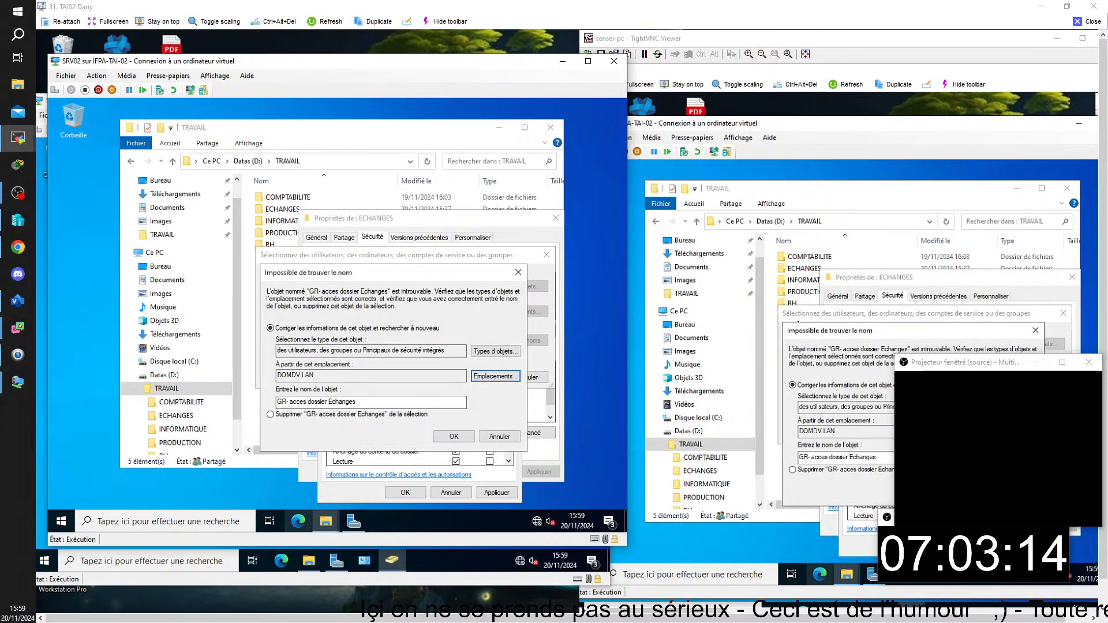
# Recheck the spelling of the Echange access group in OU-GROUPES on SVRDV, and return to SRV02.
pyautogui.moveTo(270, 62); pyautogui.dragTo(314, 71)
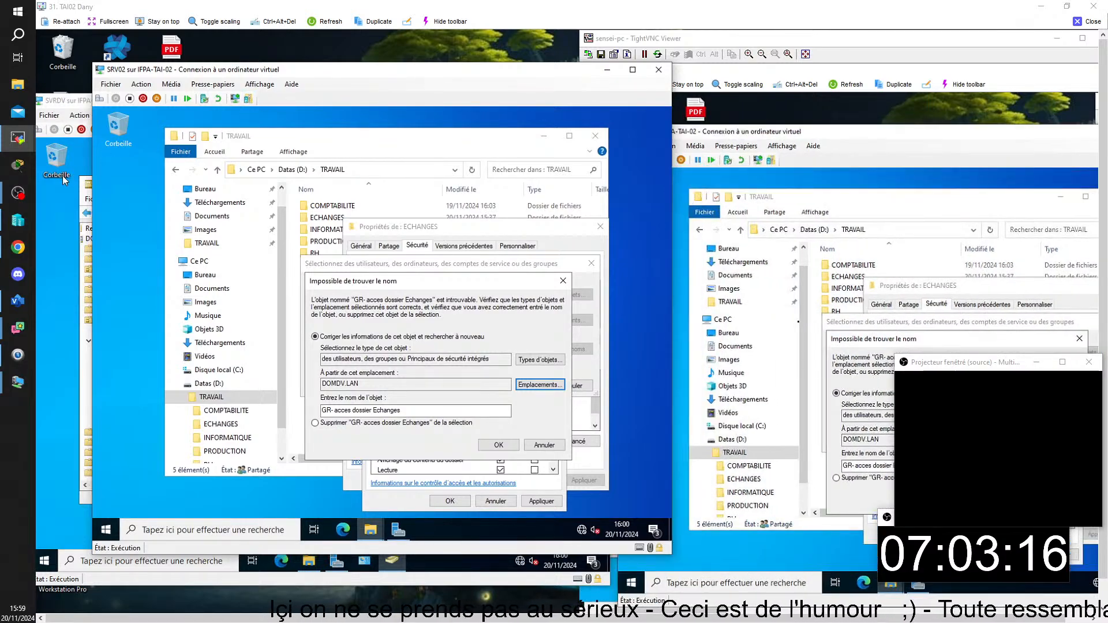
pyautogui.click(64, 177)
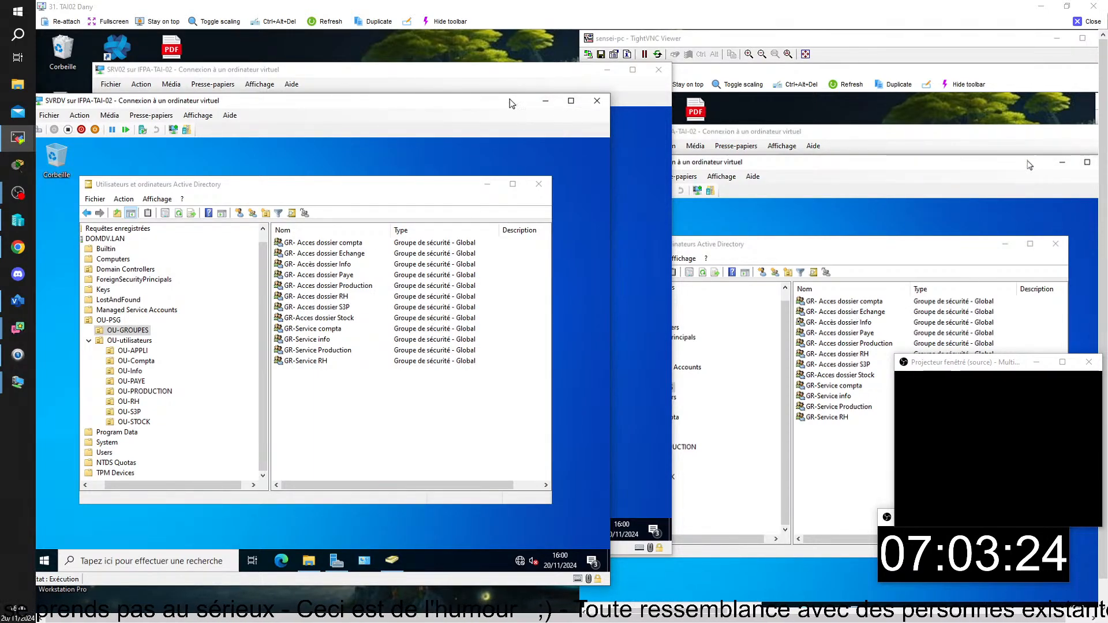
pyautogui.click(507, 71)
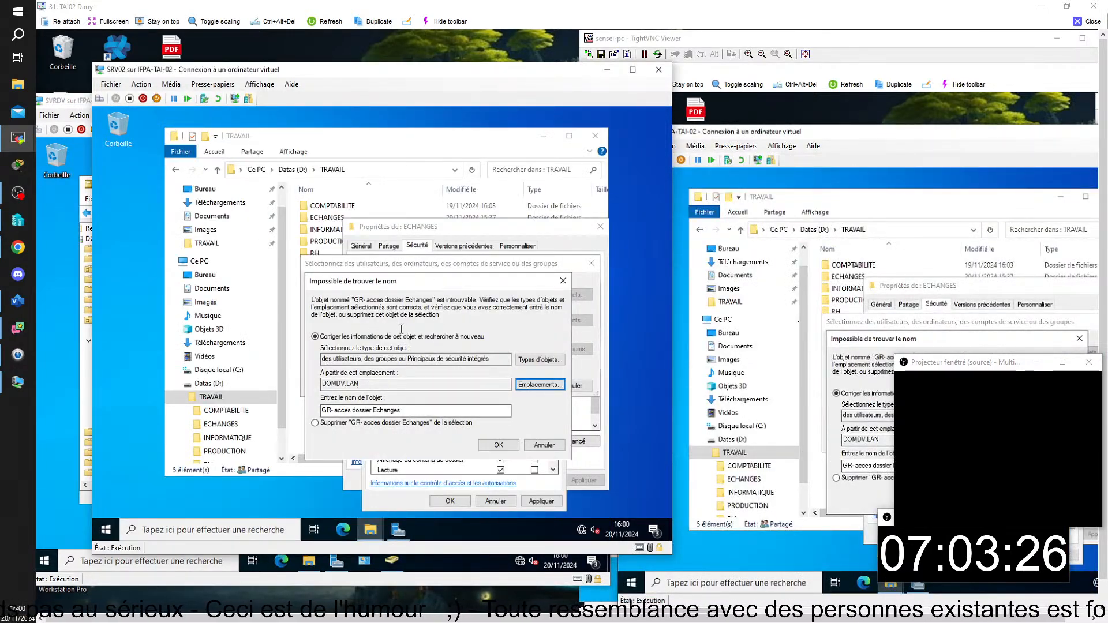
# Correct the object name to "GR- acces dossier Echange", verify it and add the group to the ECHANGES permissions.
pyautogui.click(563, 282)
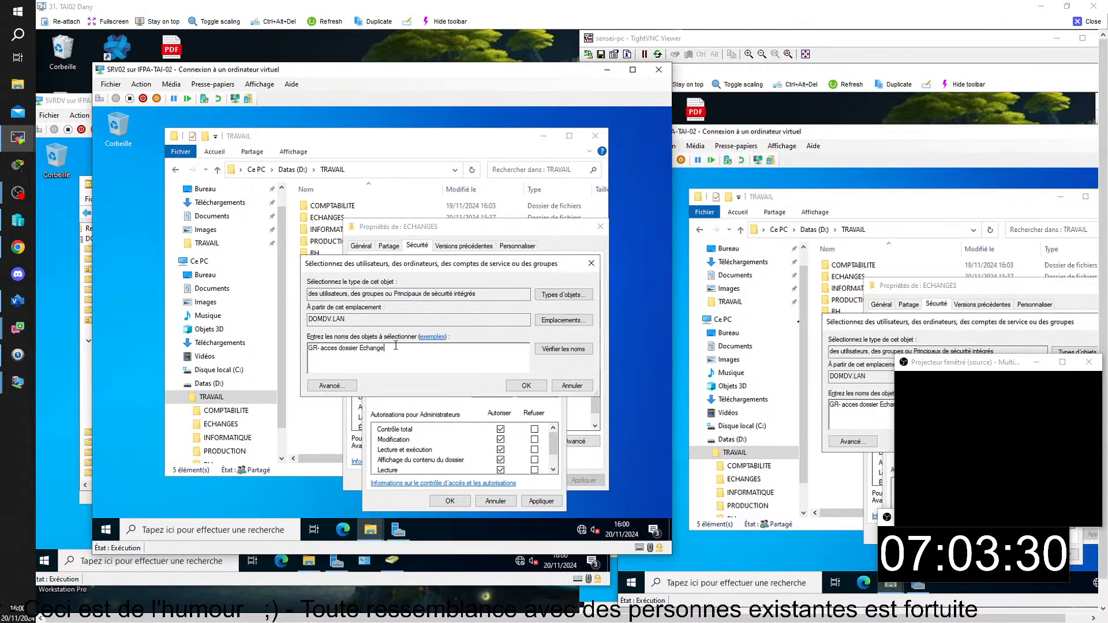
pyautogui.click(552, 352)
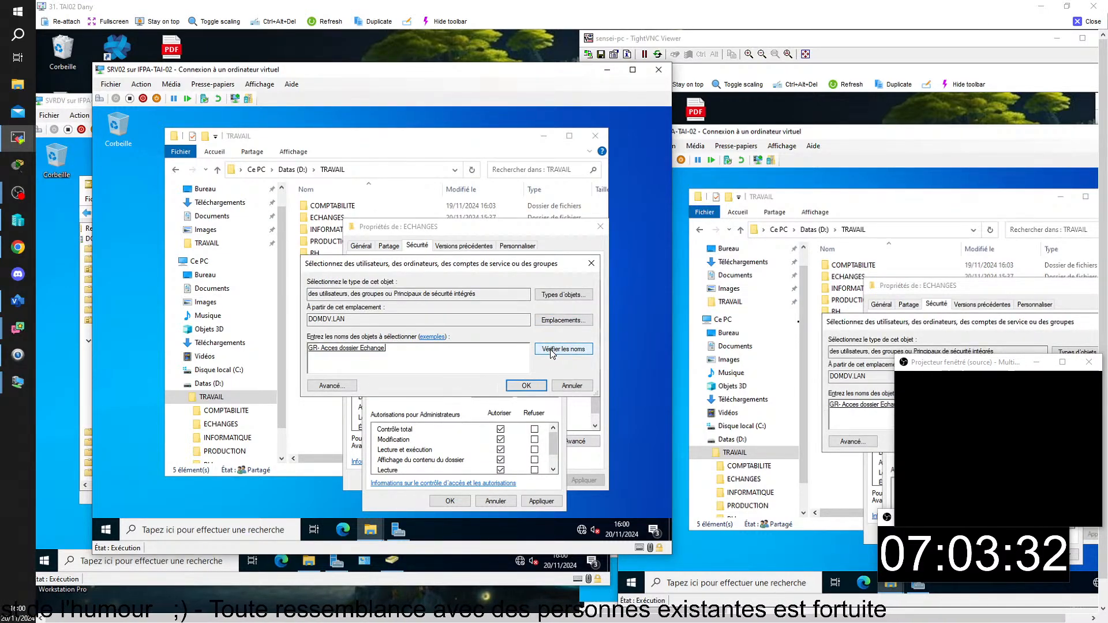
pyautogui.click(527, 385)
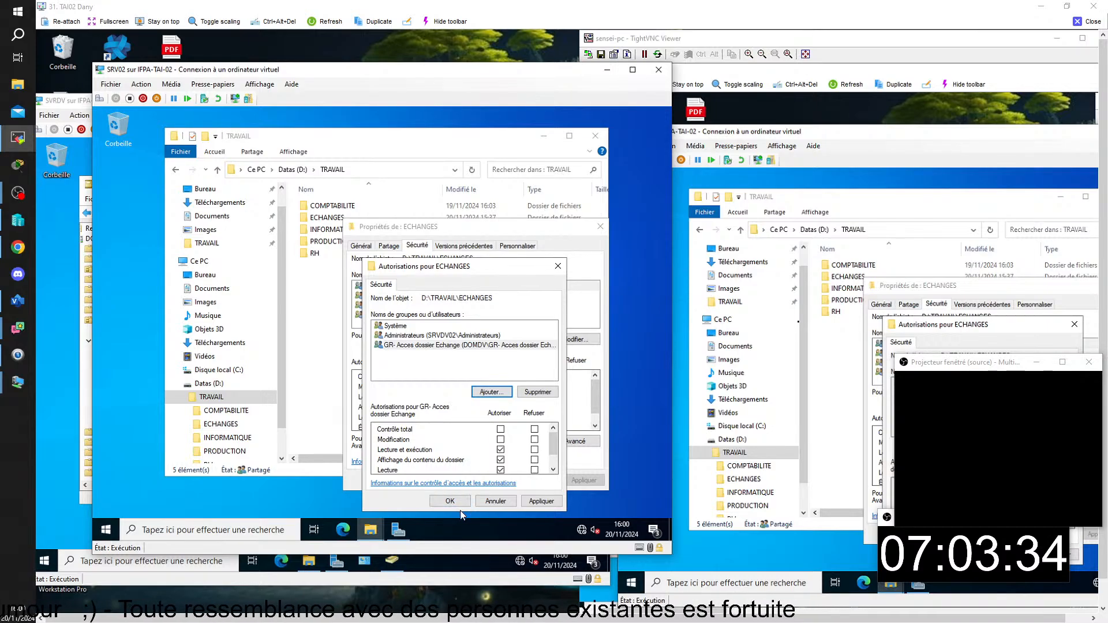
# Allow Modification for the GR- Acces dossier Echange group, and confirm the permissions and properties of the ECHANGES folder.
pyautogui.moveTo(480, 266); pyautogui.dragTo(478, 206)
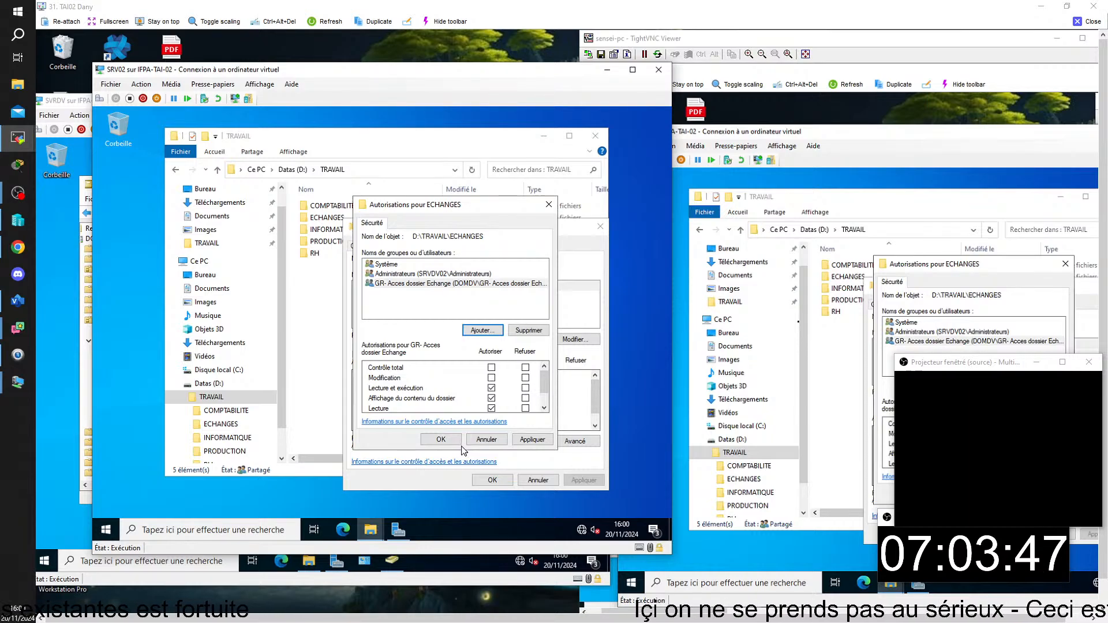
pyautogui.click(491, 377)
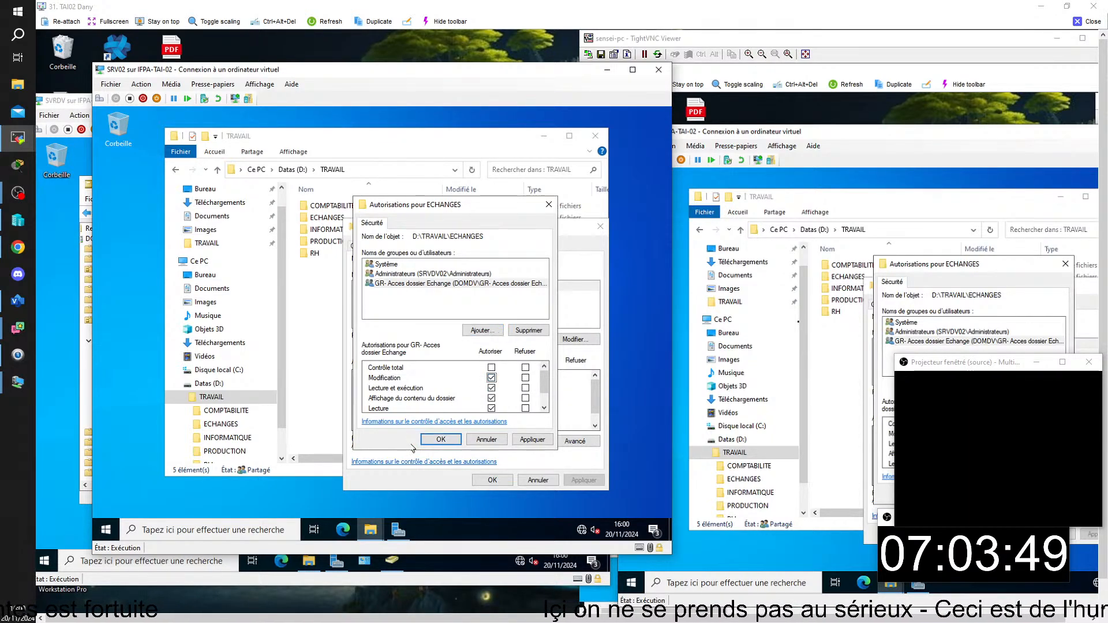
pyautogui.click(441, 440)
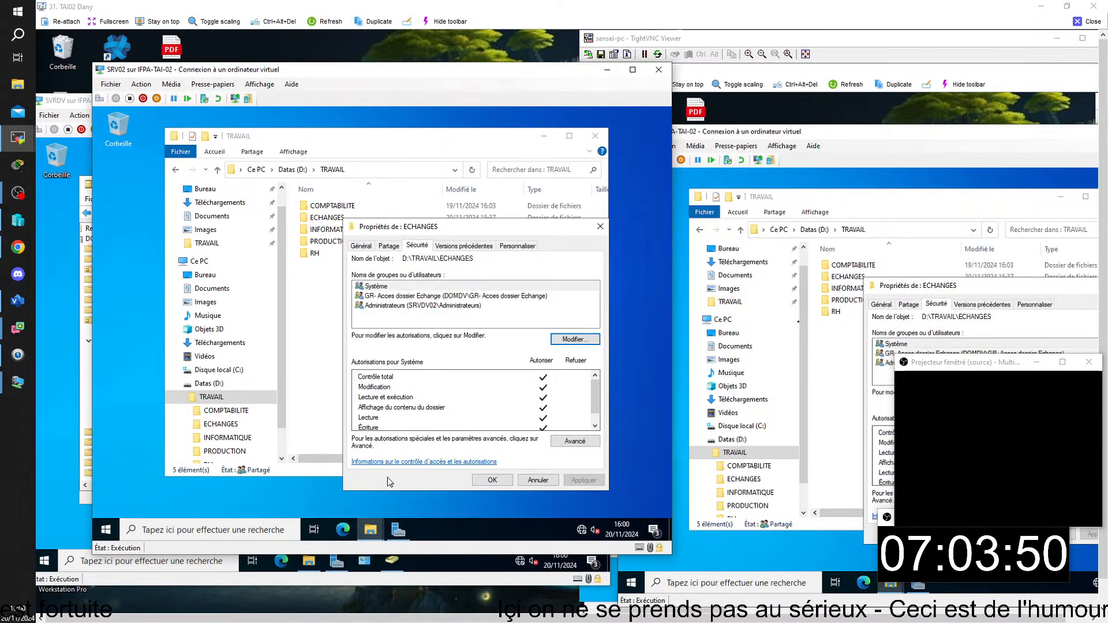
pyautogui.click(487, 481)
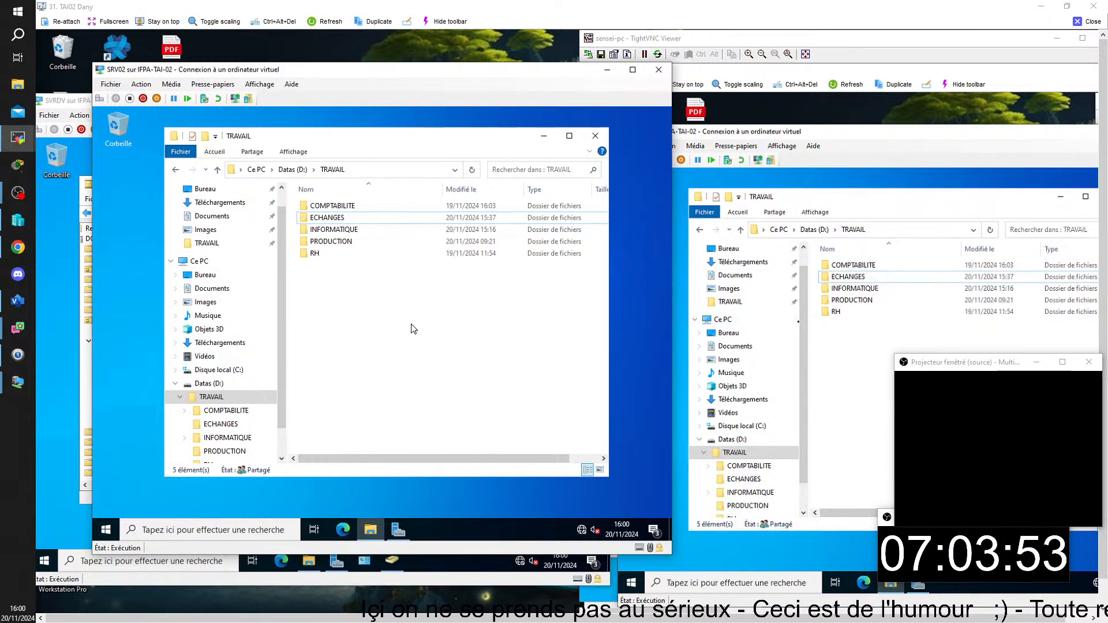
# Switch to SVRDV and examine the membership of the GR- Acces dossier Echange group, closing its properties without adding anyone.
pyautogui.moveTo(453, 139)
pyautogui.mouseDown()
pyautogui.moveTo(432, 186)
pyautogui.moveTo(440, 152)
pyautogui.mouseUp()
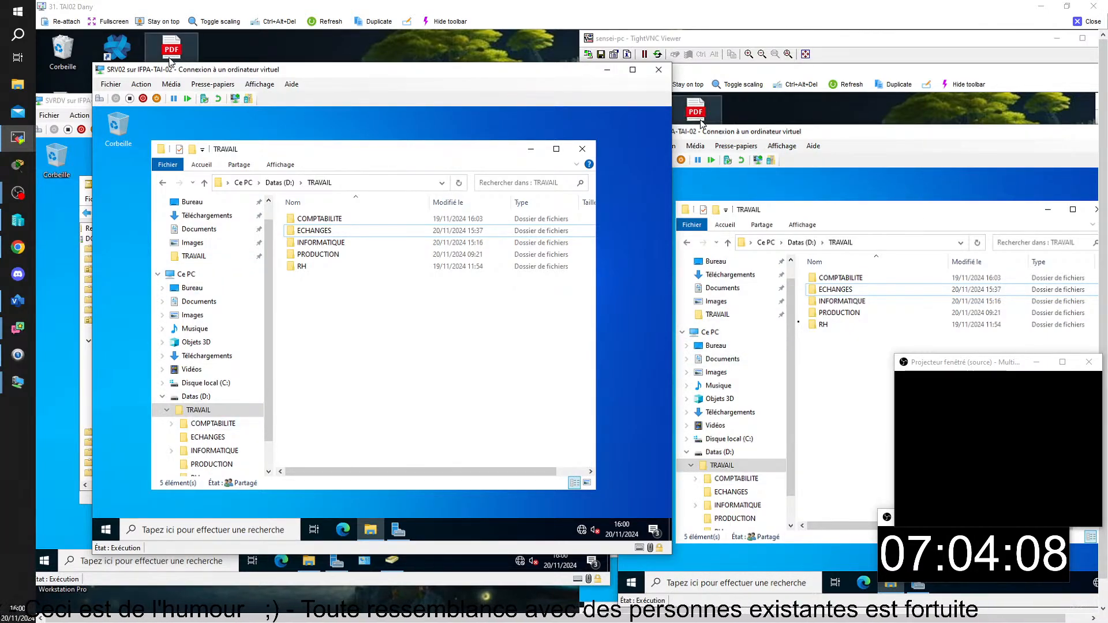
pyautogui.click(45, 206)
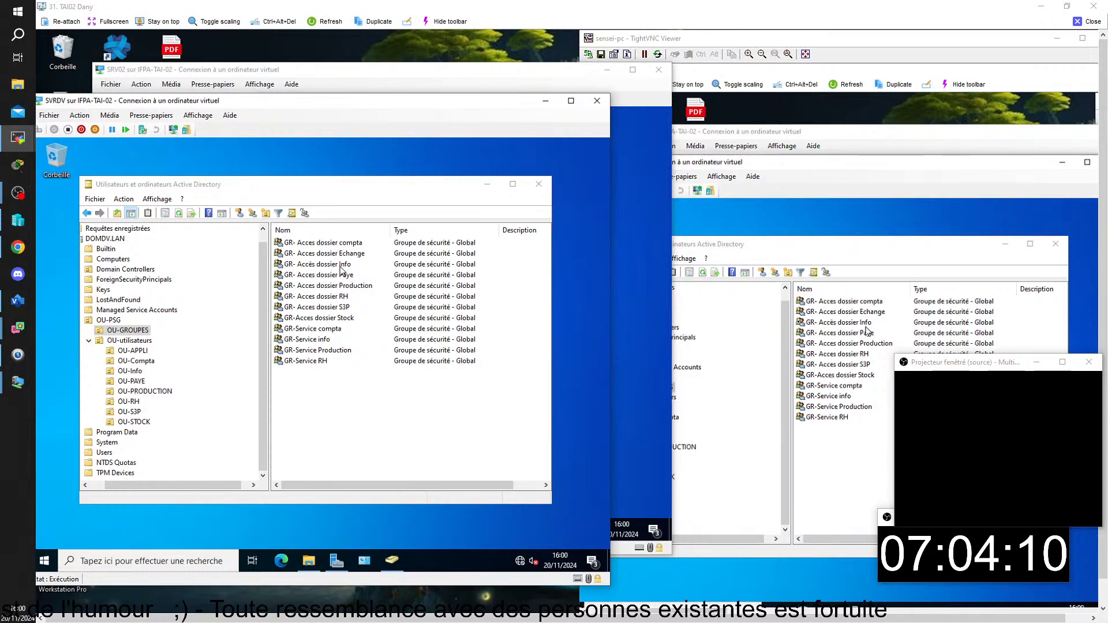
pyautogui.doubleClick(324, 256)
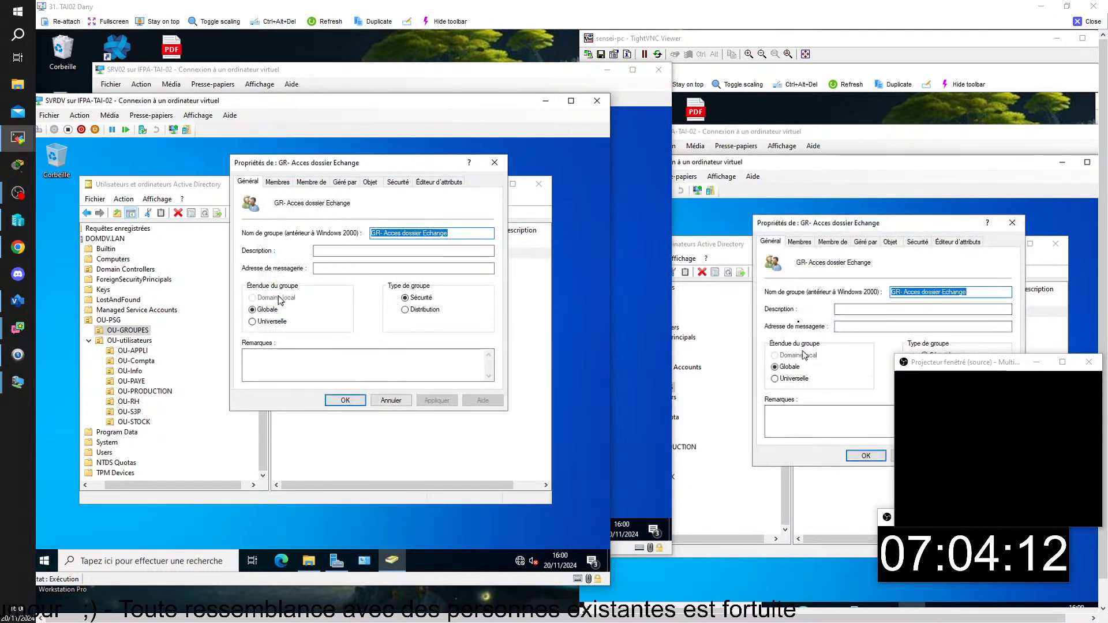
pyautogui.click(278, 182)
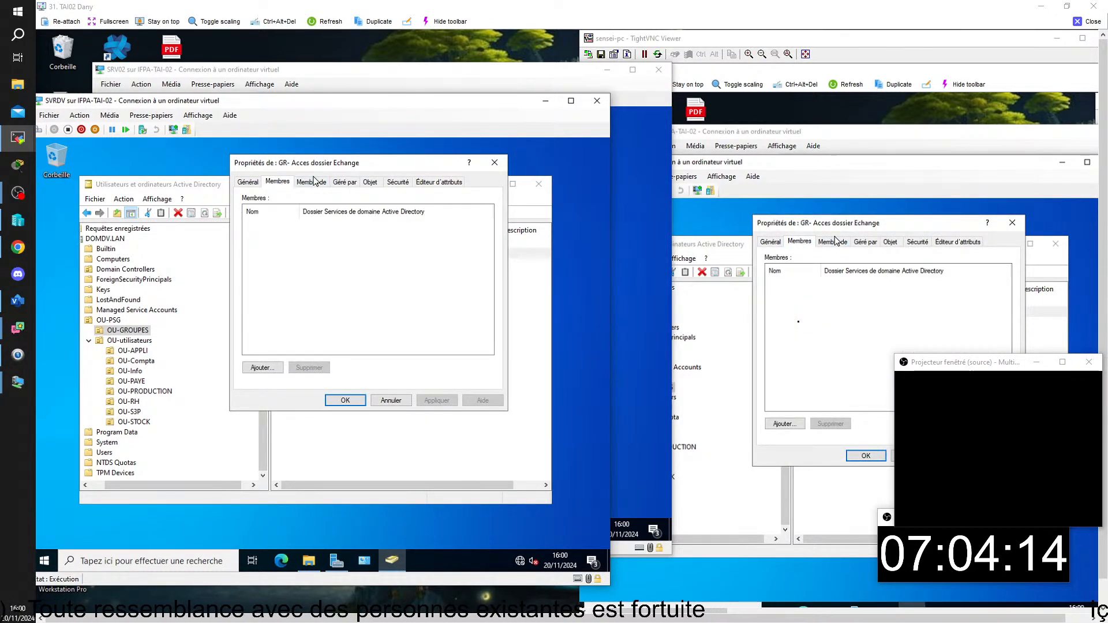
pyautogui.click(313, 182)
pyautogui.click(285, 185)
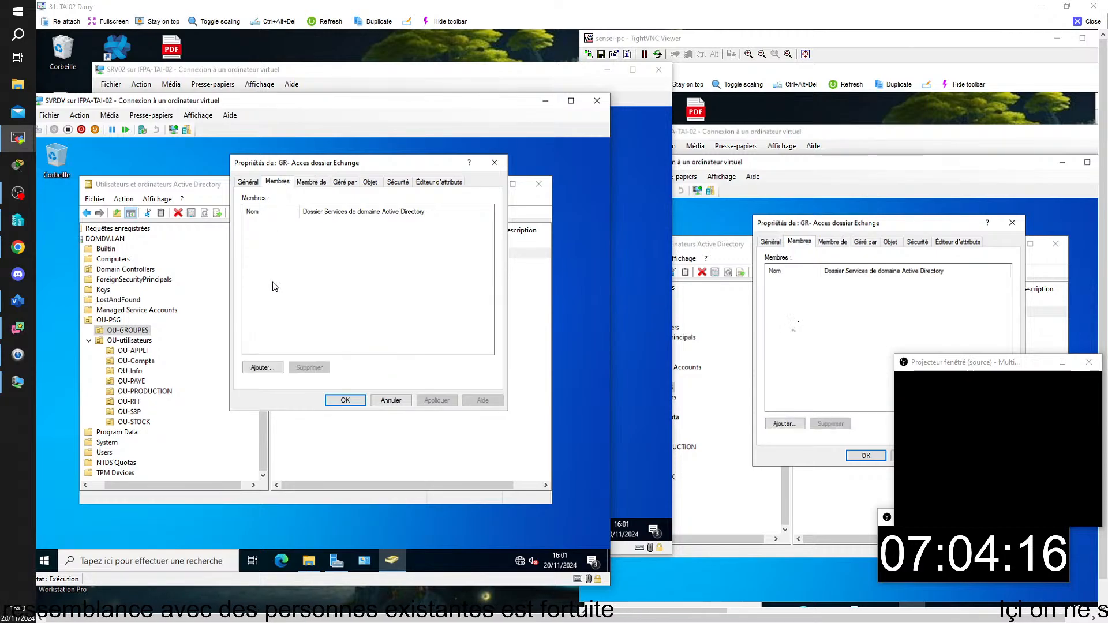
pyautogui.click(267, 371)
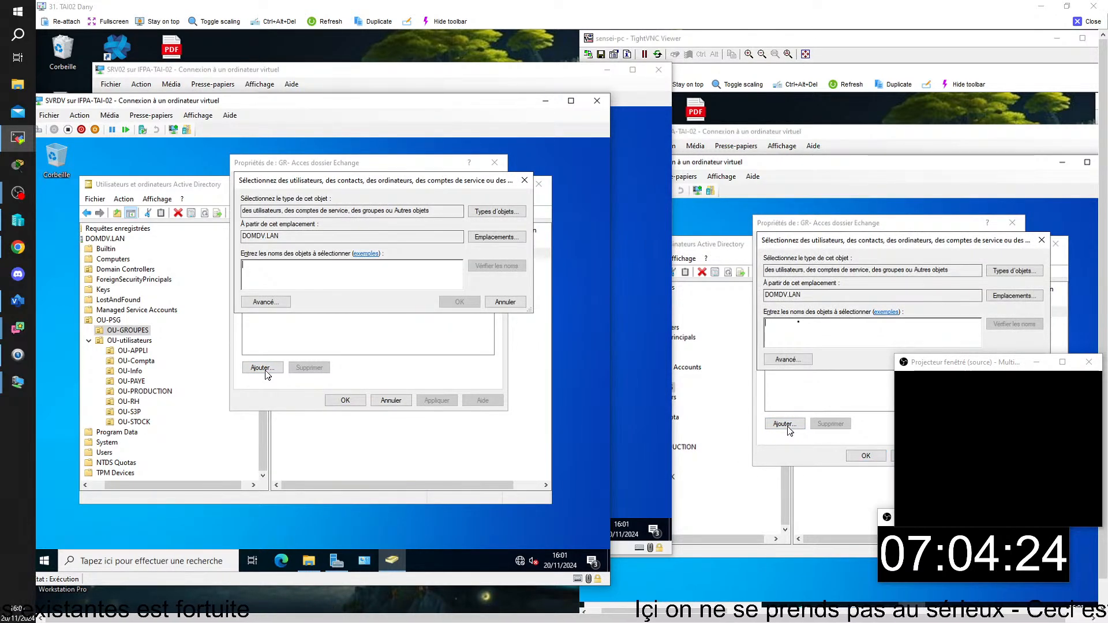
pyautogui.click(524, 180)
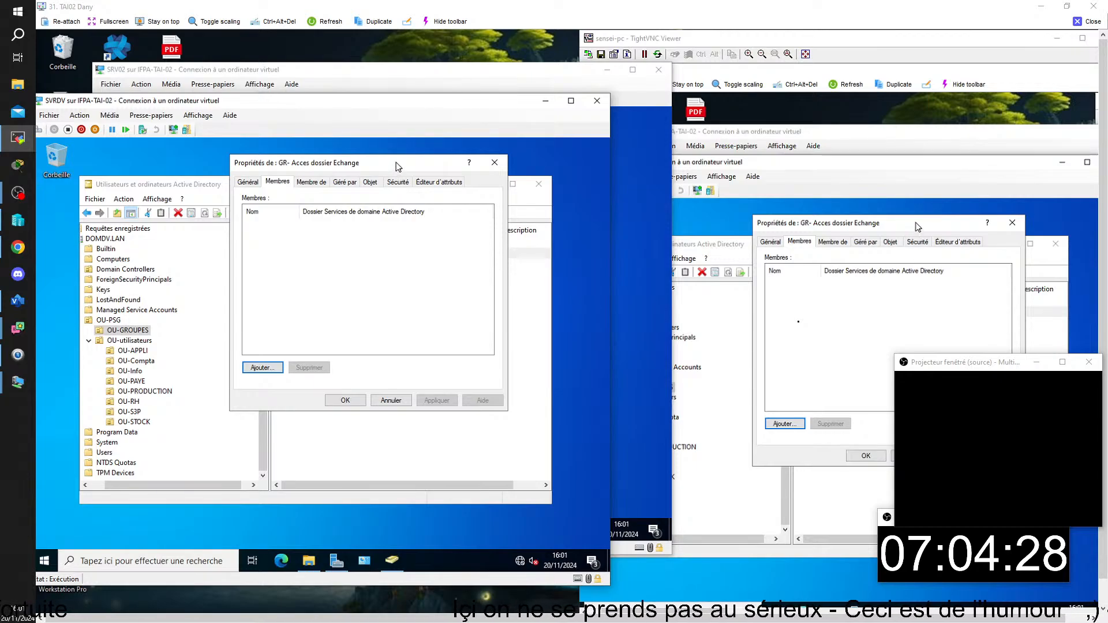
pyautogui.moveTo(399, 167); pyautogui.dragTo(492, 225)
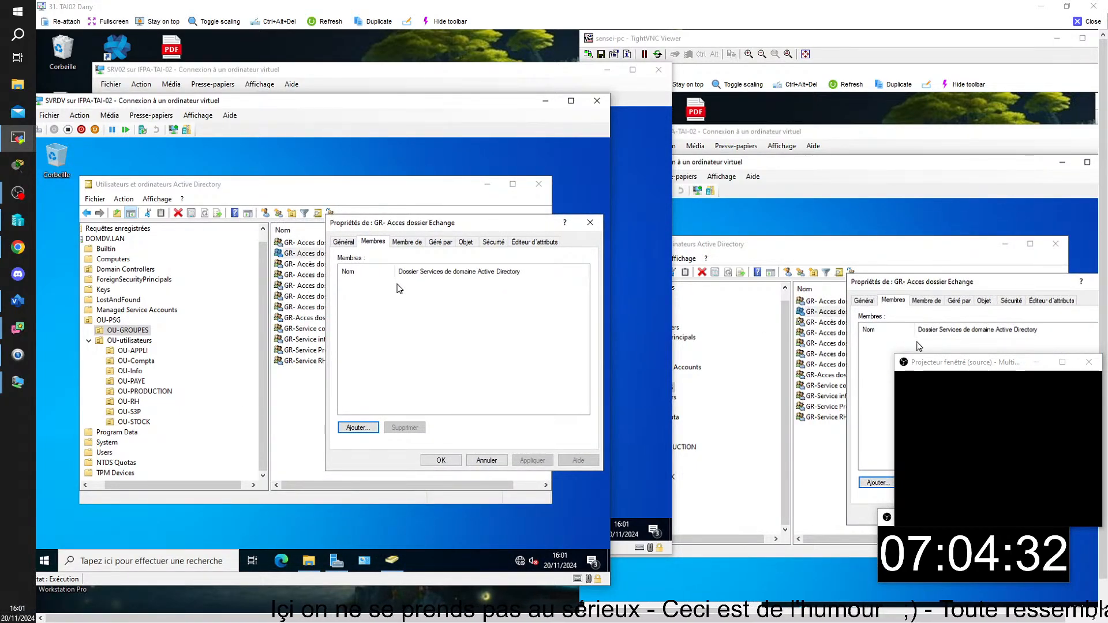
pyautogui.click(487, 460)
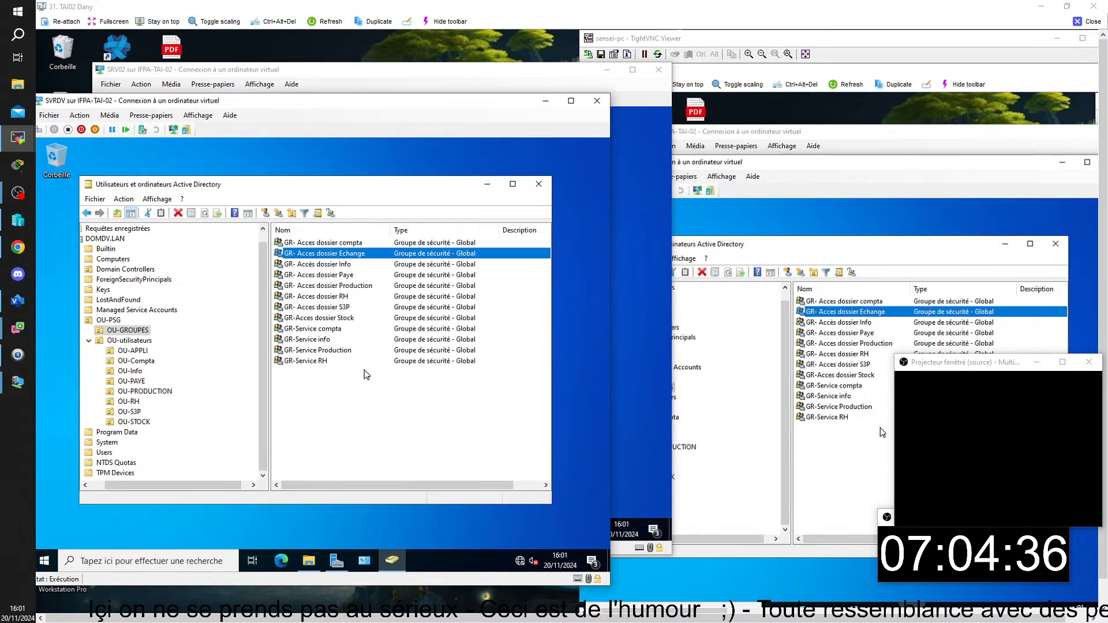
# Select the GR-Service compta, info, Production and RH groups in OU-GROUPES and examine their common properties, closing them without changes.
pyautogui.click(298, 362)
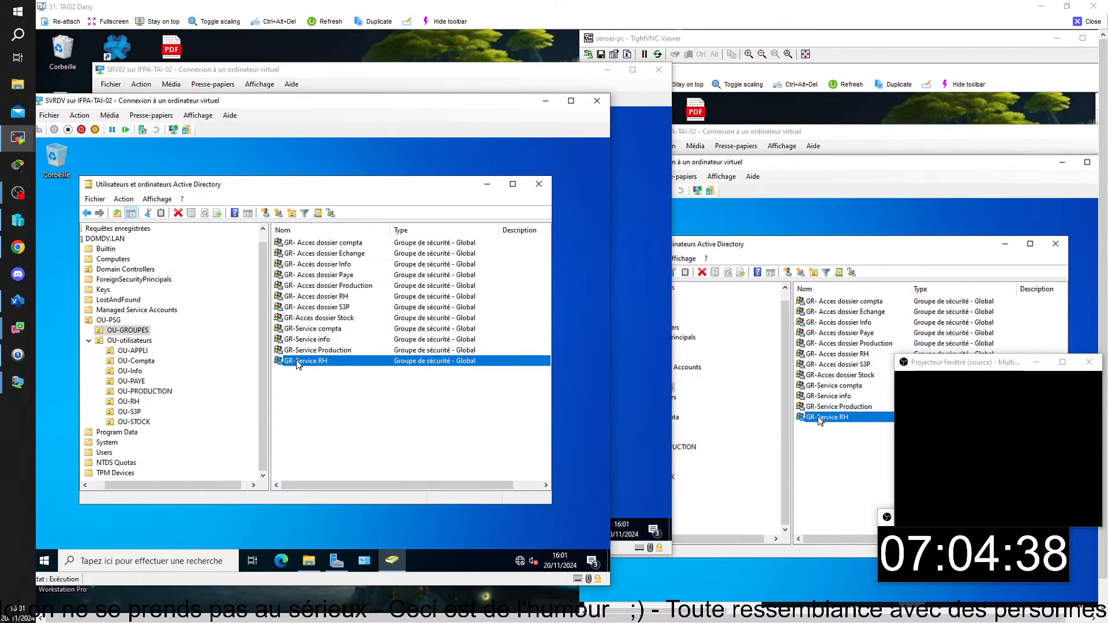
pyautogui.keyDown('ctrl'); pyautogui.click(304, 350); pyautogui.keyUp('ctrl')
pyautogui.keyDown('ctrl'); pyautogui.click(306, 341); pyautogui.keyUp('ctrl')
pyautogui.keyDown('ctrl'); pyautogui.click(307, 330); pyautogui.keyUp('ctrl')
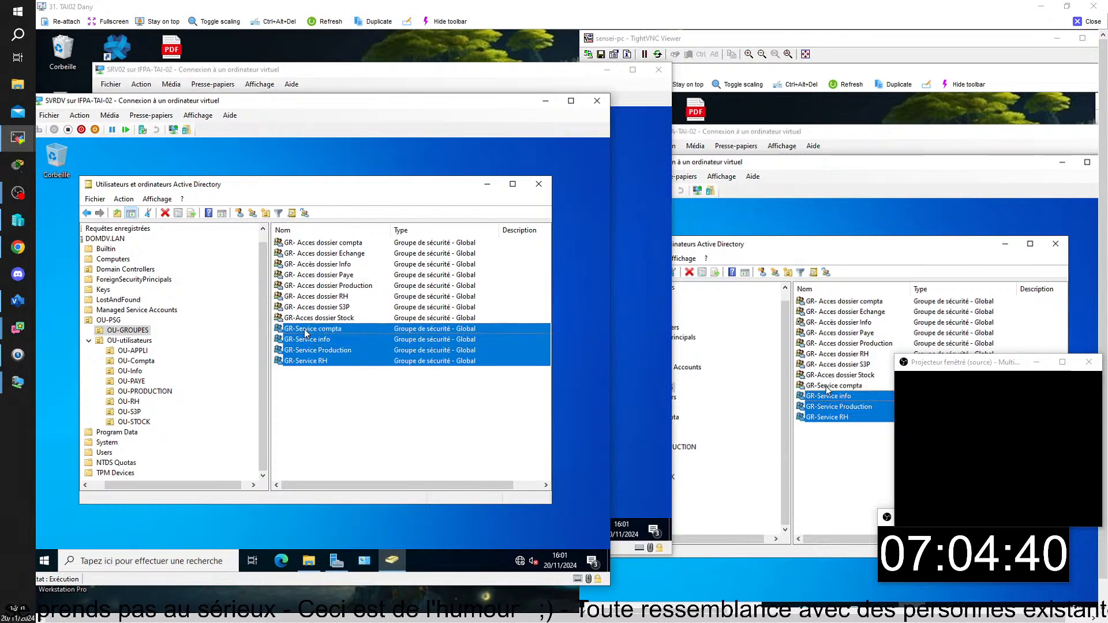
pyautogui.rightClick(307, 333)
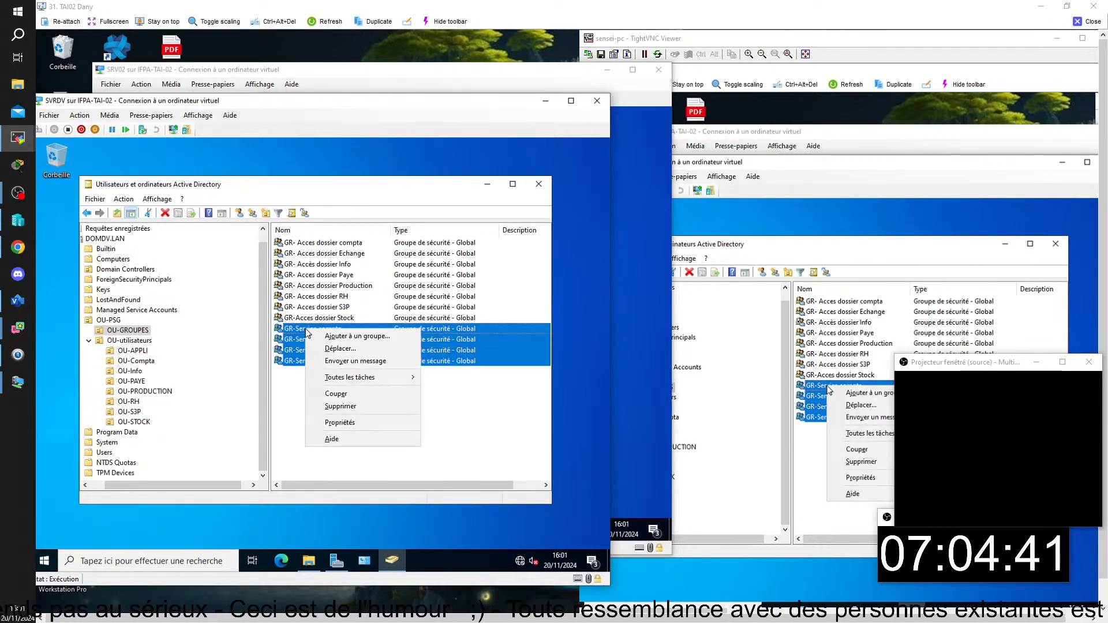
pyautogui.click(329, 423)
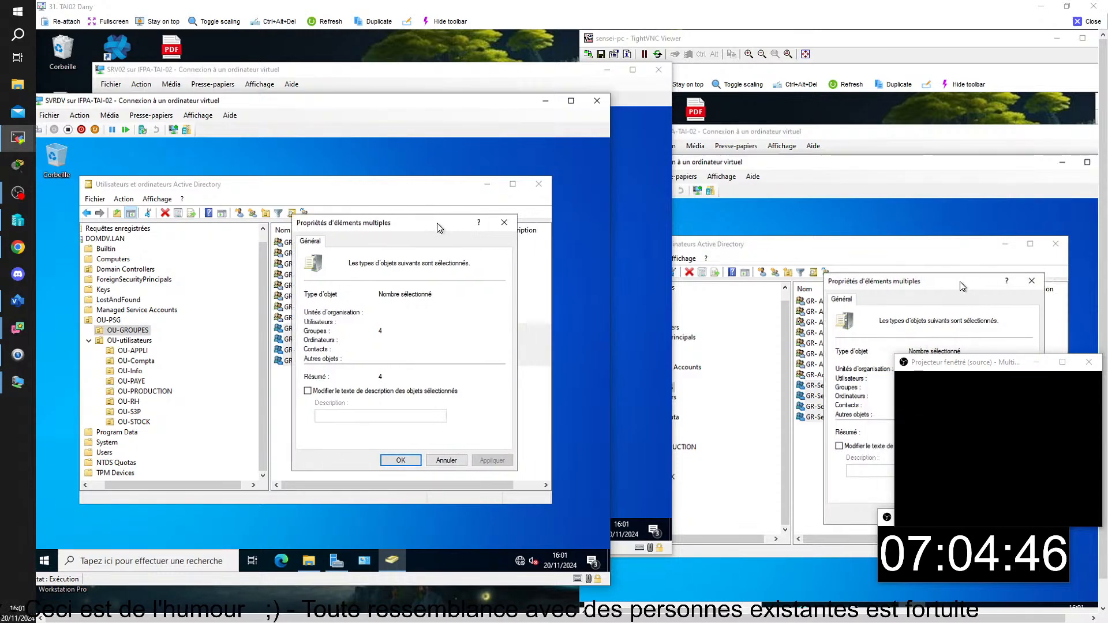
pyautogui.click(538, 222)
# Add the four selected service groups to the GR- Acces dossier Echange group, matching it from the partial name "GR- a".
pyautogui.rightClick(312, 364)
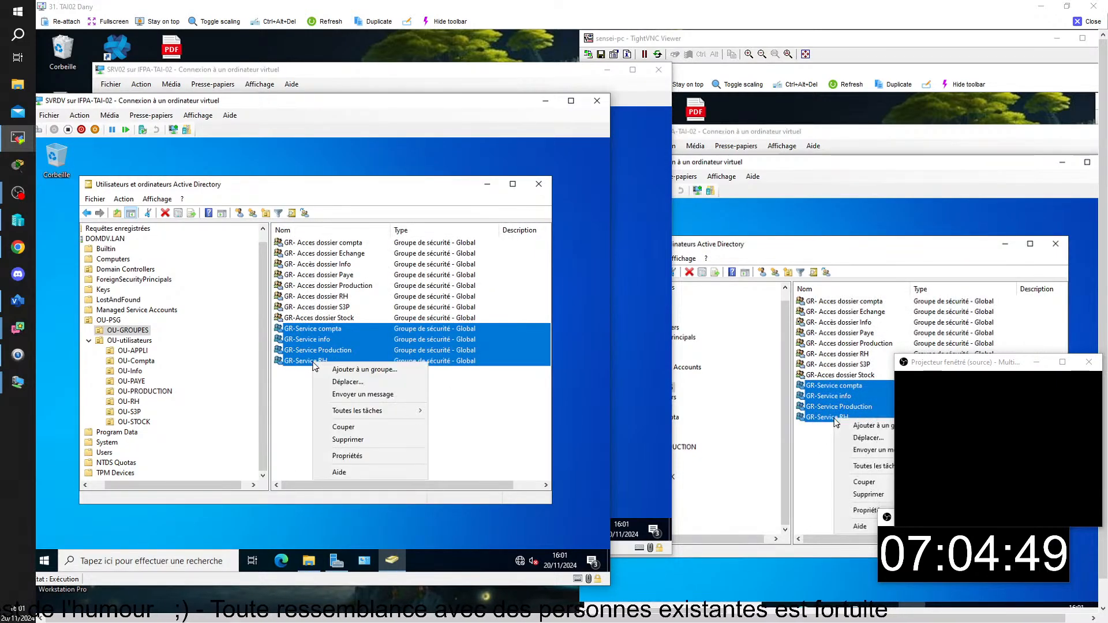
pyautogui.click(355, 370)
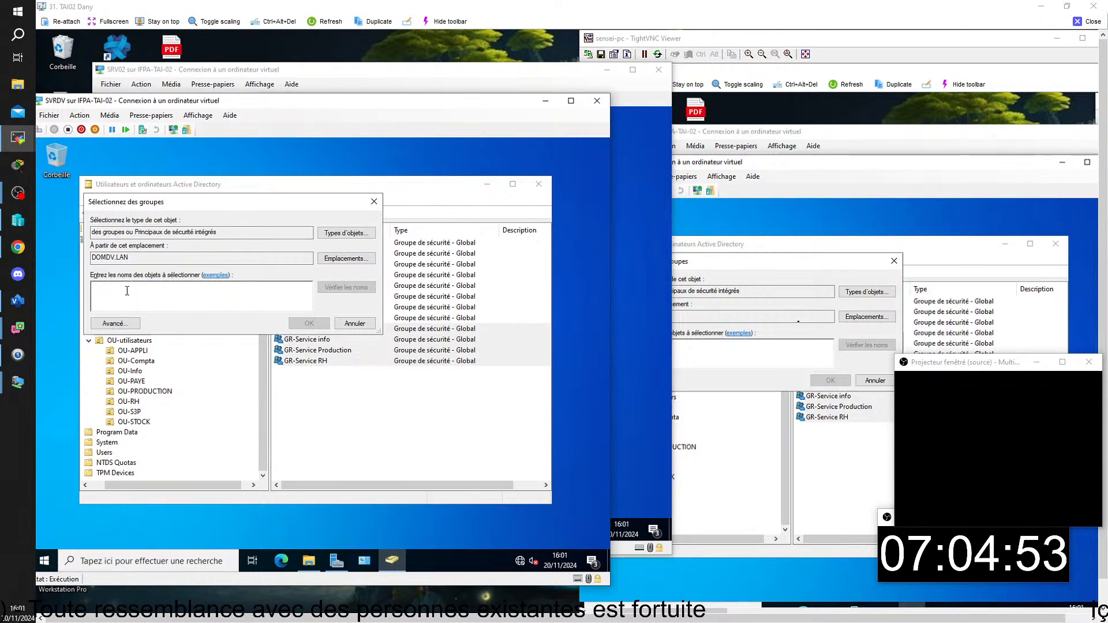
pyautogui.write('GR- a')
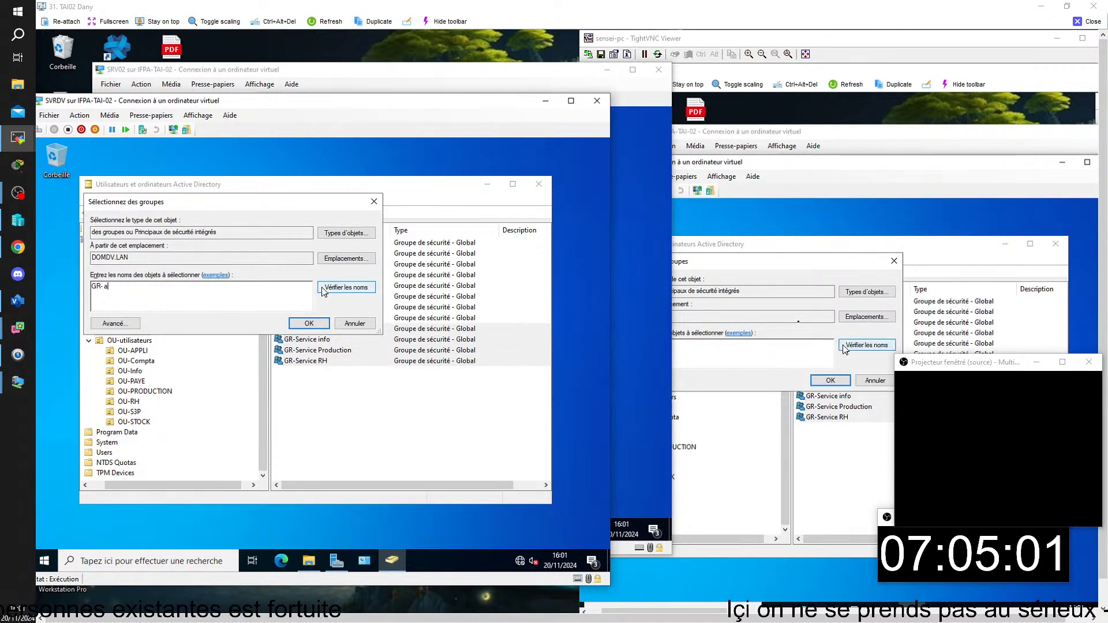
pyautogui.click(346, 287)
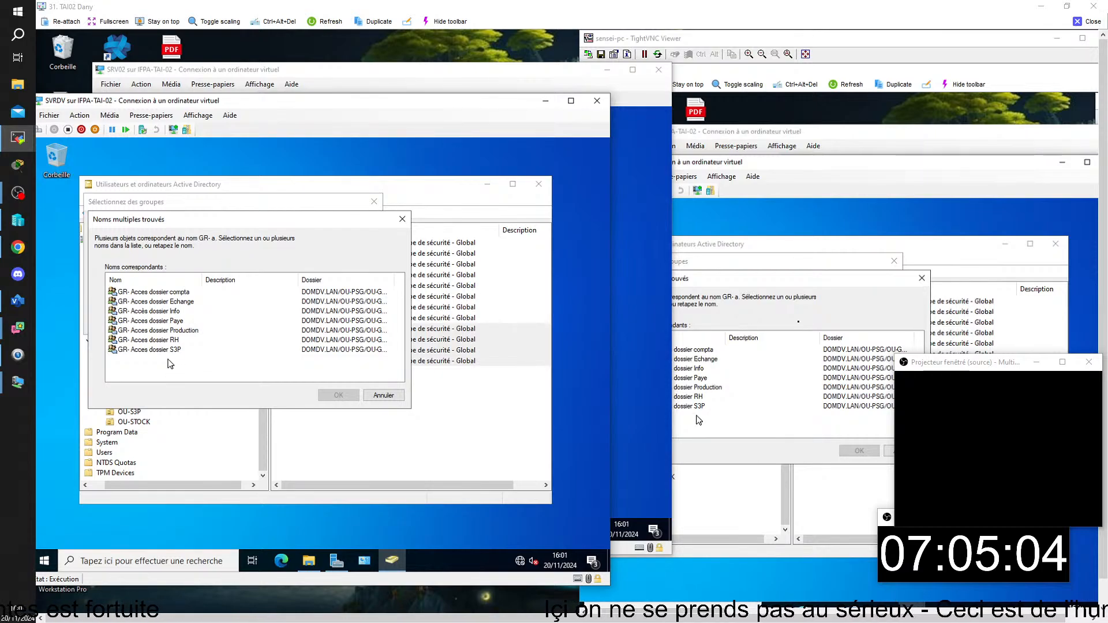
pyautogui.click(150, 303)
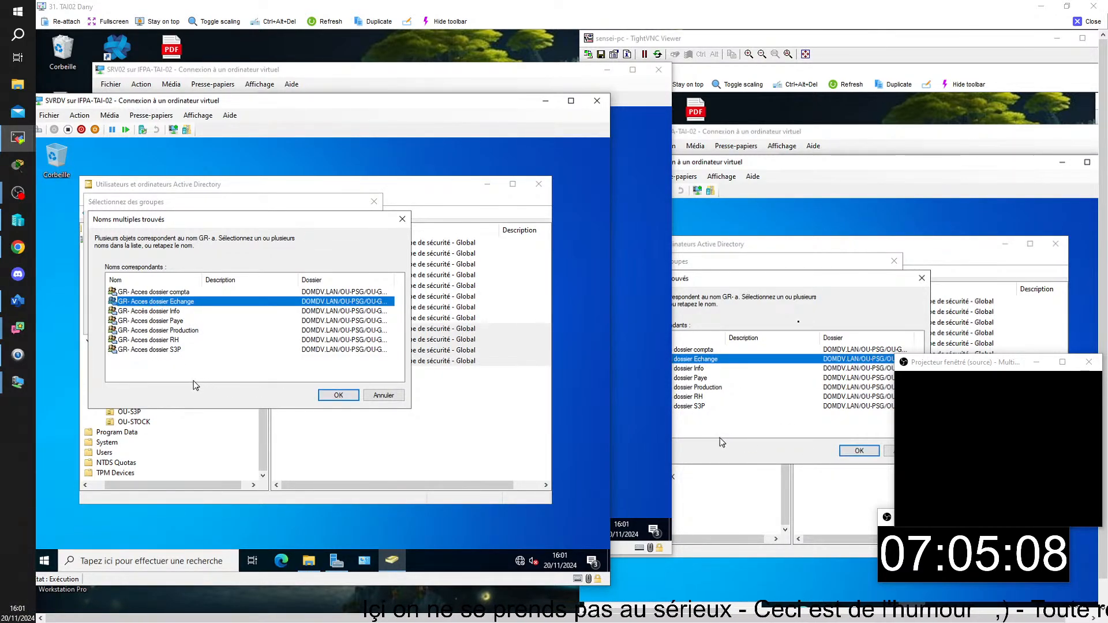
pyautogui.click(337, 396)
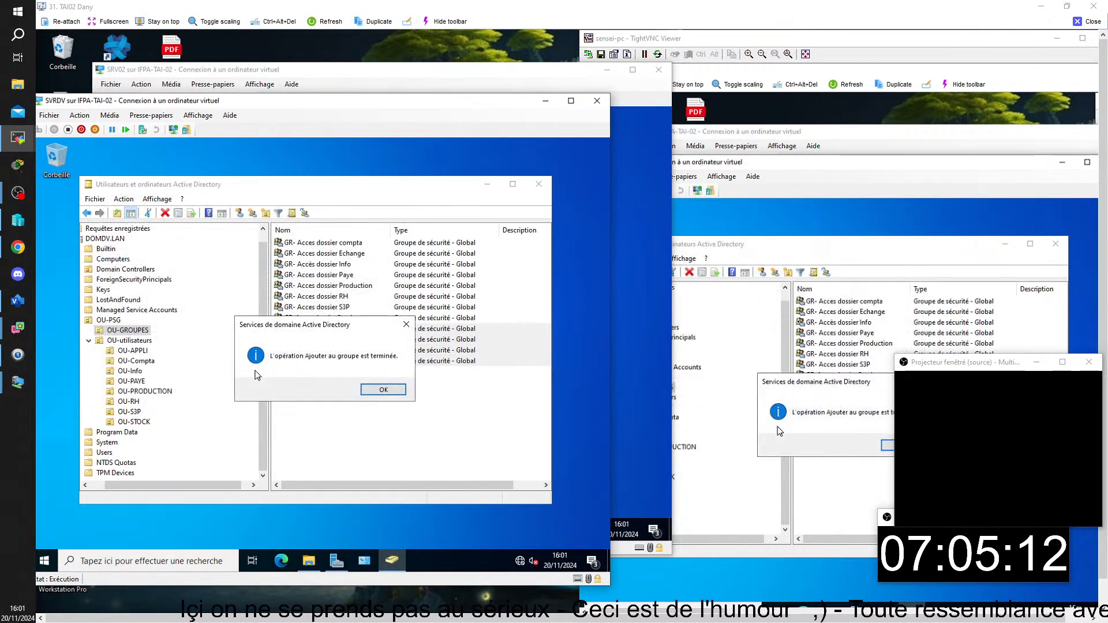
pyautogui.click(383, 391)
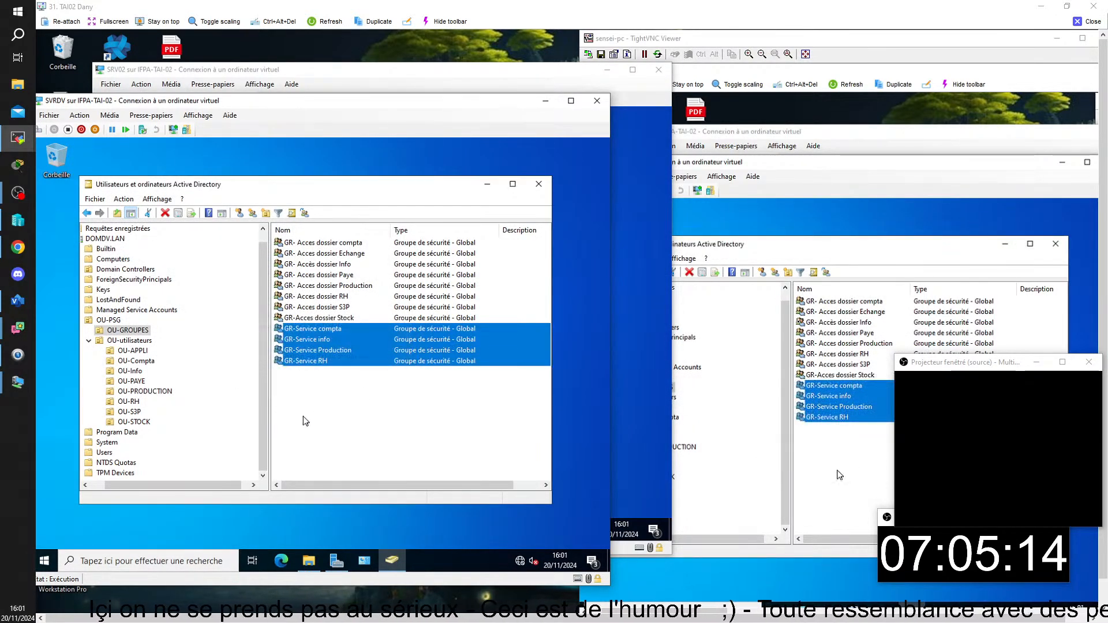
pyautogui.click(330, 430)
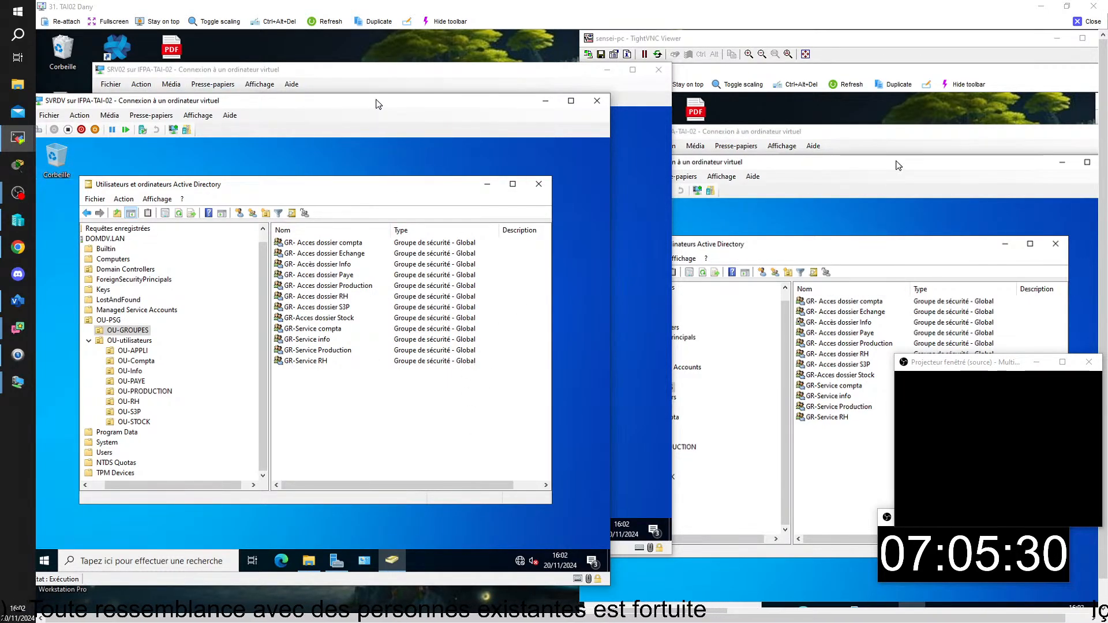
# Minimise the SVRDV and SRV02 consoles, and bring up the clidv01 client with its file explorer window closed and its desktop fully in view.
pyautogui.moveTo(377, 104); pyautogui.dragTo(378, 153)
pyautogui.click(545, 150)
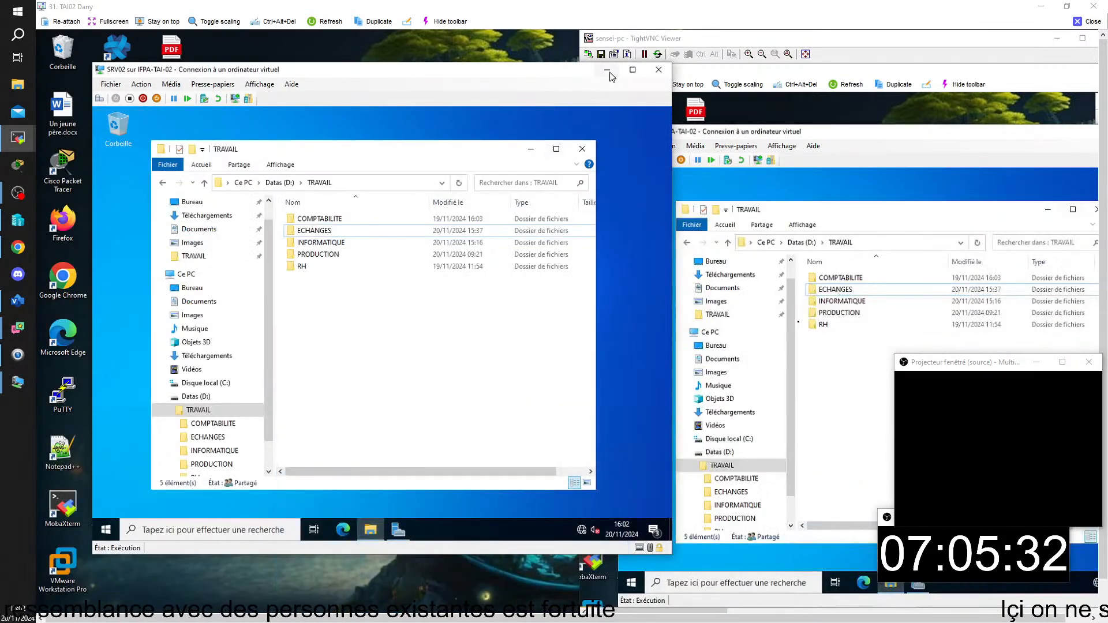
pyautogui.click(607, 70)
pyautogui.moveTo(508, 617)
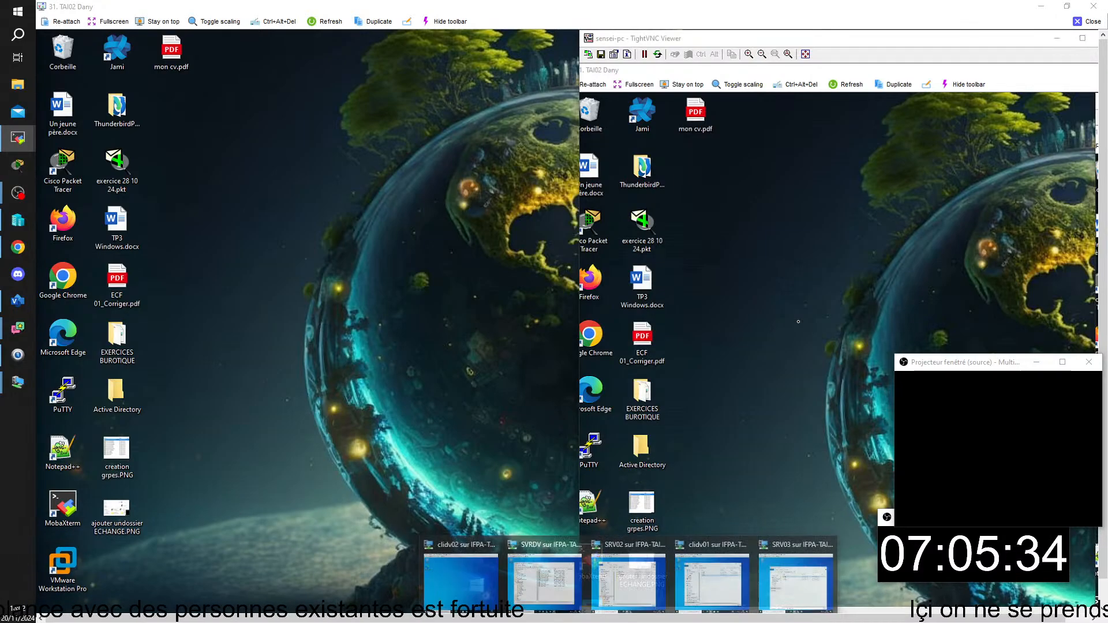
pyautogui.click(745, 595)
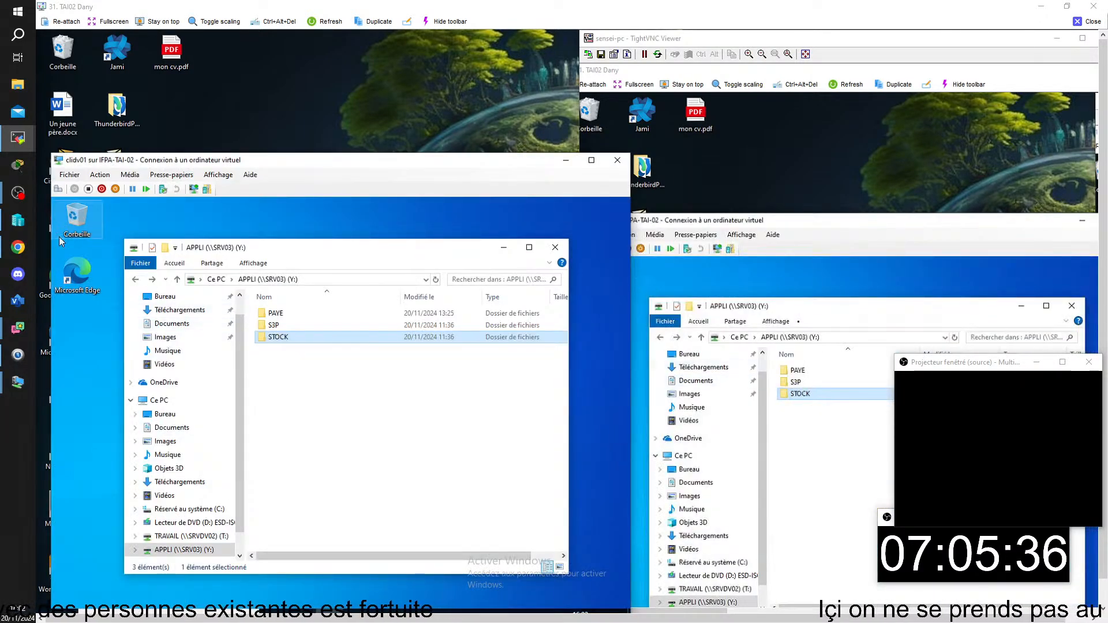
pyautogui.click(555, 247)
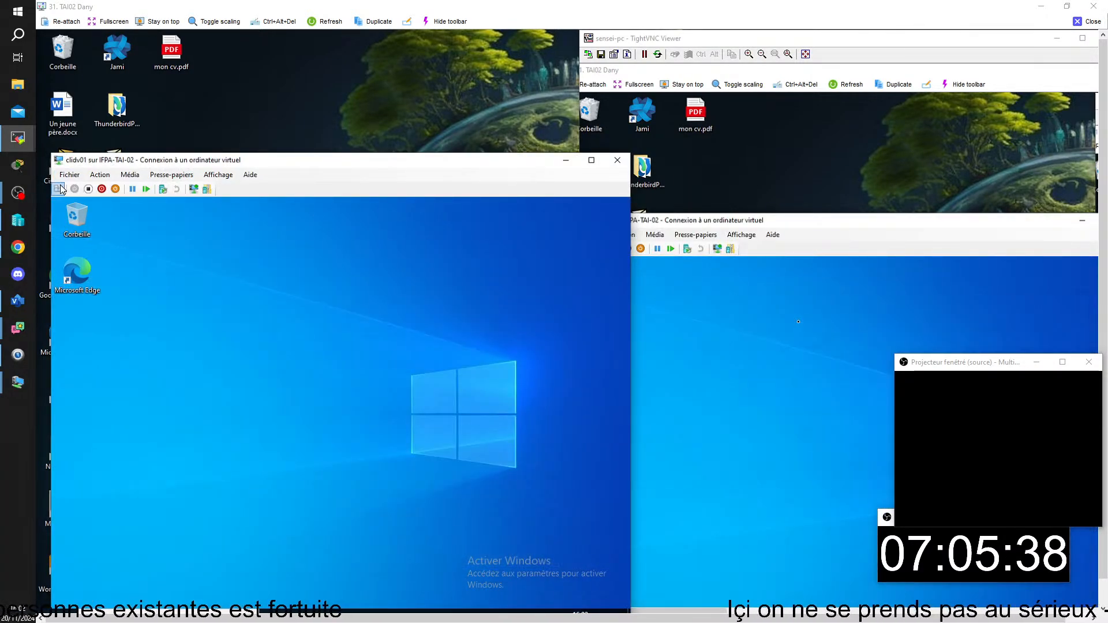
pyautogui.click(59, 190)
pyautogui.click(326, 468)
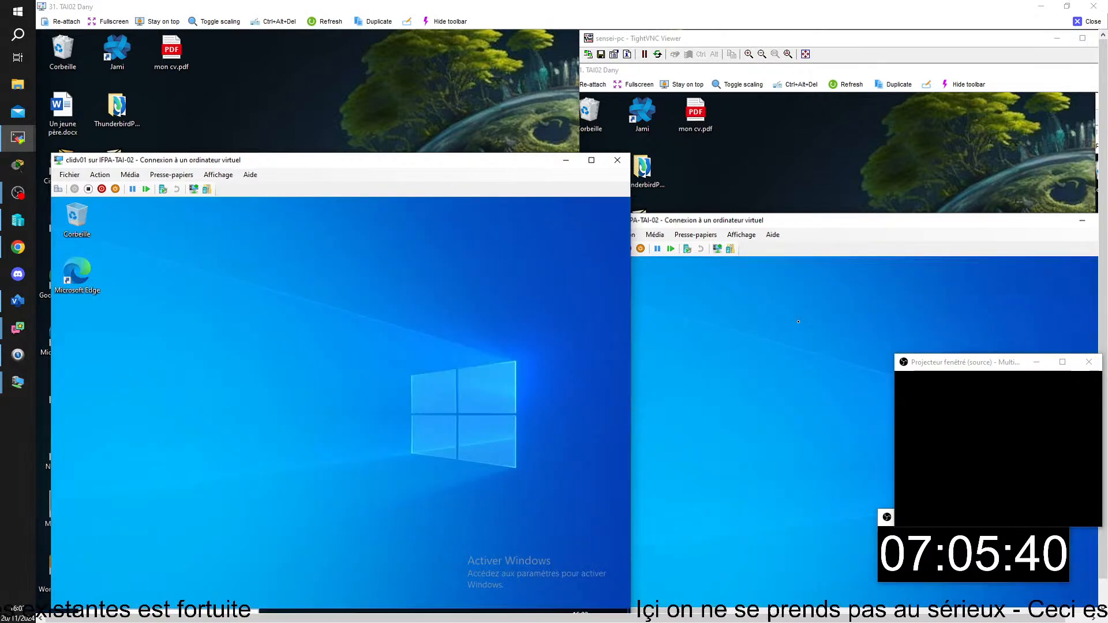
pyautogui.moveTo(306, 166); pyautogui.dragTo(300, 106)
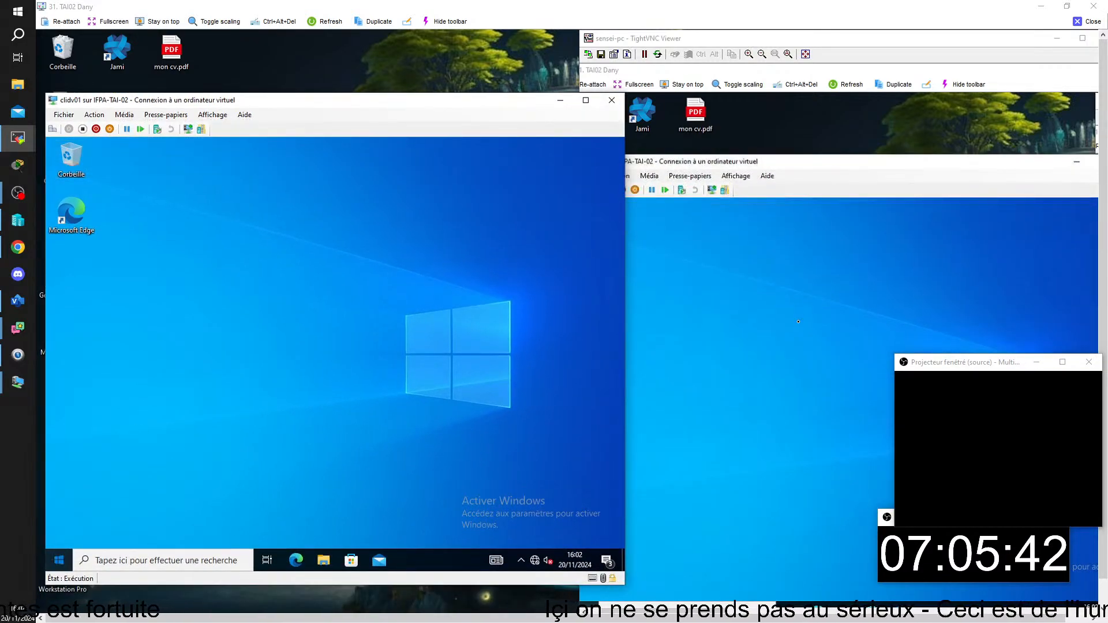
# Sign out of the clidv01 session and sign back in as the same user with the account password.
pyautogui.click(58, 561)
pyautogui.click(64, 424)
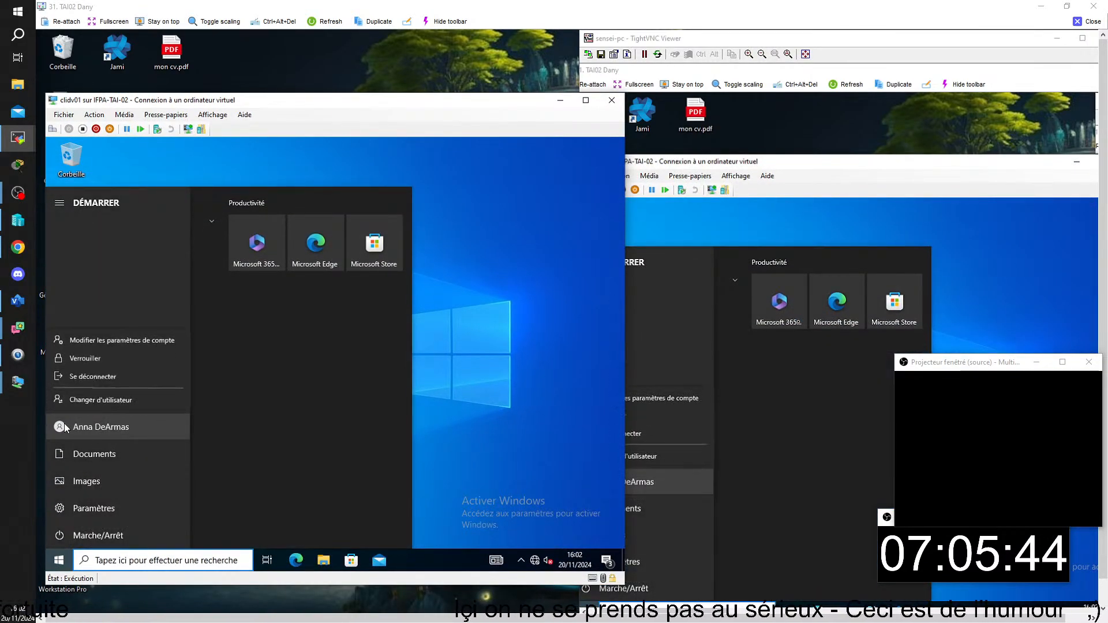
pyautogui.click(75, 376)
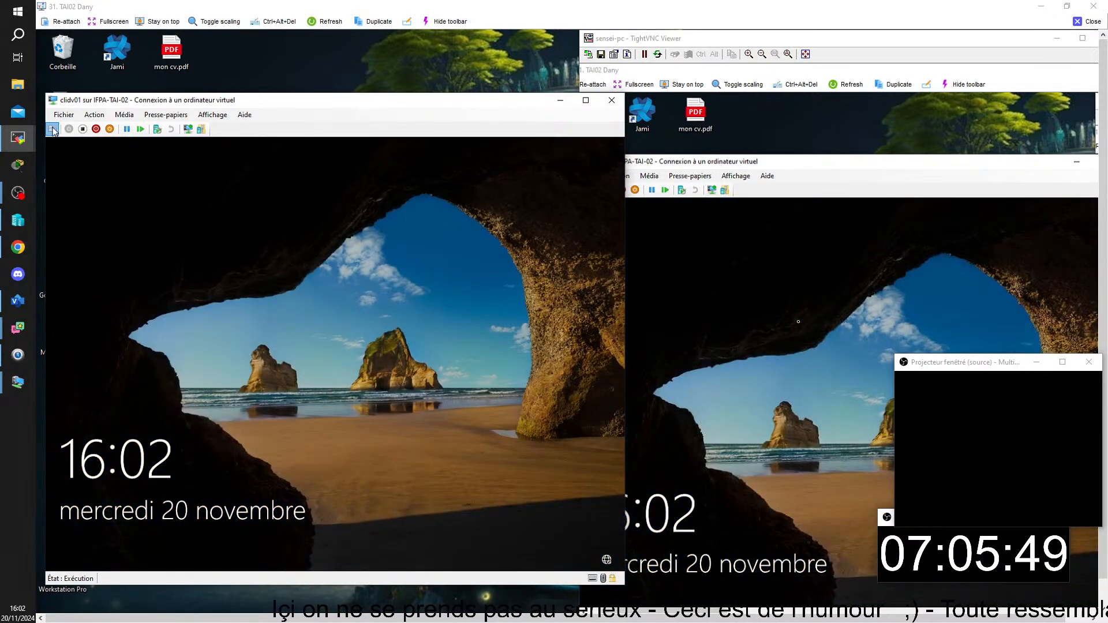
pyautogui.click(129, 412)
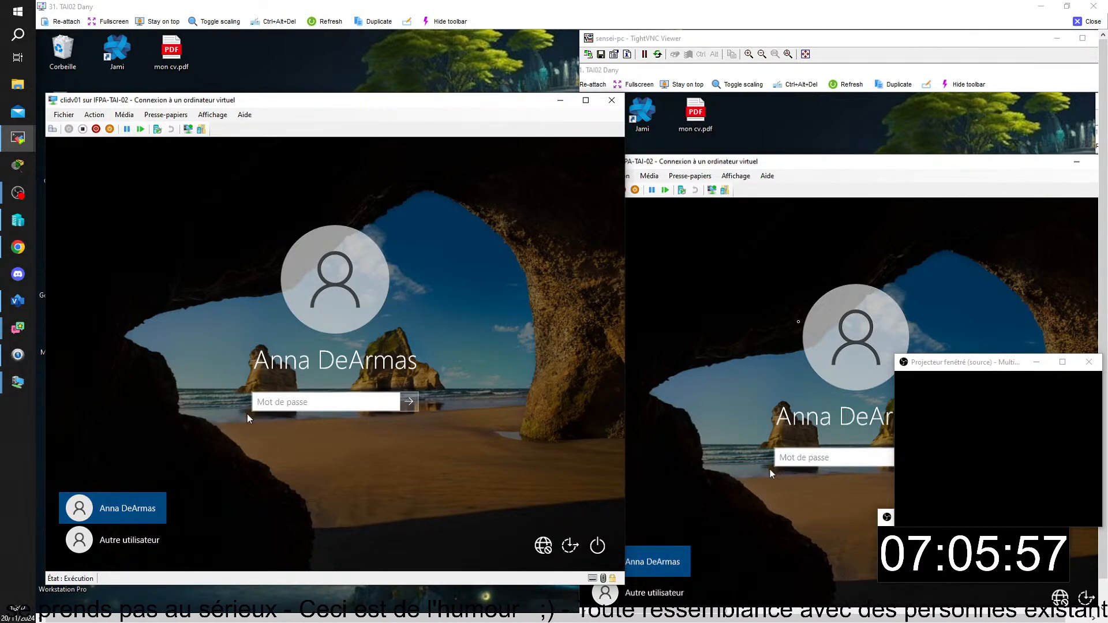
pyautogui.write('***')
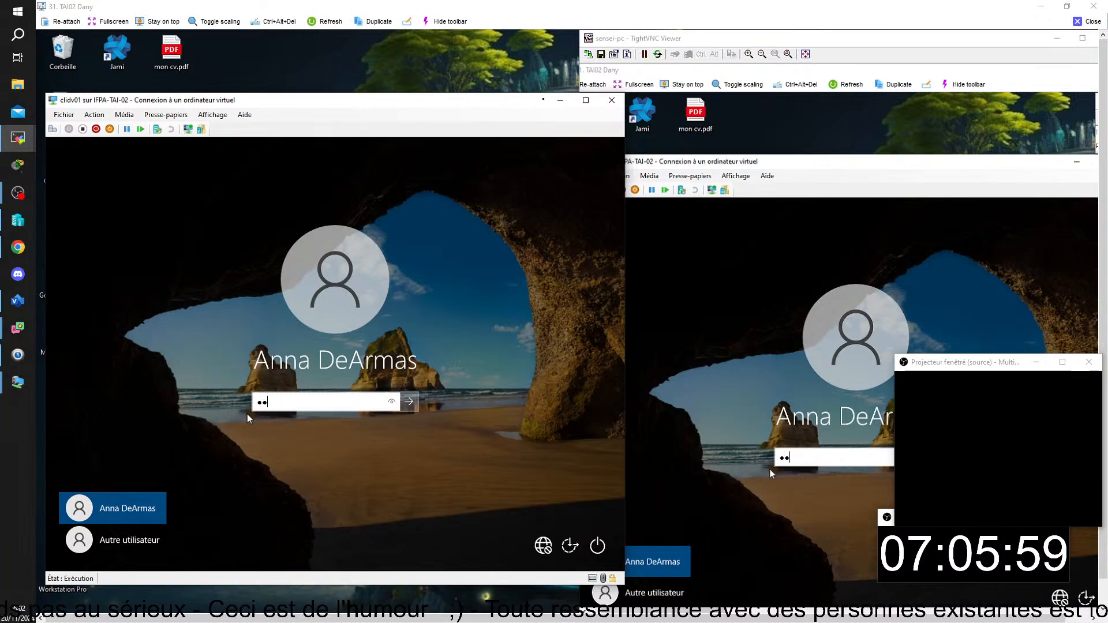
pyautogui.write('****')
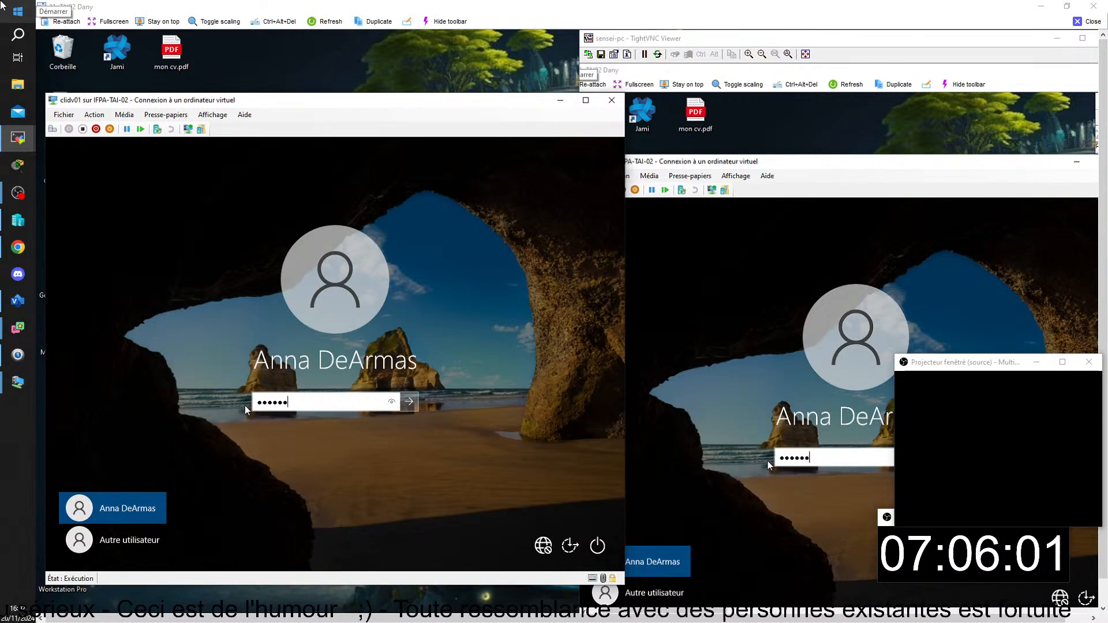
pyautogui.press('Return')
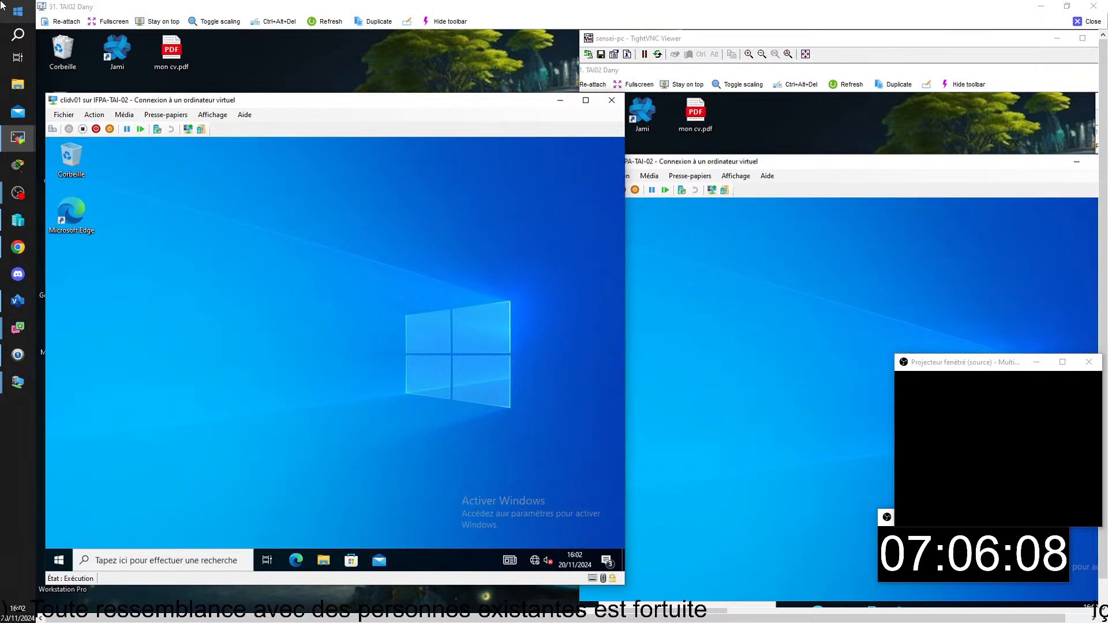
# Open the ECHANGES folder on the TRAVAIL (T:) network drive from Ce PC.
pyautogui.click(323, 560)
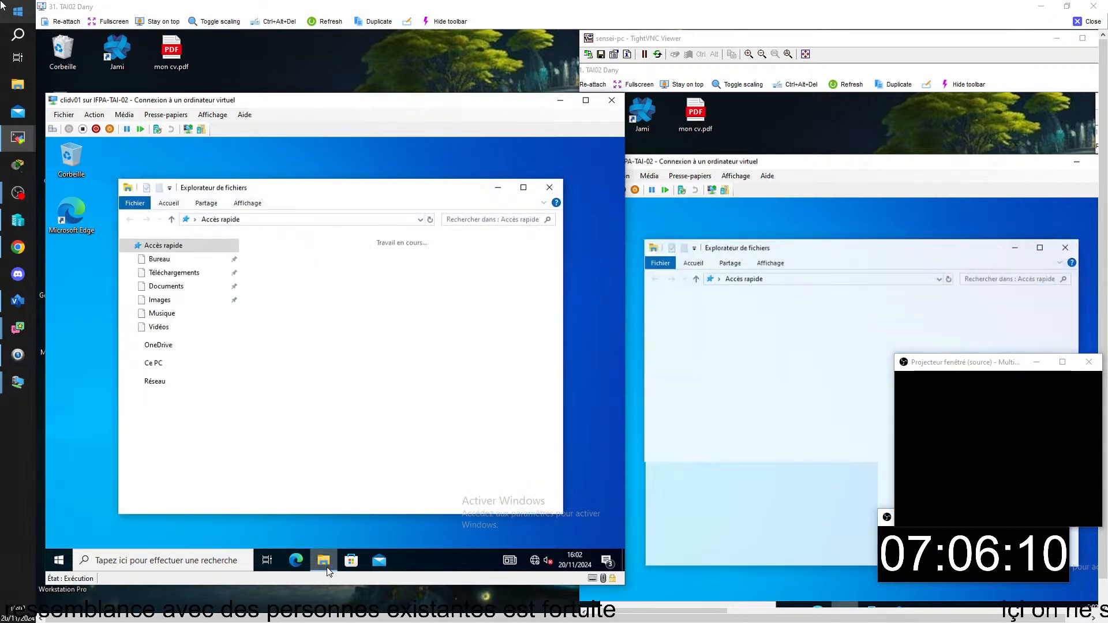
pyautogui.click(153, 363)
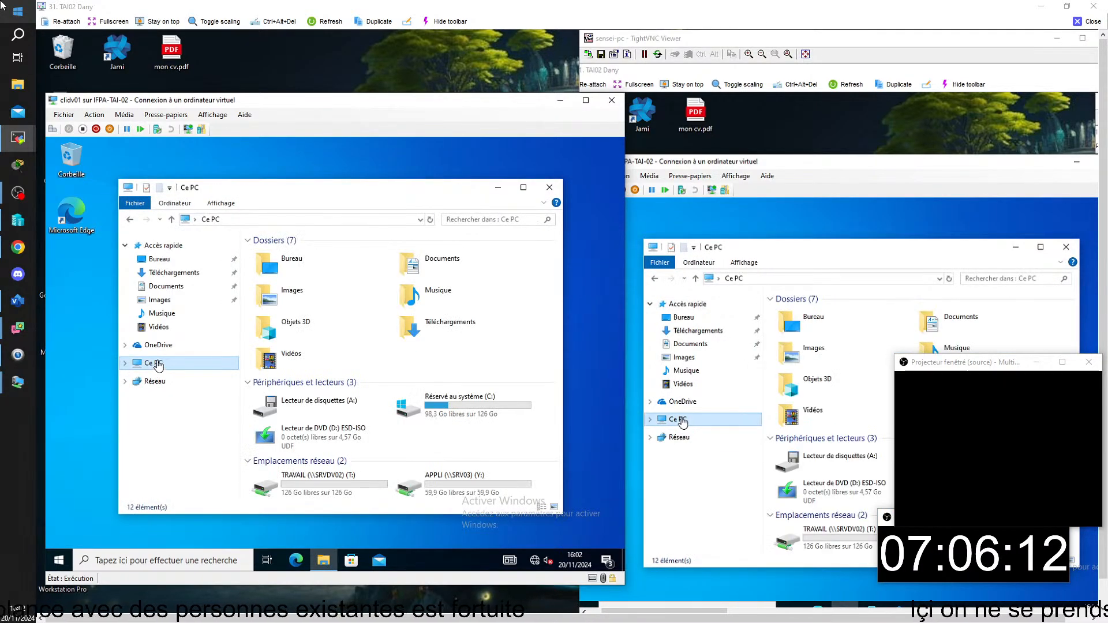
pyautogui.click(306, 489)
pyautogui.doubleClick(306, 489)
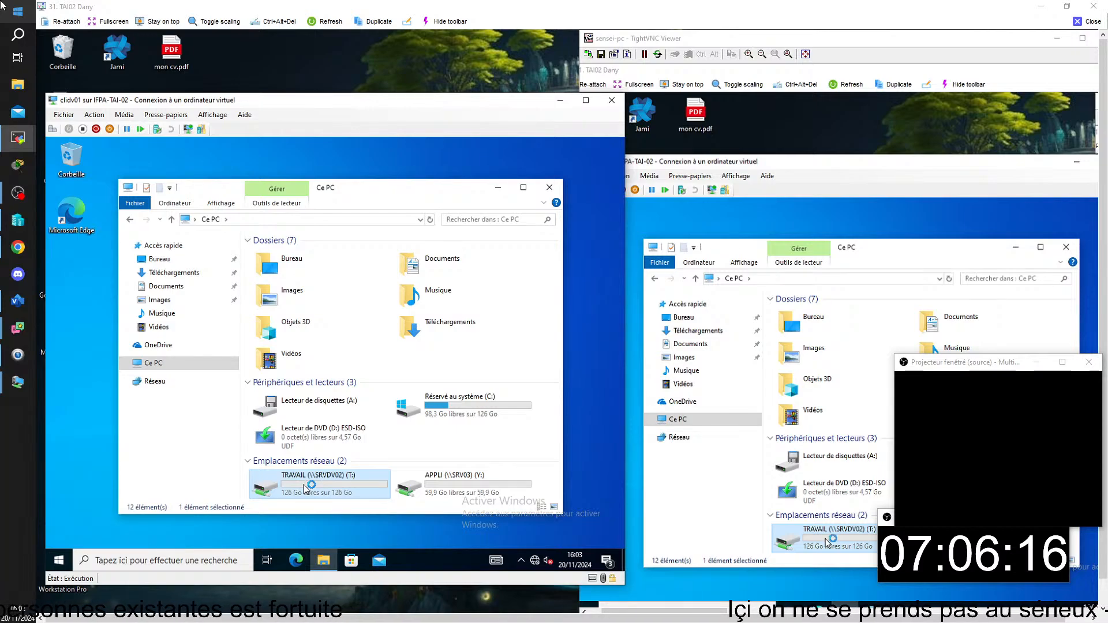
pyautogui.doubleClick(279, 265)
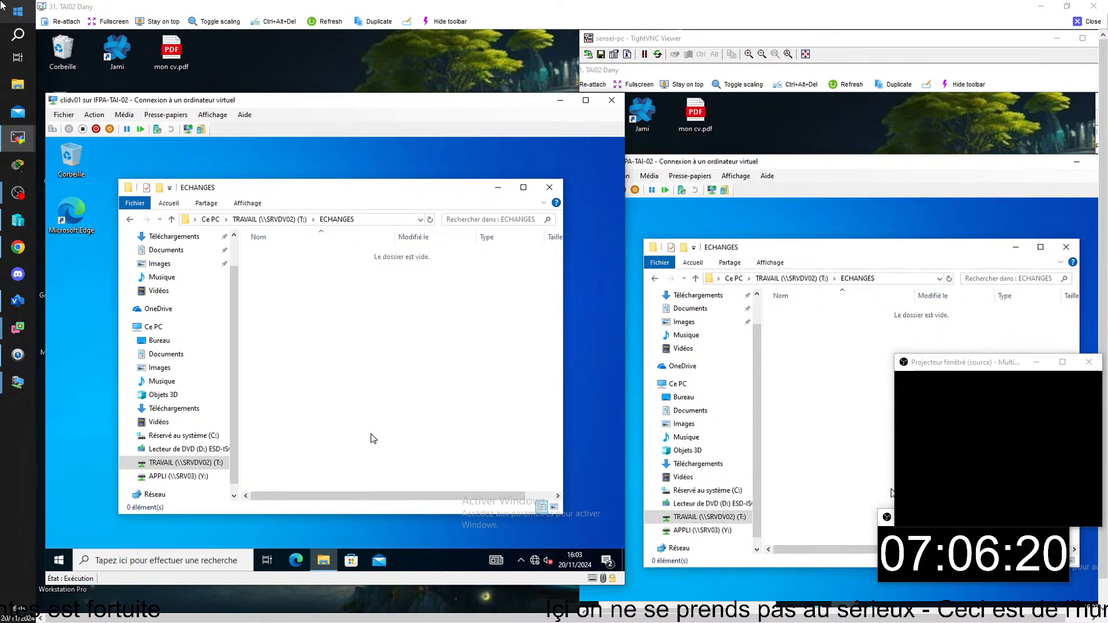
# Create a new folder with the default name inside ECHANGES and open it to test write access.
pyautogui.rightClick(312, 402)
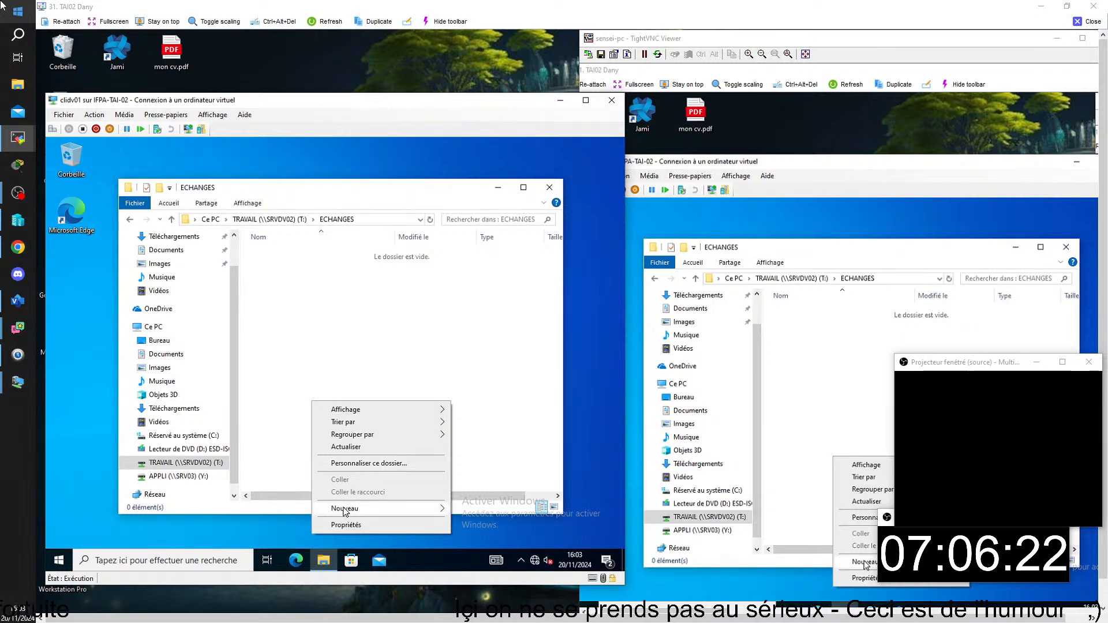
pyautogui.moveTo(345, 511)
pyautogui.click(465, 440)
pyautogui.click(316, 296)
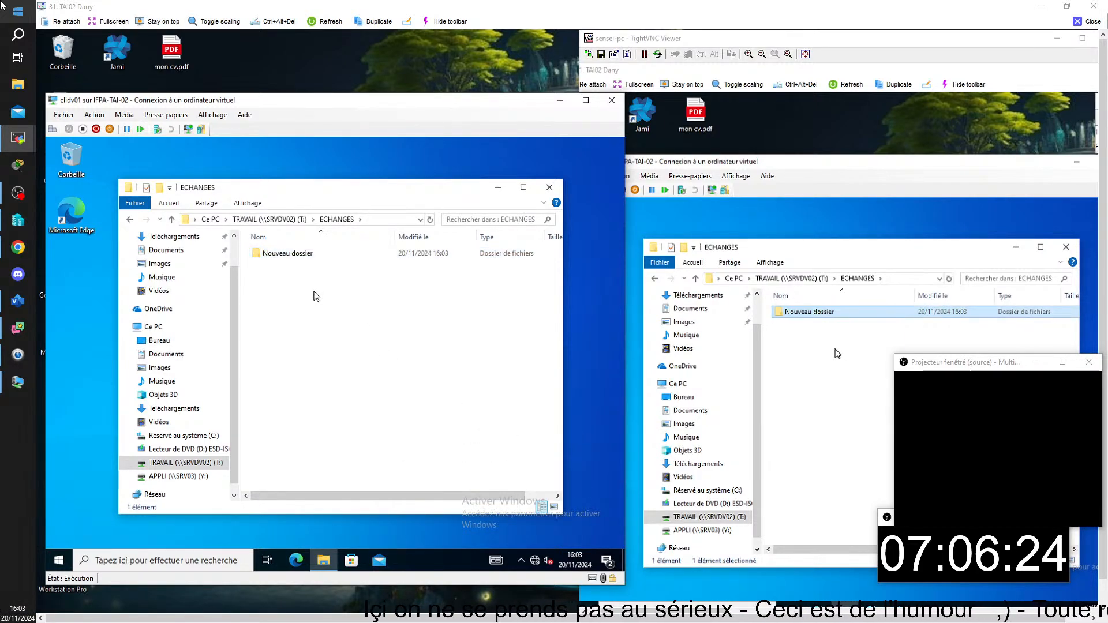
pyautogui.doubleClick(289, 254)
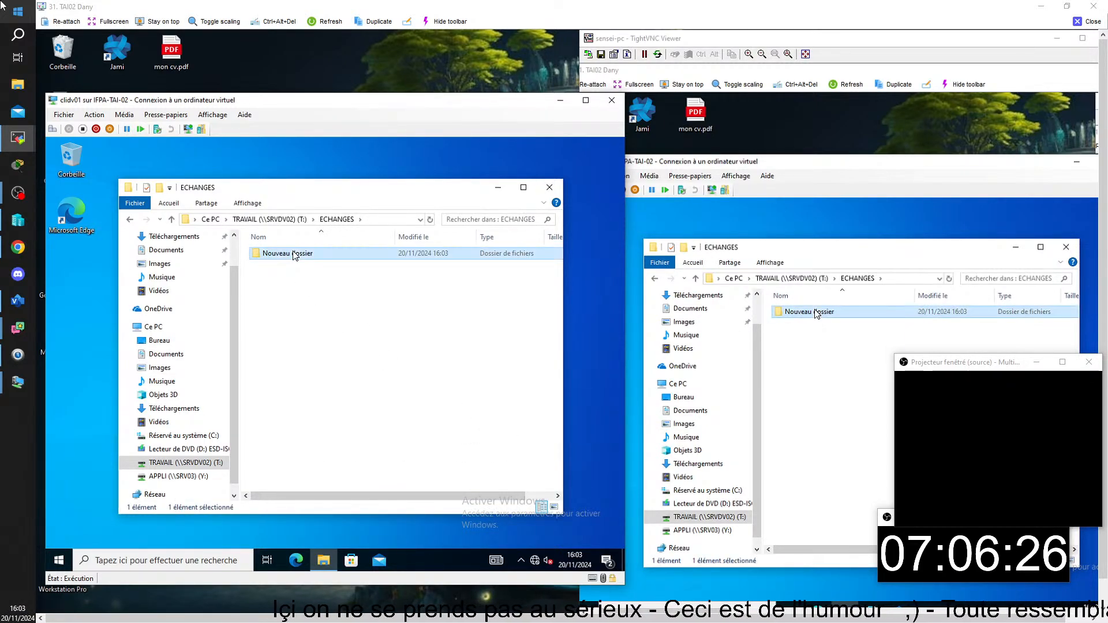
# Return to the top level of the TRAVAIL (T:) drive, close the remote view and switch to the Visio diagram.
pyautogui.click(130, 219)
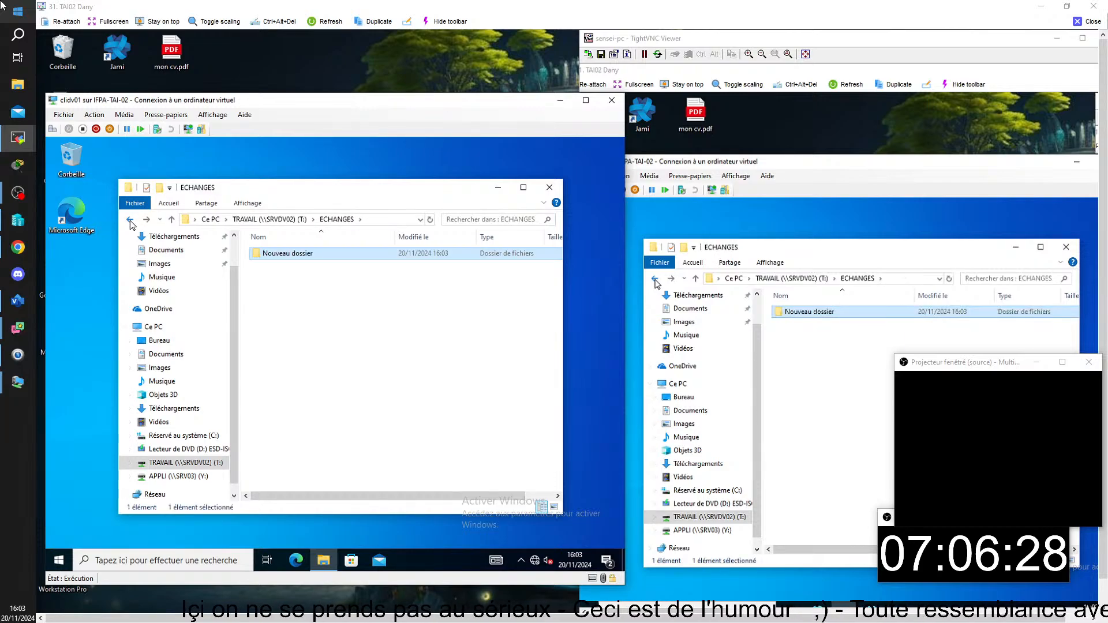
pyautogui.click(131, 219)
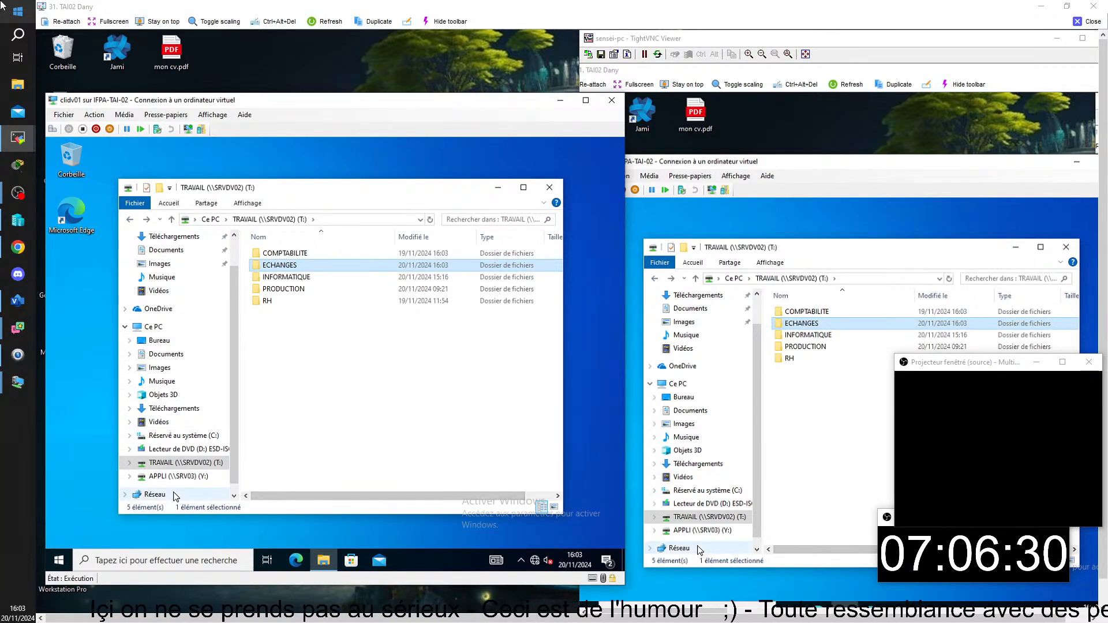
pyautogui.click(399, 370)
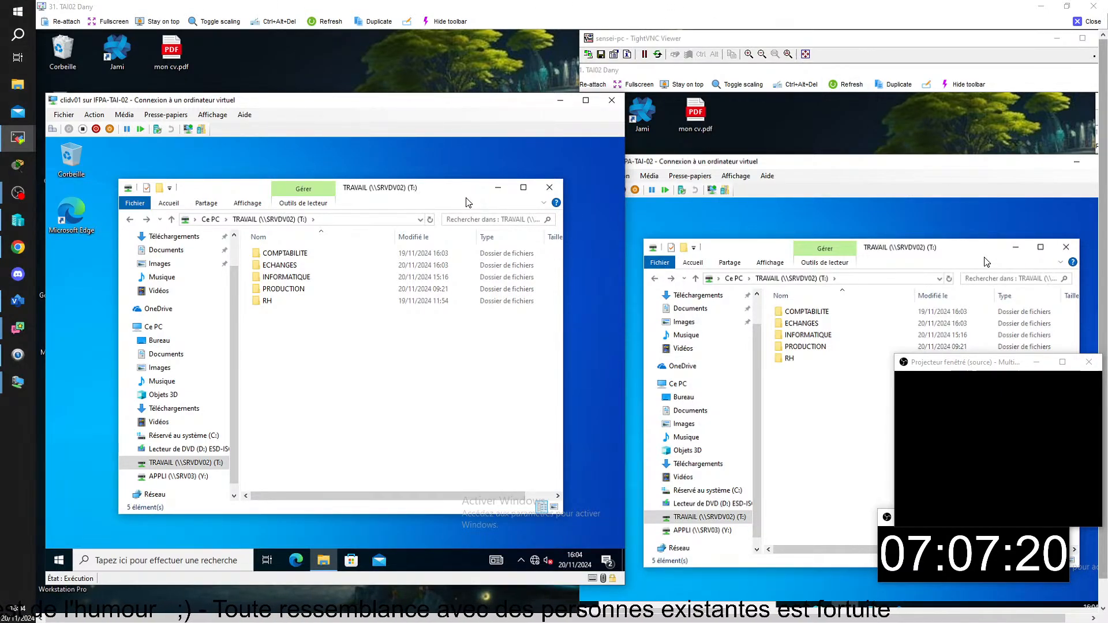
pyautogui.click(1088, 22)
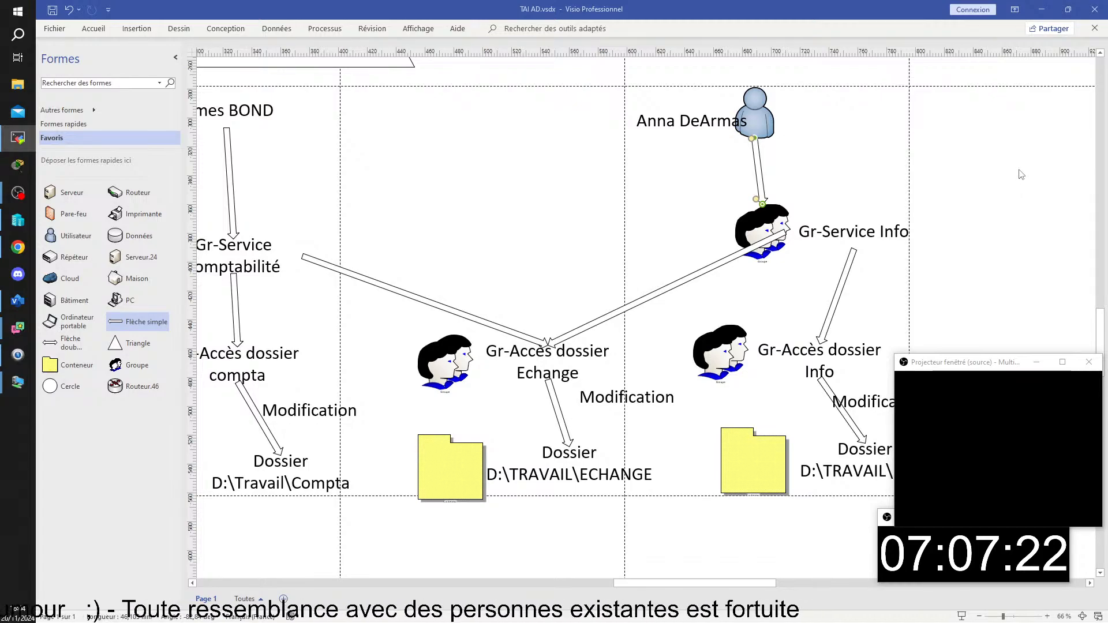
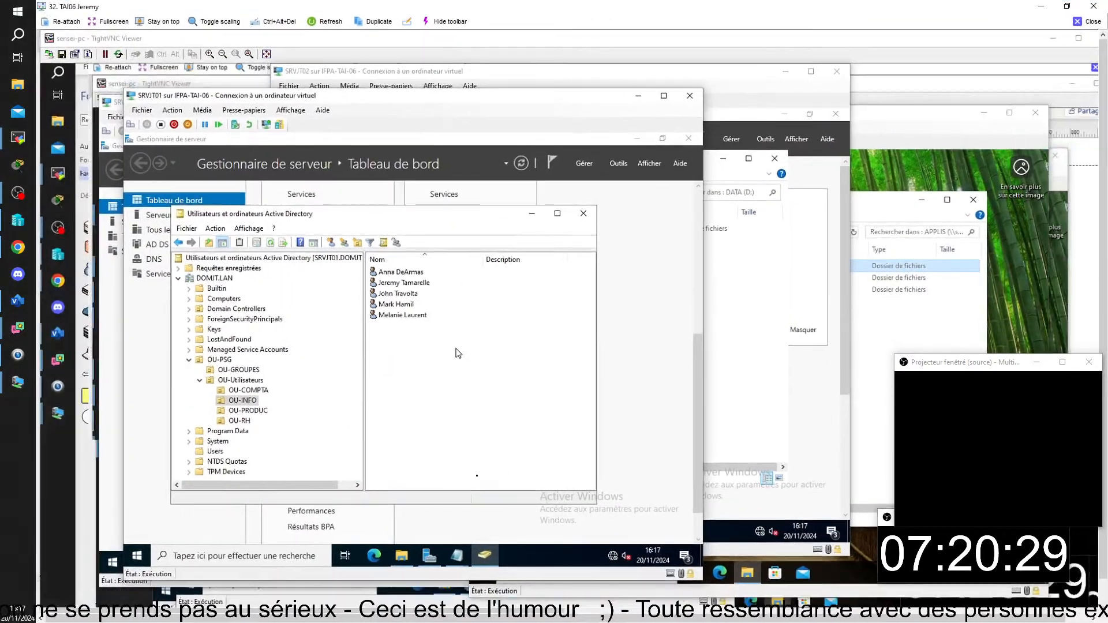
# Review the members of the Gr-Accès-Modif group in OU-GROUPES and leave its properties without changes.
pyautogui.click(238, 369)
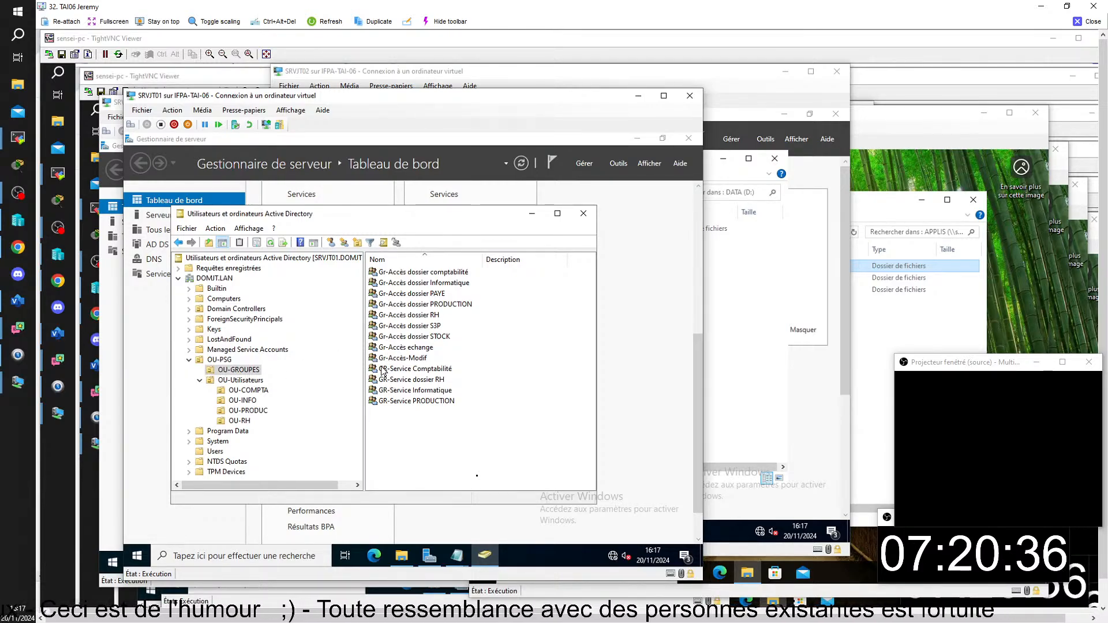
pyautogui.click(415, 360)
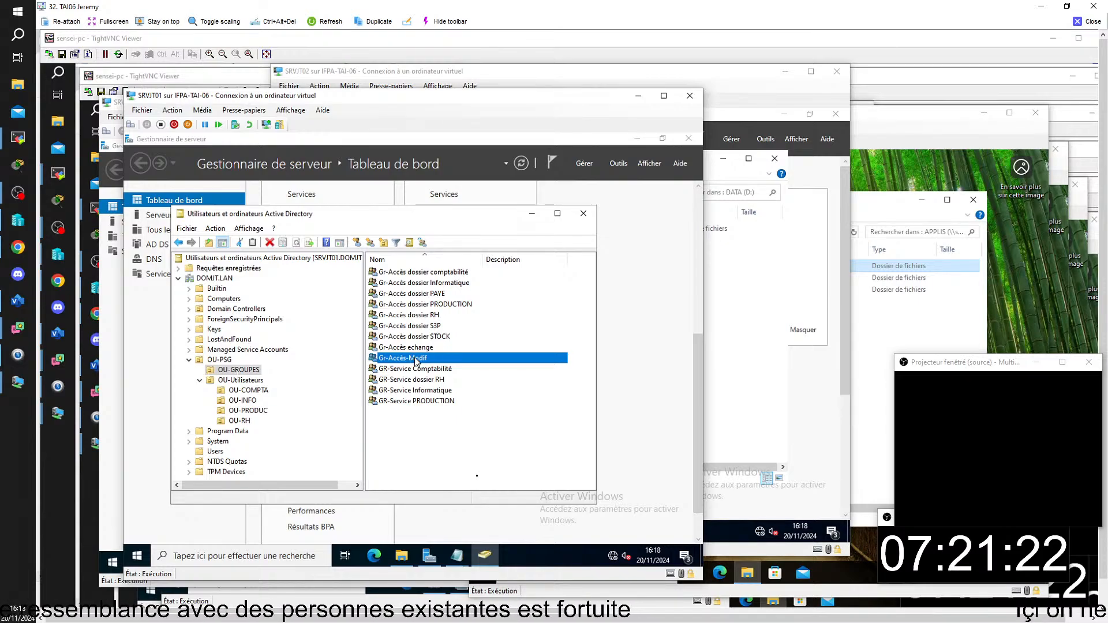
pyautogui.doubleClick(416, 359)
pyautogui.click(293, 256)
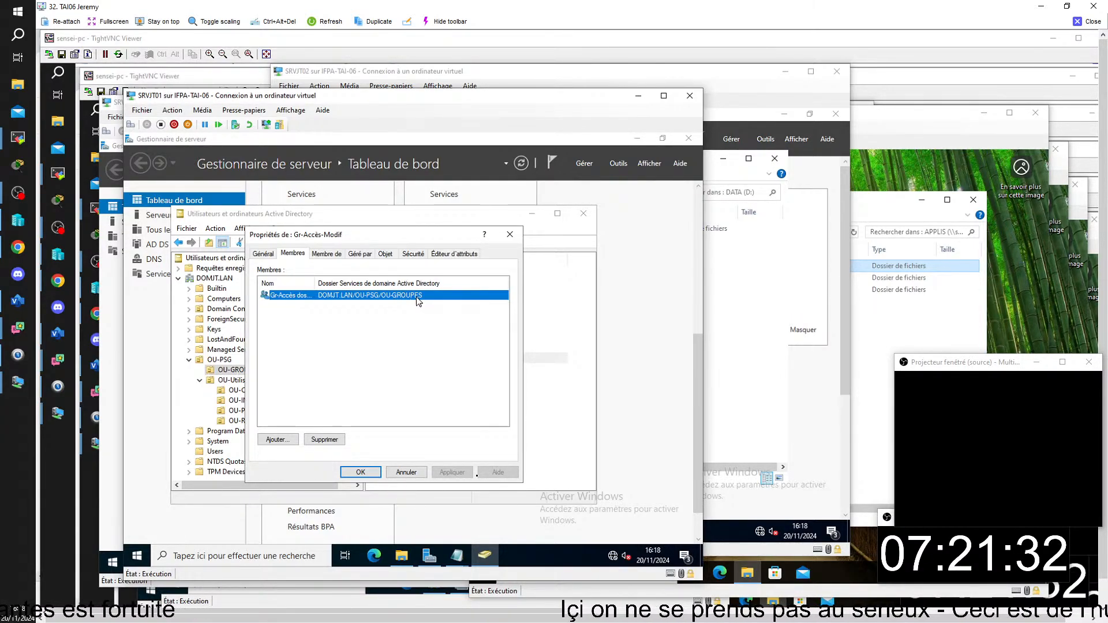
pyautogui.doubleClick(317, 283)
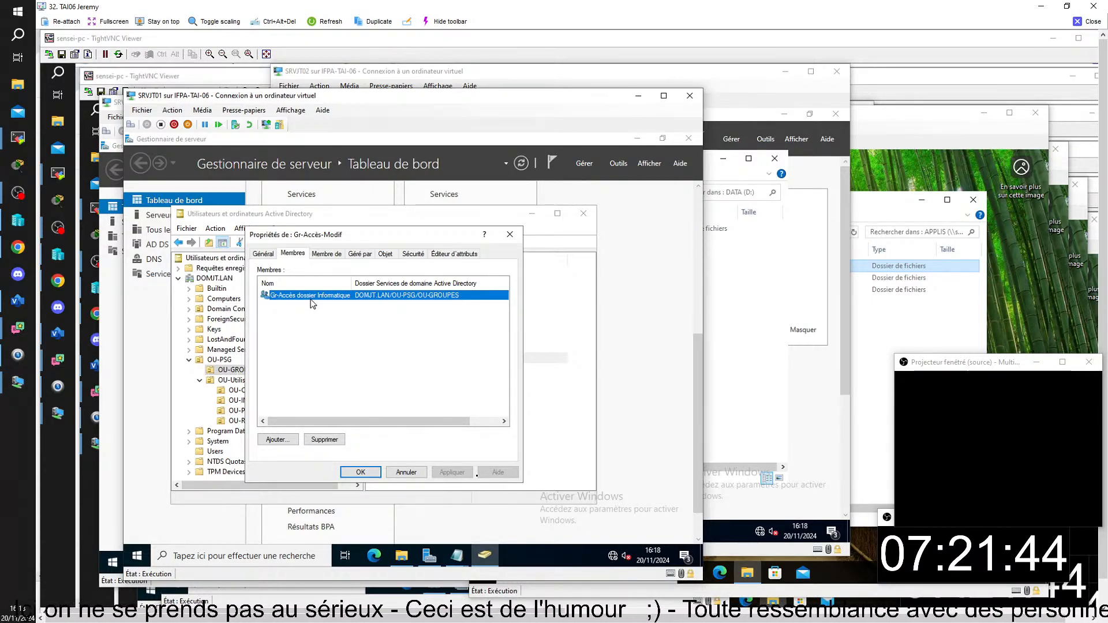
pyautogui.click(406, 473)
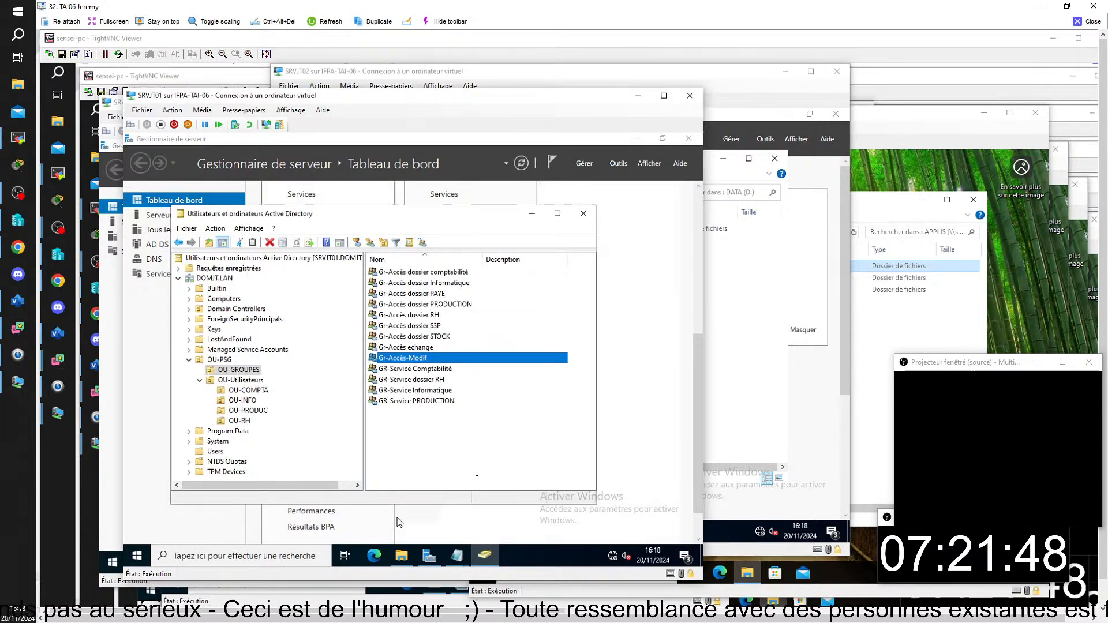
# Switch to the SRVJT02 server and check which permissions Gr-Accès-Modif has on the D:\TRAVAIL folder.
pyautogui.click(574, 622)
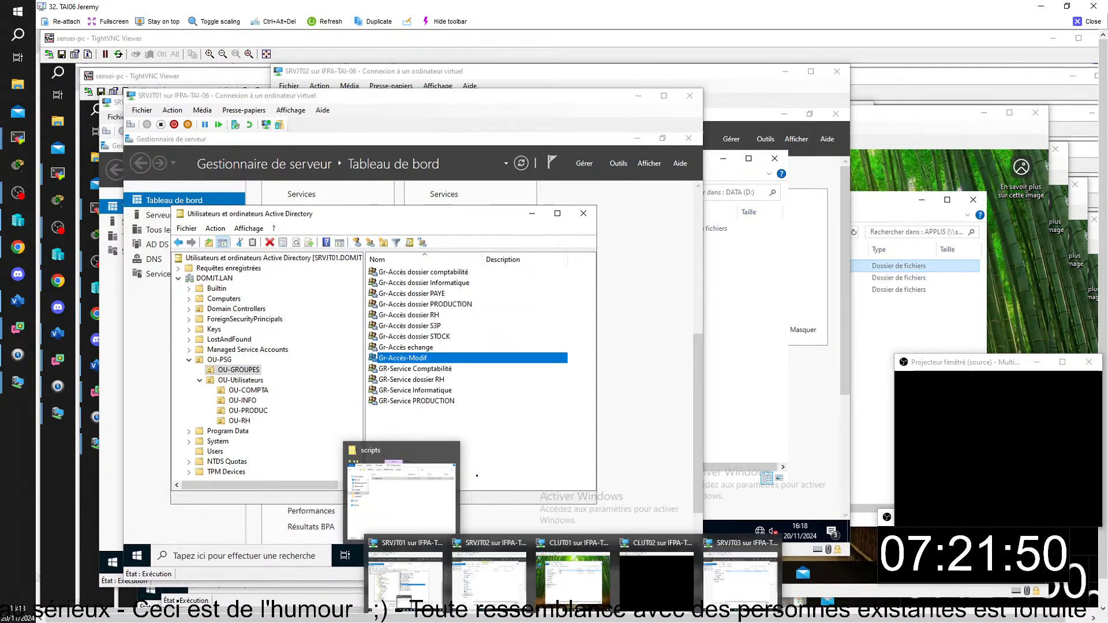
pyautogui.click(501, 580)
pyautogui.click(469, 229)
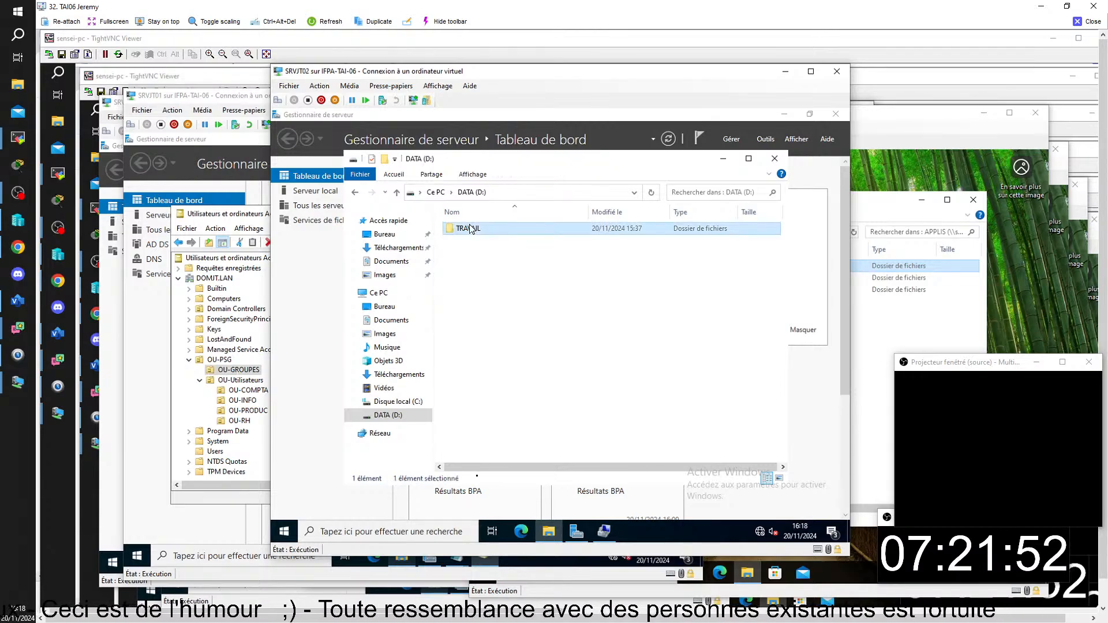
pyautogui.rightClick(470, 229)
pyautogui.click(549, 417)
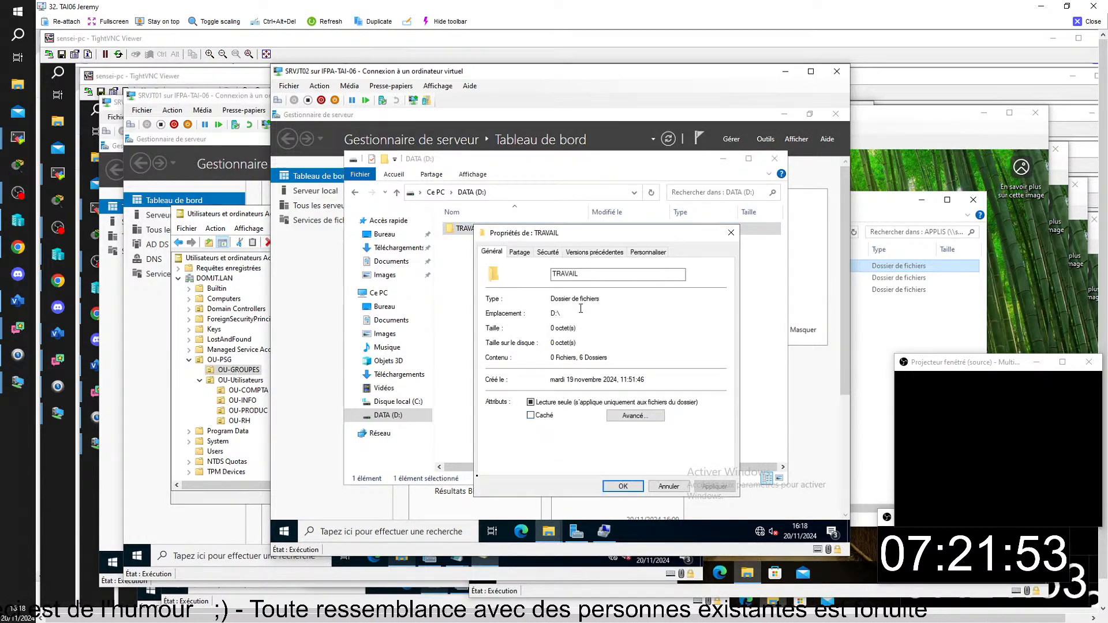
pyautogui.click(549, 253)
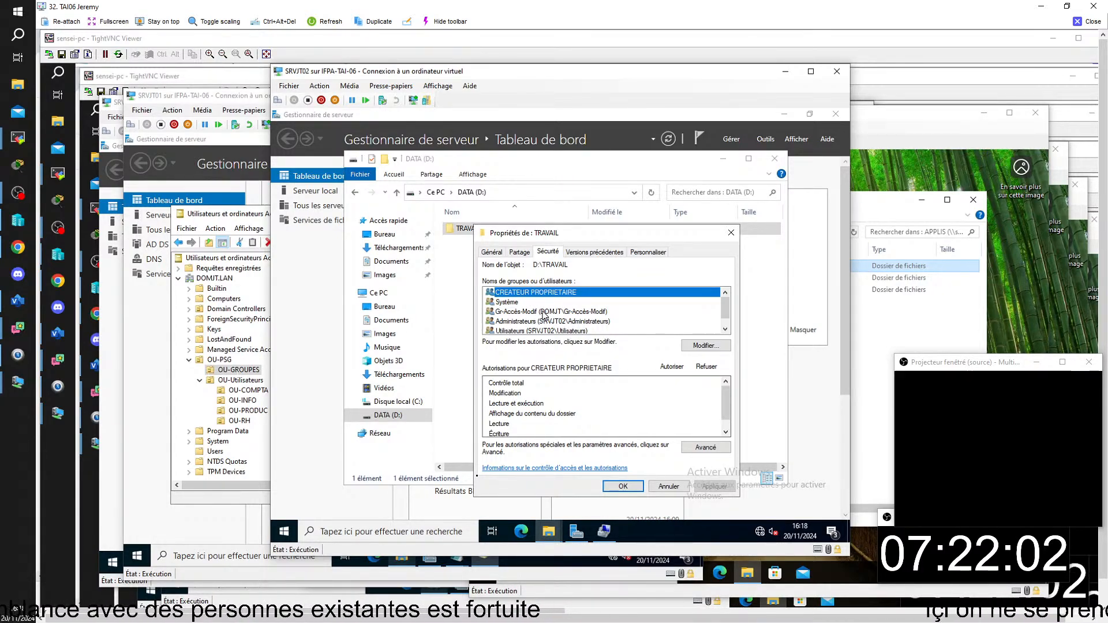
pyautogui.click(545, 313)
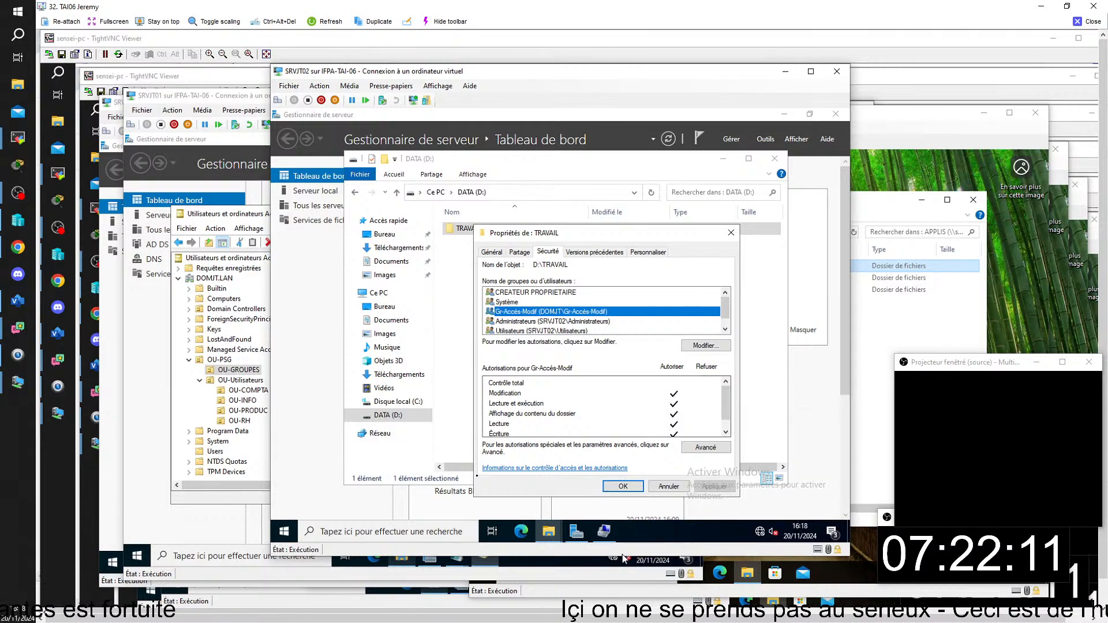
pyautogui.click(665, 486)
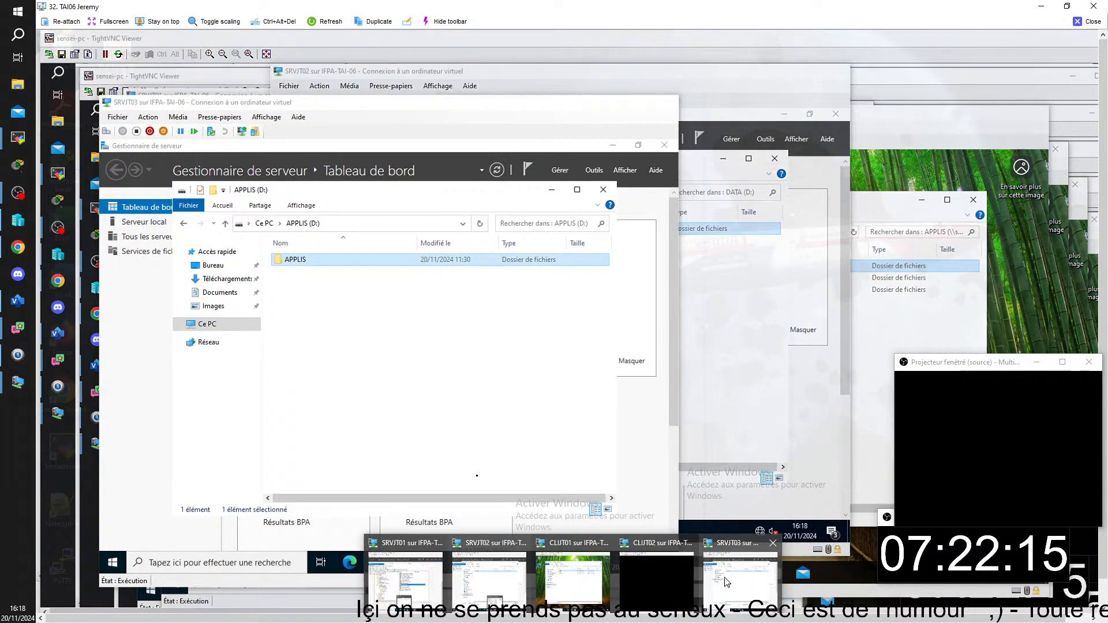
# Switch to the SRVJT03 server and check which permissions Gr-Accès-Modif has on the D:\APPLIS folder.
pyautogui.click(726, 582)
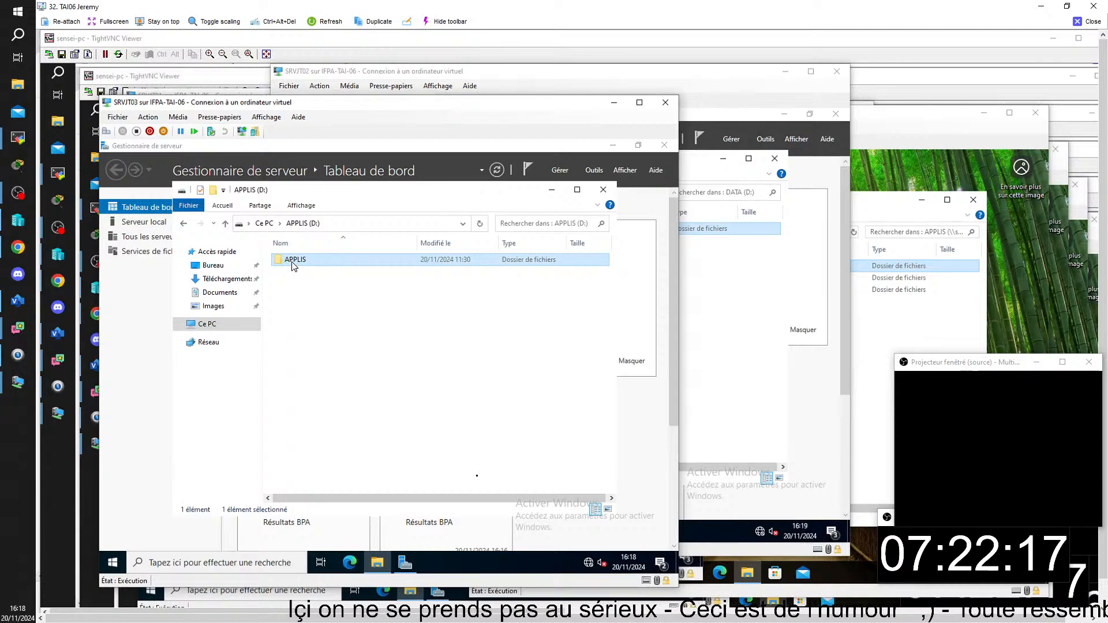
pyautogui.rightClick(293, 261)
pyautogui.click(361, 452)
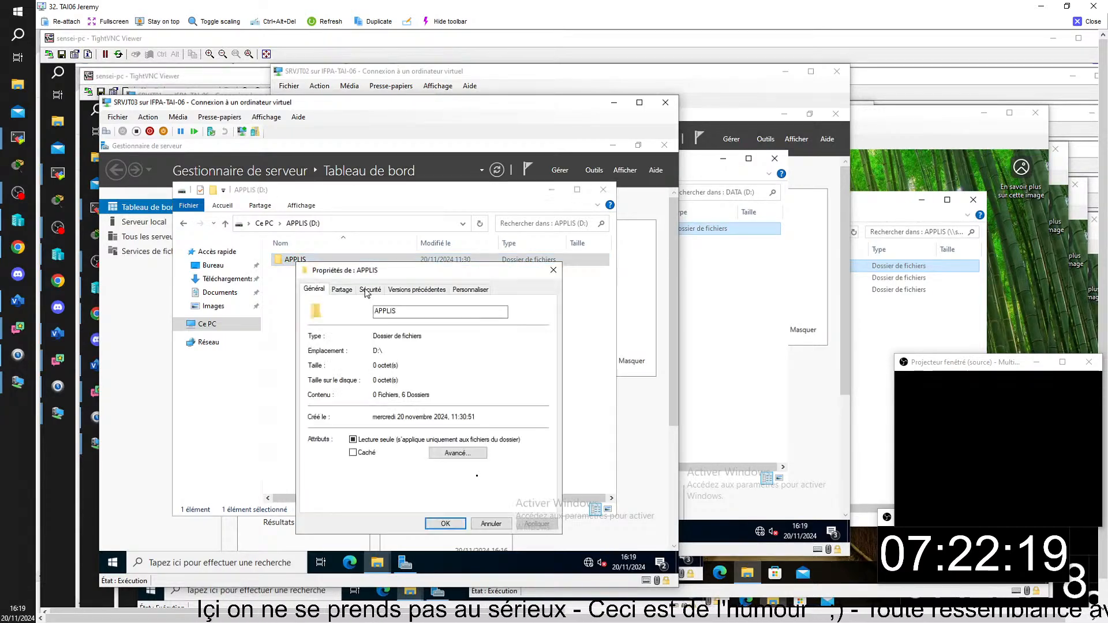
pyautogui.click(370, 289)
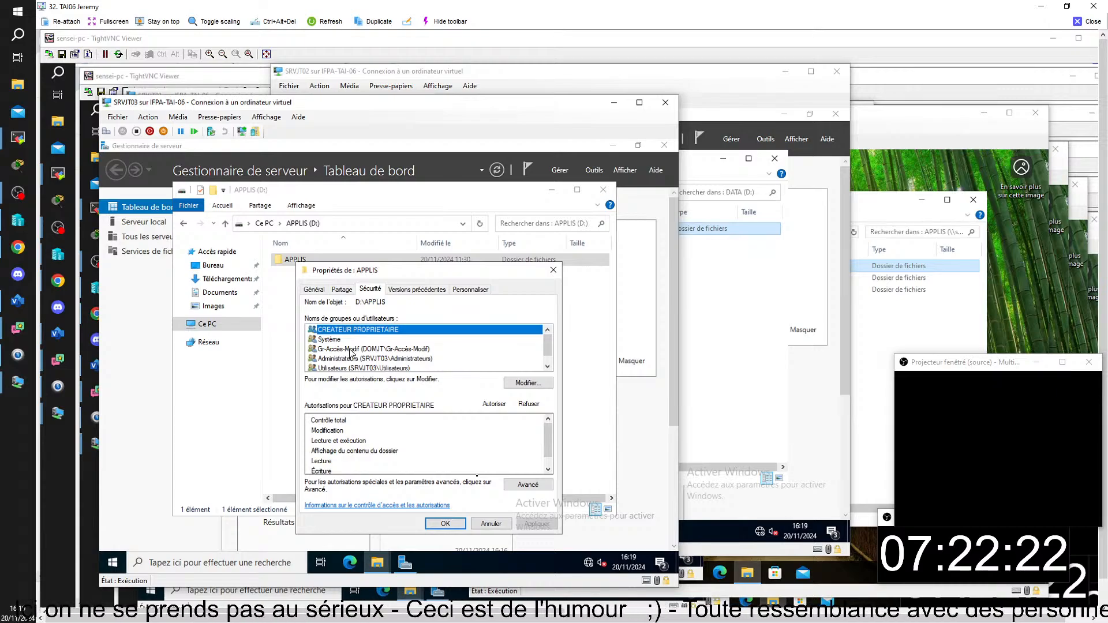
pyautogui.click(404, 349)
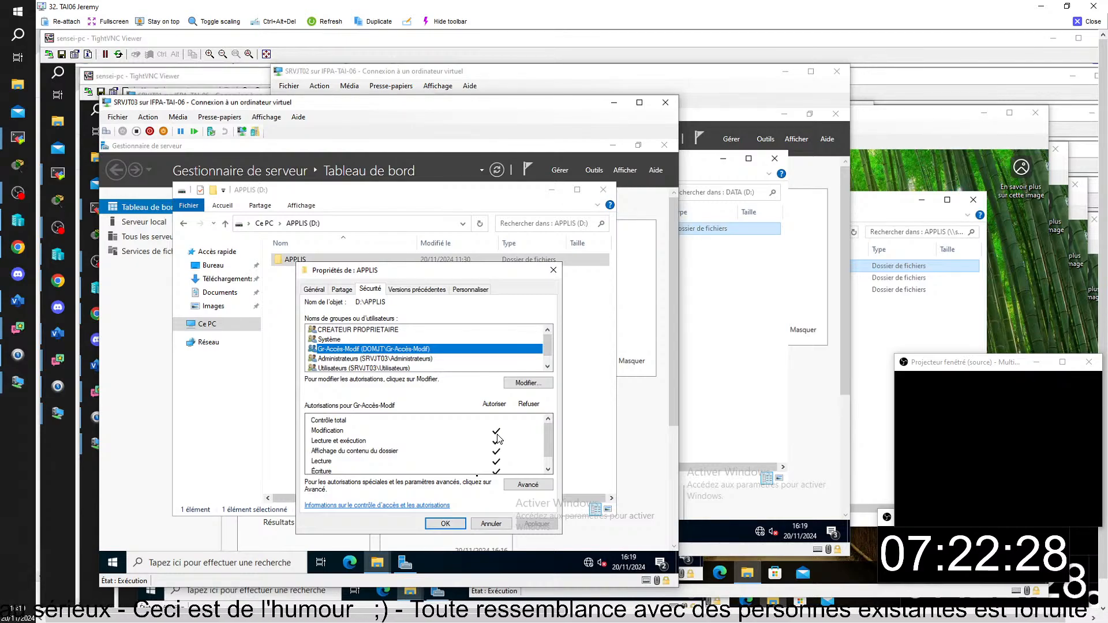
pyautogui.click(475, 526)
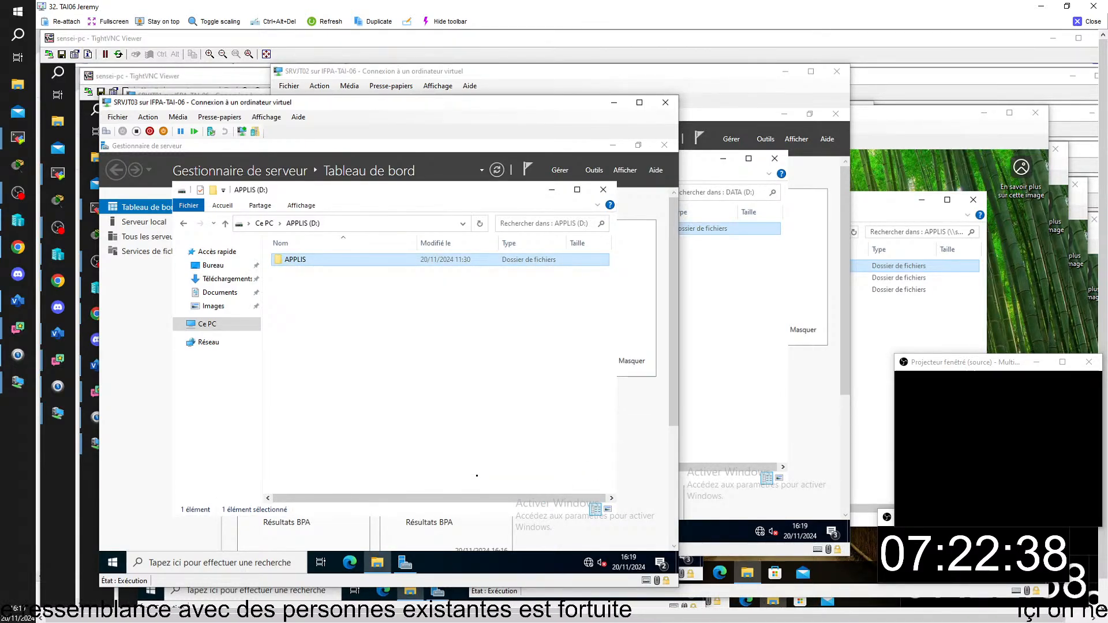
# Switch to the client virtual machine and test access to the PAYE, STOCK and S3P folders on the APPLIS (U:) drive.
pyautogui.click(573, 621)
pyautogui.click(587, 563)
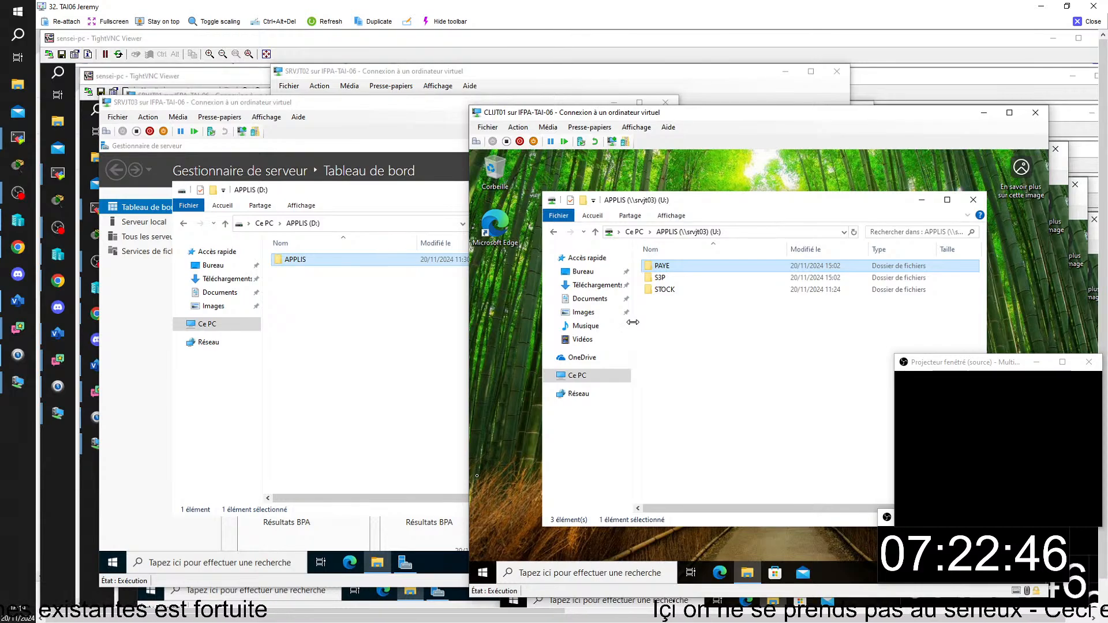
pyautogui.doubleClick(663, 267)
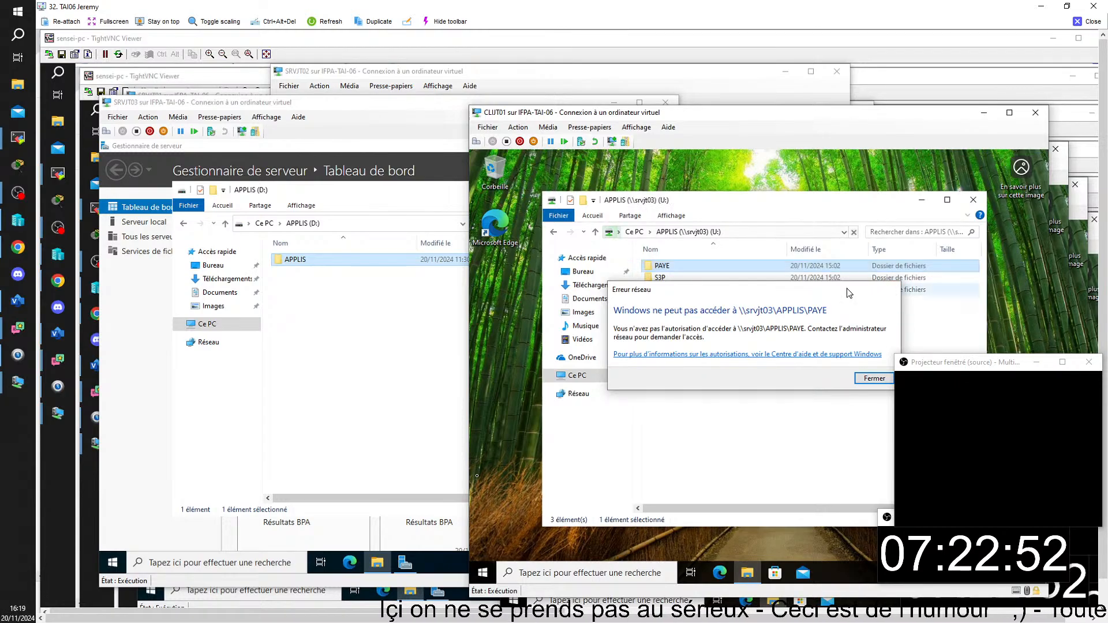
pyautogui.click(892, 290)
pyautogui.doubleClick(660, 290)
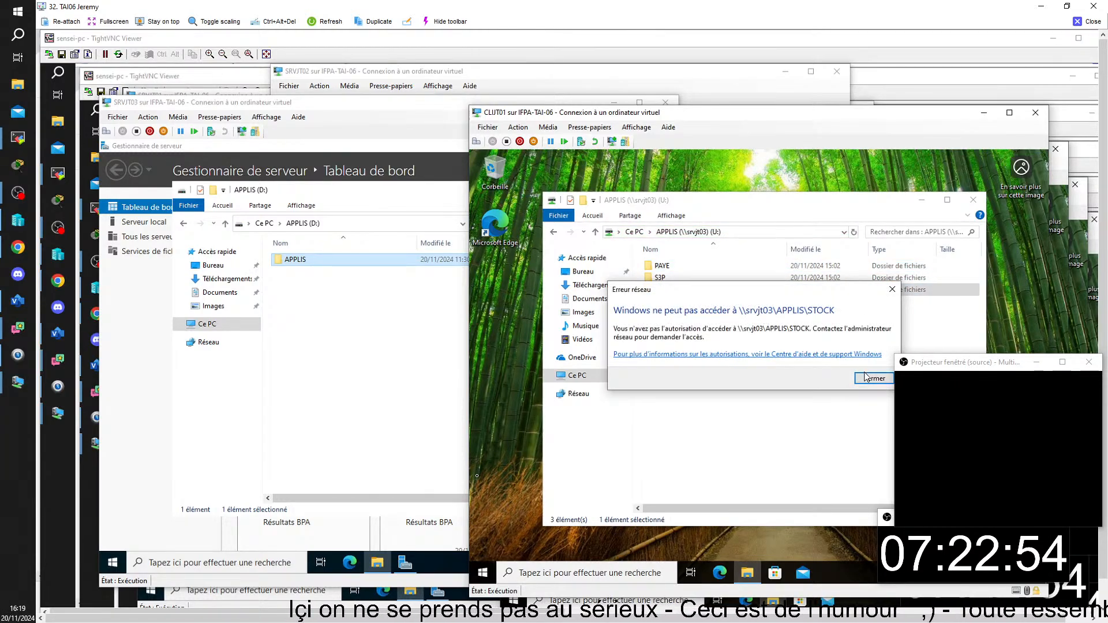
pyautogui.click(892, 290)
pyautogui.doubleClick(673, 278)
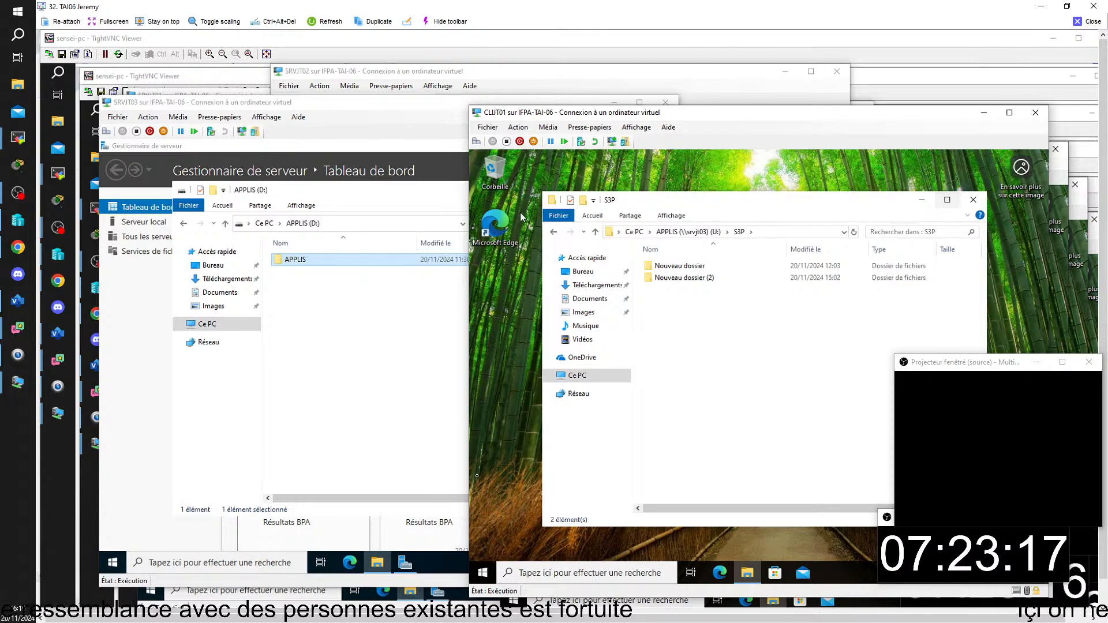
# Return to SRVJT03 and open the security properties of the PAYE folder inside D:\APPLIS to review its groups and users.
pyautogui.click(295, 261)
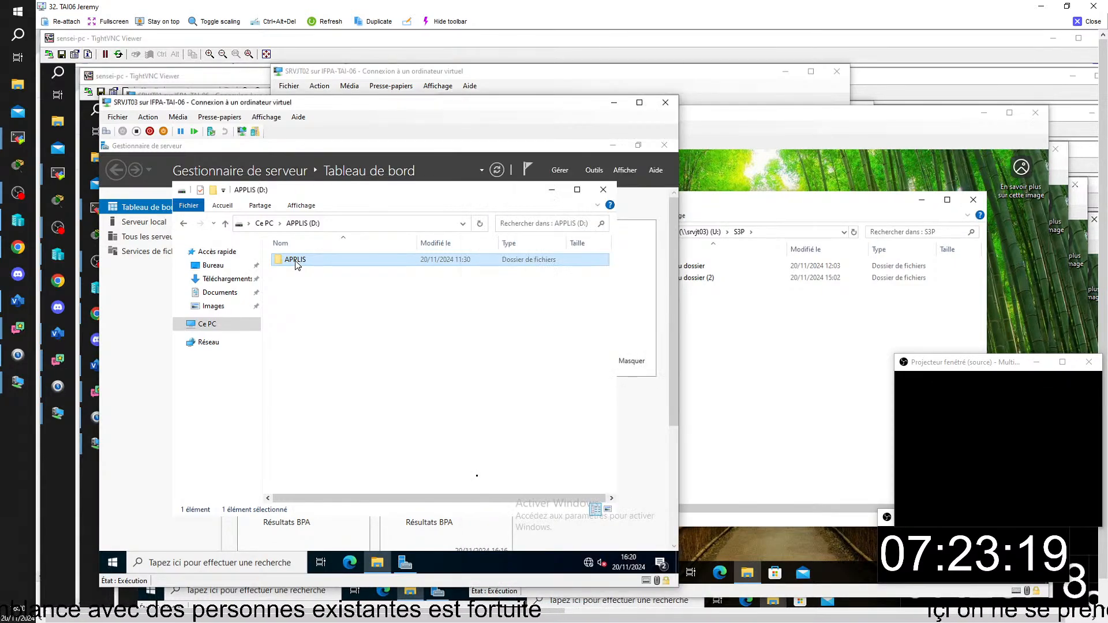
pyautogui.doubleClick(295, 261)
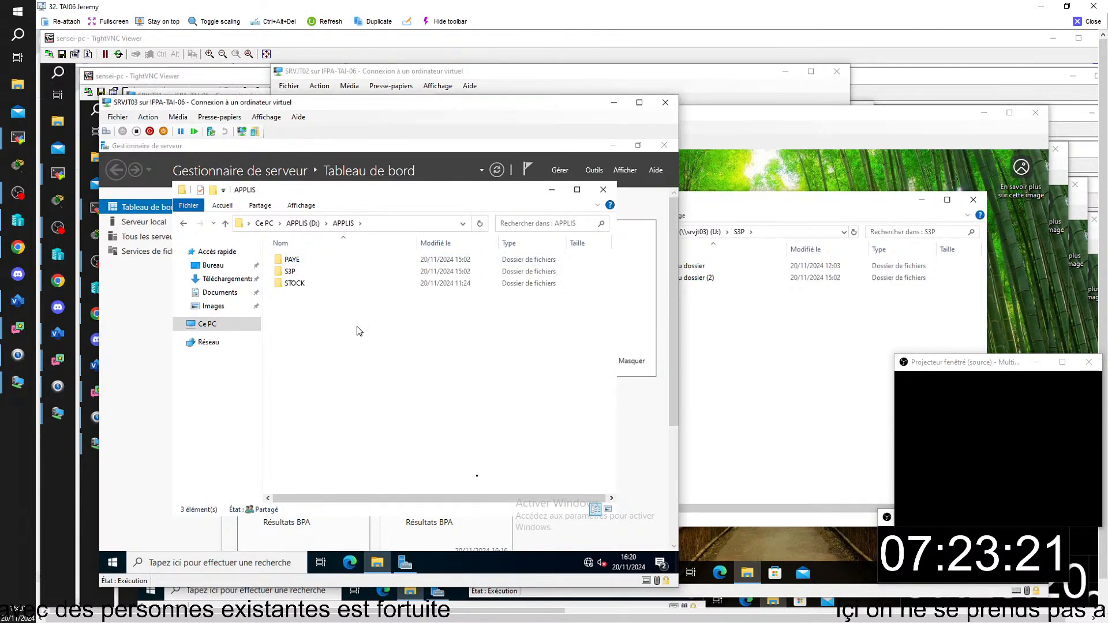
pyautogui.rightClick(300, 261)
pyautogui.click(333, 450)
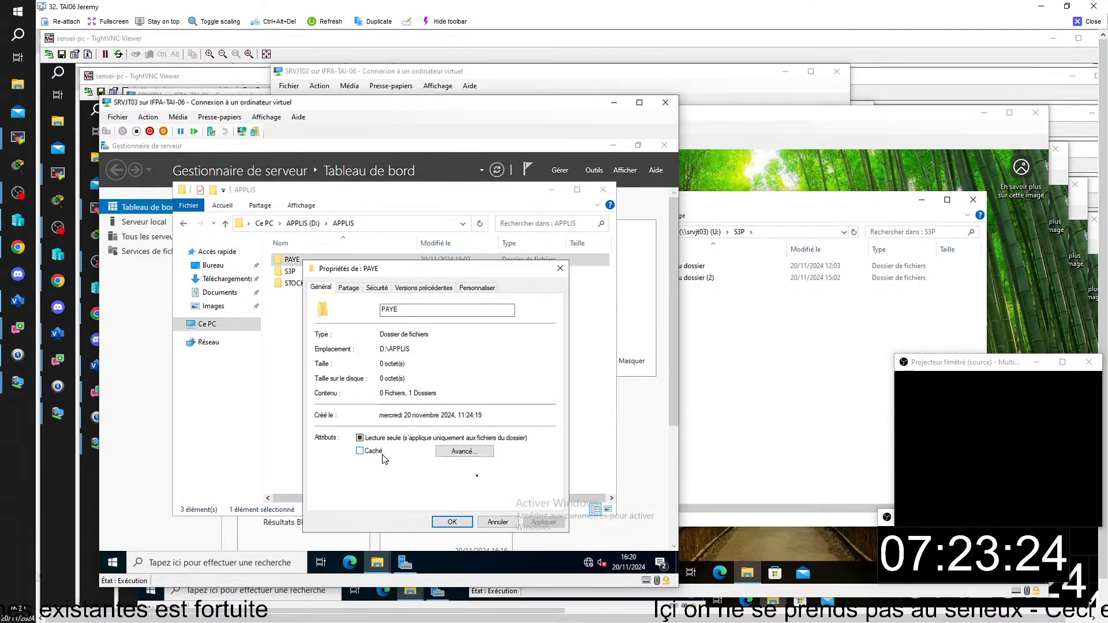
pyautogui.click(378, 289)
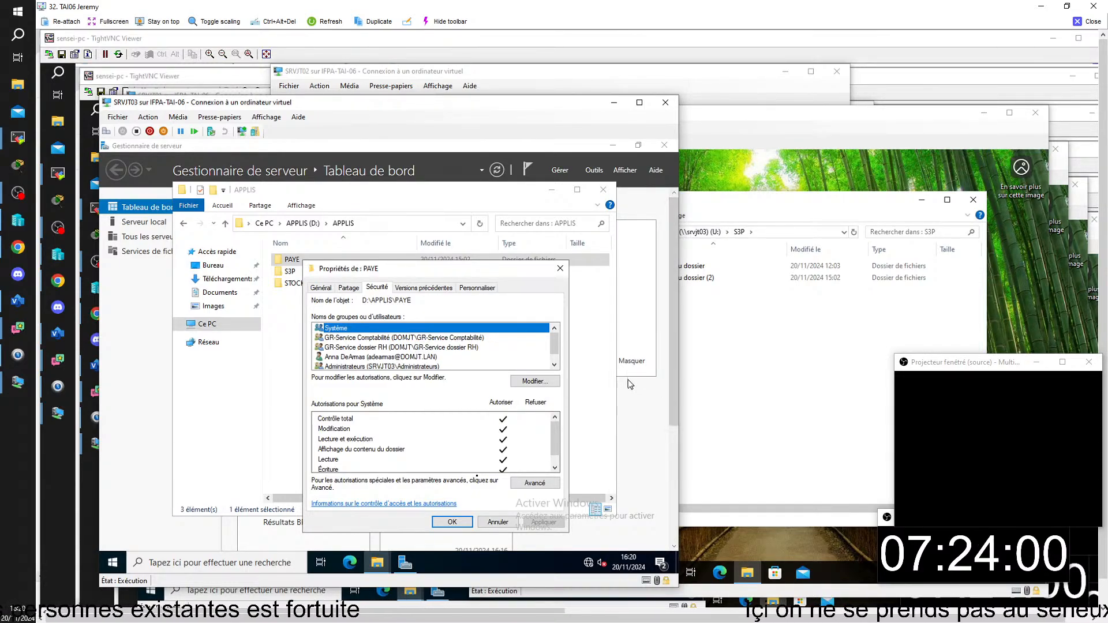
pyautogui.click(555, 365)
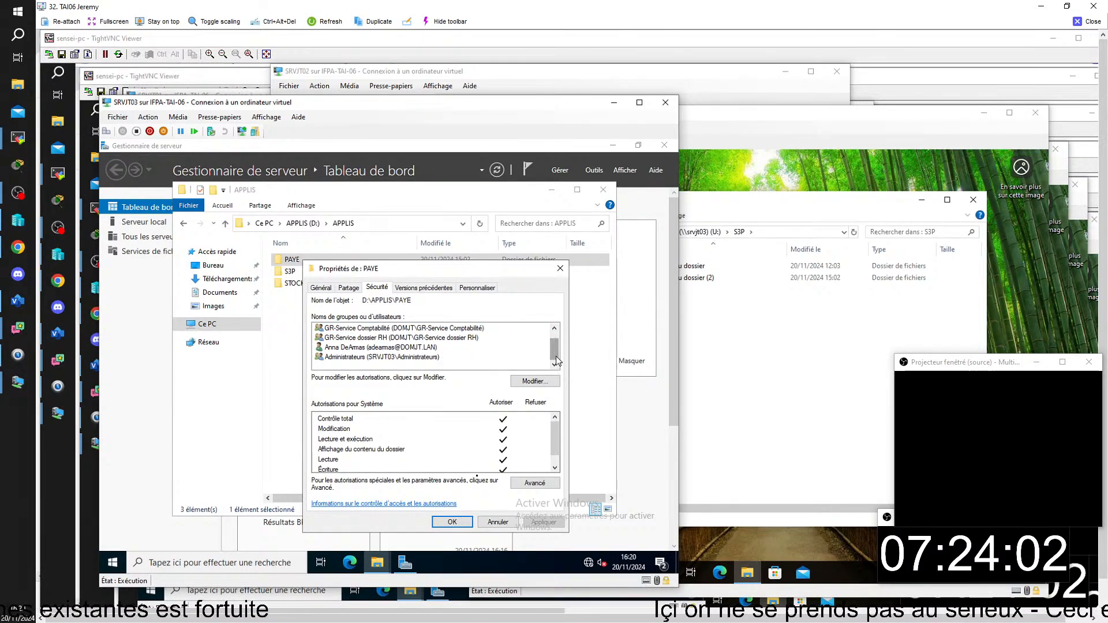
pyautogui.click(554, 329)
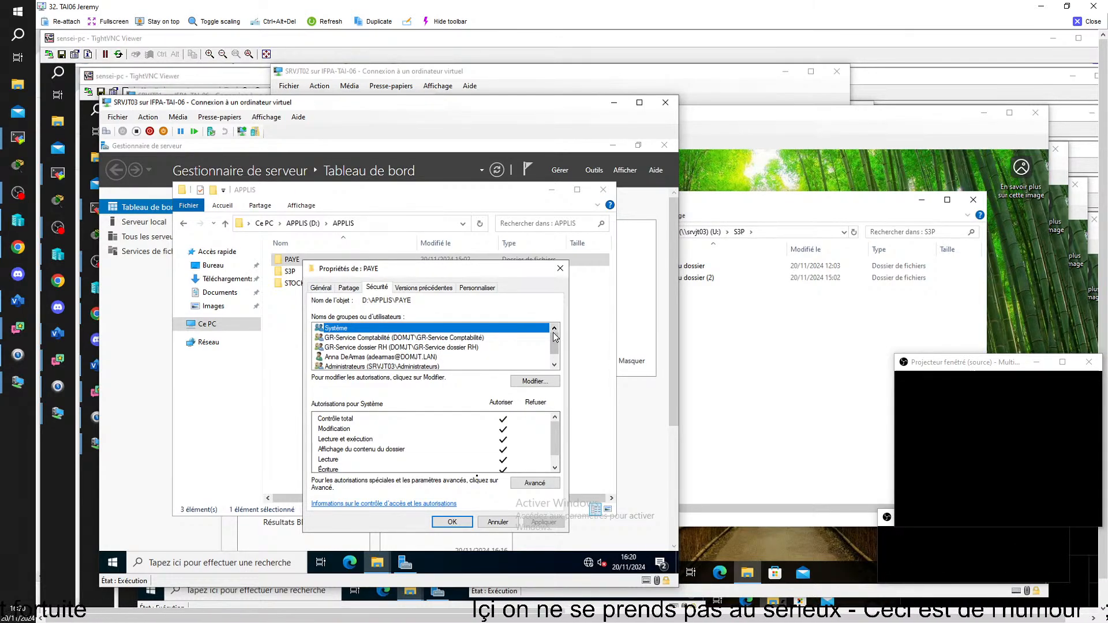
# Remove GR-Service Comptabilité, GR-Service dossier RH and the individual user account from the PAYE folder's permissions.
pyautogui.click(534, 382)
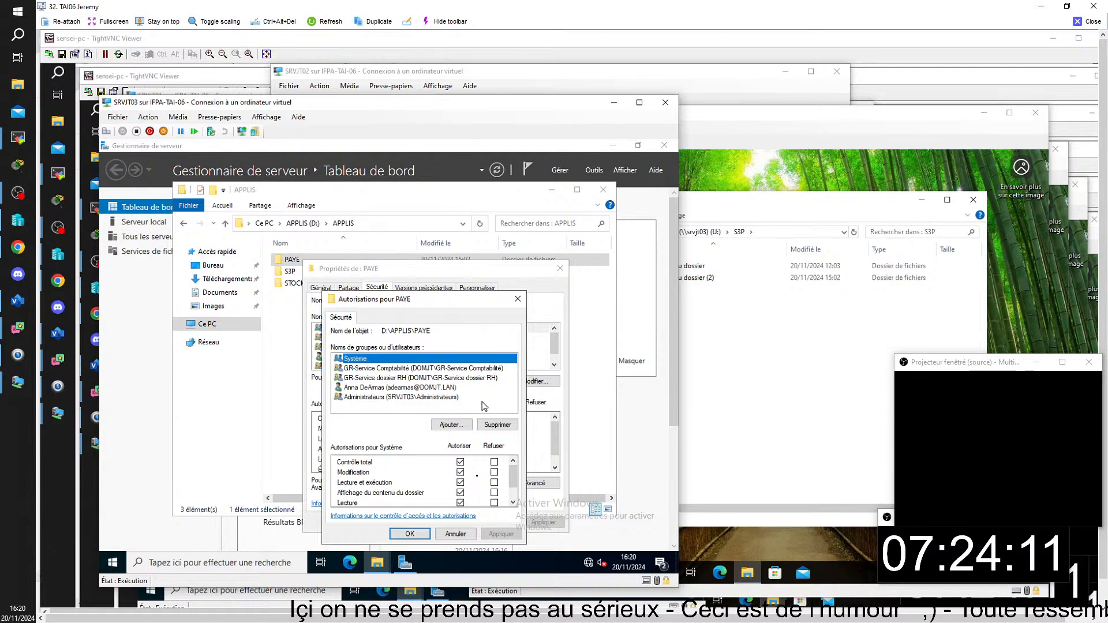
pyautogui.click(411, 369)
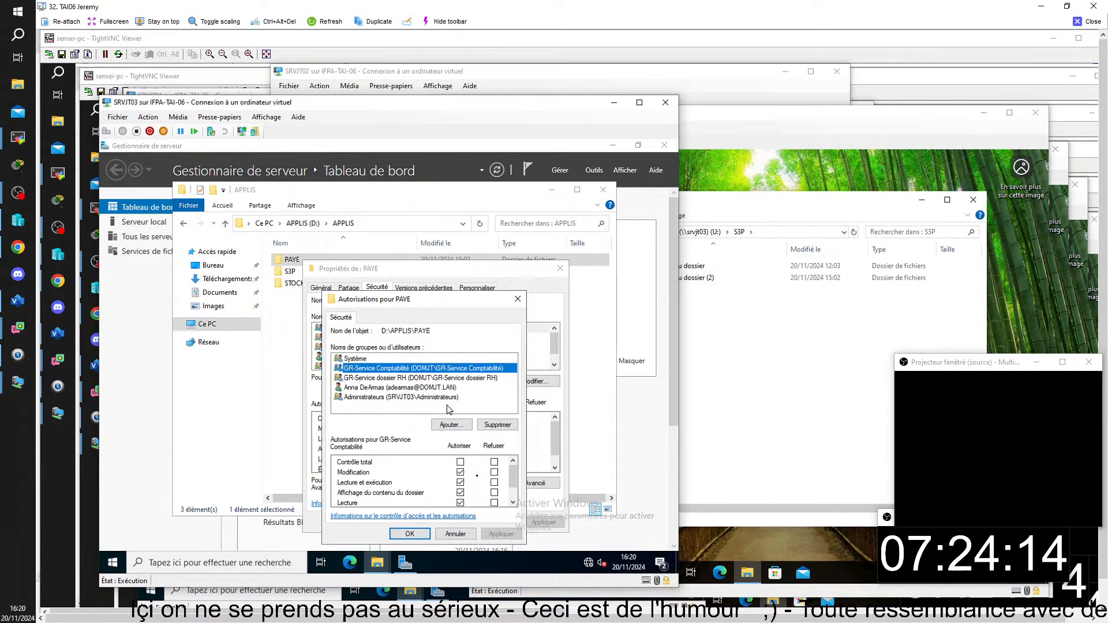
pyautogui.click(496, 424)
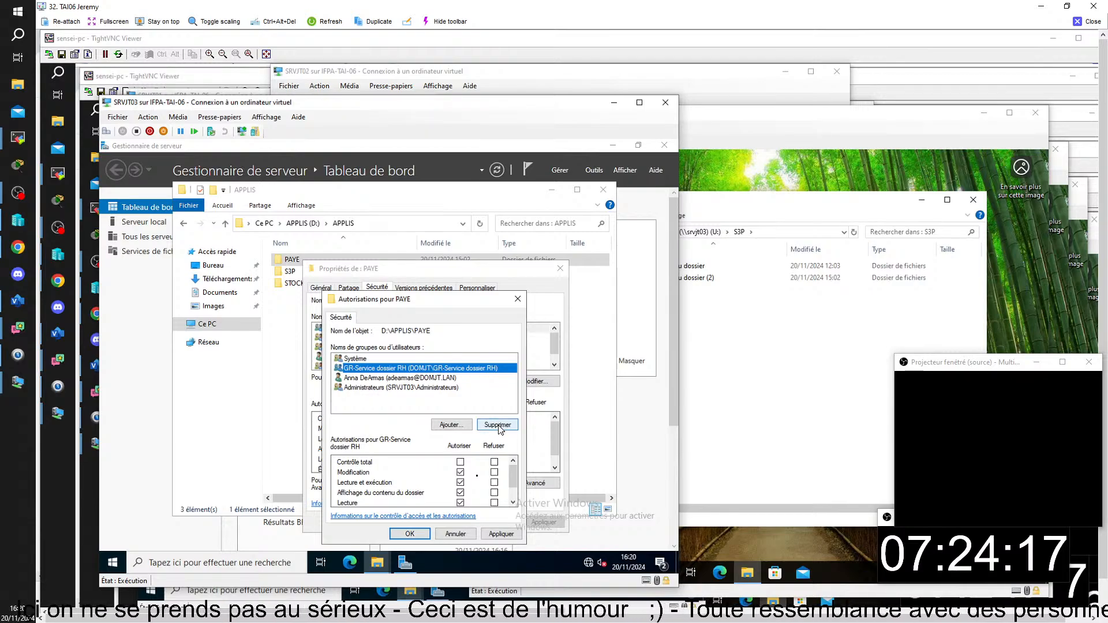
pyautogui.click(497, 425)
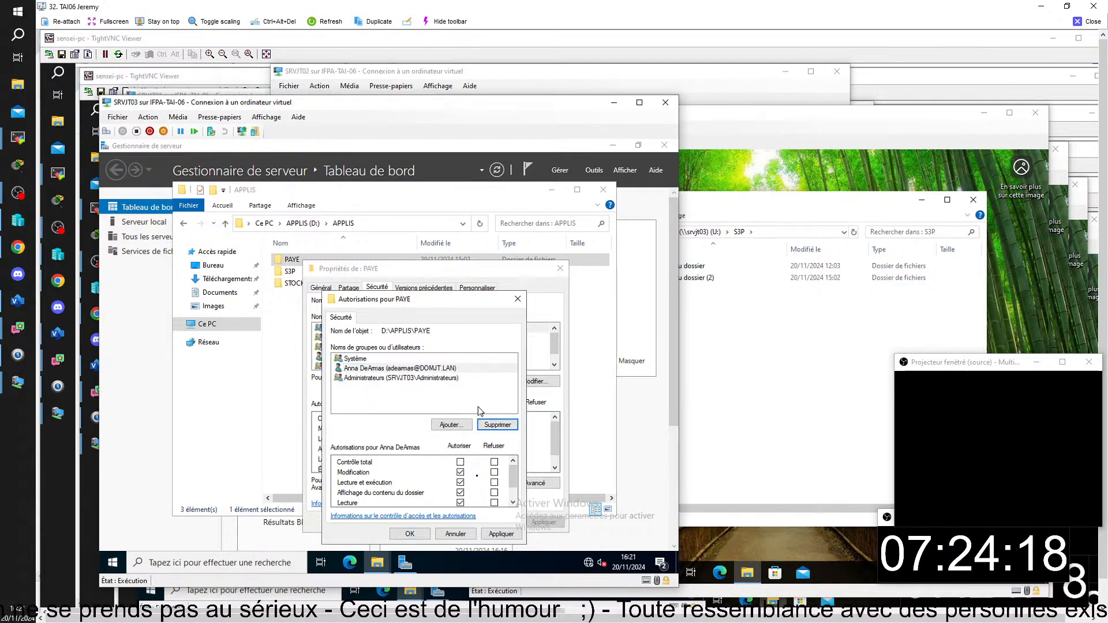
pyautogui.click(400, 371)
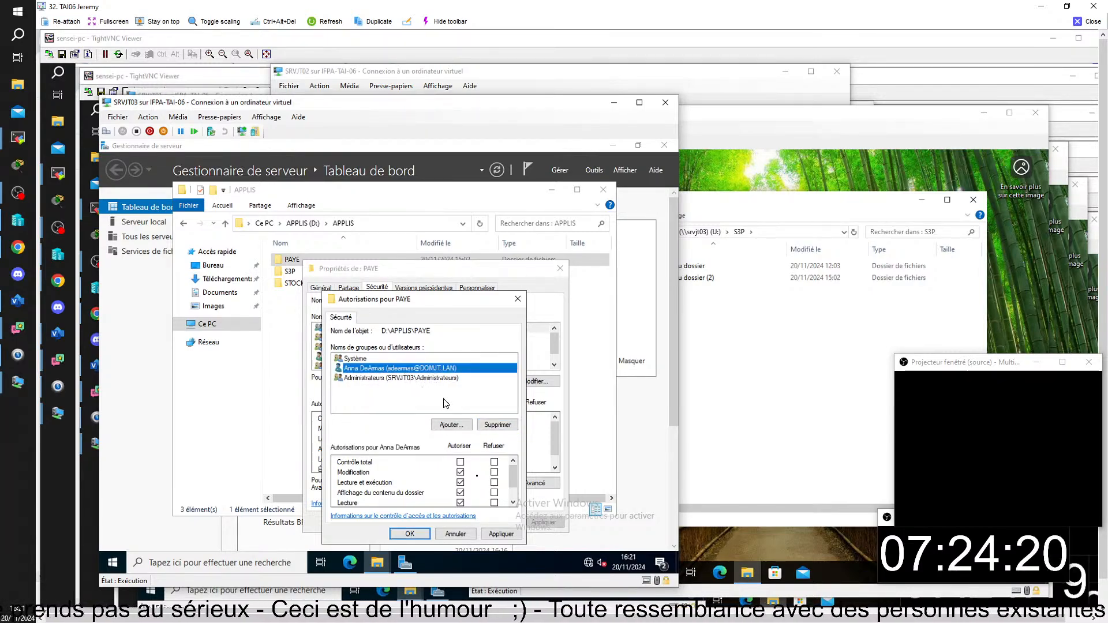
pyautogui.click(504, 427)
# Look up domain groups matching gr-acc and add Gr-Accès dossier PAYE to the PAYE folder's permissions.
pyautogui.click(463, 426)
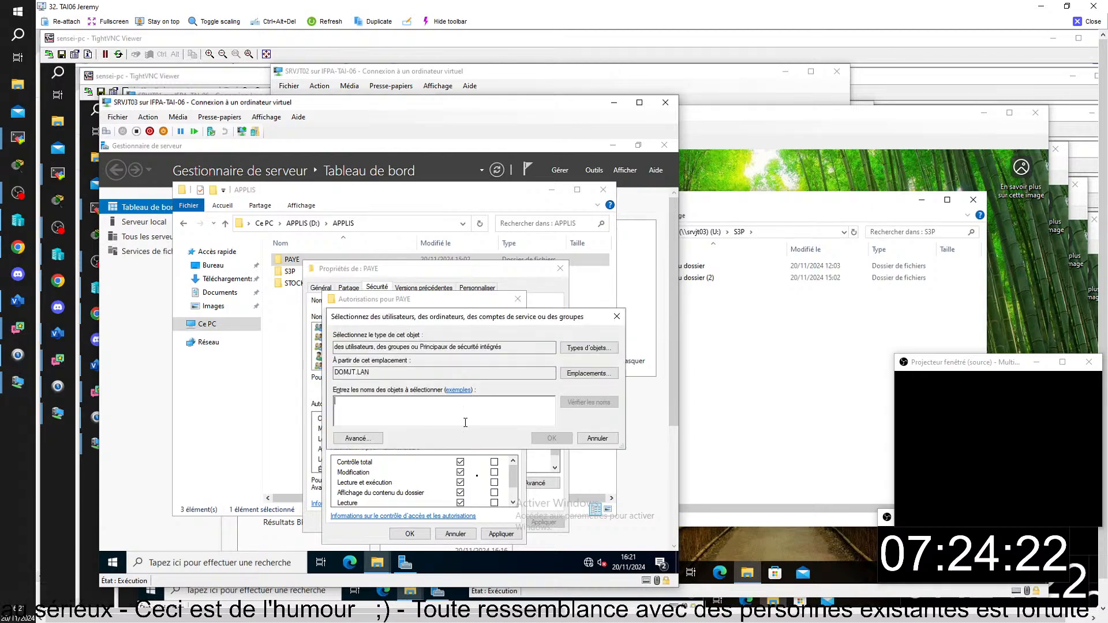
pyautogui.write('gr-accc')
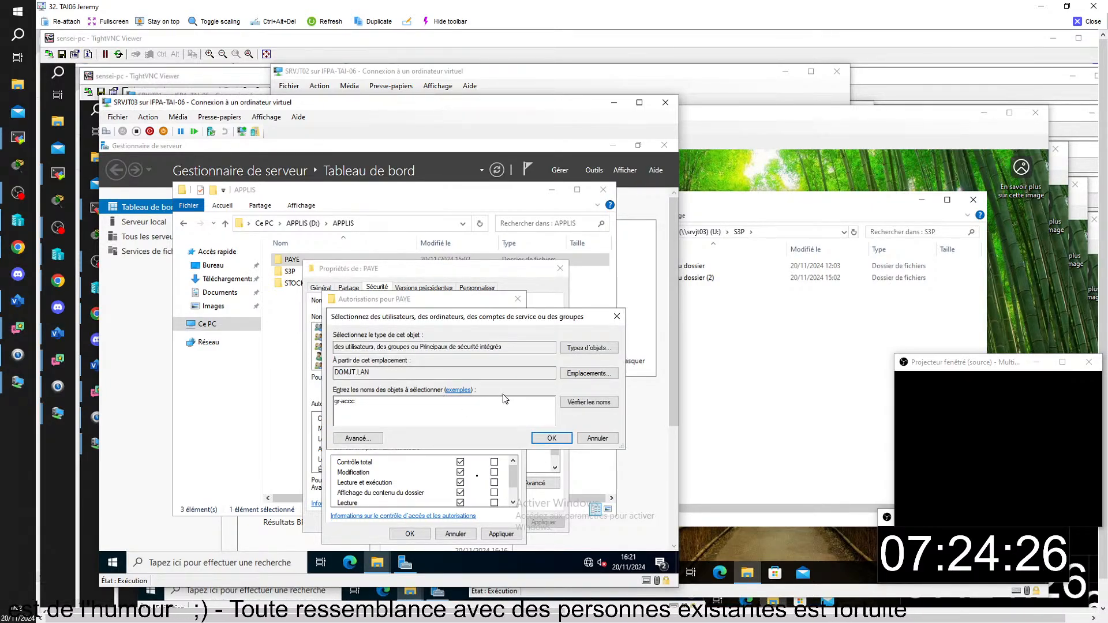
pyautogui.click(588, 402)
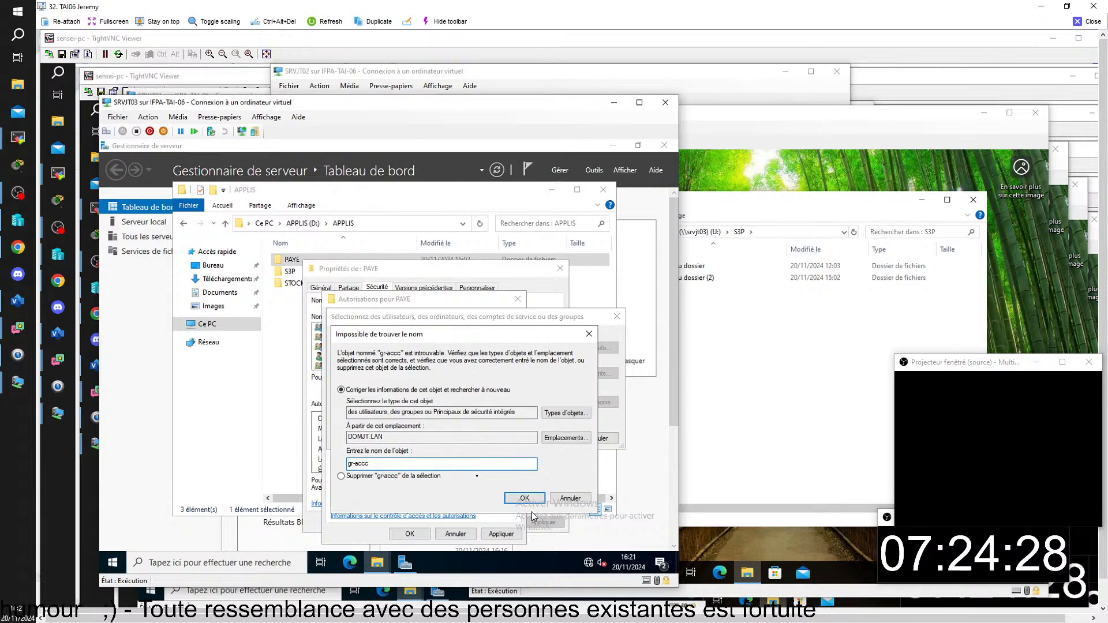
pyautogui.click(570, 498)
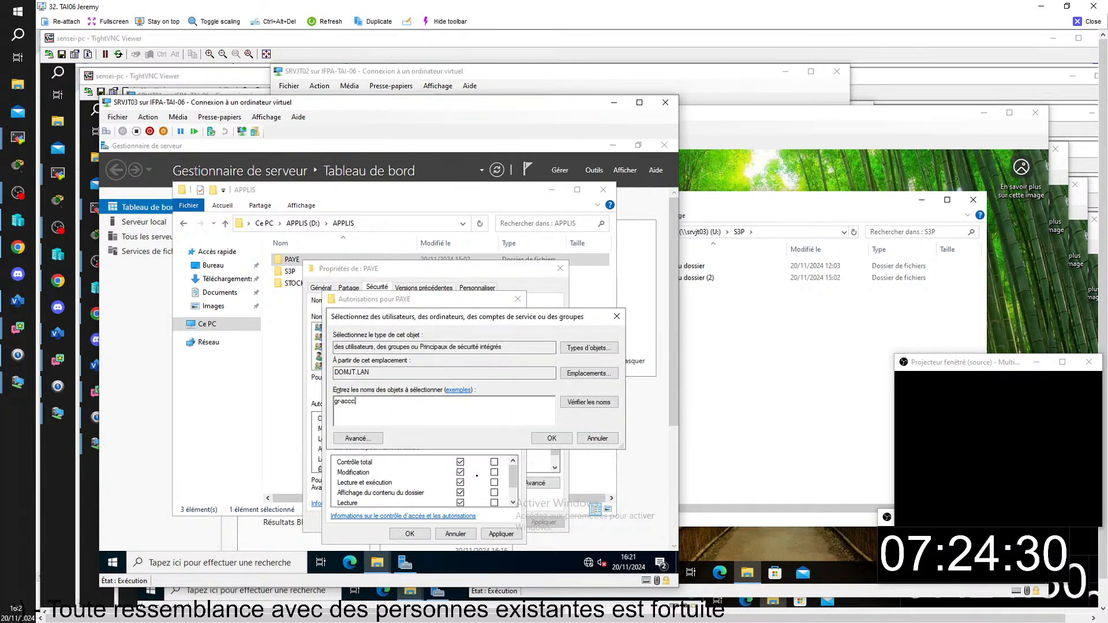
pyautogui.press('BackSpace')
pyautogui.click(583, 404)
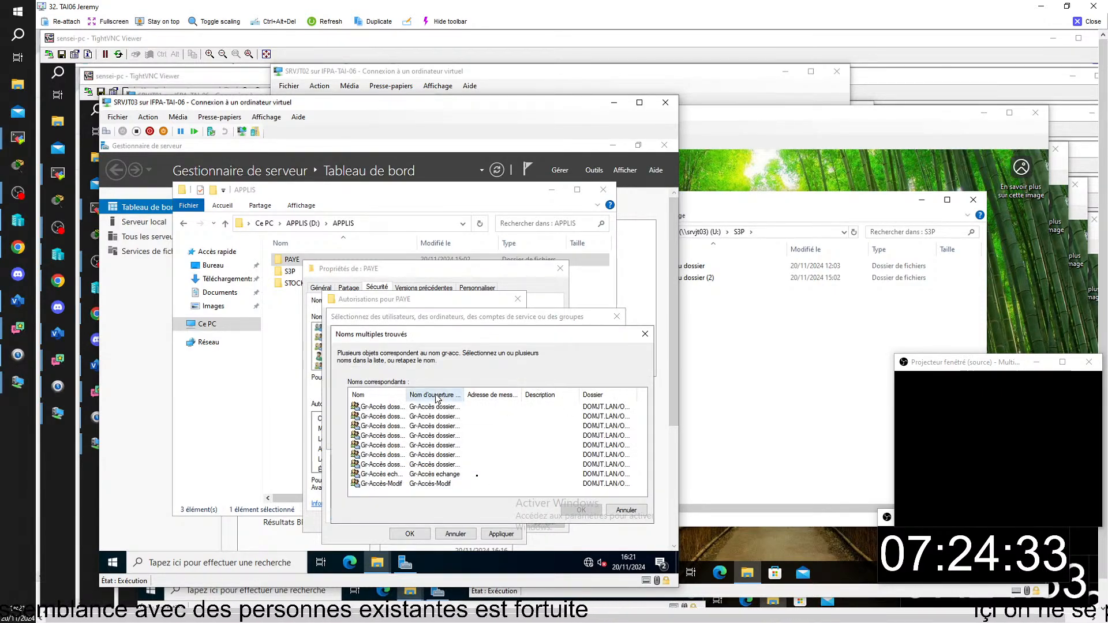
pyautogui.doubleClick(407, 395)
pyautogui.click(404, 426)
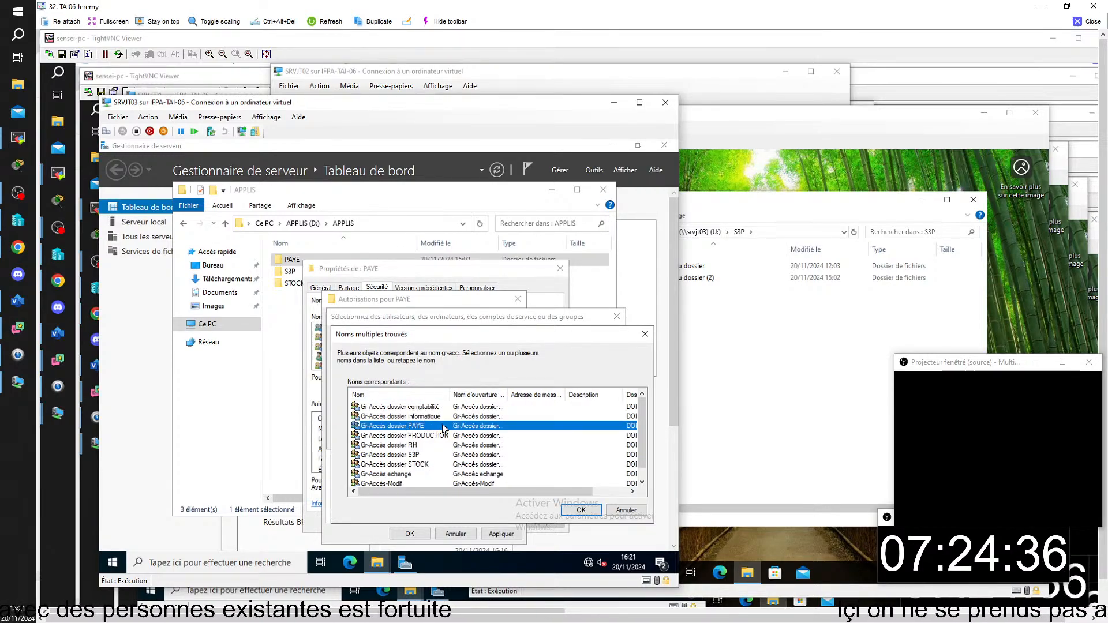
pyautogui.click(581, 510)
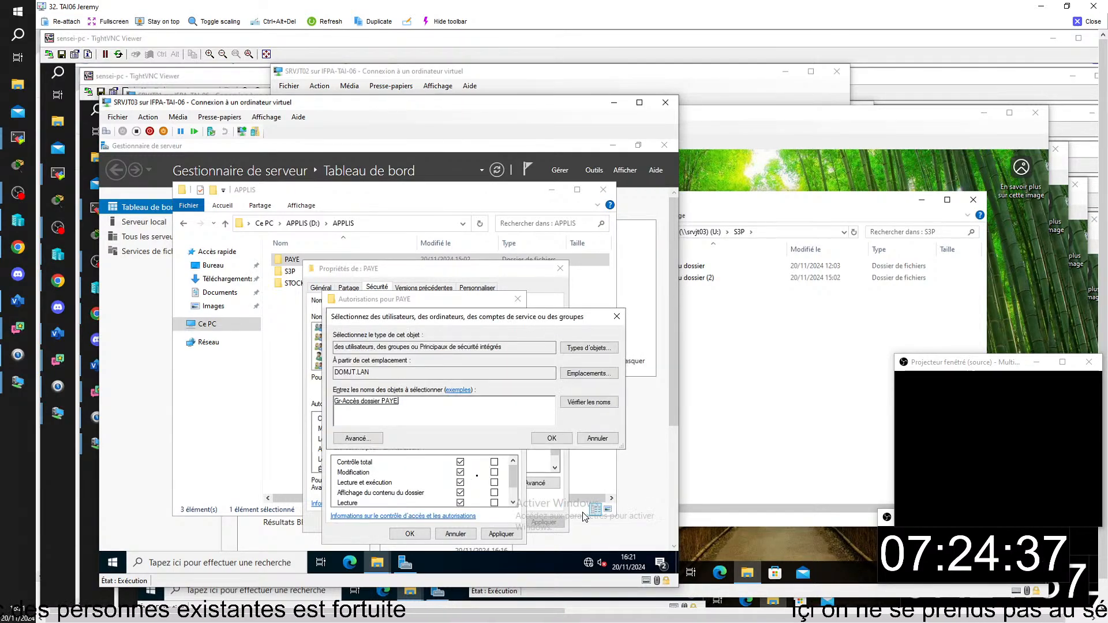
pyautogui.click(551, 439)
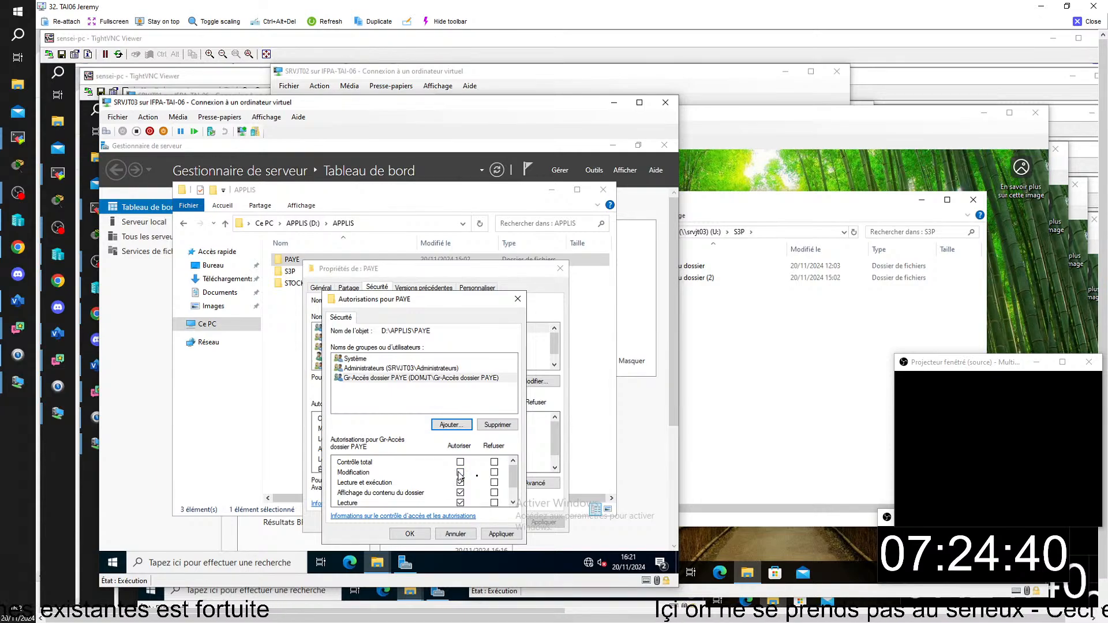
# Allow Modification for Gr-Accès dossier PAYE and save the PAYE folder's security settings.
pyautogui.click(461, 473)
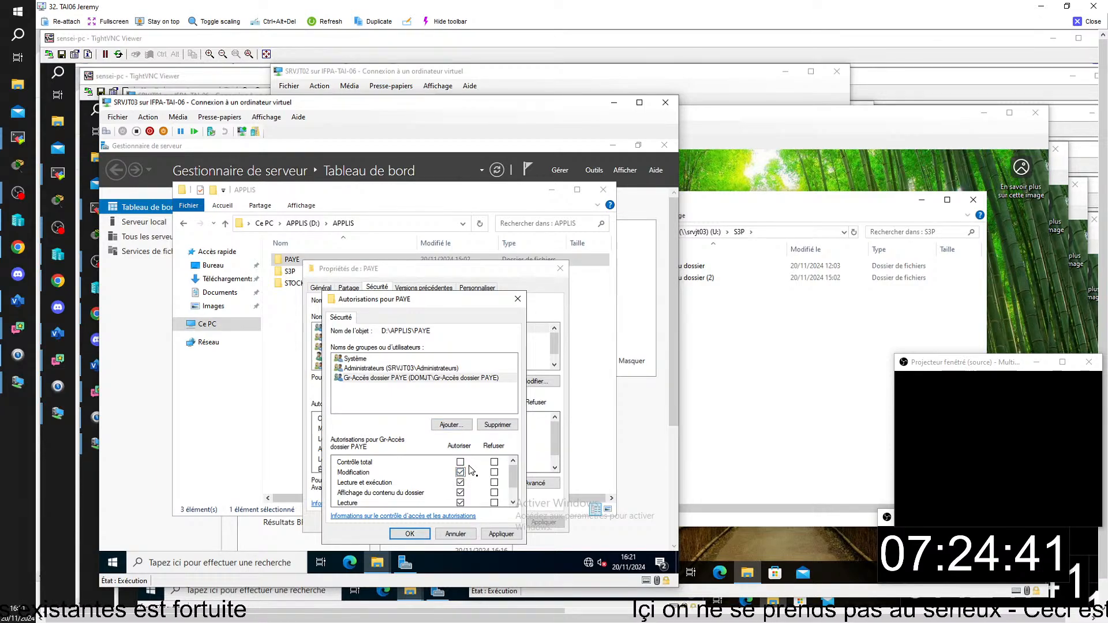
pyautogui.click(410, 534)
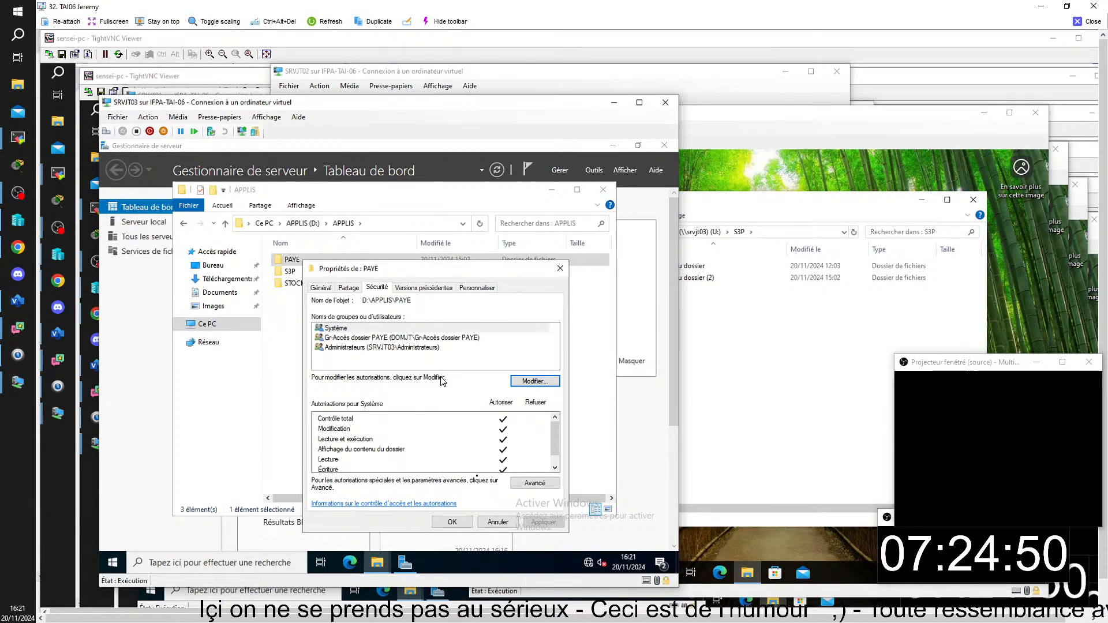
pyautogui.click(452, 523)
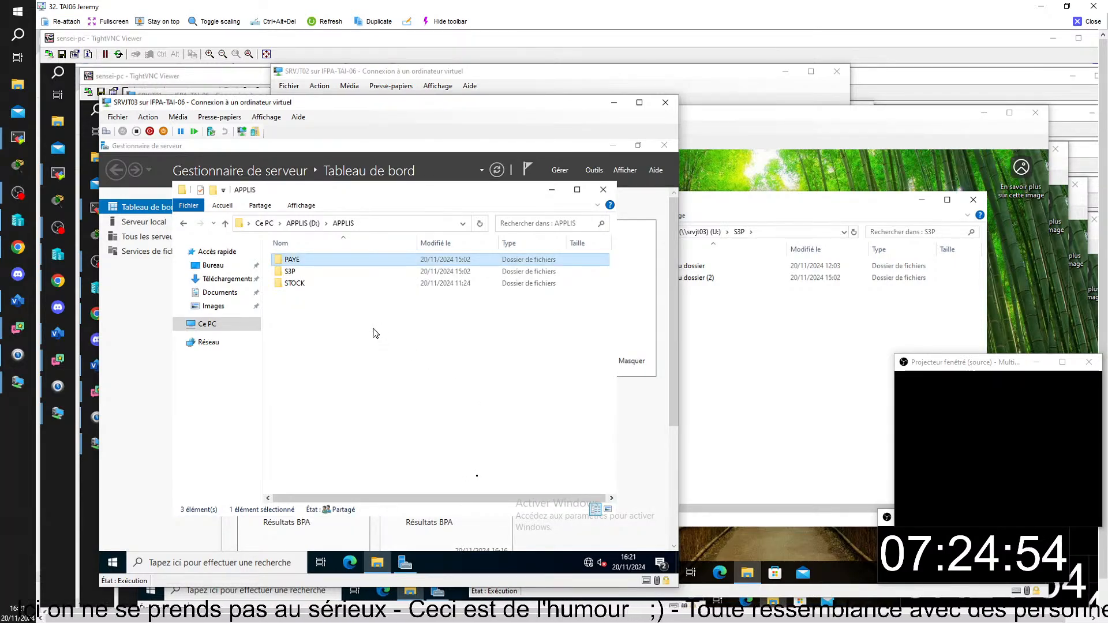
# Remove the local Administrateur account and GR-Service Informatique from the permissions of the S3P folder in D:\APPLIS.
pyautogui.rightClick(284, 272)
pyautogui.click(374, 459)
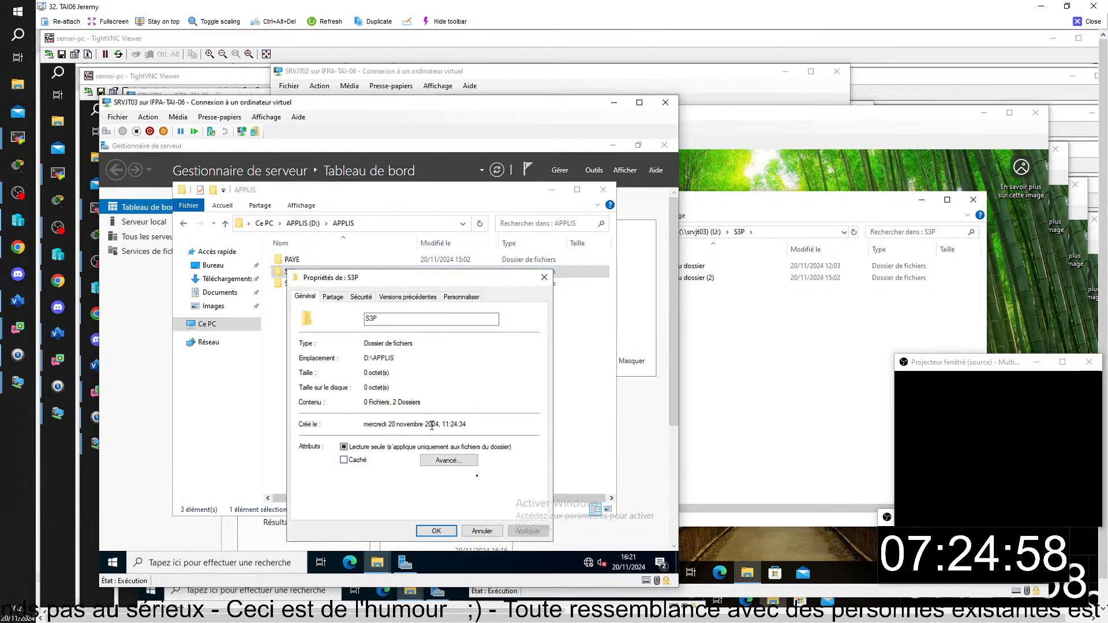
pyautogui.click(361, 296)
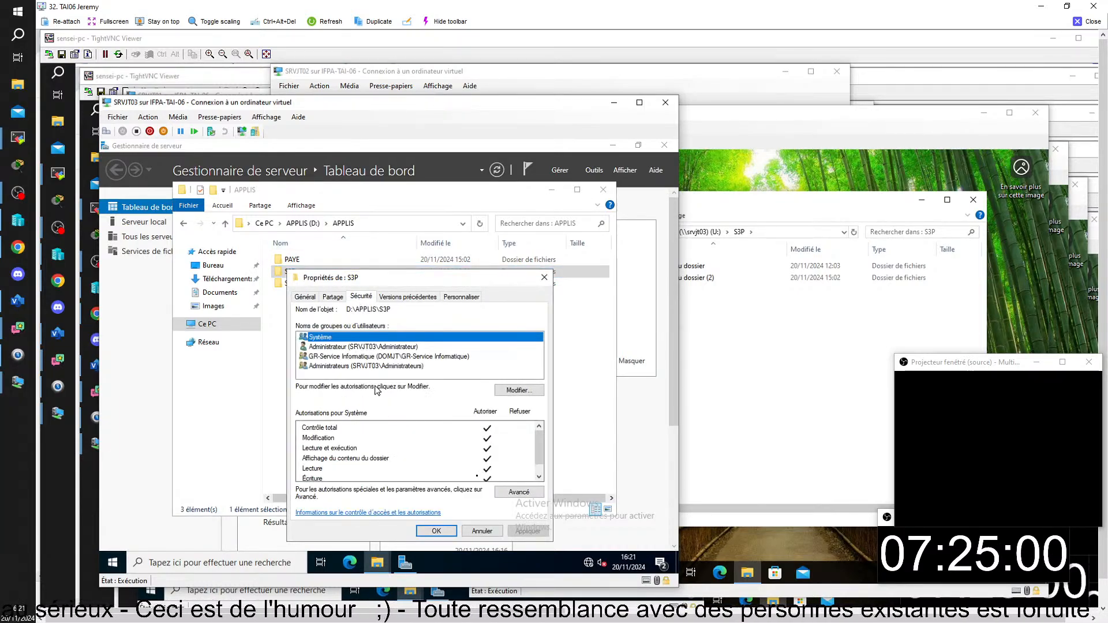
pyautogui.click(389, 358)
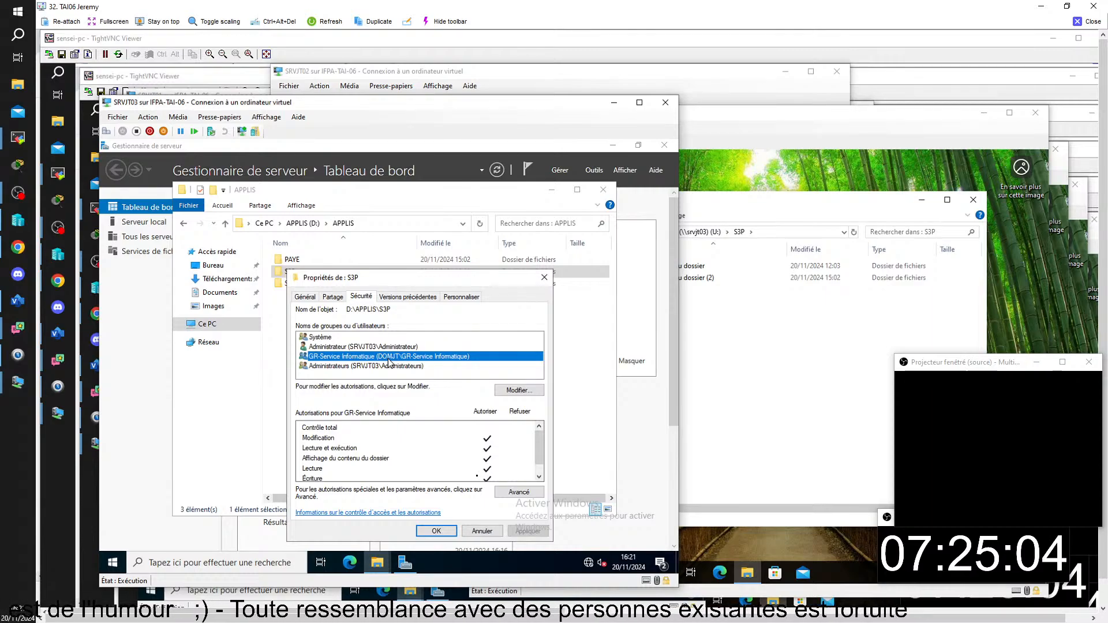
pyautogui.click(519, 391)
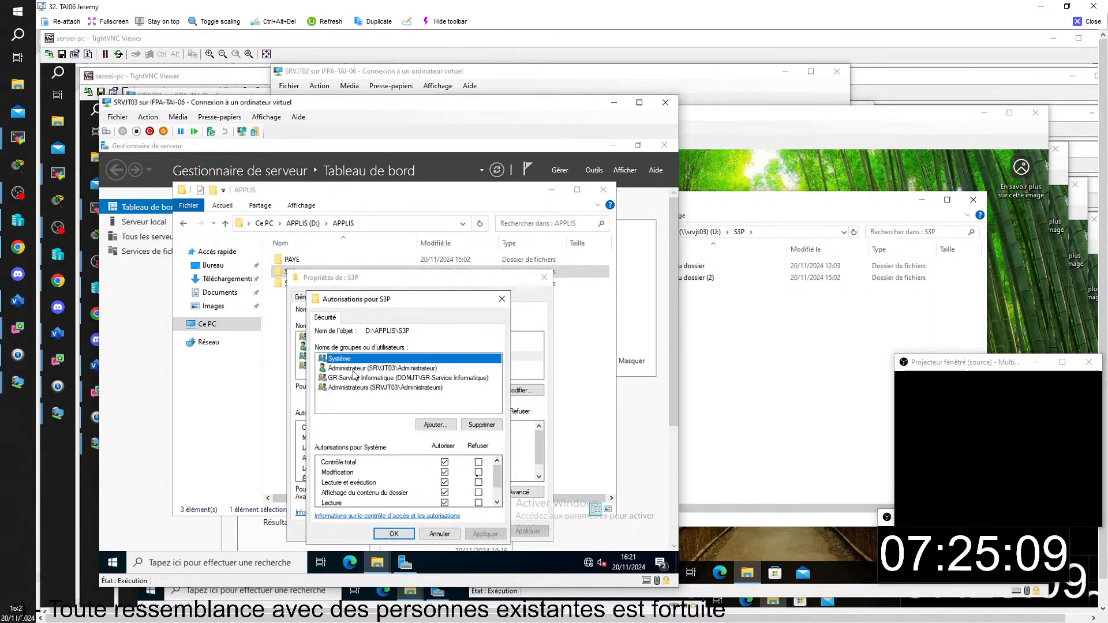
pyautogui.click(384, 368)
pyautogui.click(478, 426)
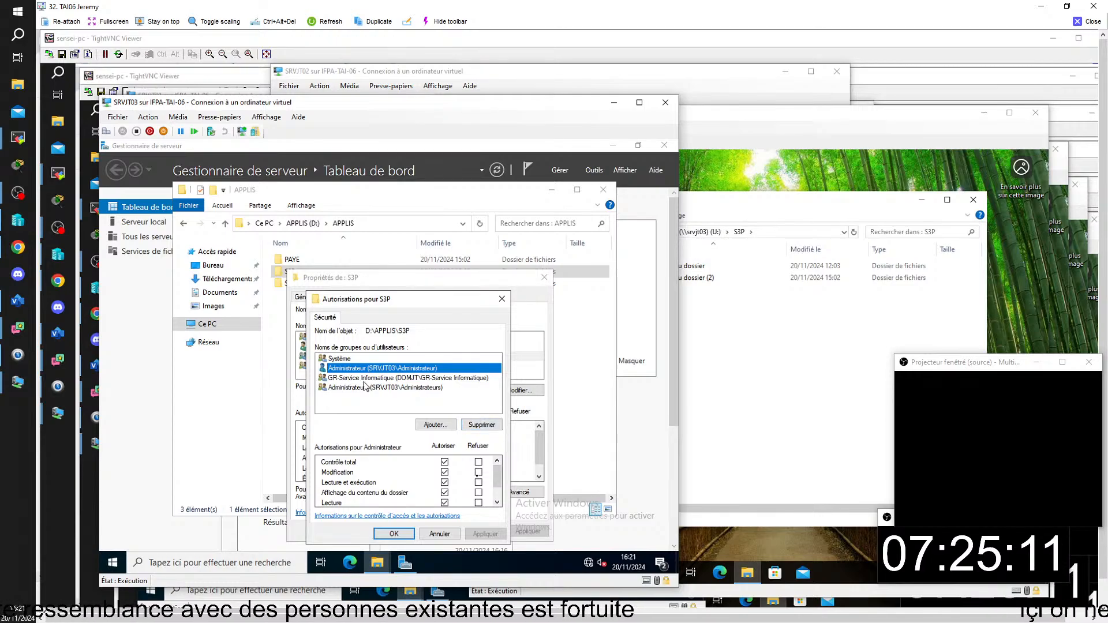
pyautogui.click(425, 369)
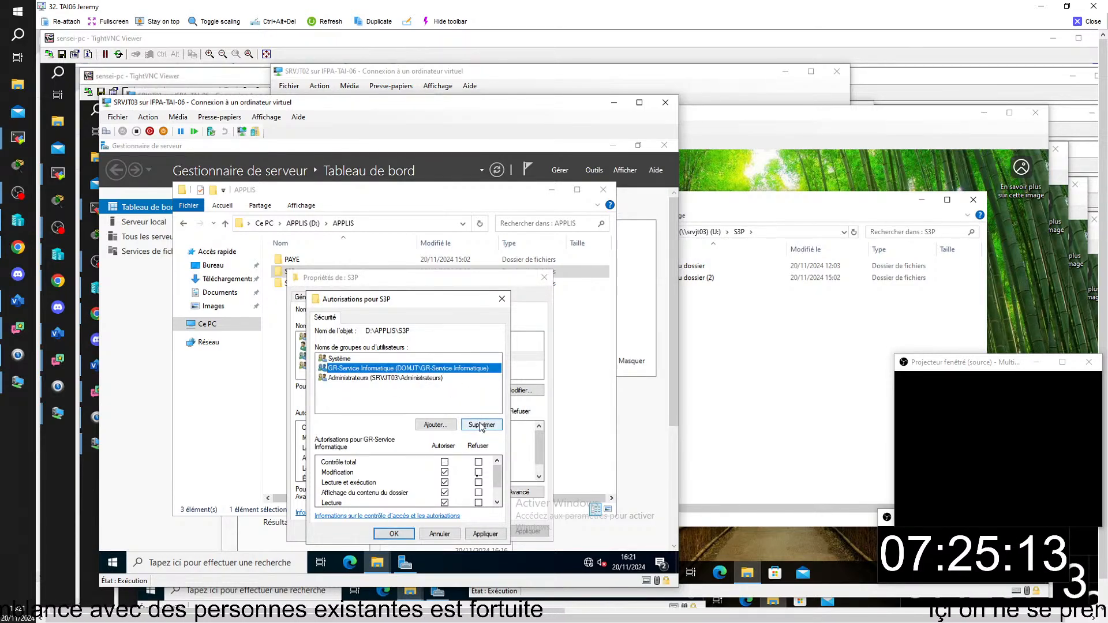
pyautogui.click(482, 424)
# Look up domain groups matching gr-acc and add Gr-Accès dossier S3P to the S3P folder's permissions.
pyautogui.click(435, 425)
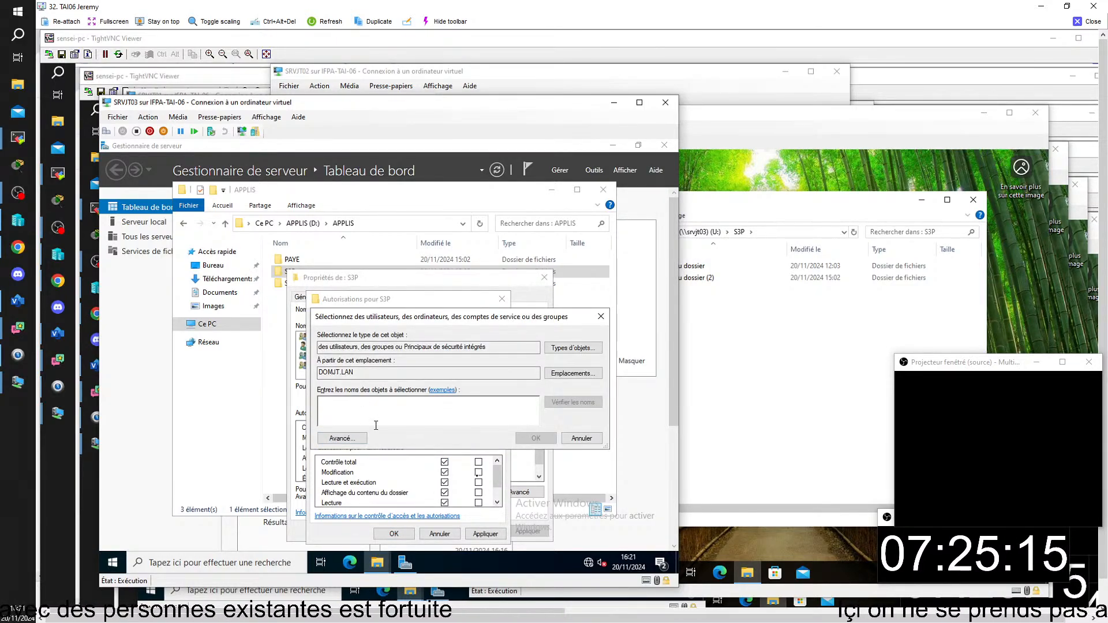
pyautogui.write('gr')
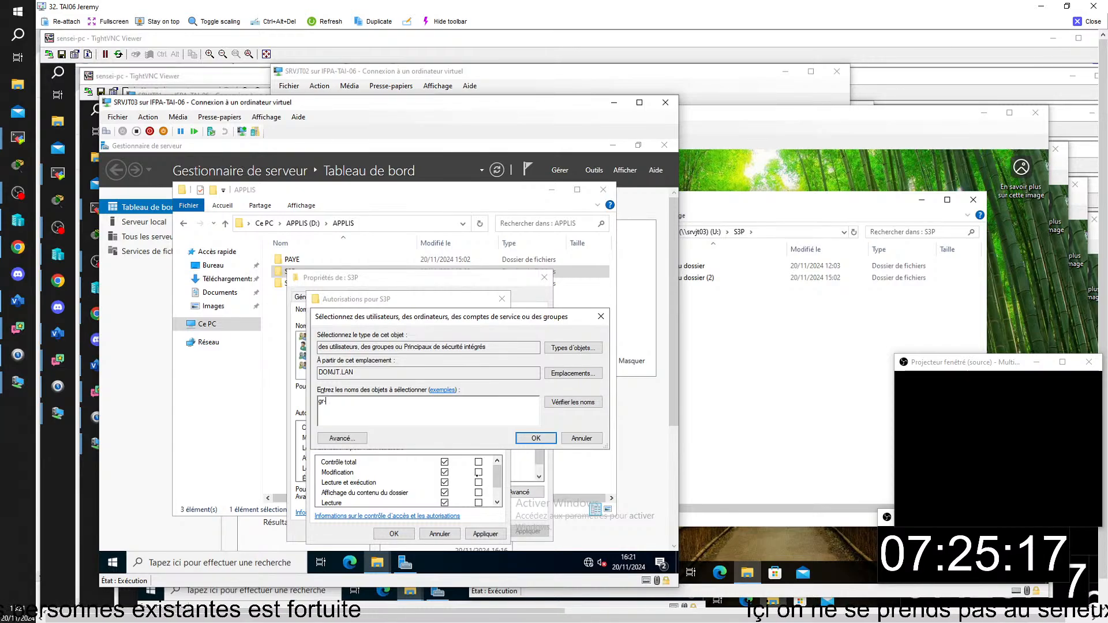
pyautogui.write('-acc')
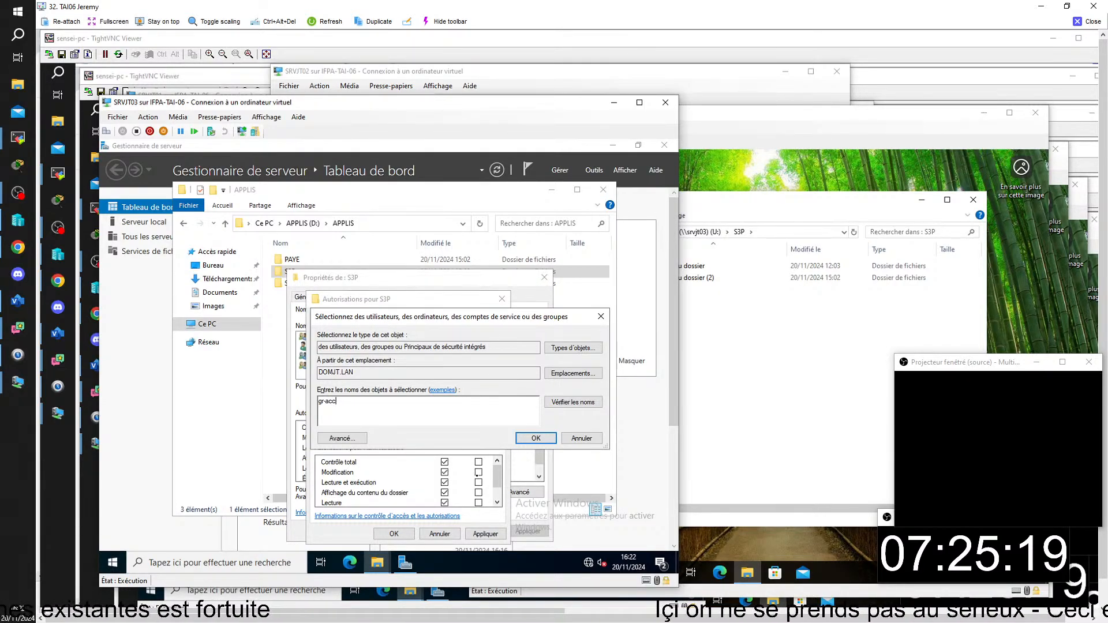
pyautogui.click(573, 403)
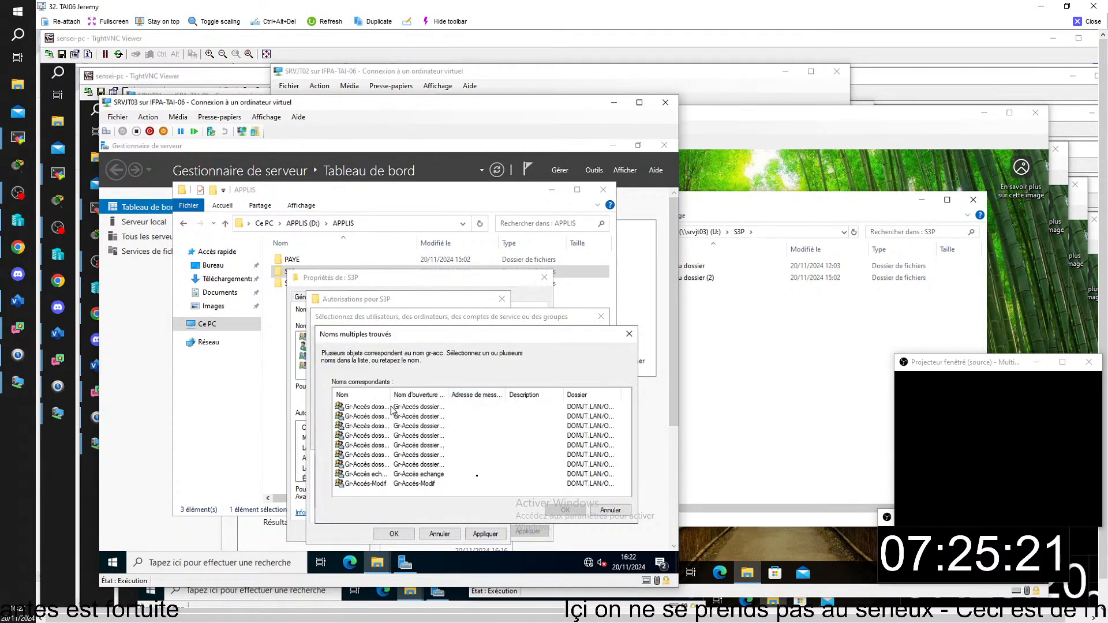
pyautogui.doubleClick(391, 395)
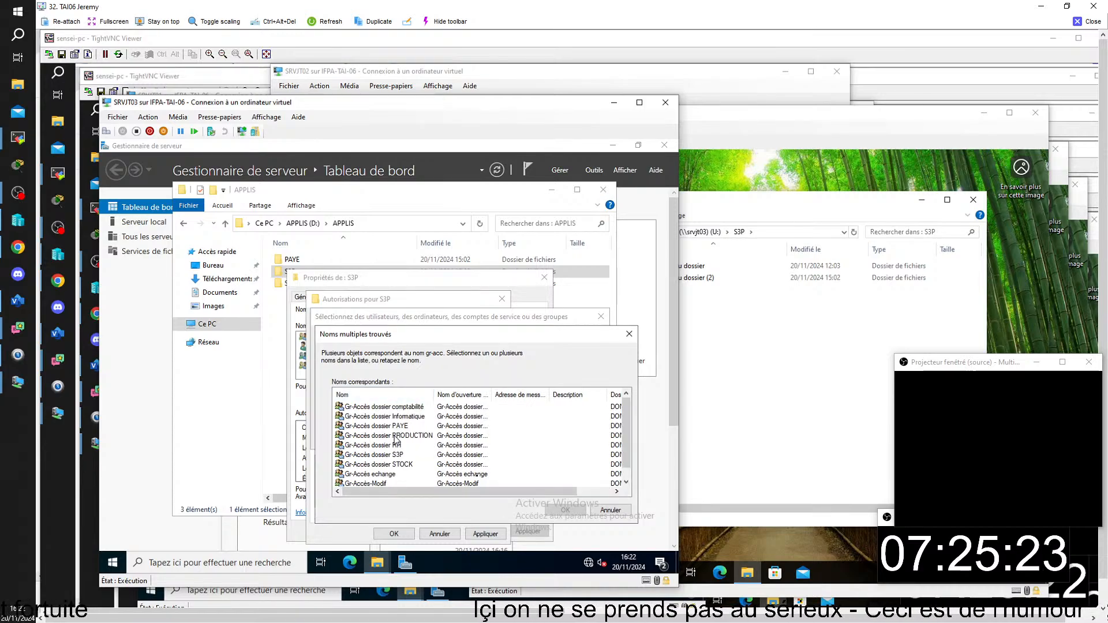
pyautogui.click(381, 455)
pyautogui.click(565, 510)
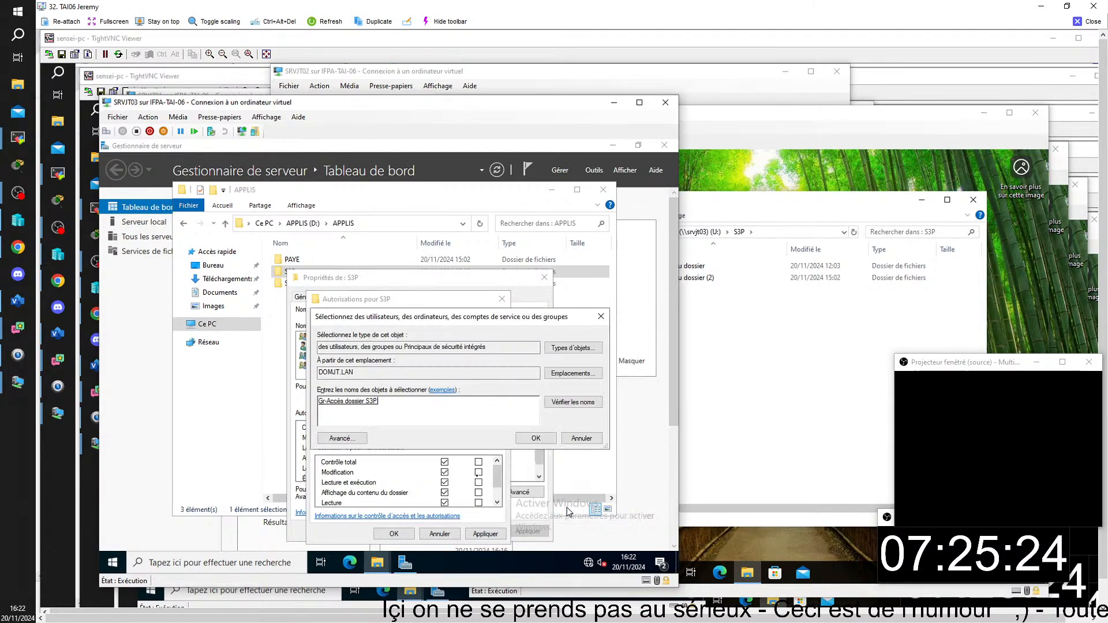
pyautogui.click(535, 439)
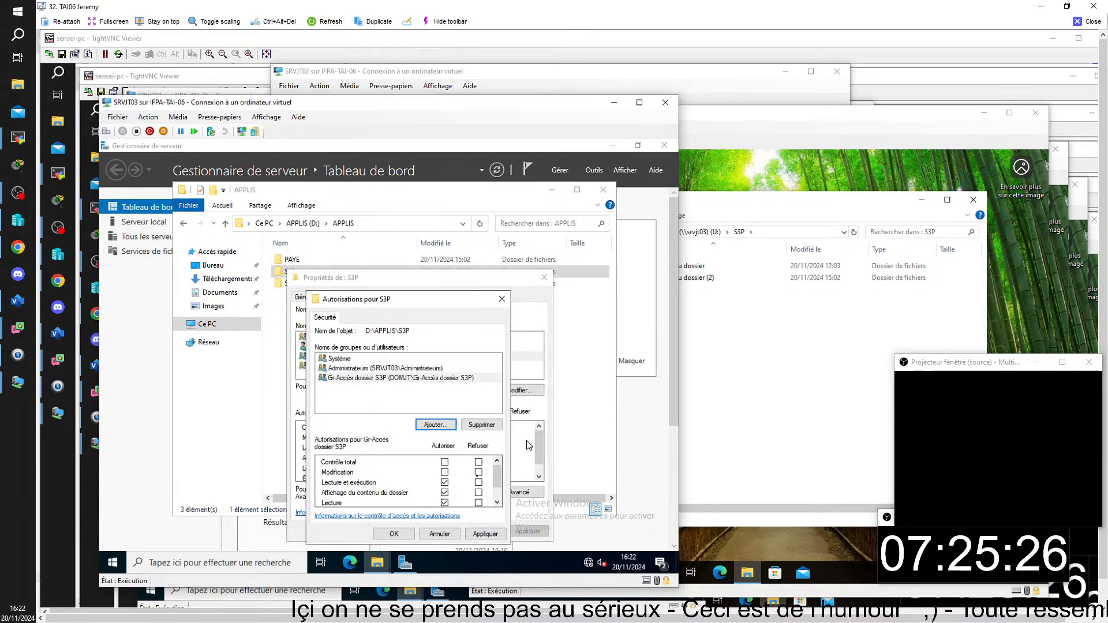
# Allow Modification for Gr-Accès dossier S3P and save the S3P folder's security settings.
pyautogui.click(444, 472)
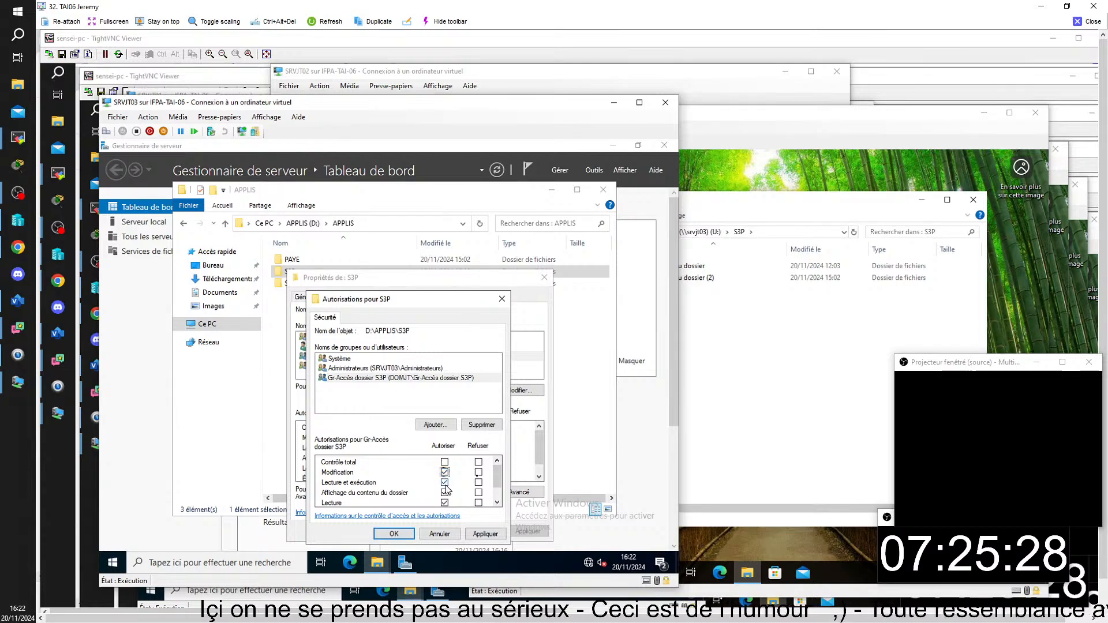
pyautogui.click(395, 533)
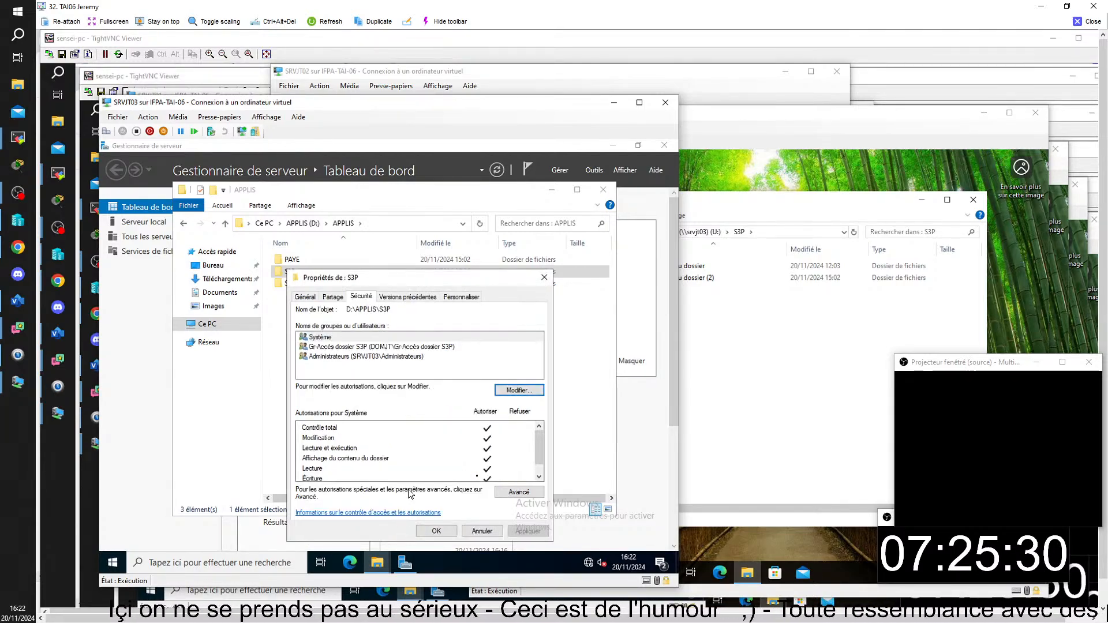
pyautogui.click(430, 531)
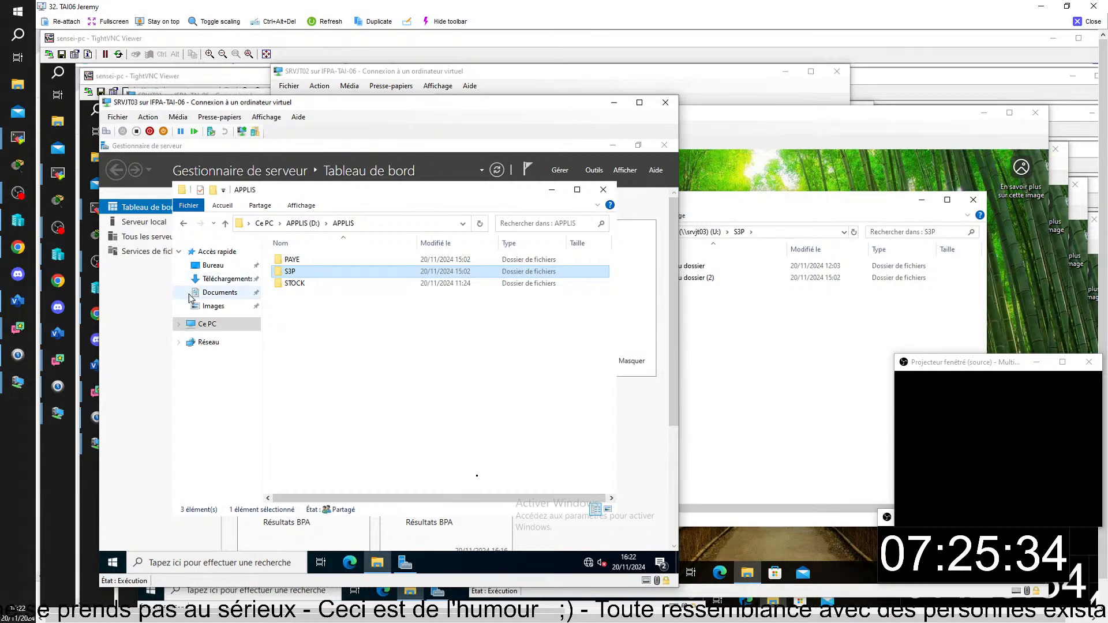
# Remove GR-Service PRODUCTION and the local Administrateur account from the permissions of the STOCK folder in D:\APPLIS.
pyautogui.rightClick(294, 287)
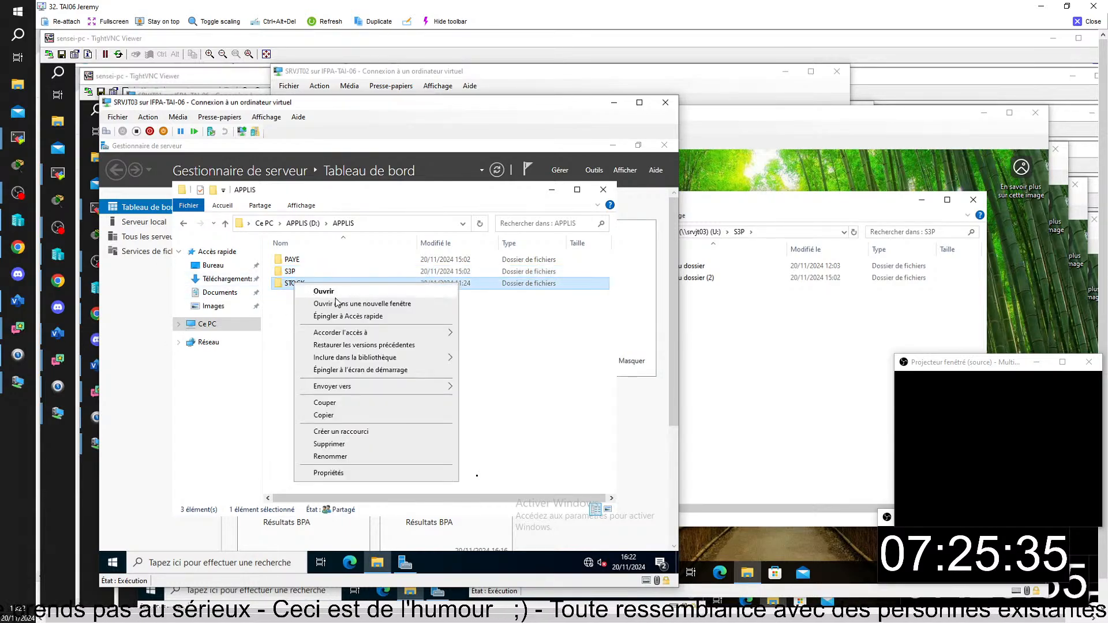
pyautogui.click(346, 473)
pyautogui.click(372, 300)
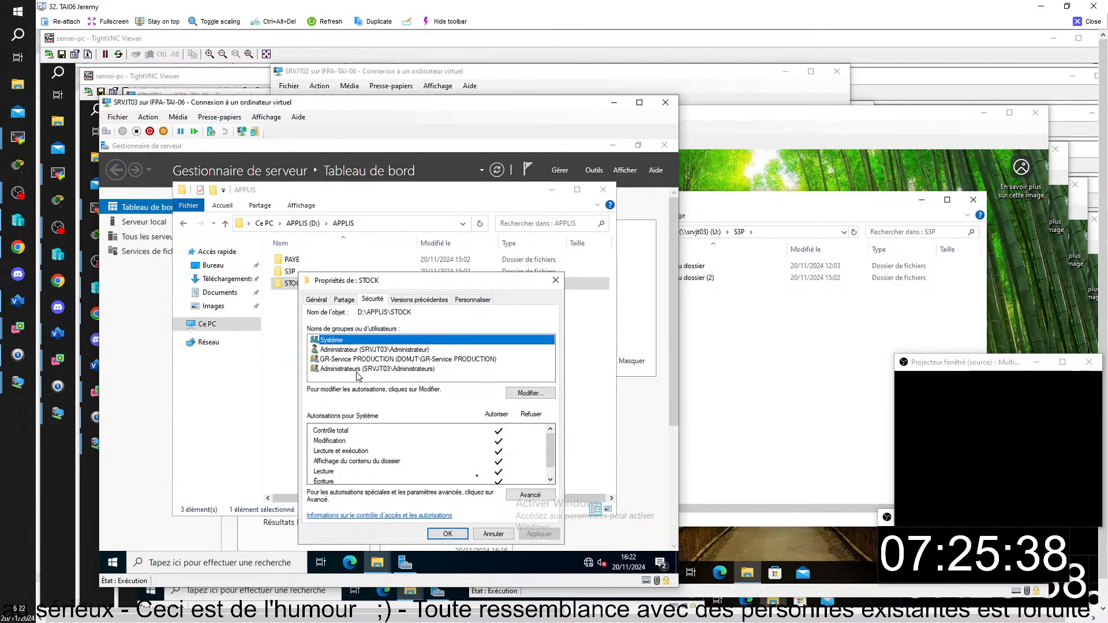
pyautogui.click(530, 393)
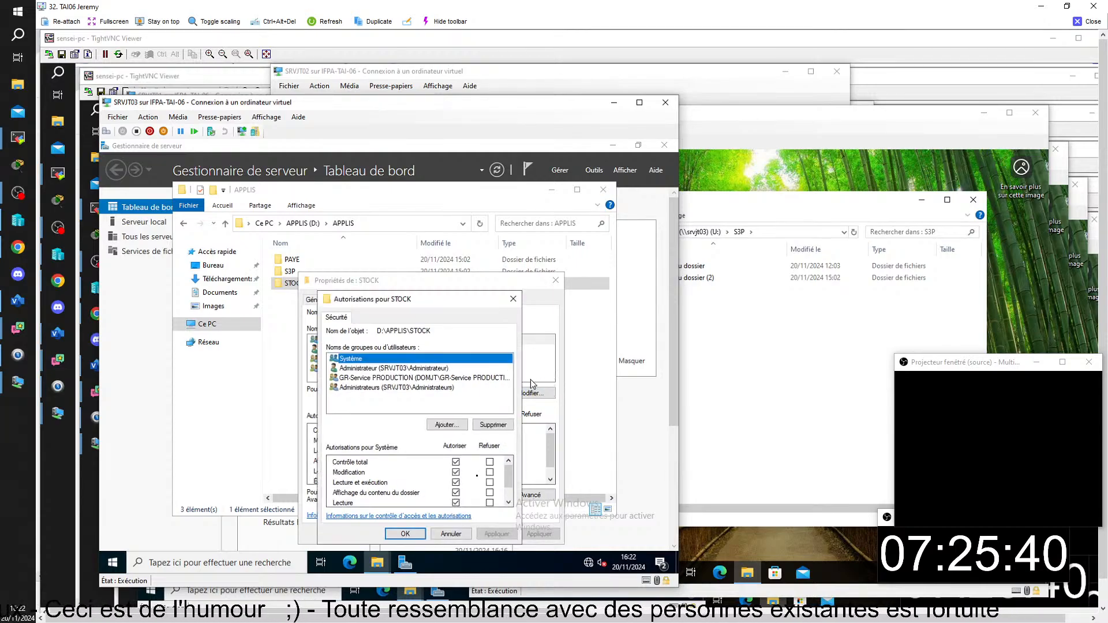
pyautogui.click(413, 378)
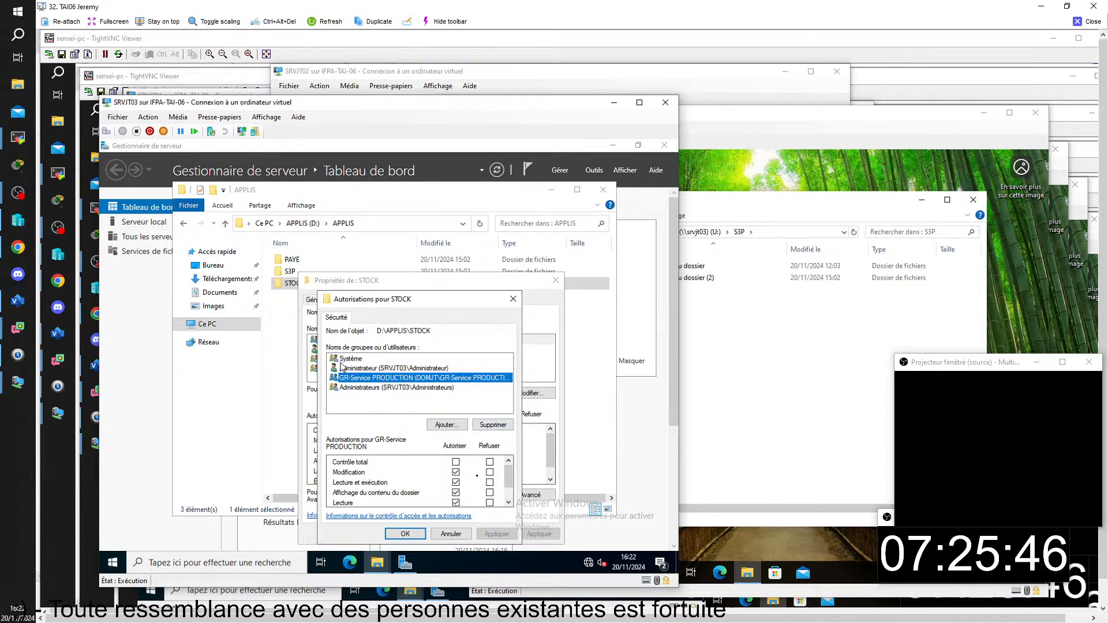
pyautogui.click(493, 425)
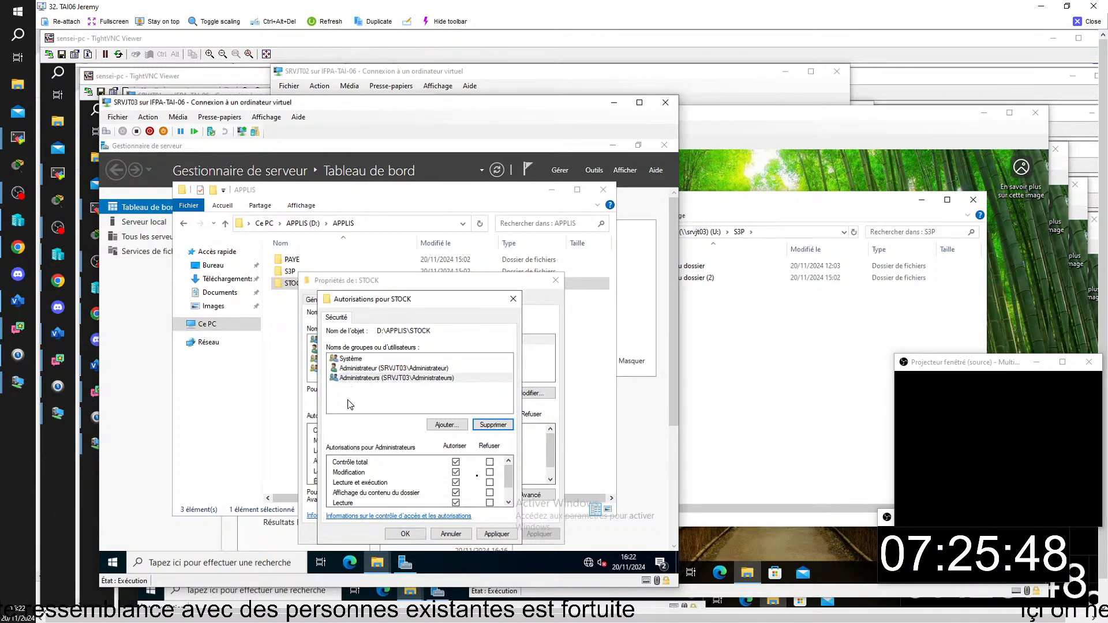
pyautogui.click(369, 369)
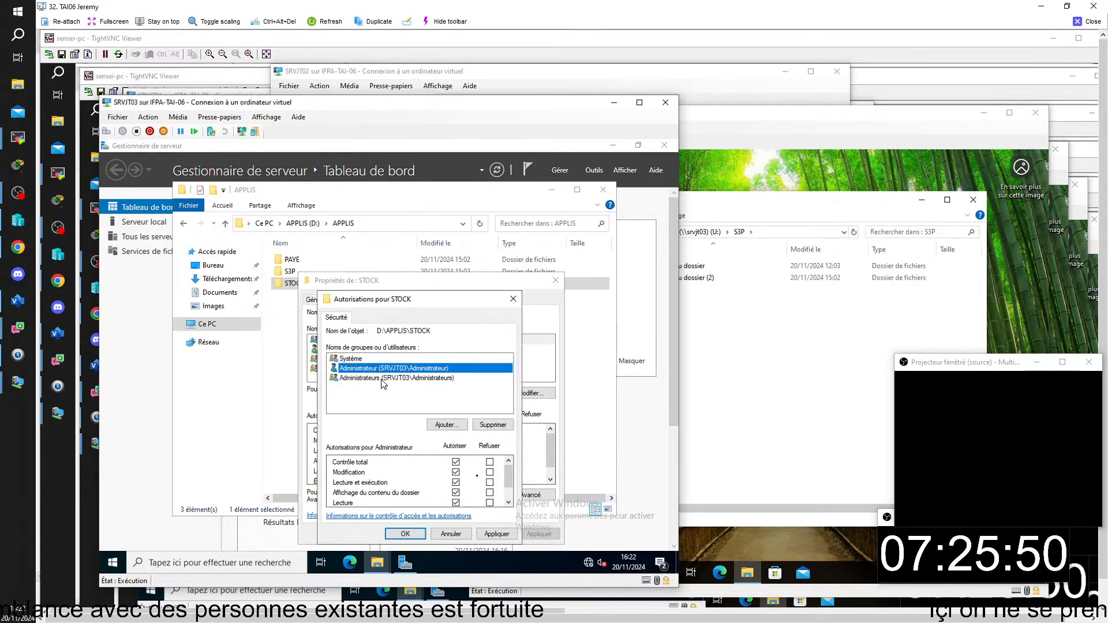
pyautogui.click(493, 425)
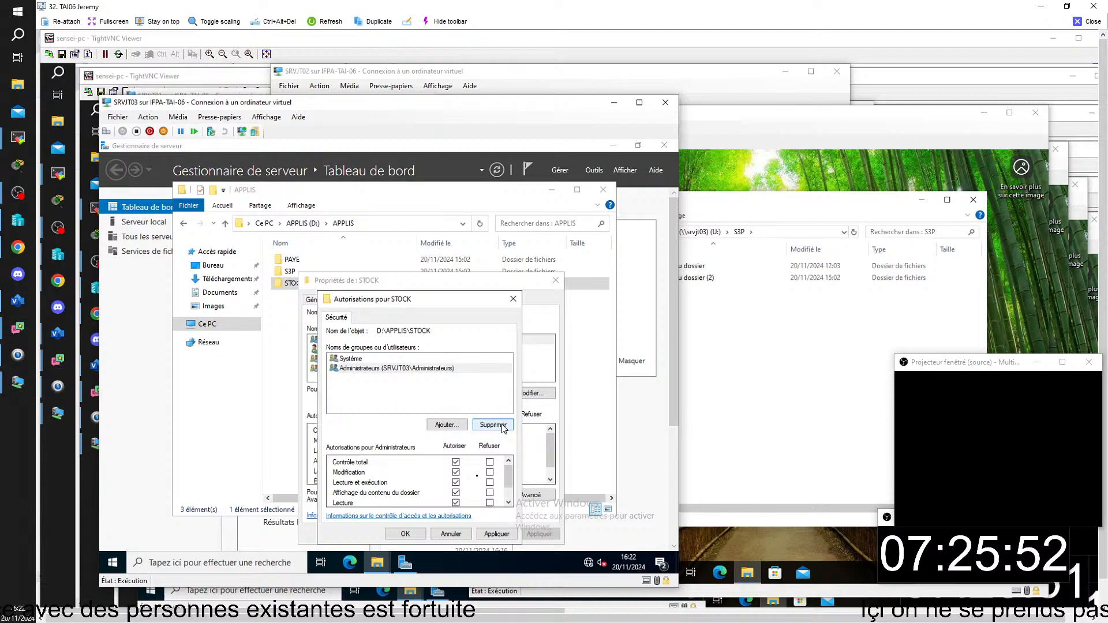
# Look up domain groups matching gr-acc and add Gr-Accès dossier STOCK to the STOCK folder's permissions.
pyautogui.click(447, 425)
pyautogui.write('g')
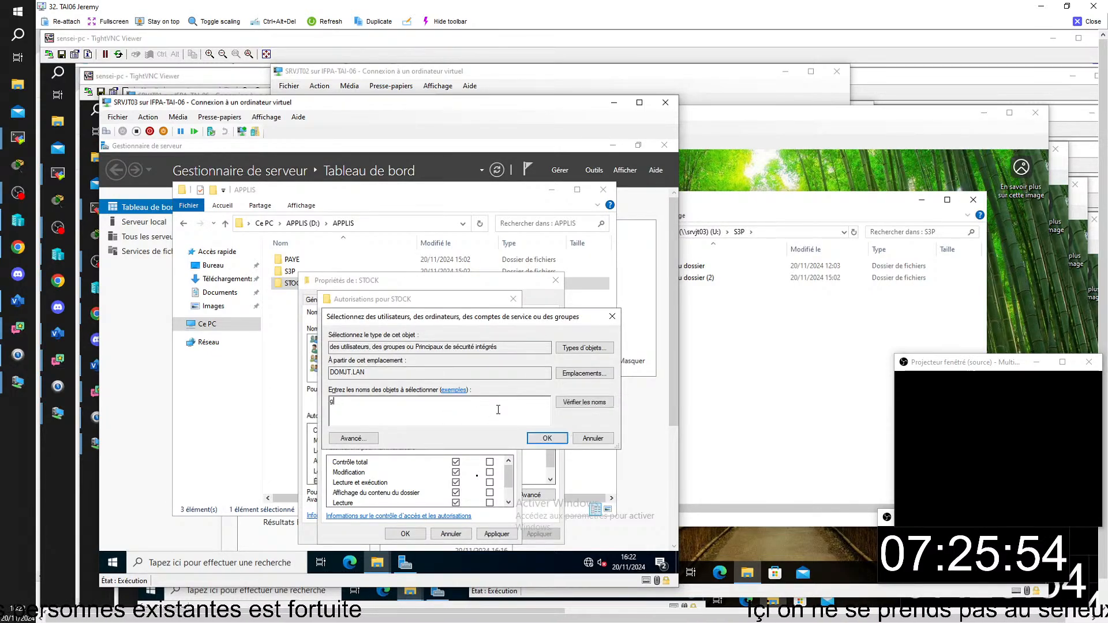
pyautogui.write('r-acc')
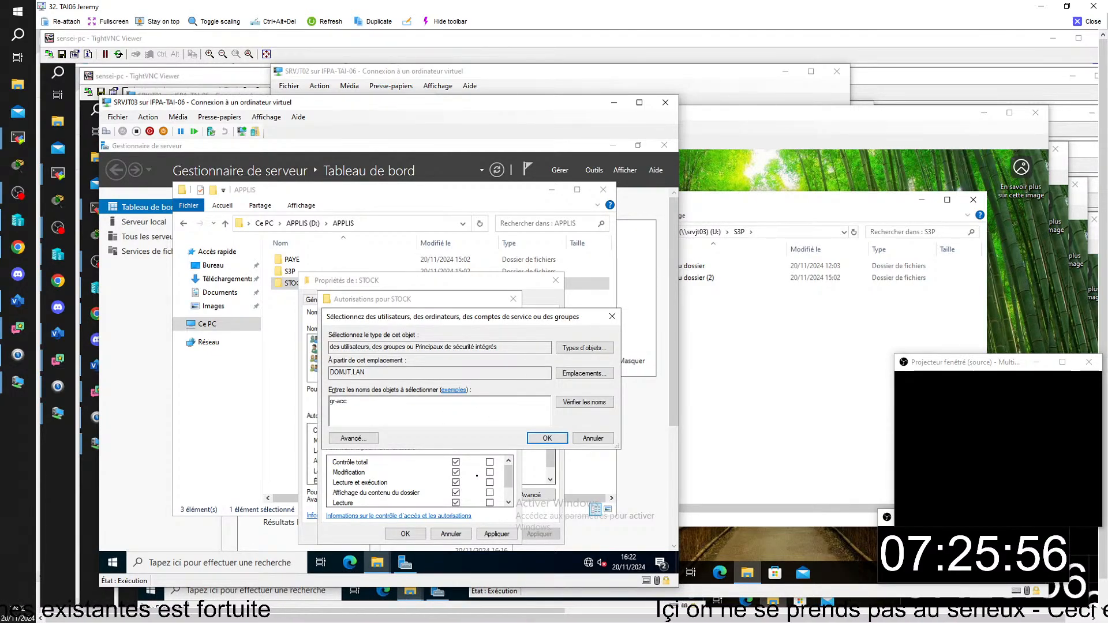
pyautogui.click(548, 439)
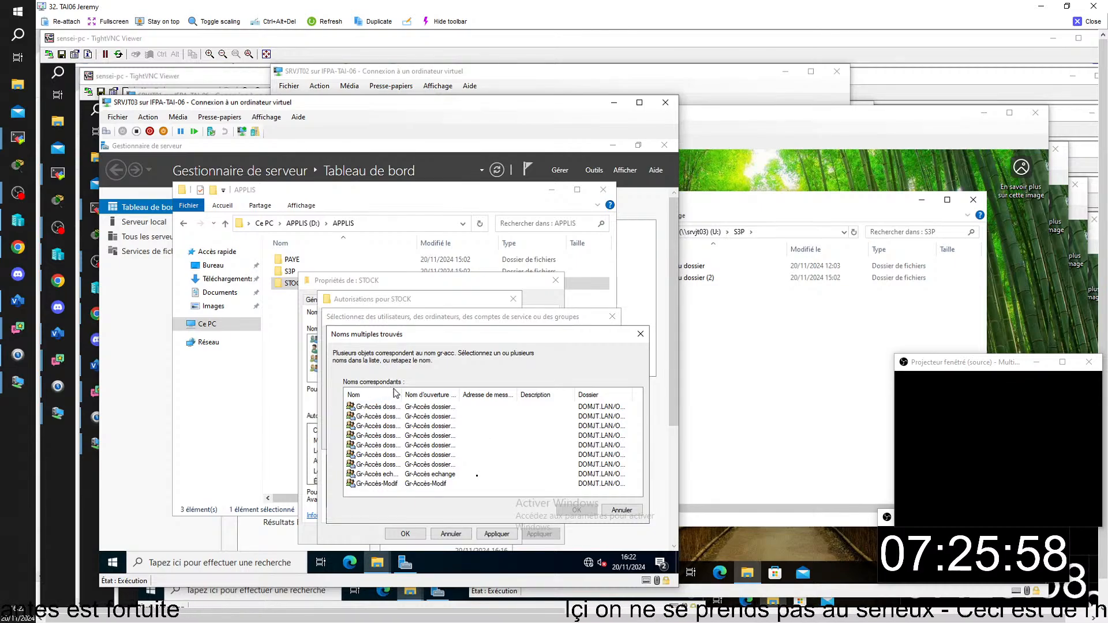
pyautogui.doubleClick(401, 394)
pyautogui.click(411, 465)
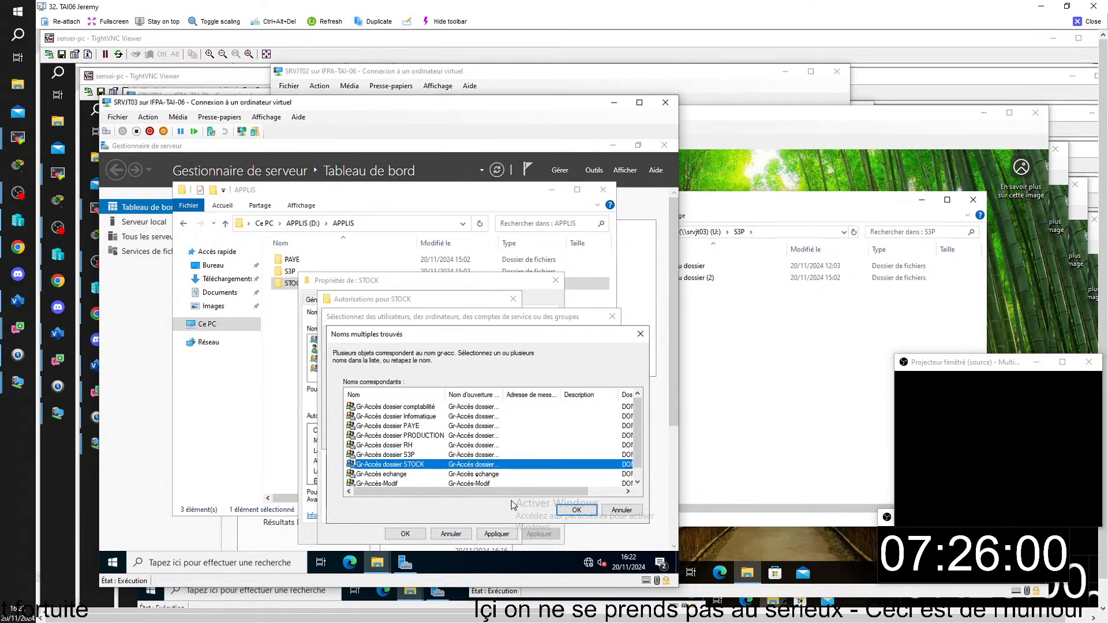
pyautogui.click(574, 510)
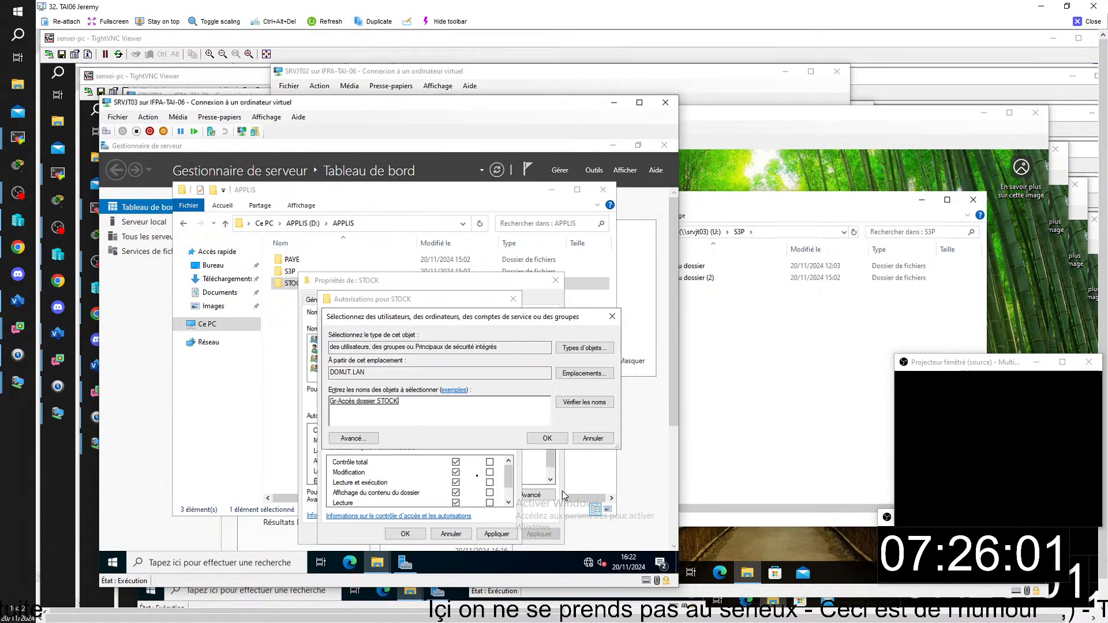
pyautogui.click(540, 439)
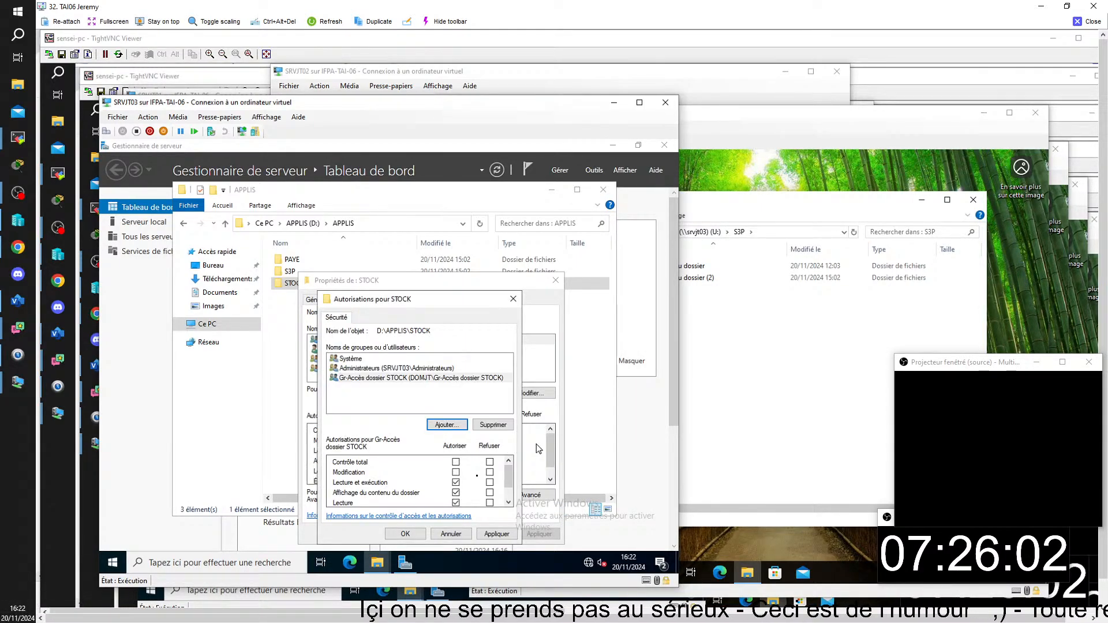
# Allow Modification for Gr-Accès dossier STOCK and save the STOCK folder's security settings.
pyautogui.click(456, 472)
pyautogui.click(405, 534)
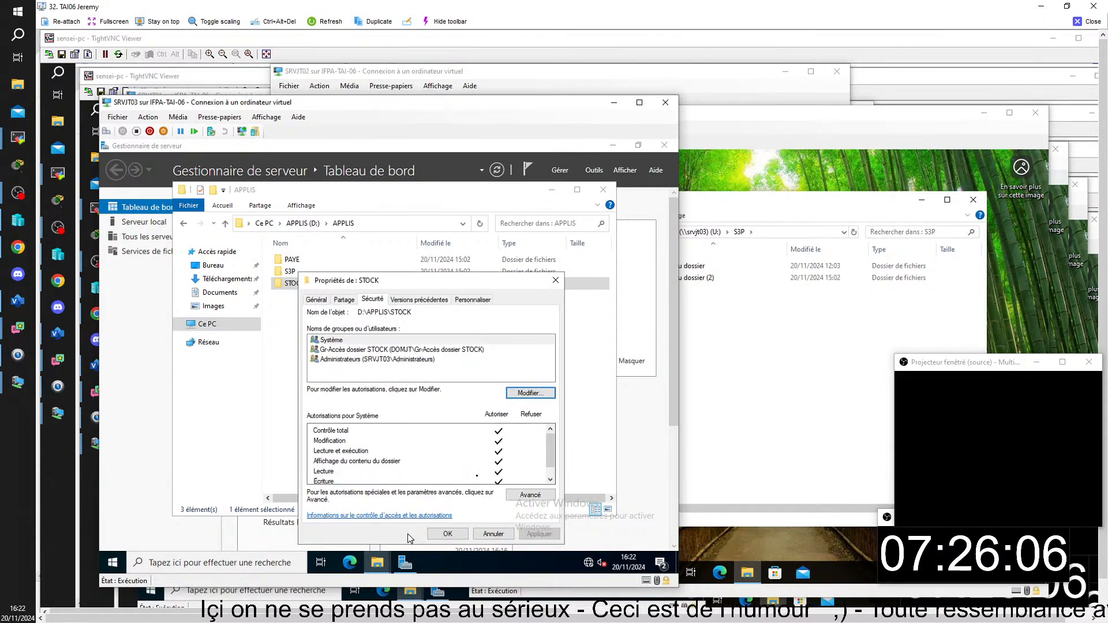
pyautogui.click(446, 534)
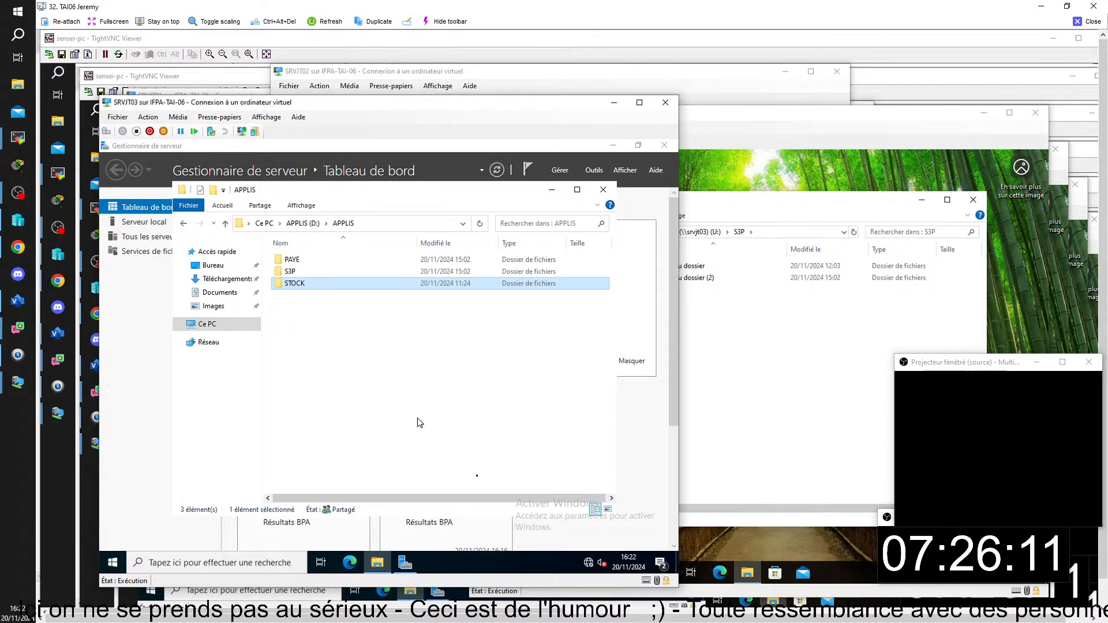
# Check which groups have security permissions on the PAYE folder in D:\APPLIS, leaving its properties unmodified.
pyautogui.rightClick(300, 260)
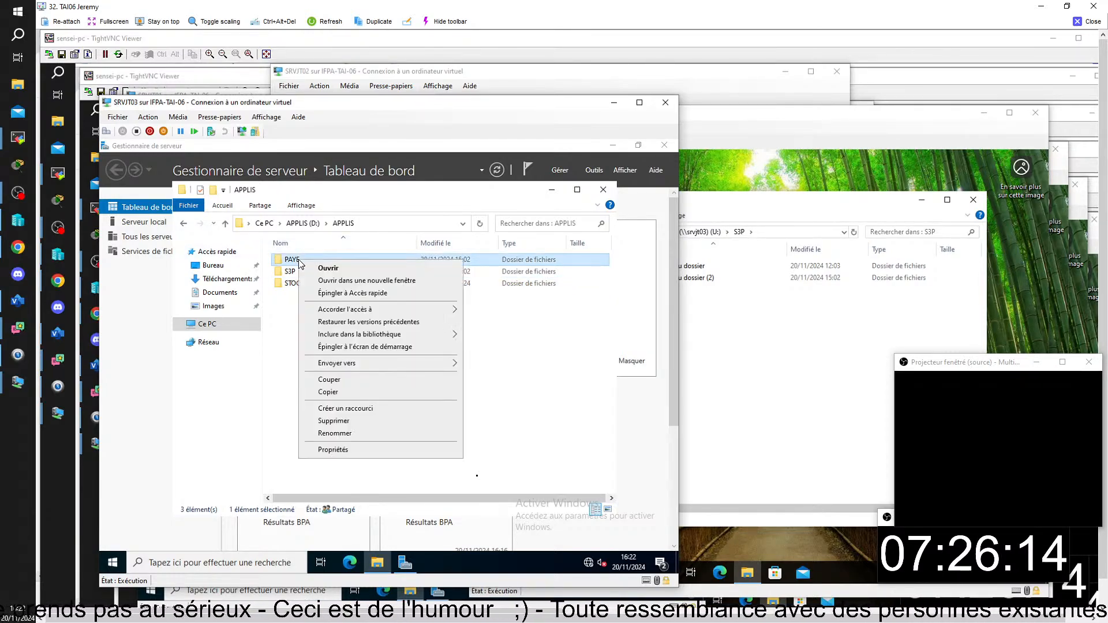
pyautogui.click(391, 453)
pyautogui.click(377, 287)
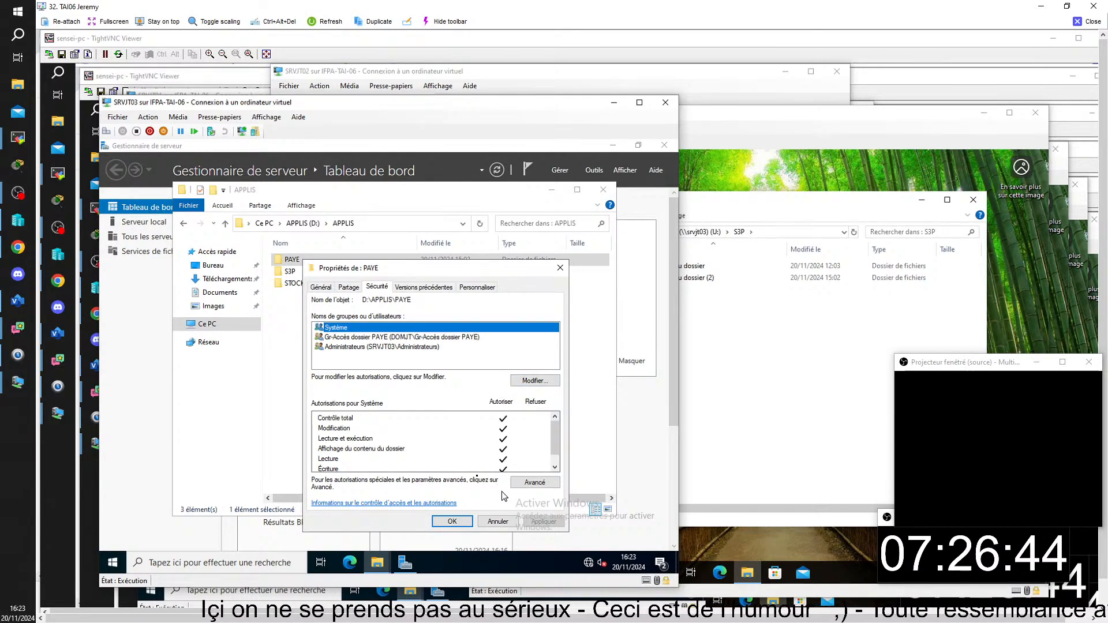
pyautogui.click(499, 522)
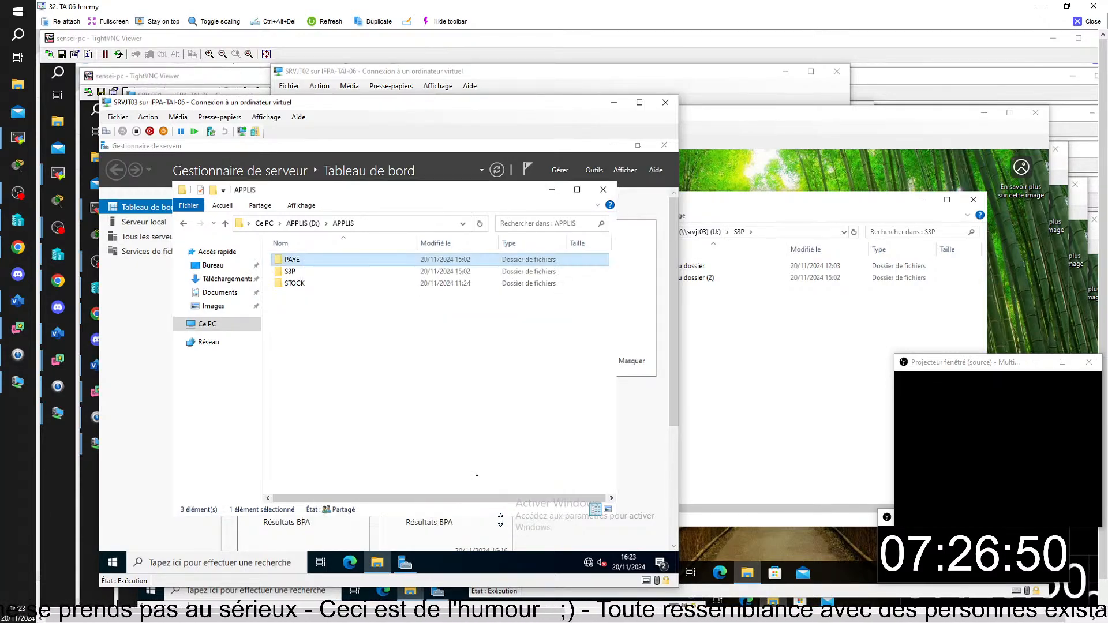
# Reopen the PAYE folder's security properties and examine the permissions granted to Gr-Accès dossier PAYE.
pyautogui.click(303, 224)
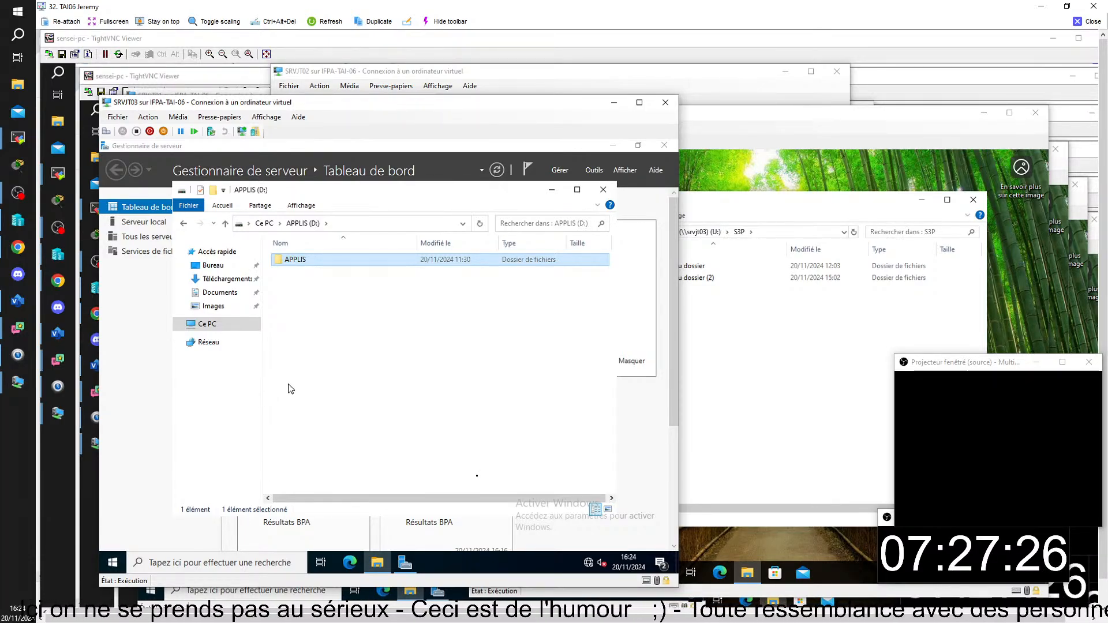
pyautogui.doubleClick(301, 267)
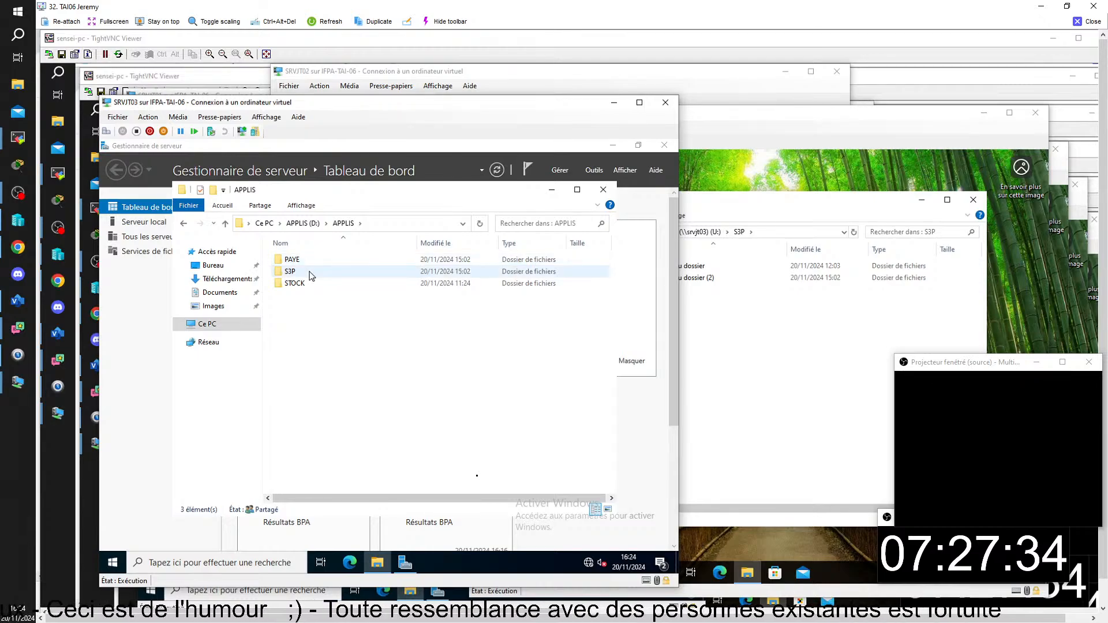
pyautogui.rightClick(296, 260)
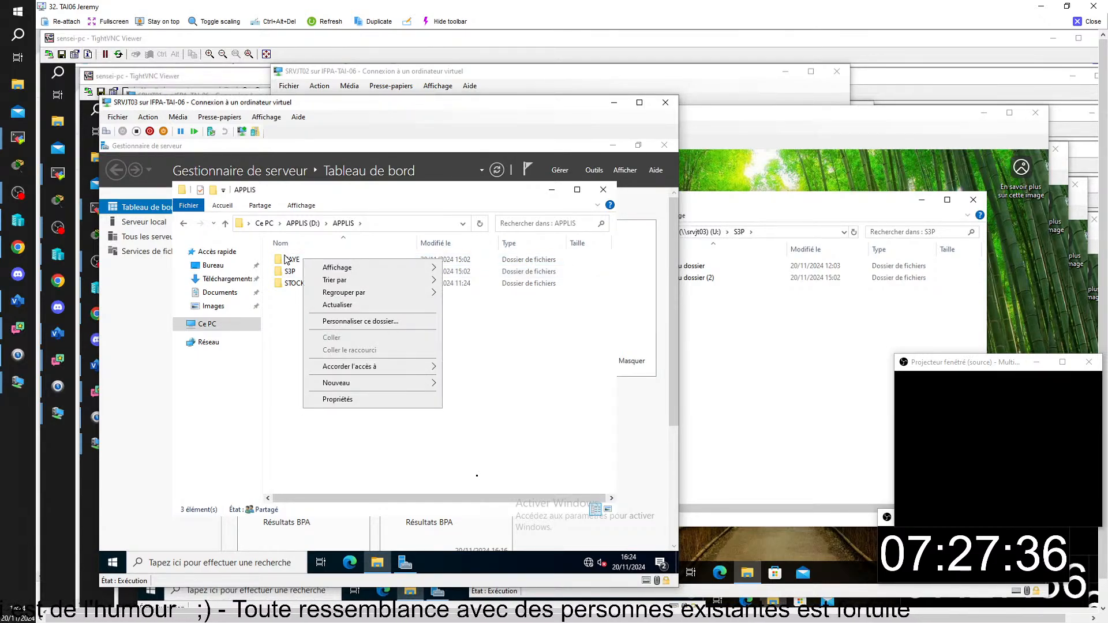
pyautogui.click(289, 260)
pyautogui.rightClick(289, 260)
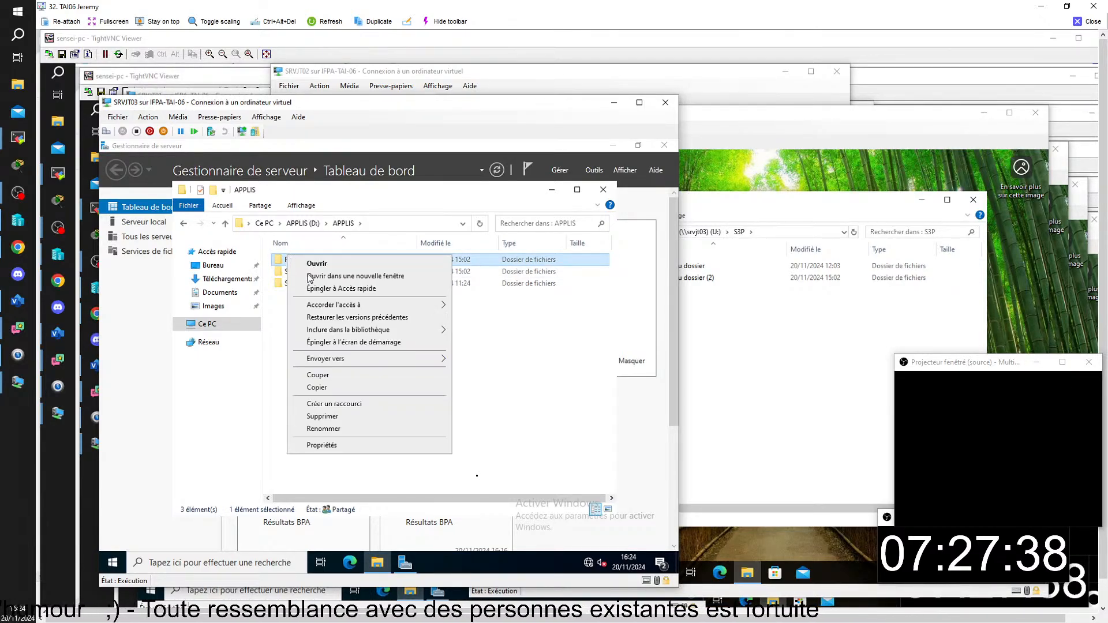
pyautogui.click(351, 443)
pyautogui.click(366, 283)
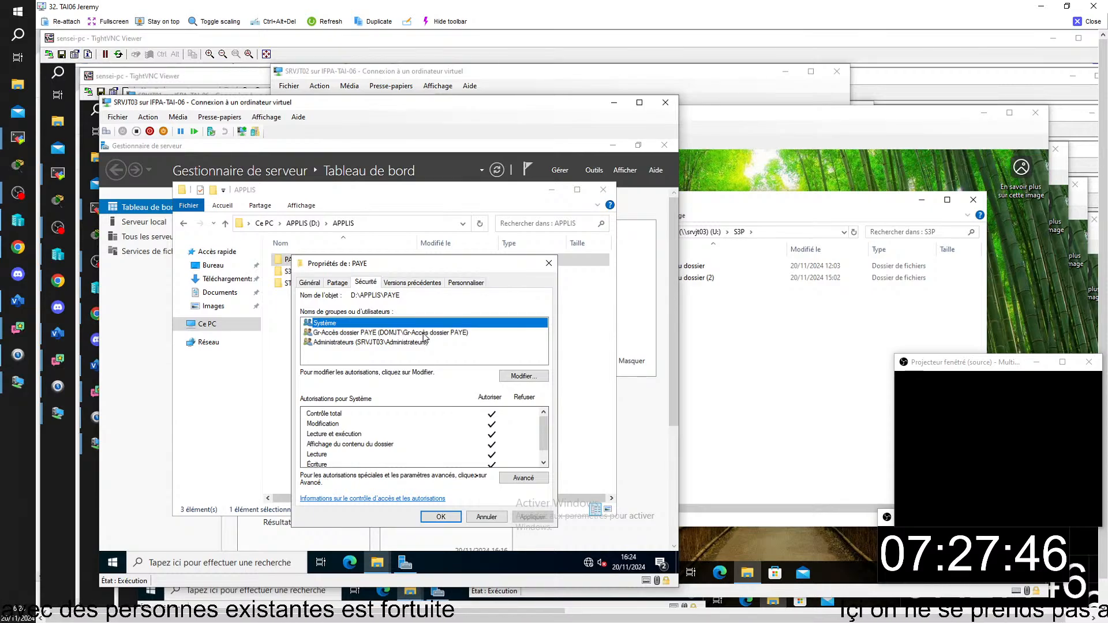
pyautogui.click(385, 334)
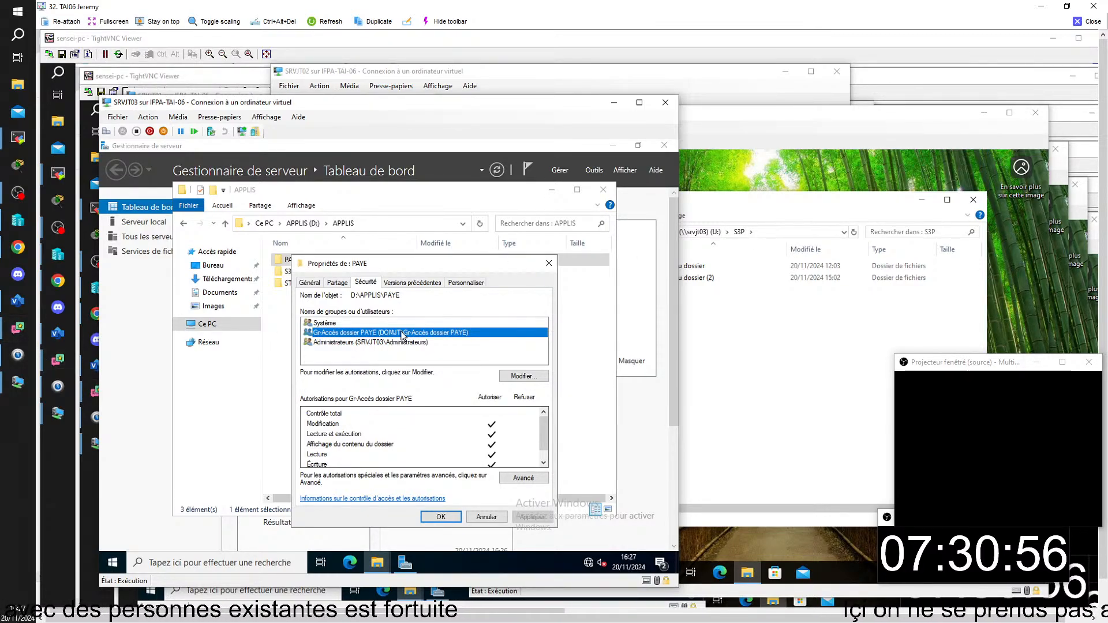
# Switch to the TAI AD.vsdx diagram in Visio and duplicate the arrow linking Gr-Service Info to Gr-Accès dossier Echange.
pyautogui.hotkey('alt', 'Tab')
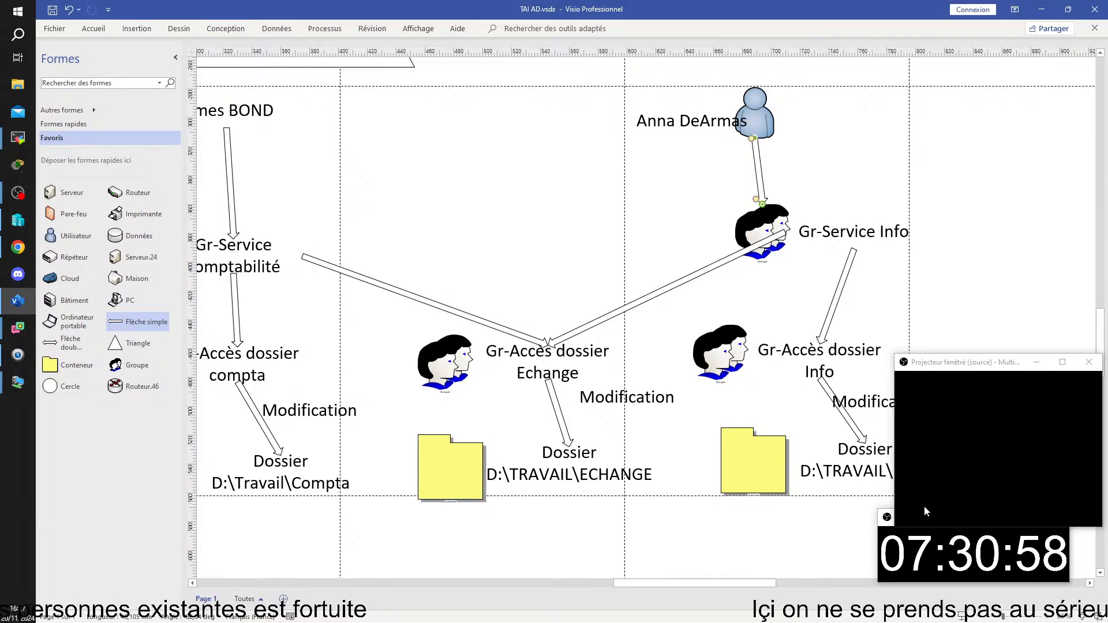
pyautogui.moveTo(728, 586); pyautogui.dragTo(698, 584)
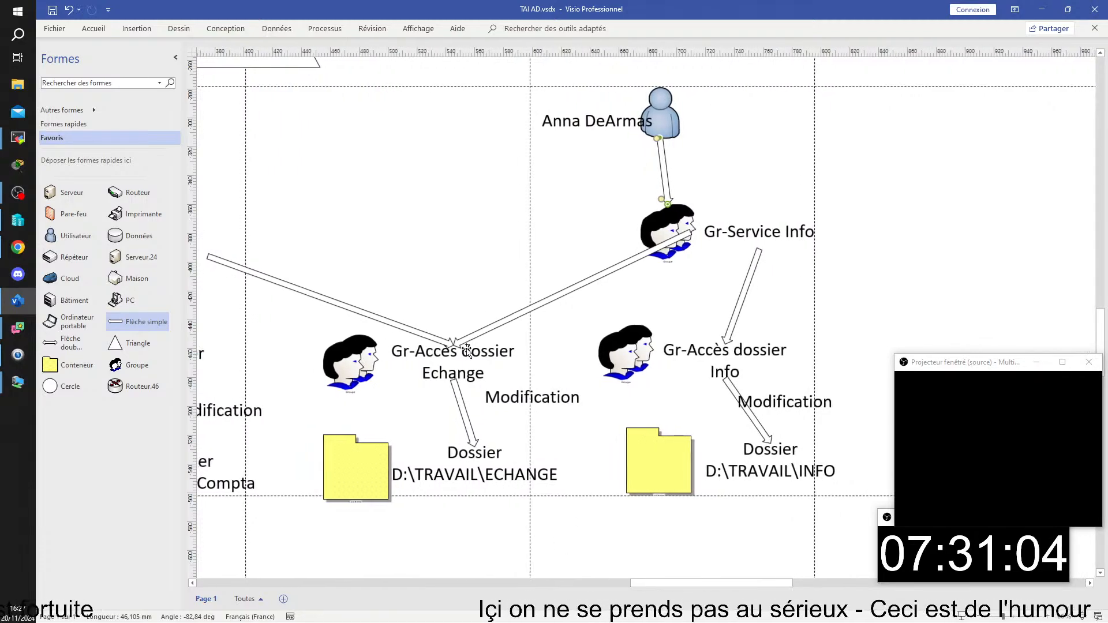
pyautogui.click(601, 276)
pyautogui.hotkey('ctrl', 'c')
pyautogui.hotkey('ctrl', 'v')
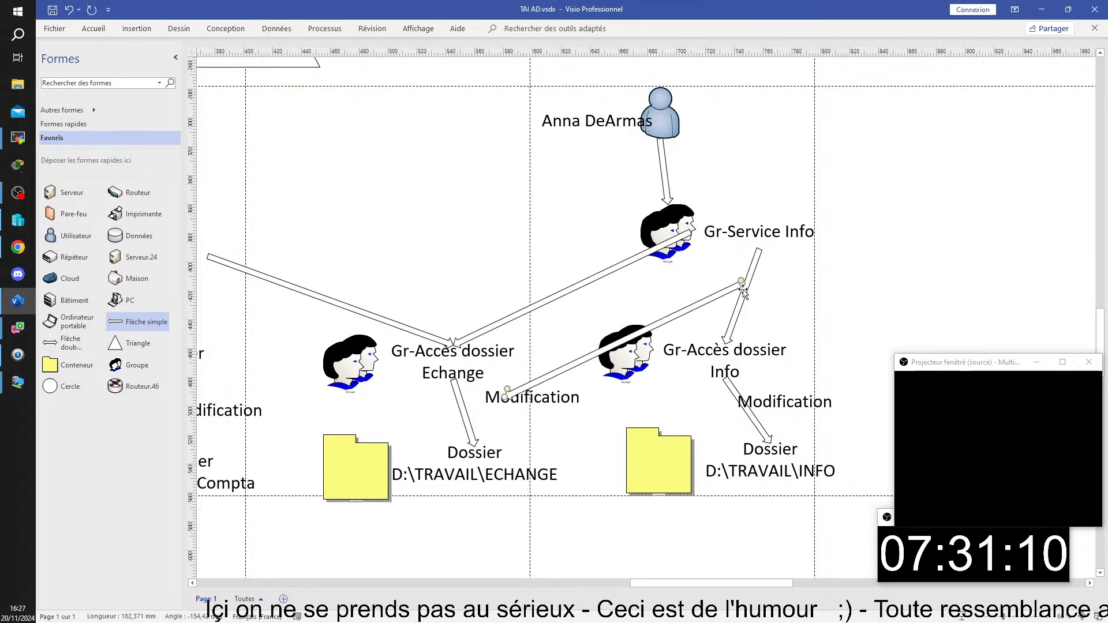
# Attach the copied arrow so it runs from the Gr-Service Info group icon to Gr-Accès dossier compta.
pyautogui.moveTo(741, 283); pyautogui.dragTo(662, 221)
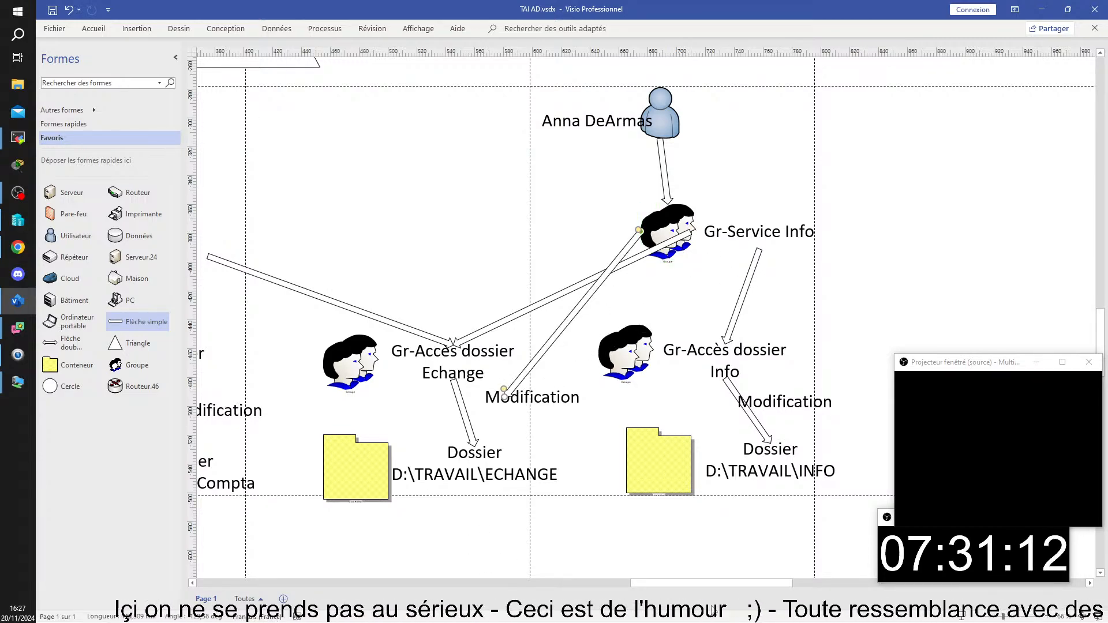
pyautogui.moveTo(701, 584); pyautogui.dragTo(654, 584)
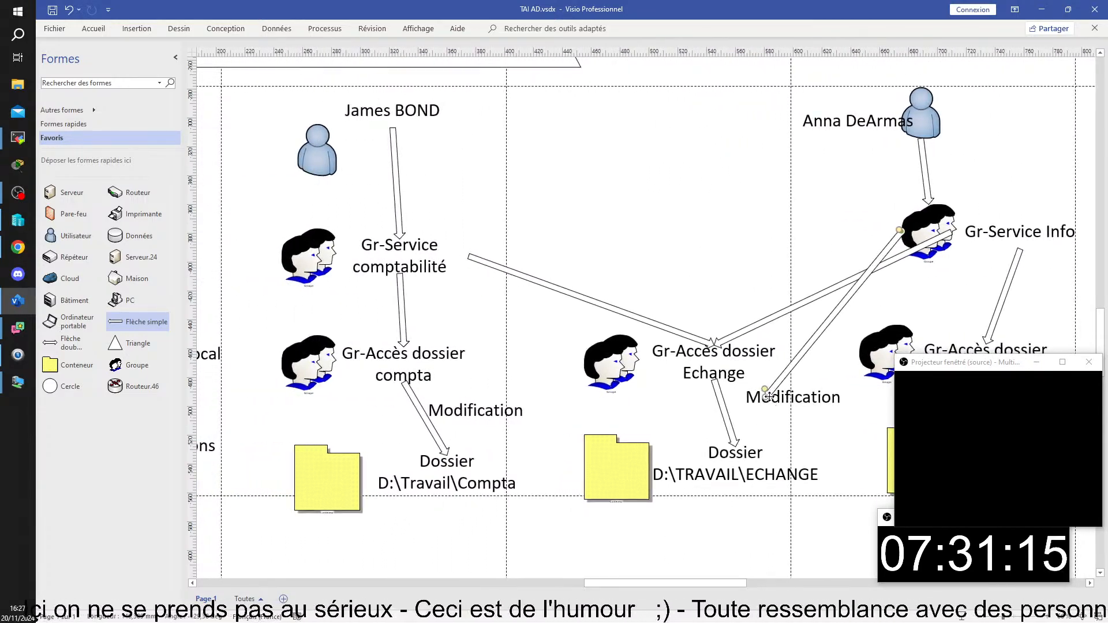
pyautogui.moveTo(765, 389); pyautogui.dragTo(428, 357)
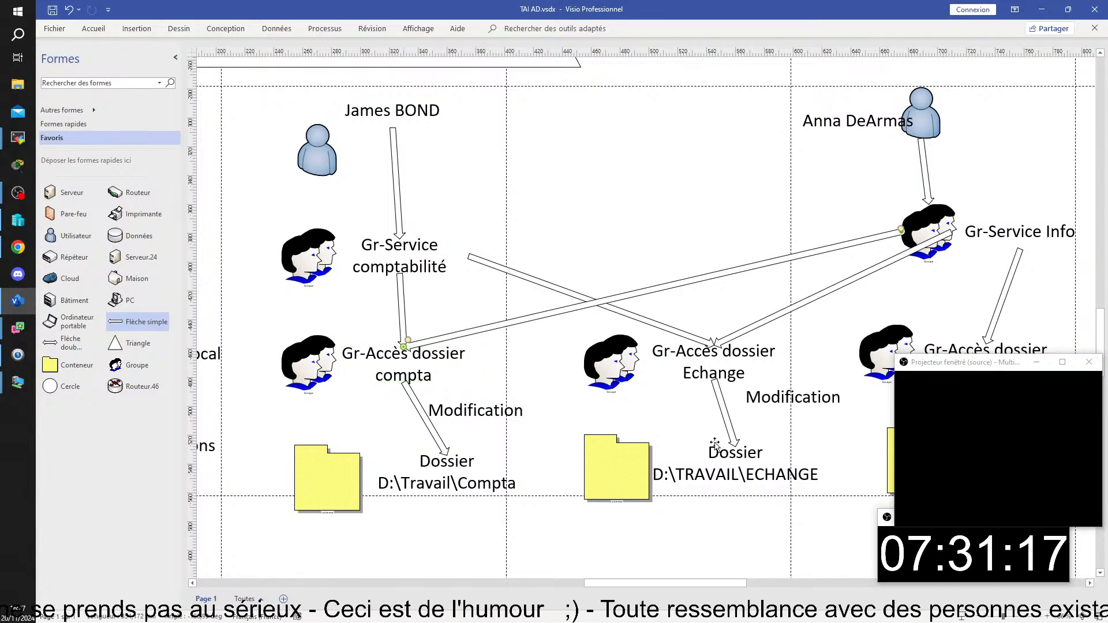
# Move the Gr-Service Info group icon and its label above Gr-Accès dossier Echange, keeping the label beside the icon.
pyautogui.click(928, 232)
pyautogui.moveTo(928, 232); pyautogui.dragTo(762, 203)
pyautogui.moveTo(1027, 237); pyautogui.dragTo(756, 175)
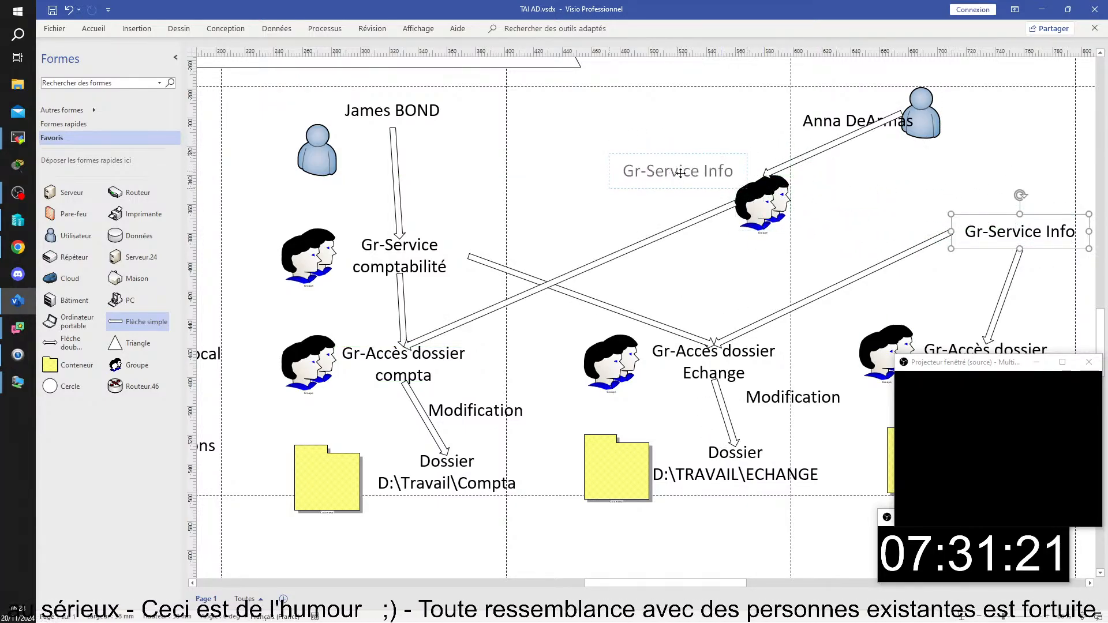
pyautogui.moveTo(680, 173); pyautogui.dragTo(677, 173)
pyautogui.moveTo(819, 206); pyautogui.dragTo(828, 213)
pyautogui.moveTo(1002, 374); pyautogui.dragTo(946, 433)
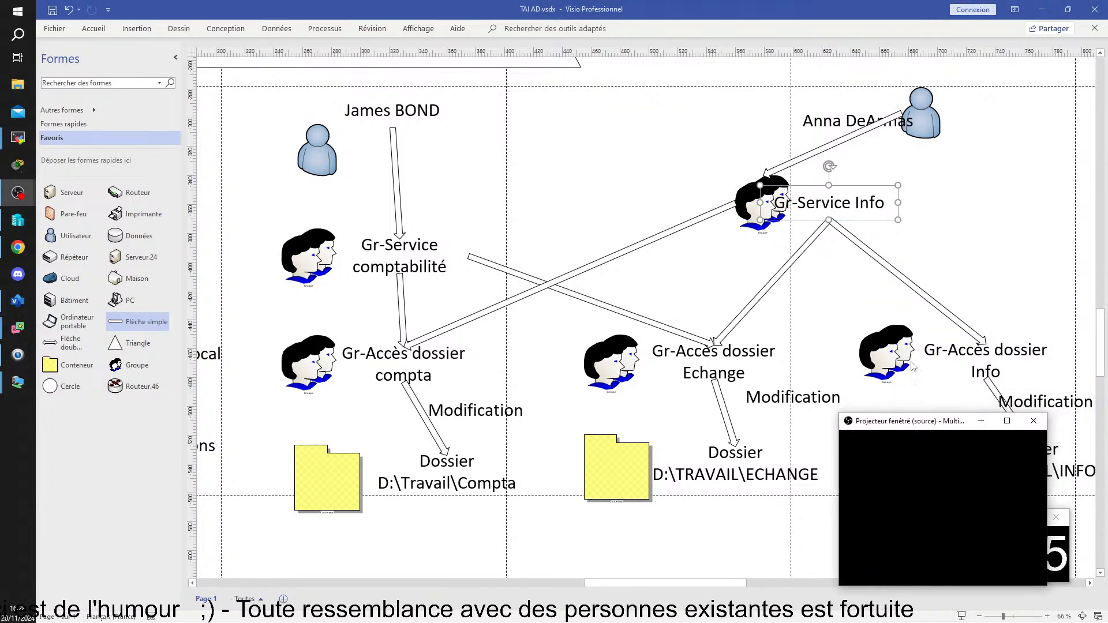
# Select the arrow linking the Gr-Service Info group icon to Gr-Accès dossier compta.
pyautogui.click(714, 209)
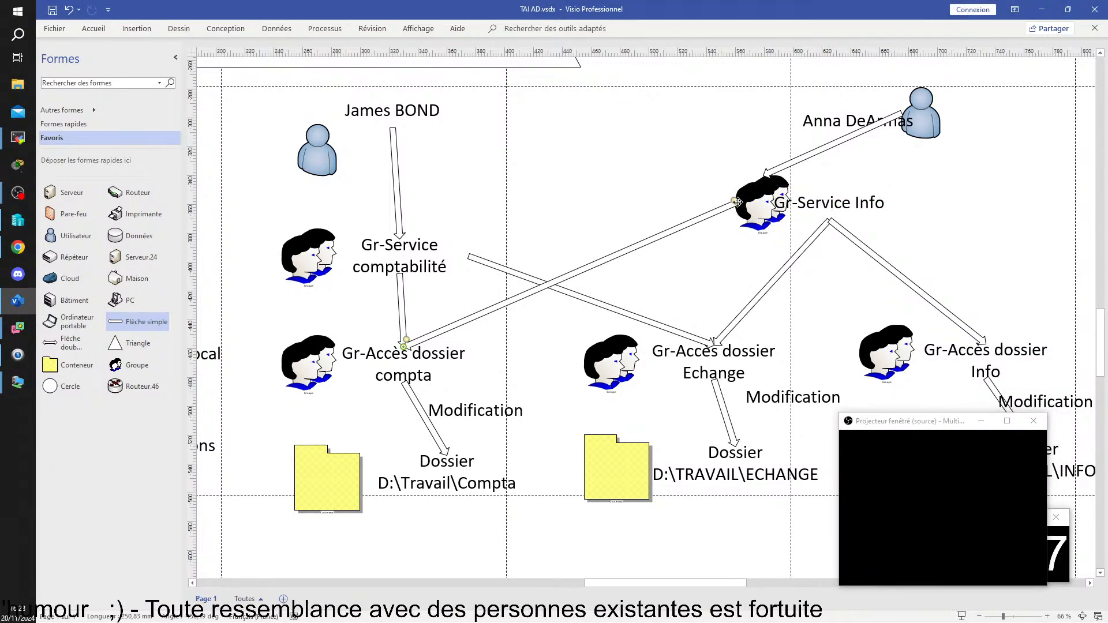